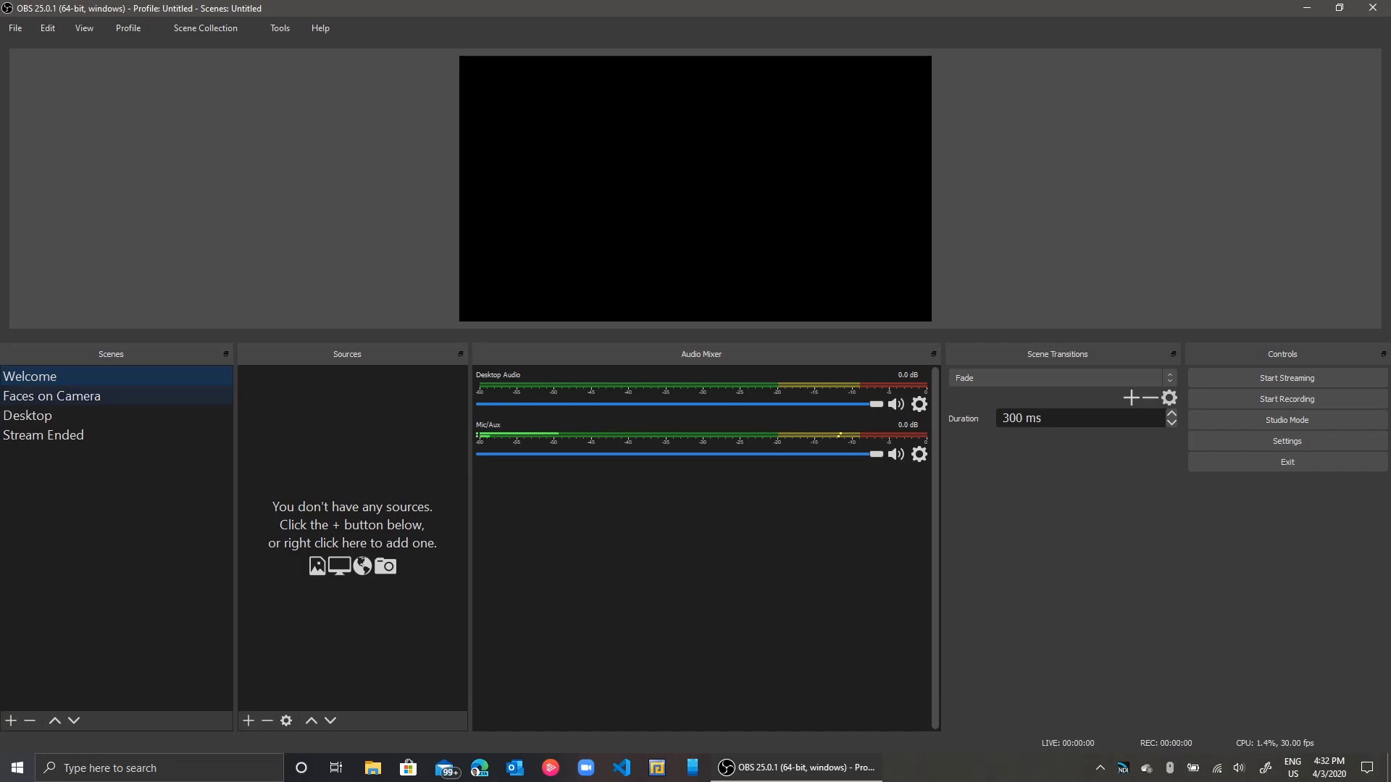
- Look through the Faces on Camera, Stream Ended and Desktop scenes and return to the Welcome scene
left_click(116, 396)
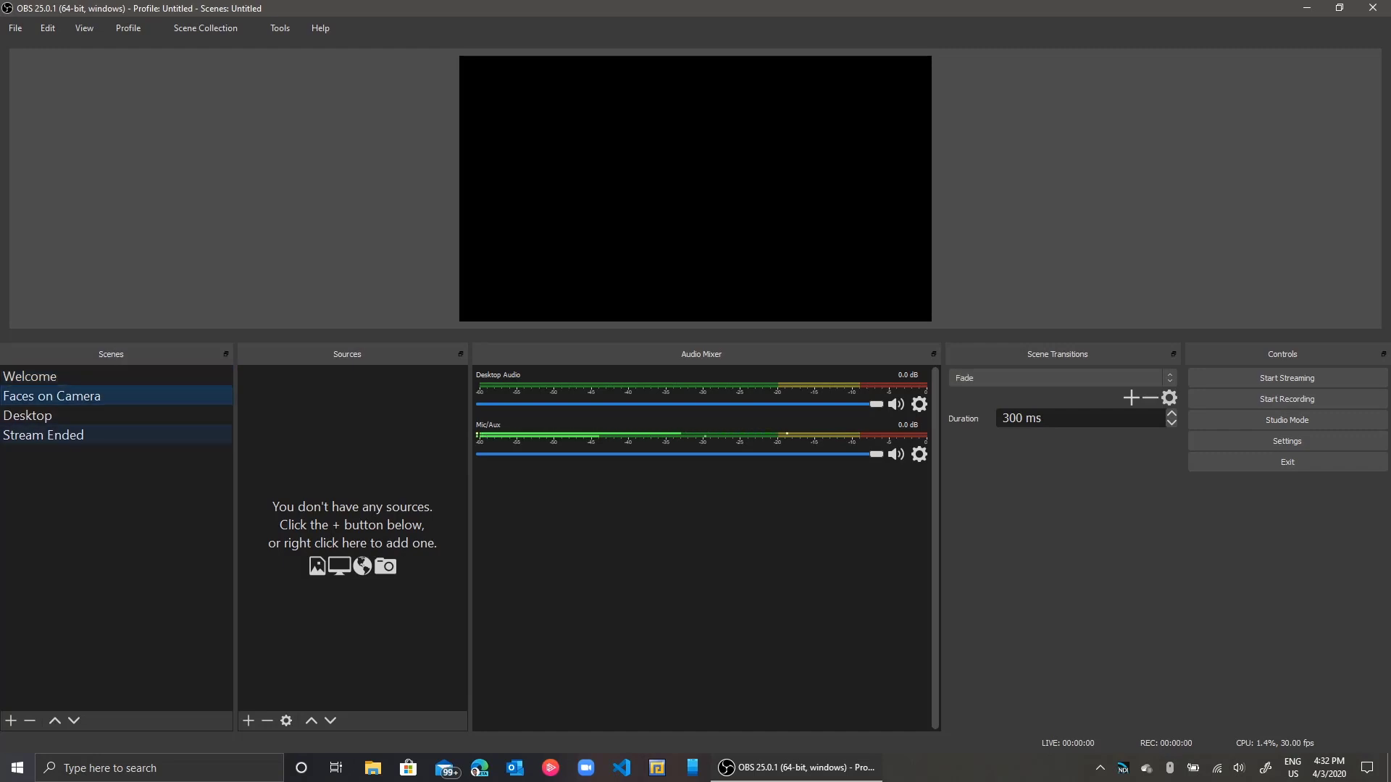
left_click(43, 435)
left_click(27, 415)
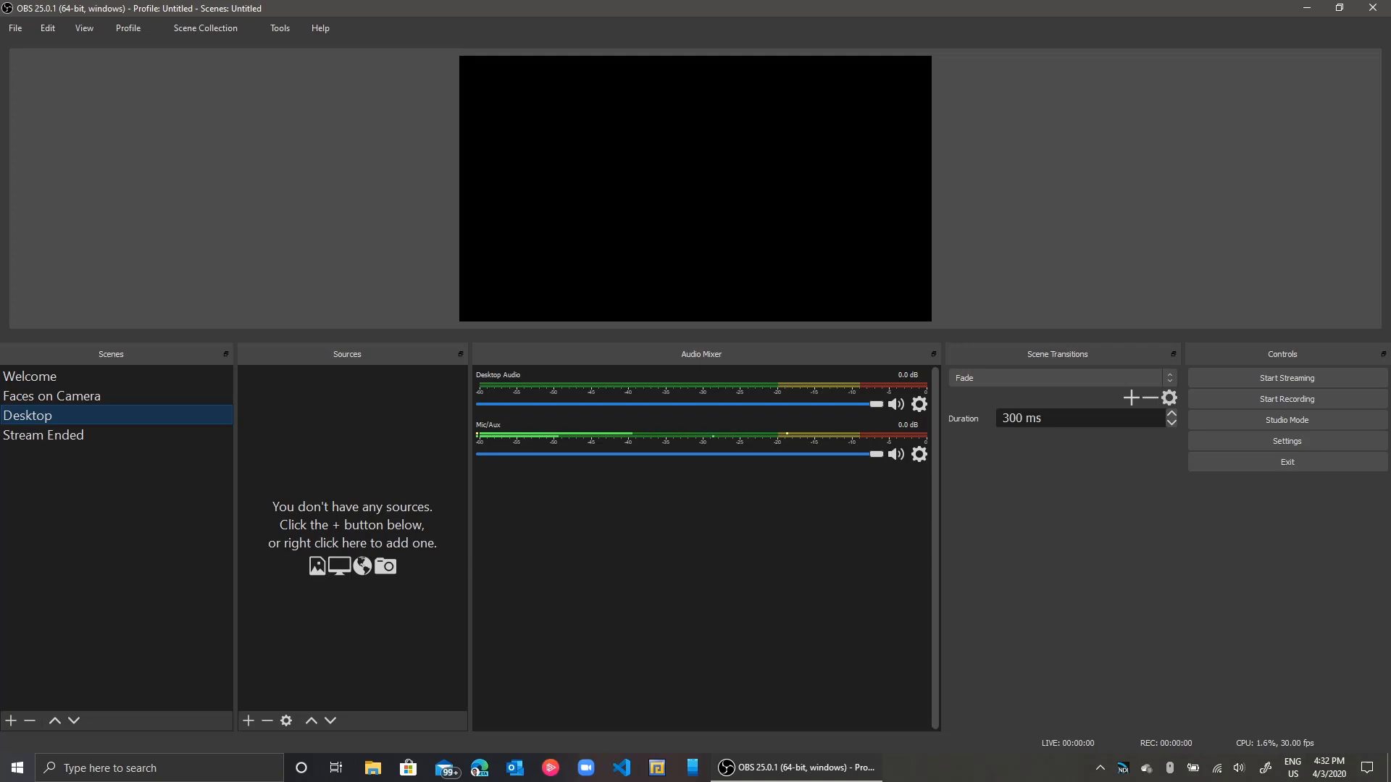
left_click(30, 376)
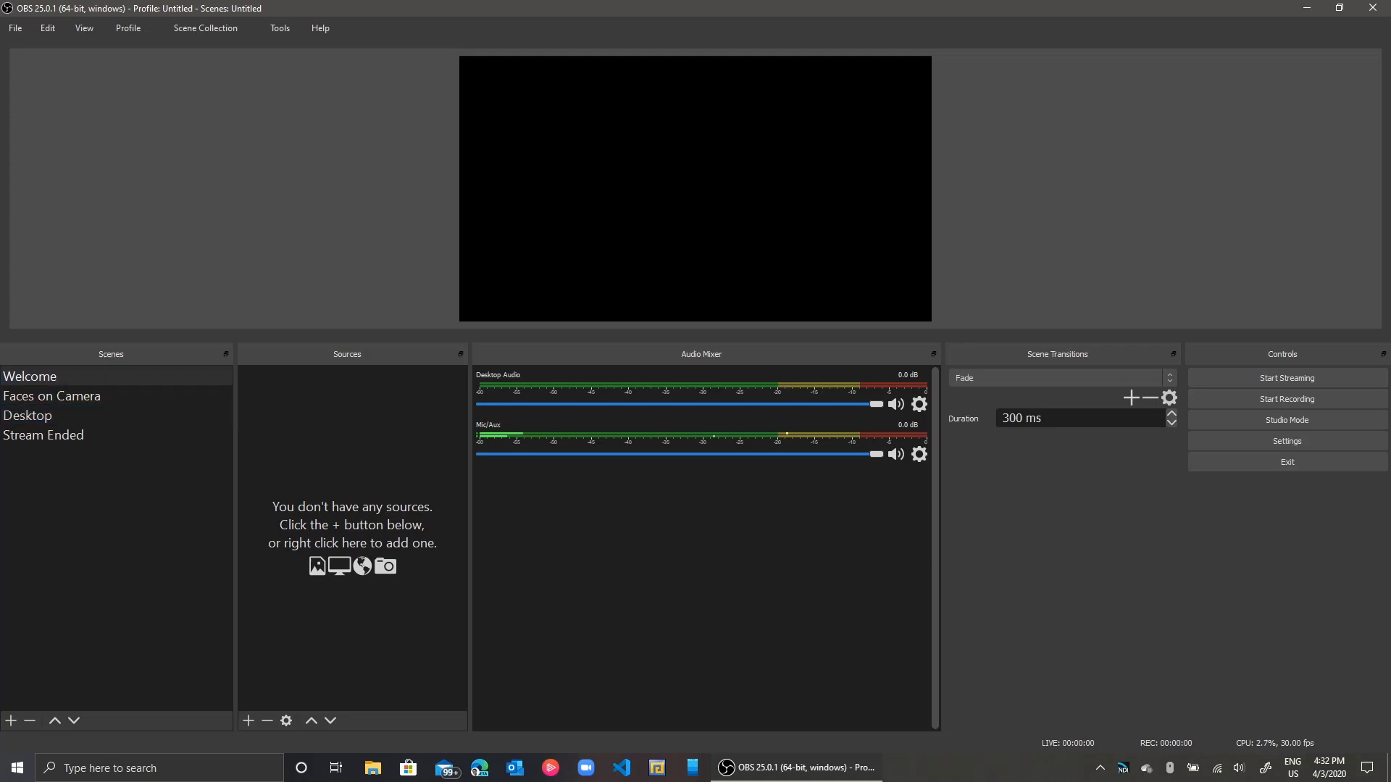
- Add a new image source named "Welcome to Class" to the Welcome scene
left_click(248, 720)
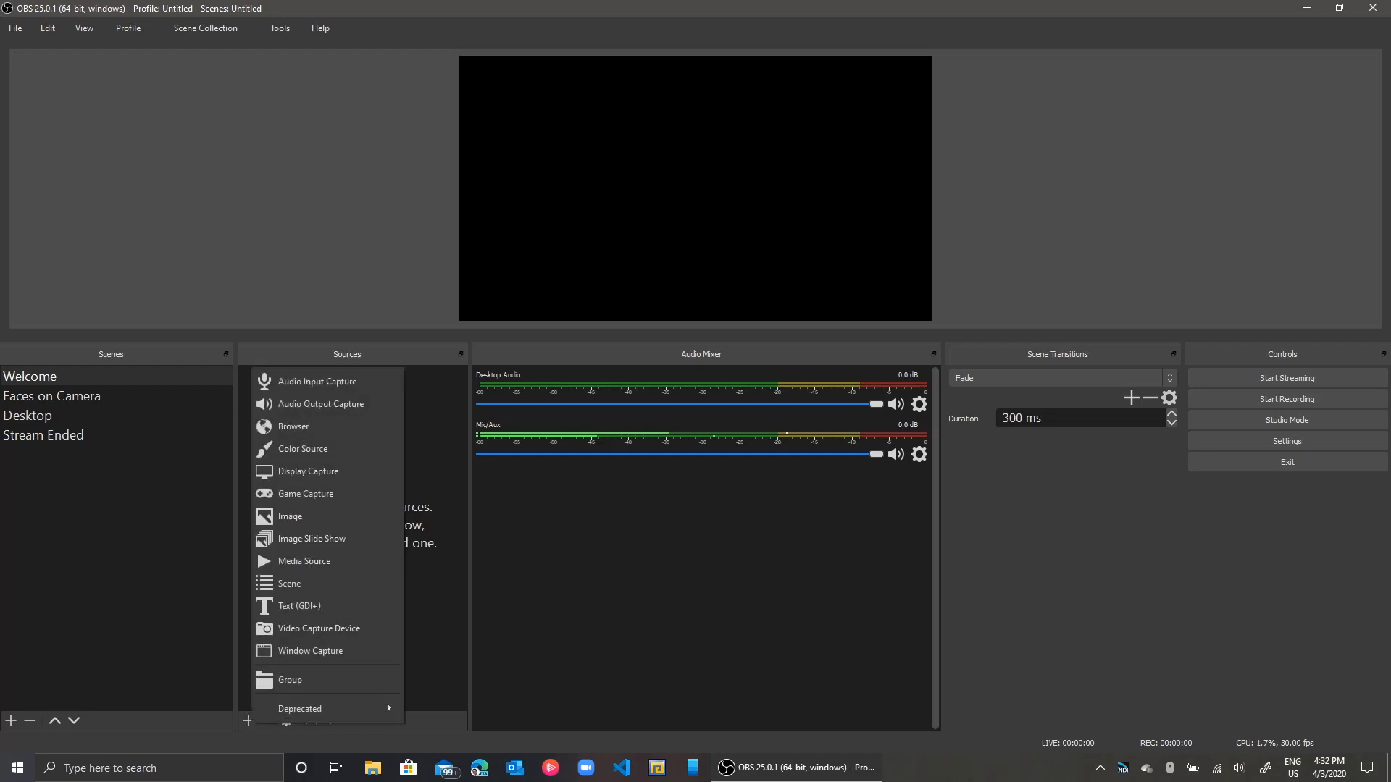
key("Up")
key("Up")
key("Up")
key("Up")
key("Up")
key("Up")
key("Up")
key("Up")
key("Up")
key("Up")
key("Up")
key("Up")
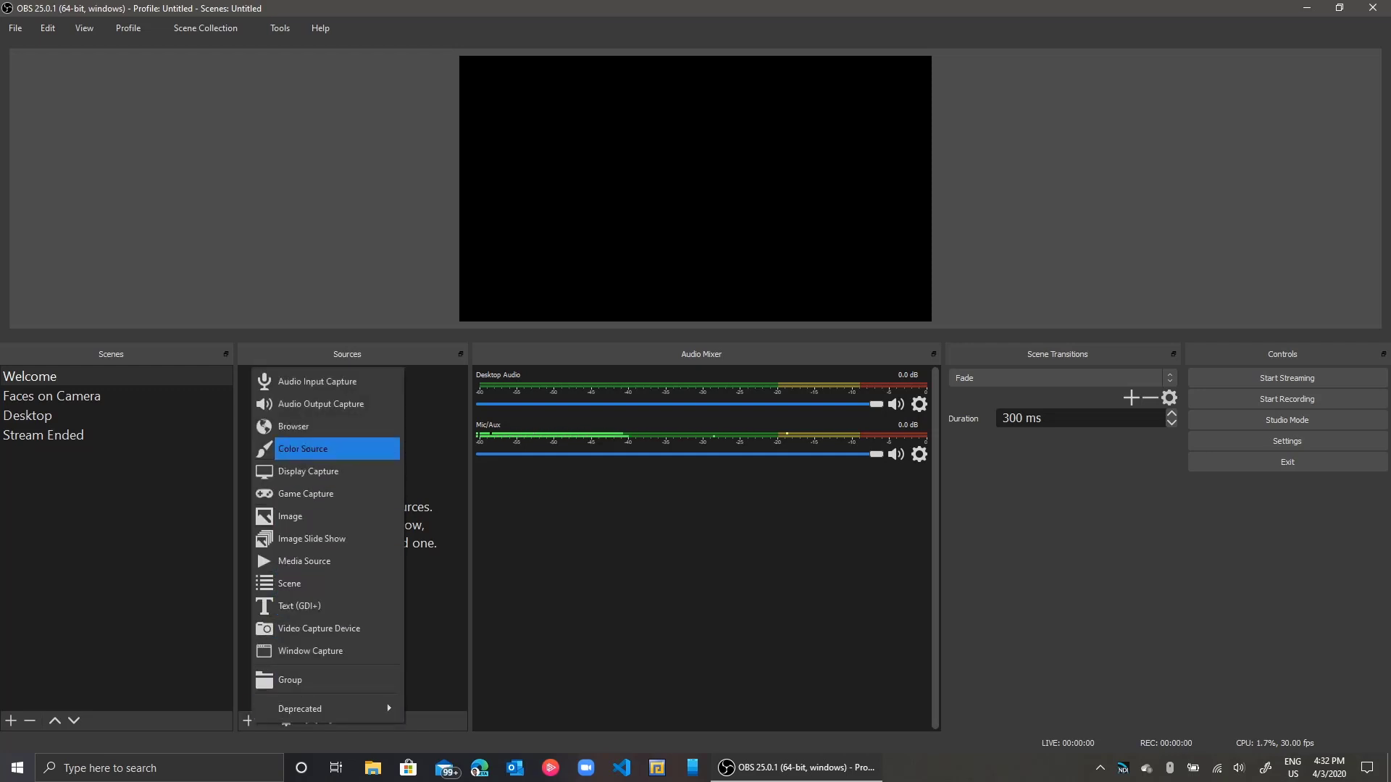
key("Up")
key("Up")
key("Down")
key("Down")
key("Down")
key("Down")
key("Down")
key("Down")
key("Down")
key("Down")
key("Down")
key("Down")
key("Down")
key("Down")
key("Down")
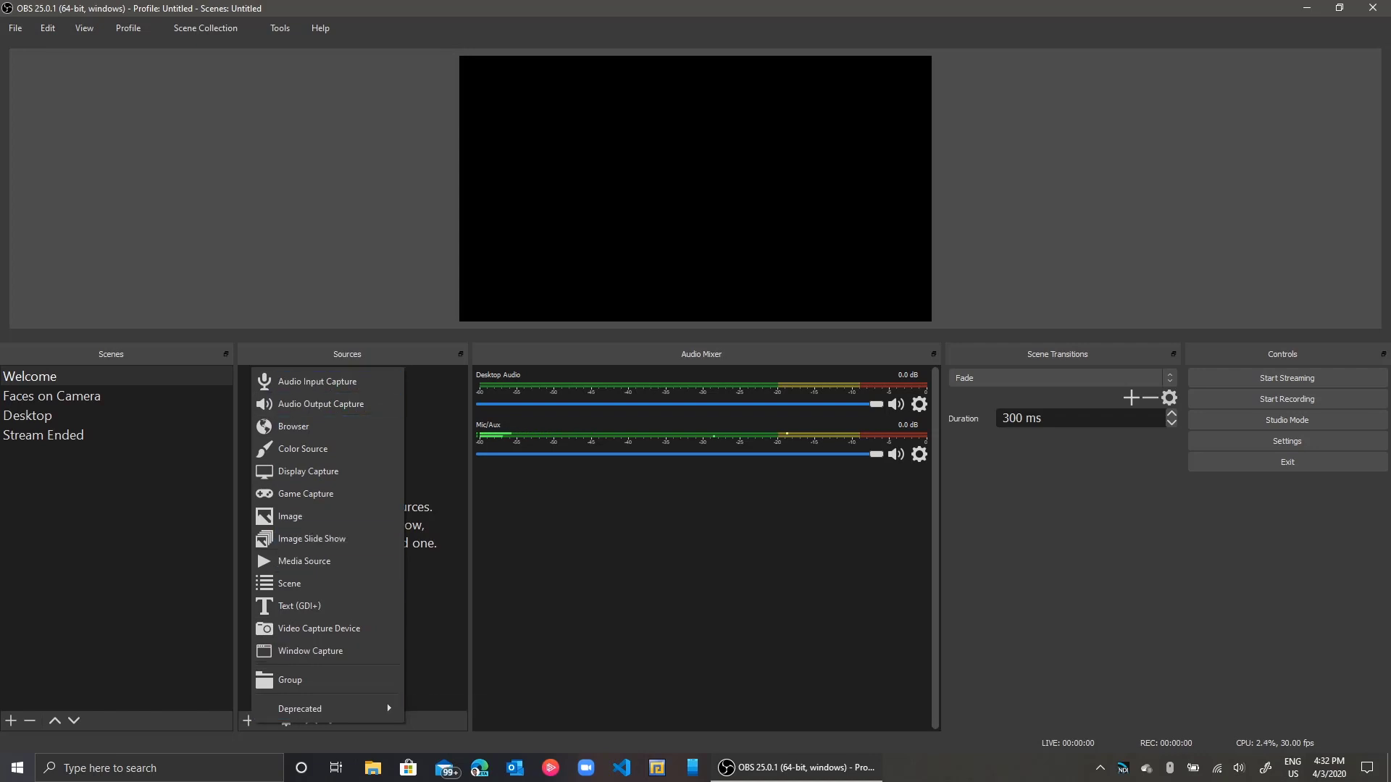
key("Down")
key("Down")
key("Down")
key("Down")
key("Down")
key("Down")
key("Down")
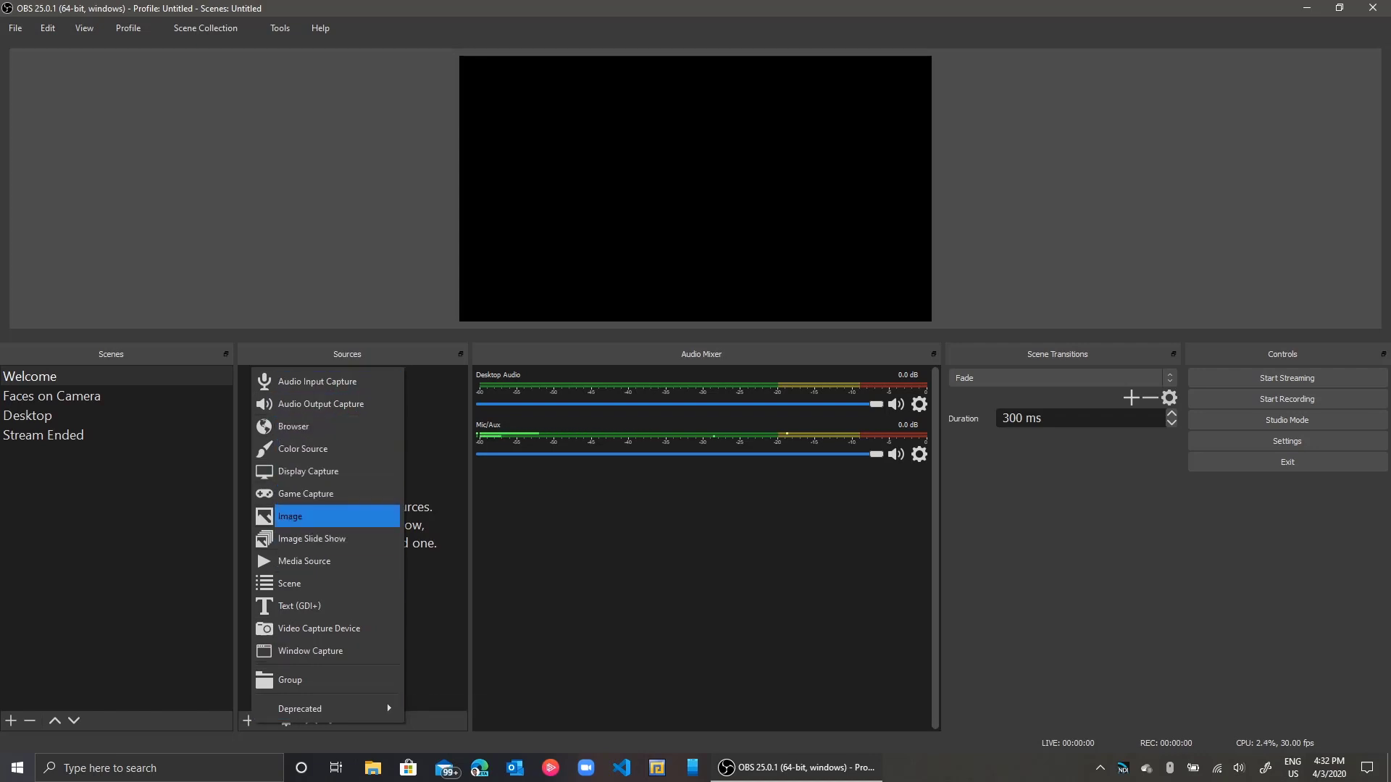
key("Return")
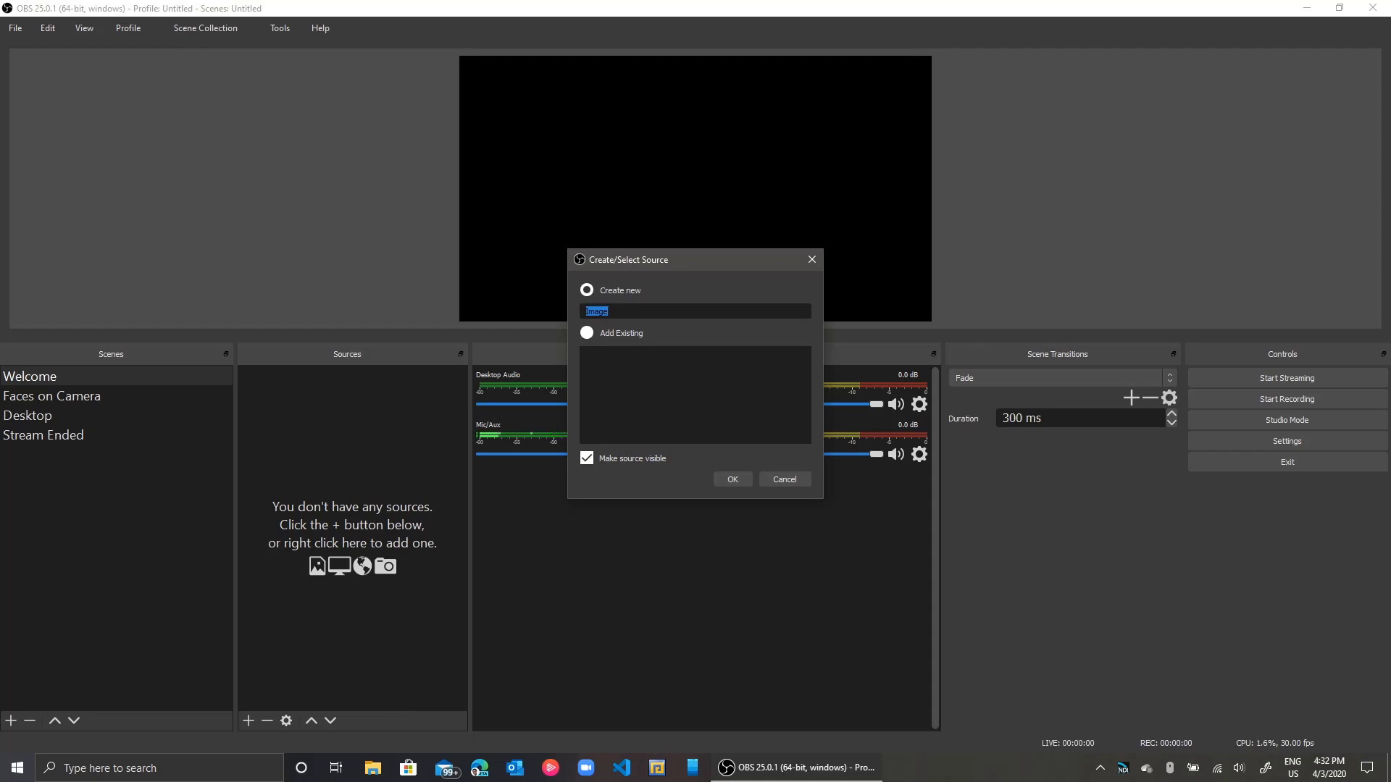
type("WElcom")
key("ctrl+a")
type("Welcome to Clas")
key("Return")
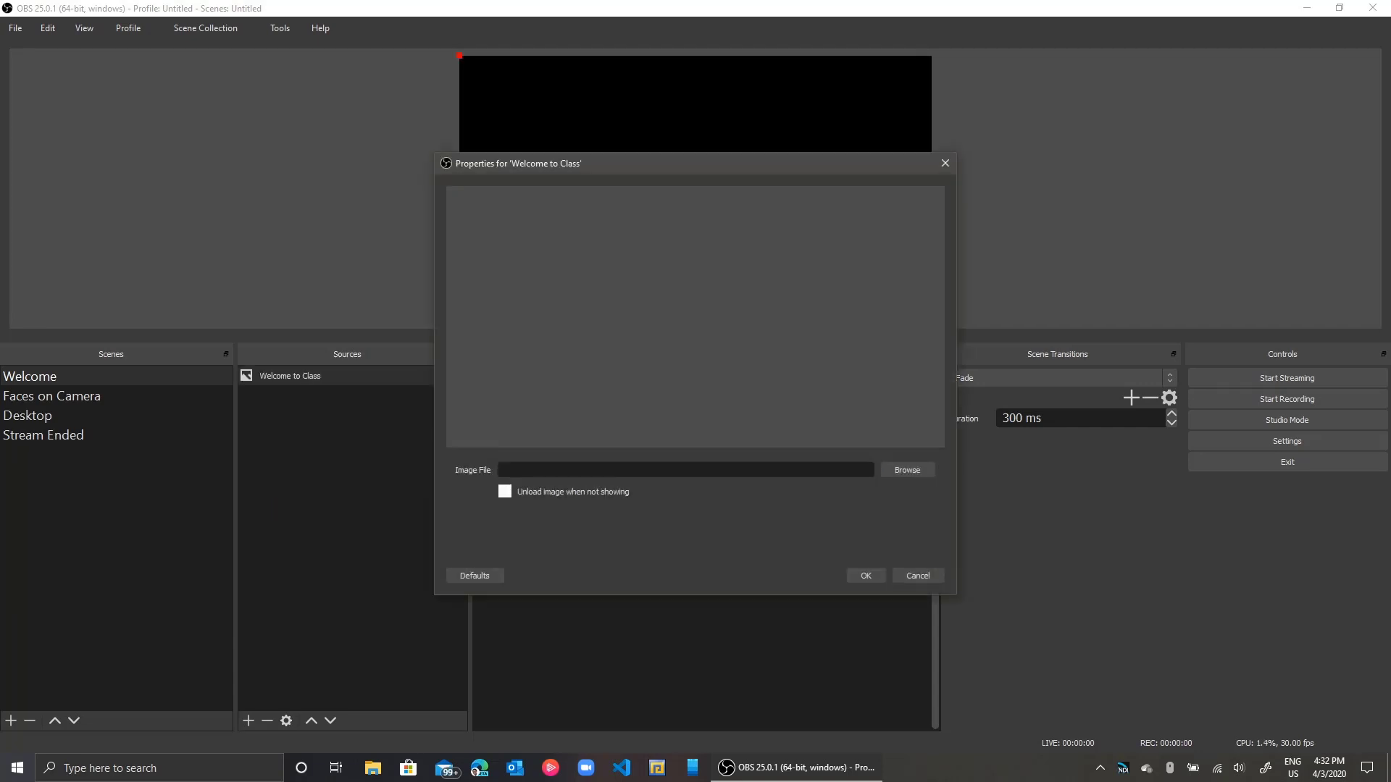
- Assign notes-macbook-study-conference-7102.jpg from the Downloads folder as the source's image and accept its properties
left_click(907, 469)
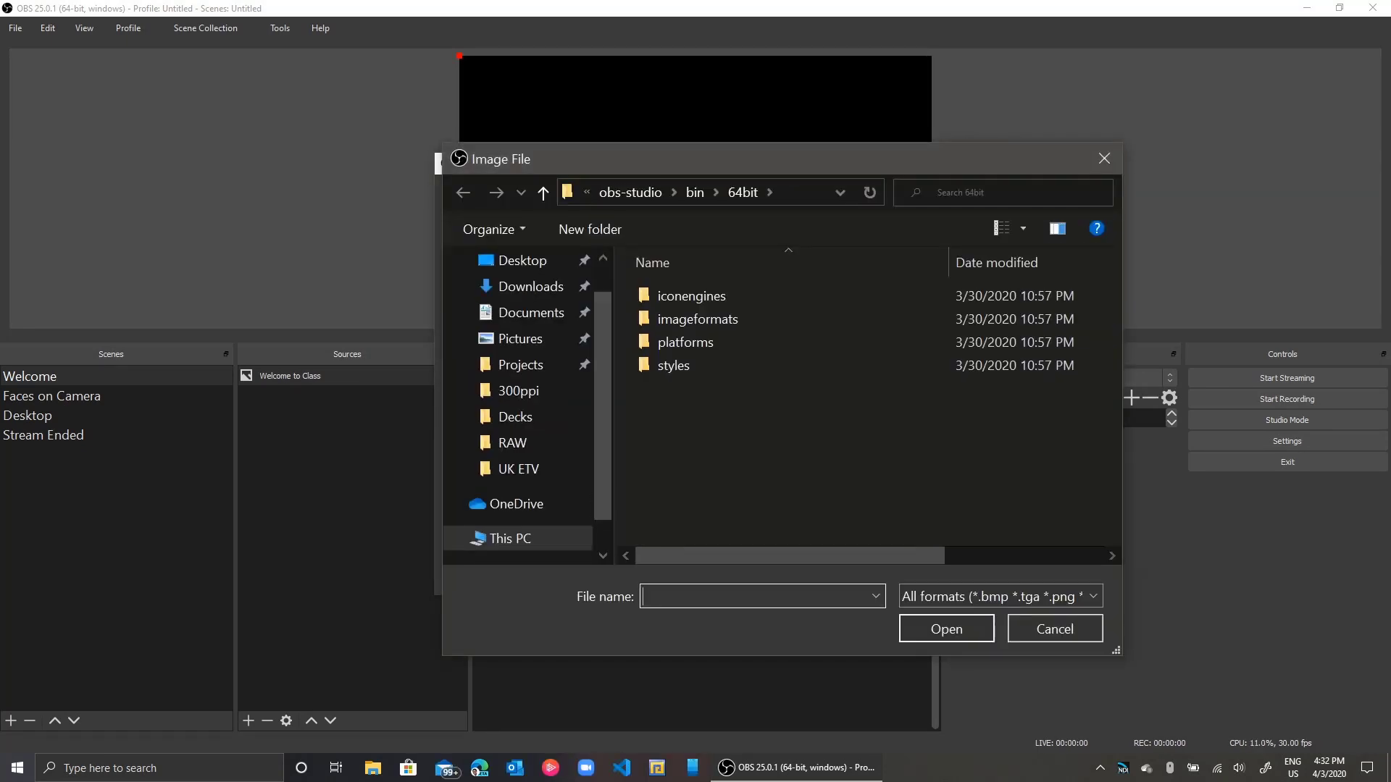
left_click(531, 286)
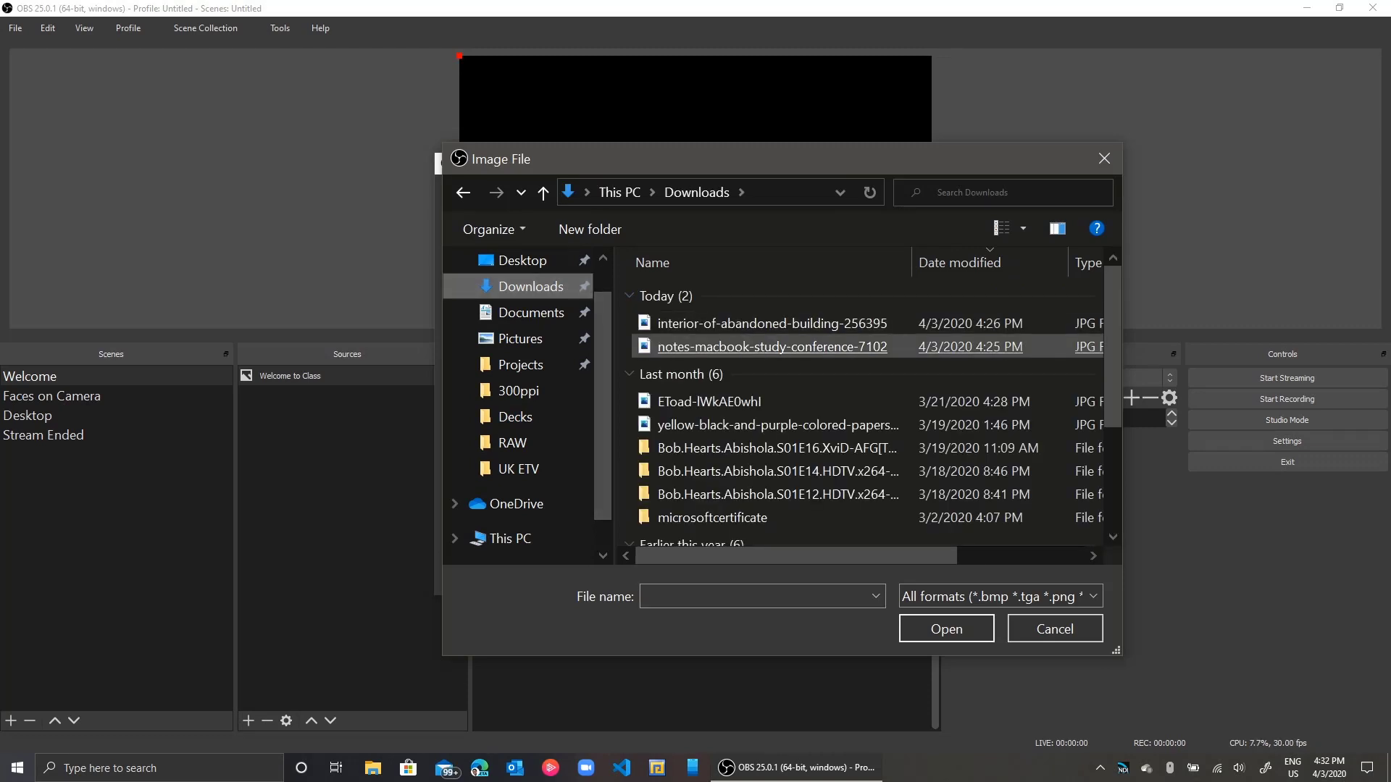
double_click(772, 346)
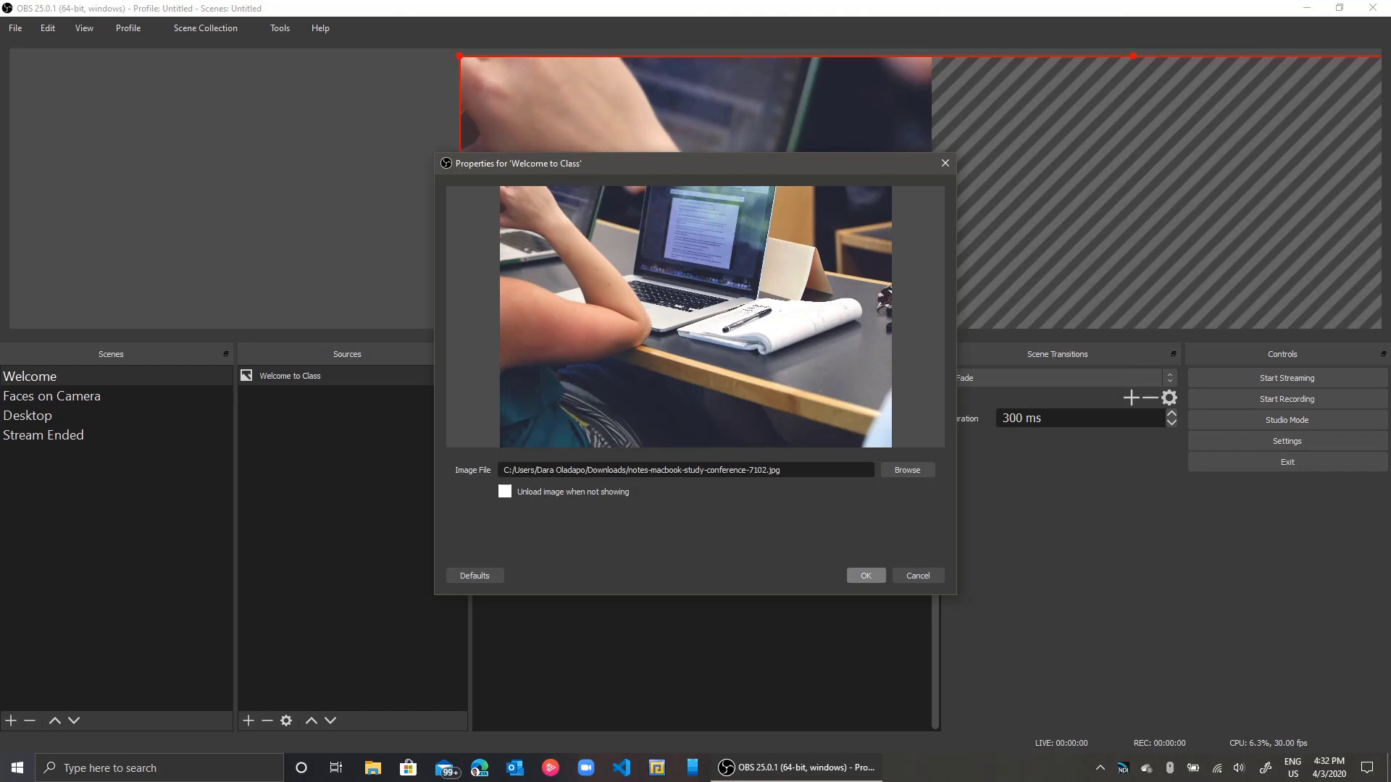
left_click(866, 576)
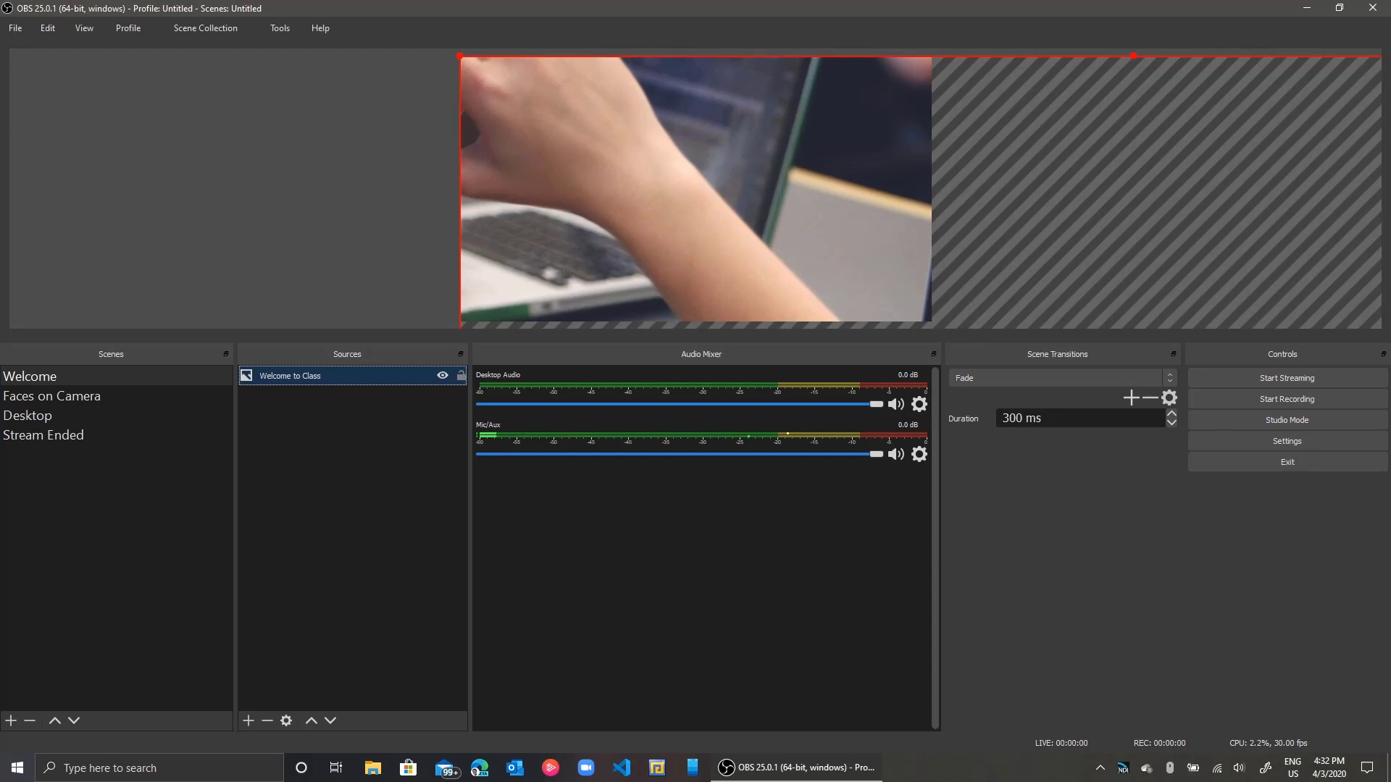
- Scale the laptop photo down to the canvas width and shift it slightly upward so it fills the whole canvas
left_click_drag(459, 56, 407, 55)
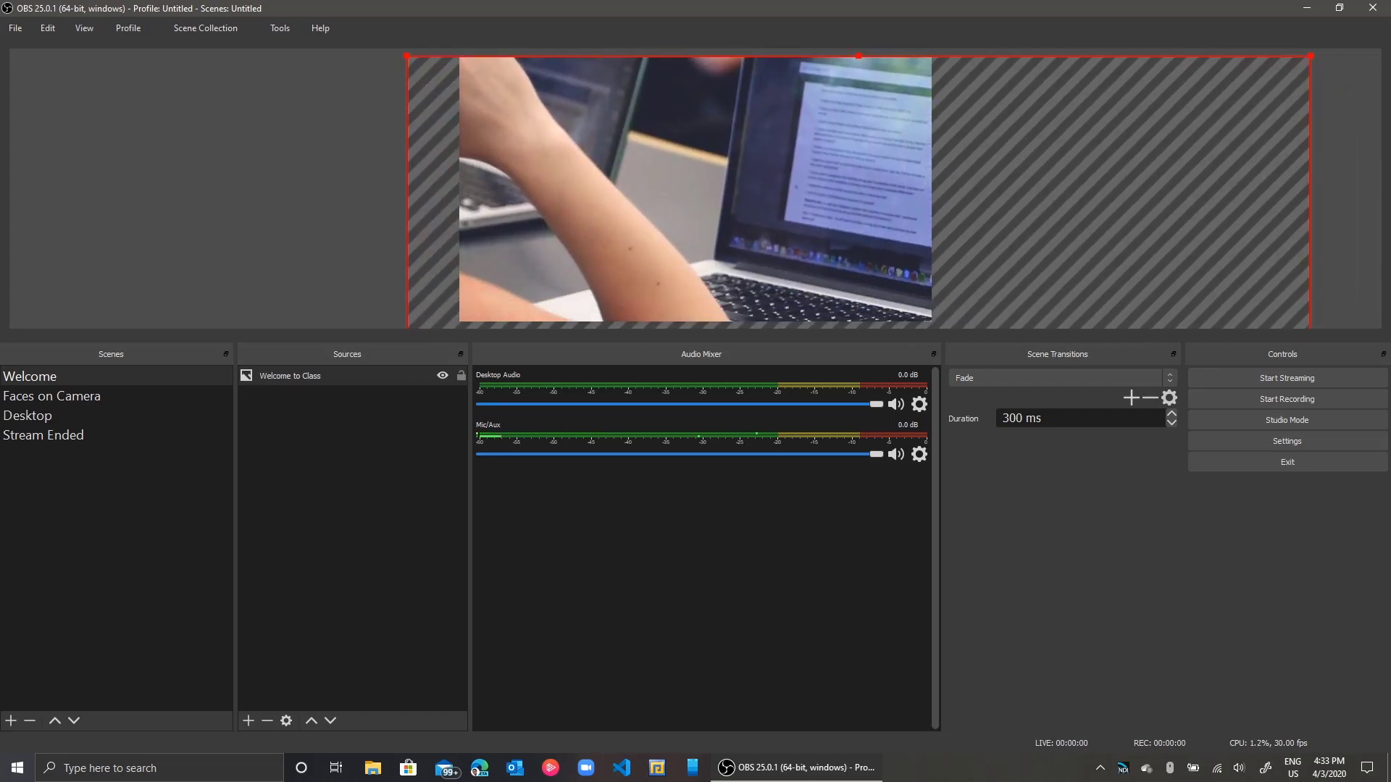
left_click_drag(1310, 56, 1056, 226)
left_click_drag(739, 290, 744, 118)
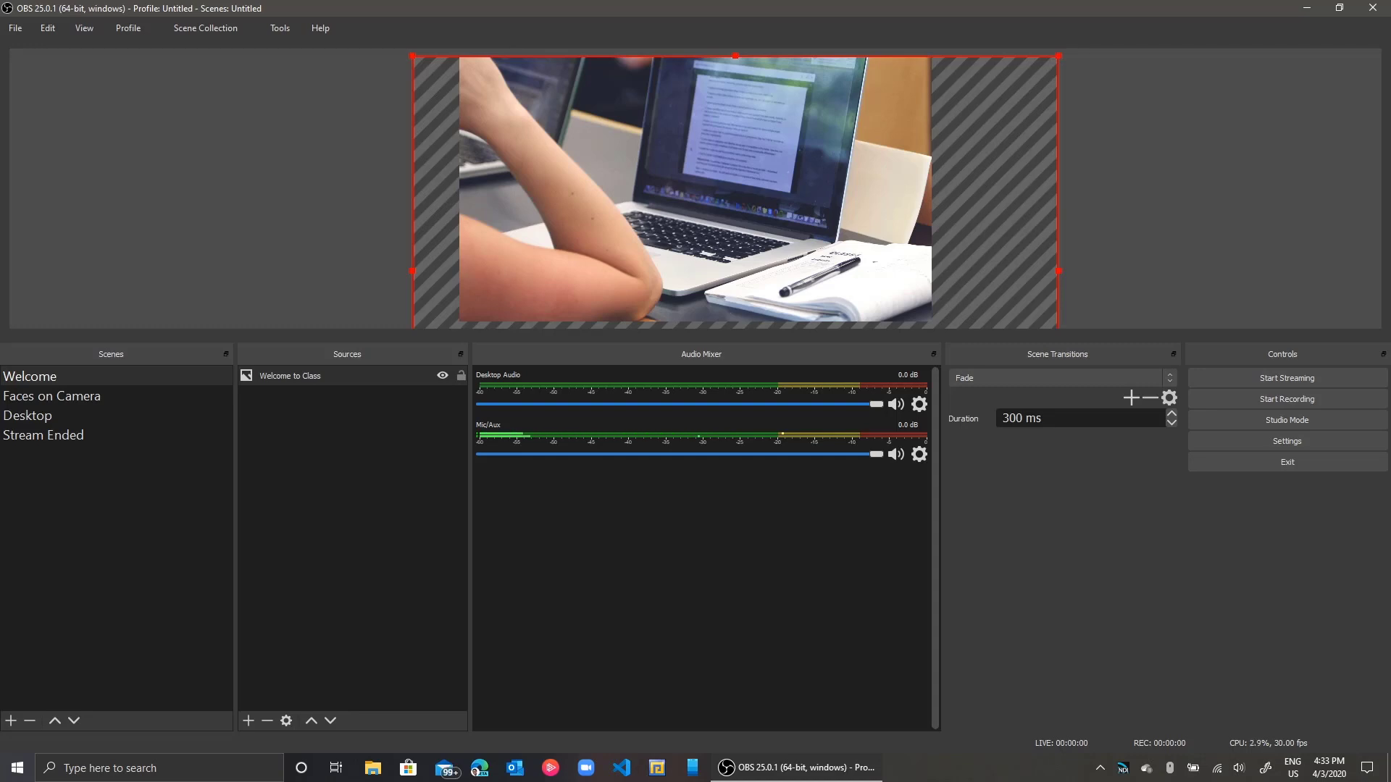
left_click_drag(412, 271, 460, 255)
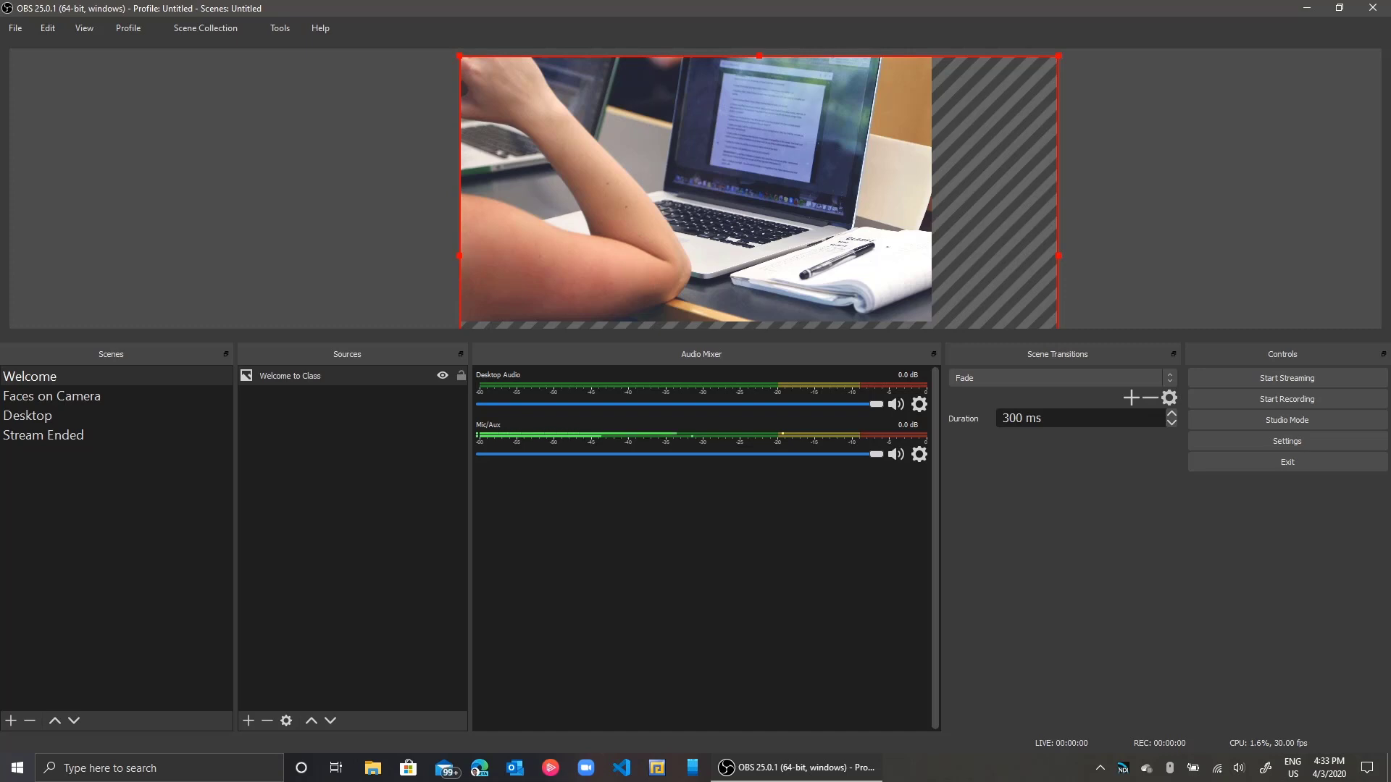
left_click_drag(695, 192, 569, 192)
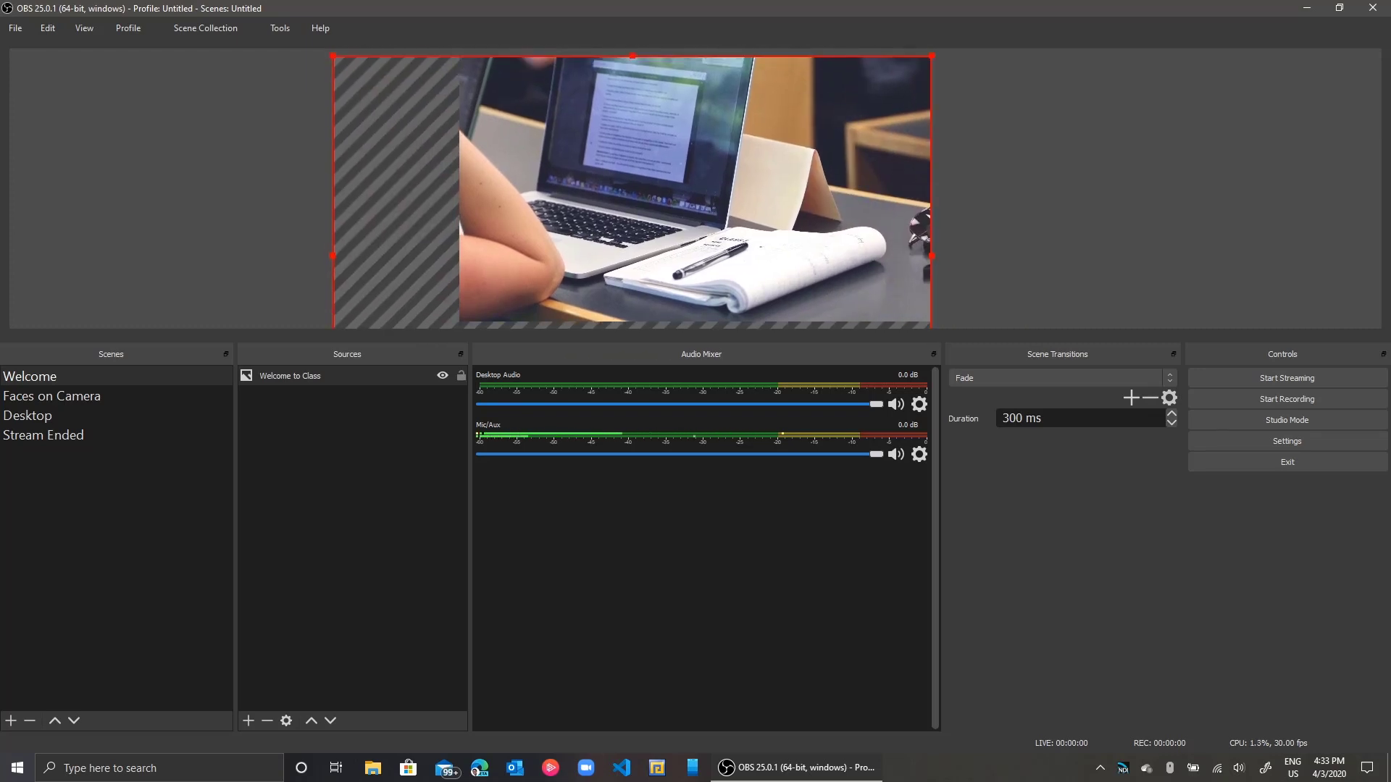
left_click_drag(333, 255, 459, 255)
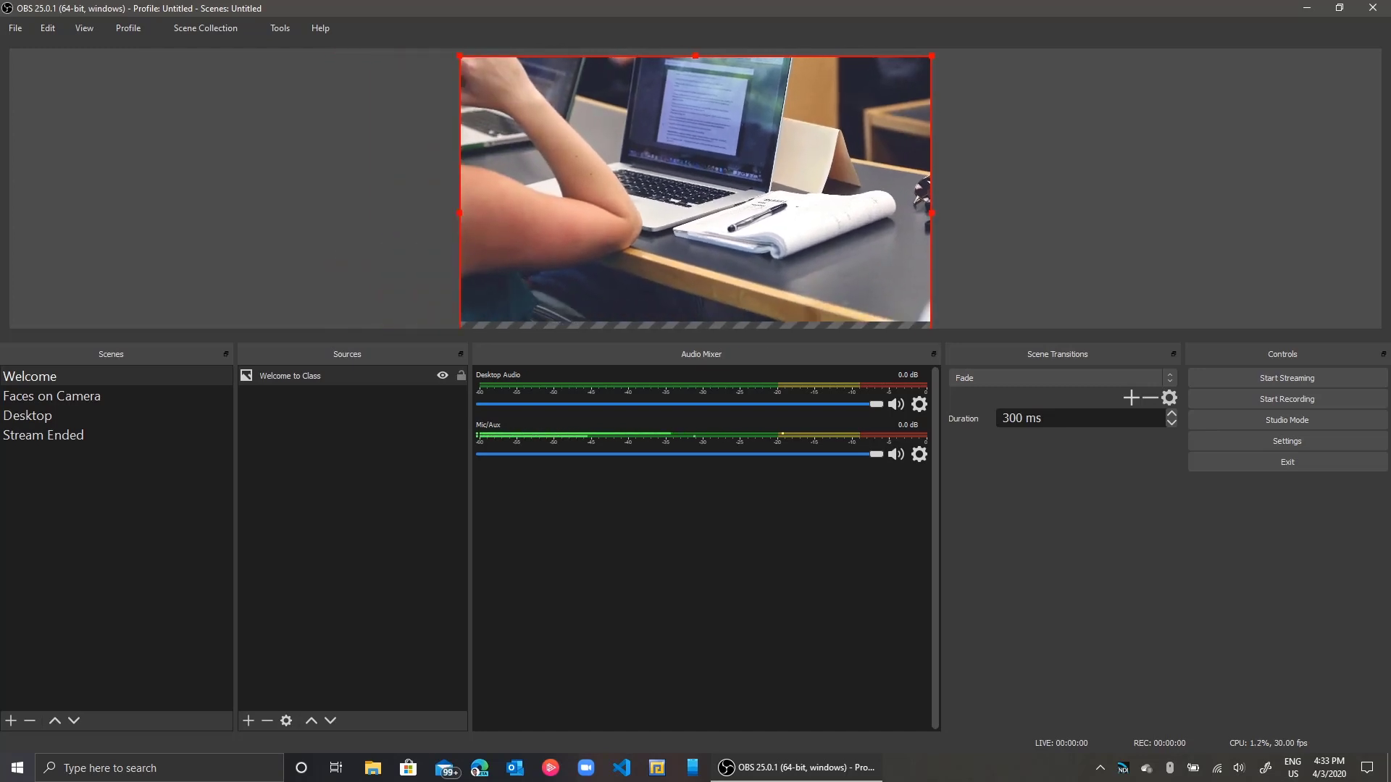
key("Escape")
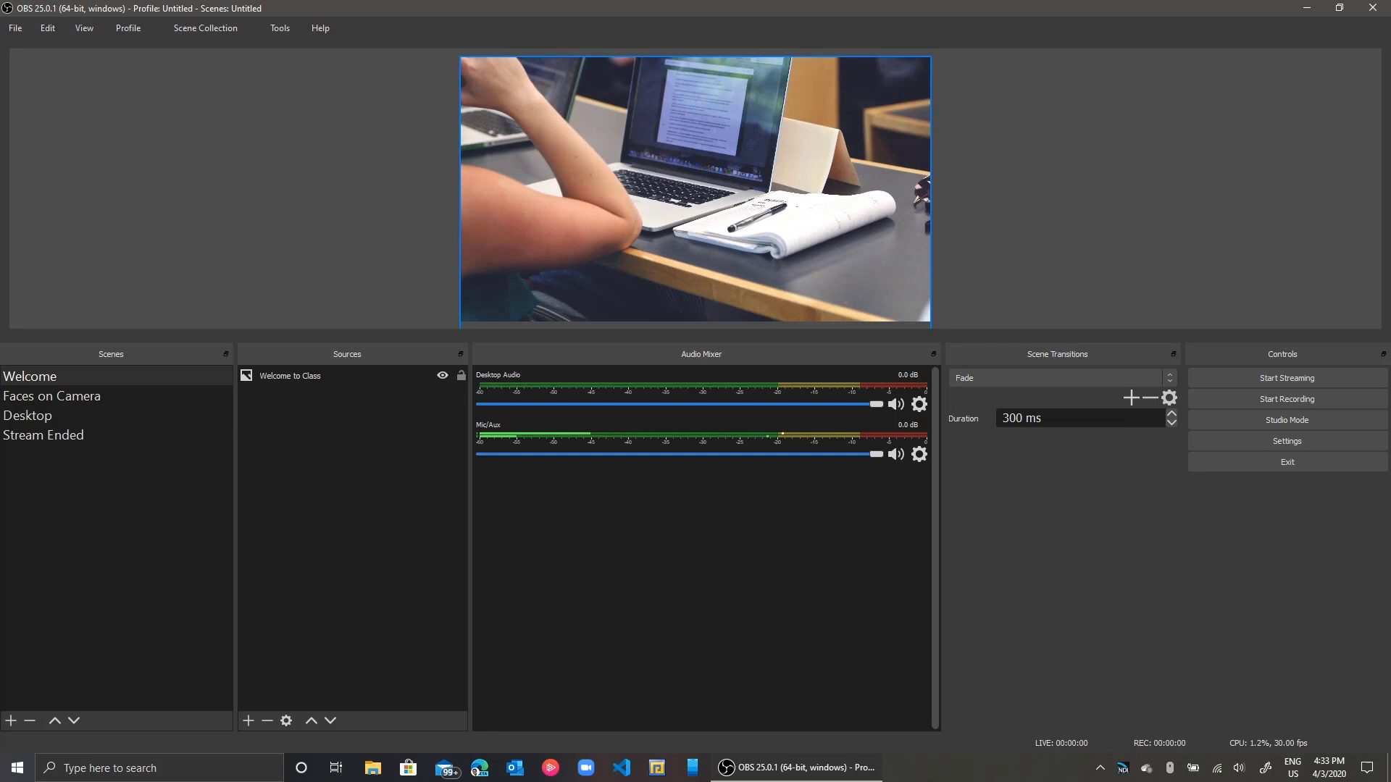
mouse_move(695, 218)
left_mouse_down()
mouse_move(687, 149)
mouse_move(694, 207)
left_mouse_up()
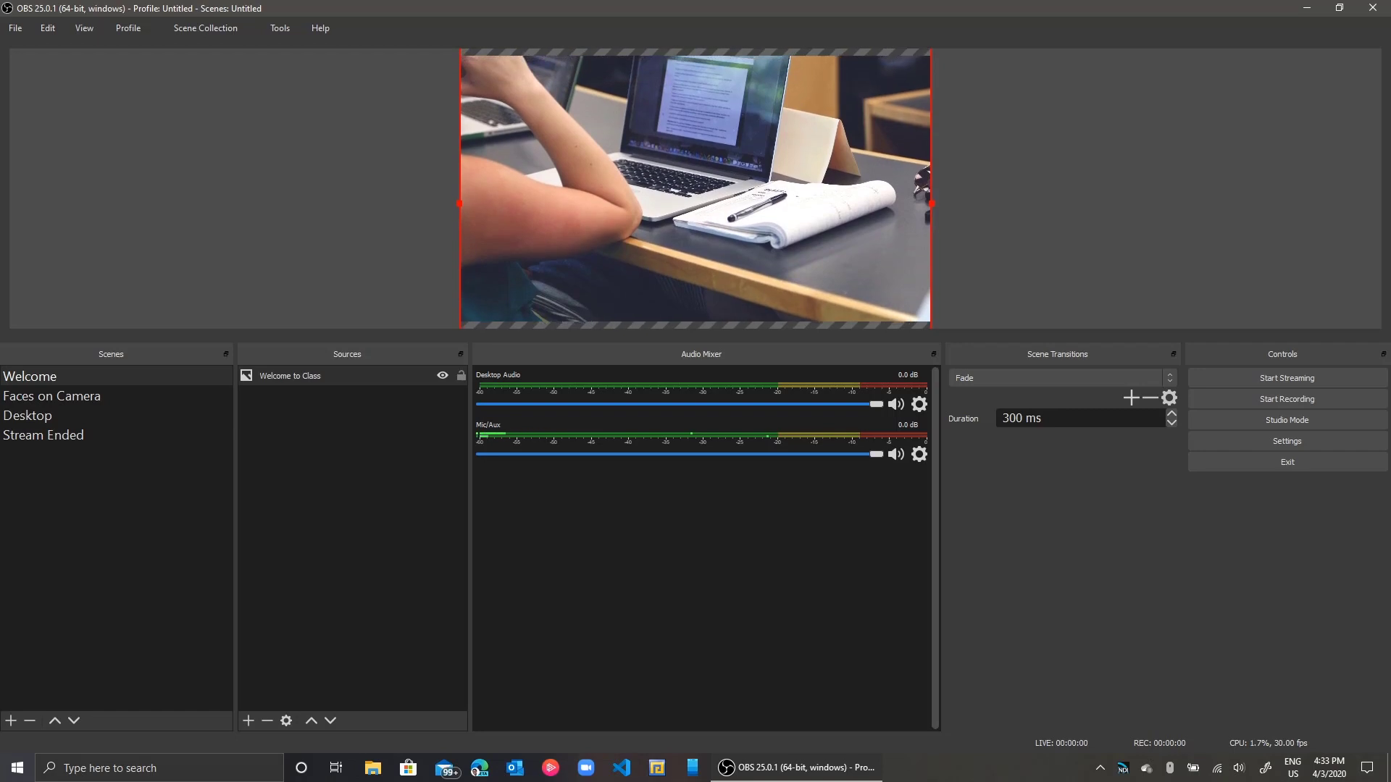
key("Escape")
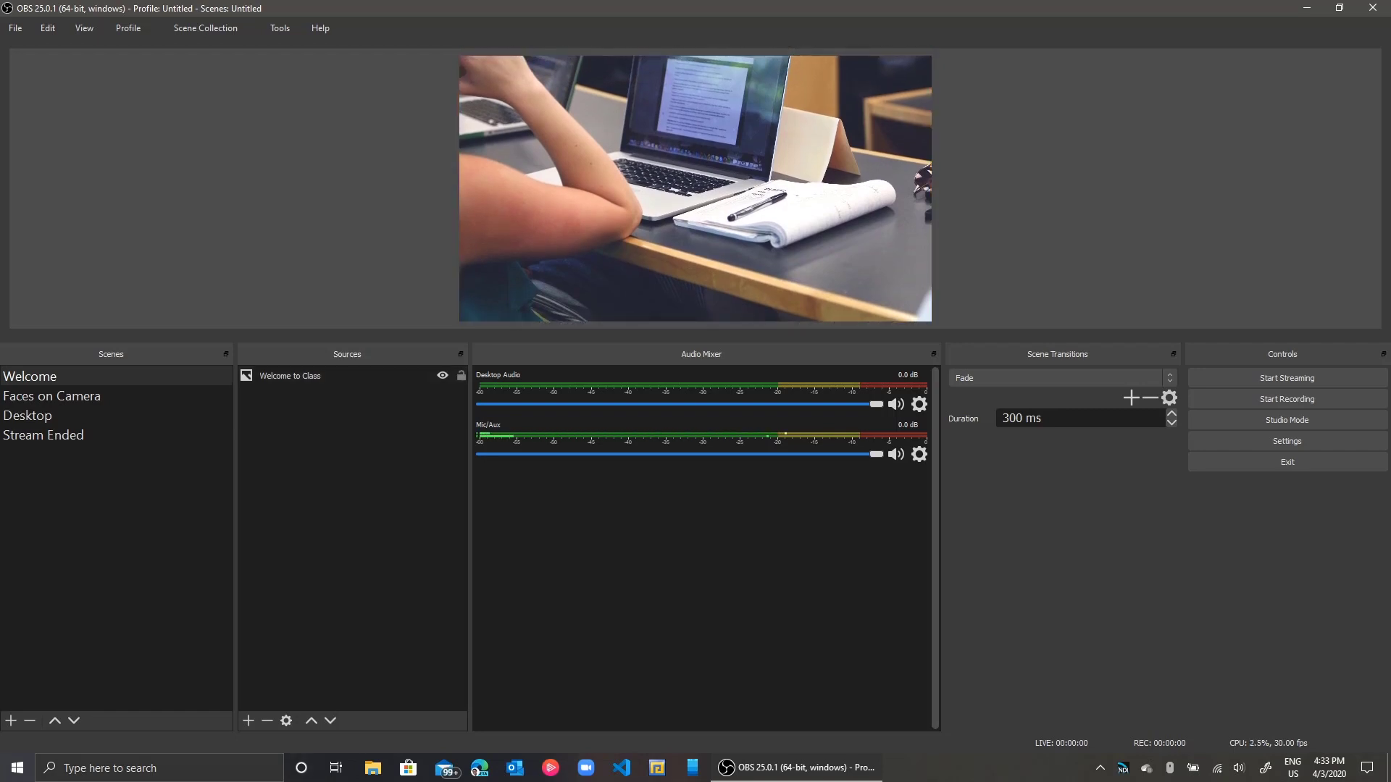
- Add a new Text (GDI+) source named "Welcome to OBS 101" to the Welcome scene
left_click(248, 720)
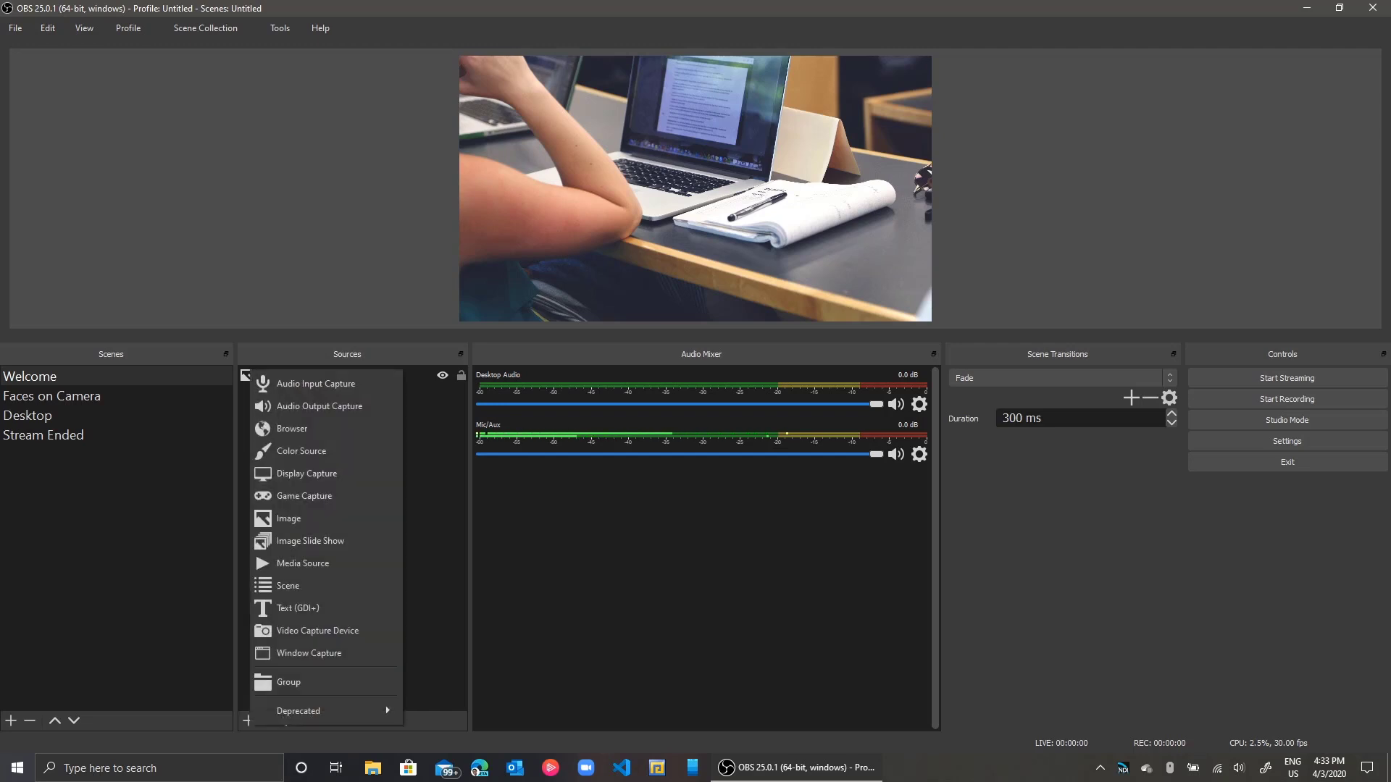
left_click(297, 608)
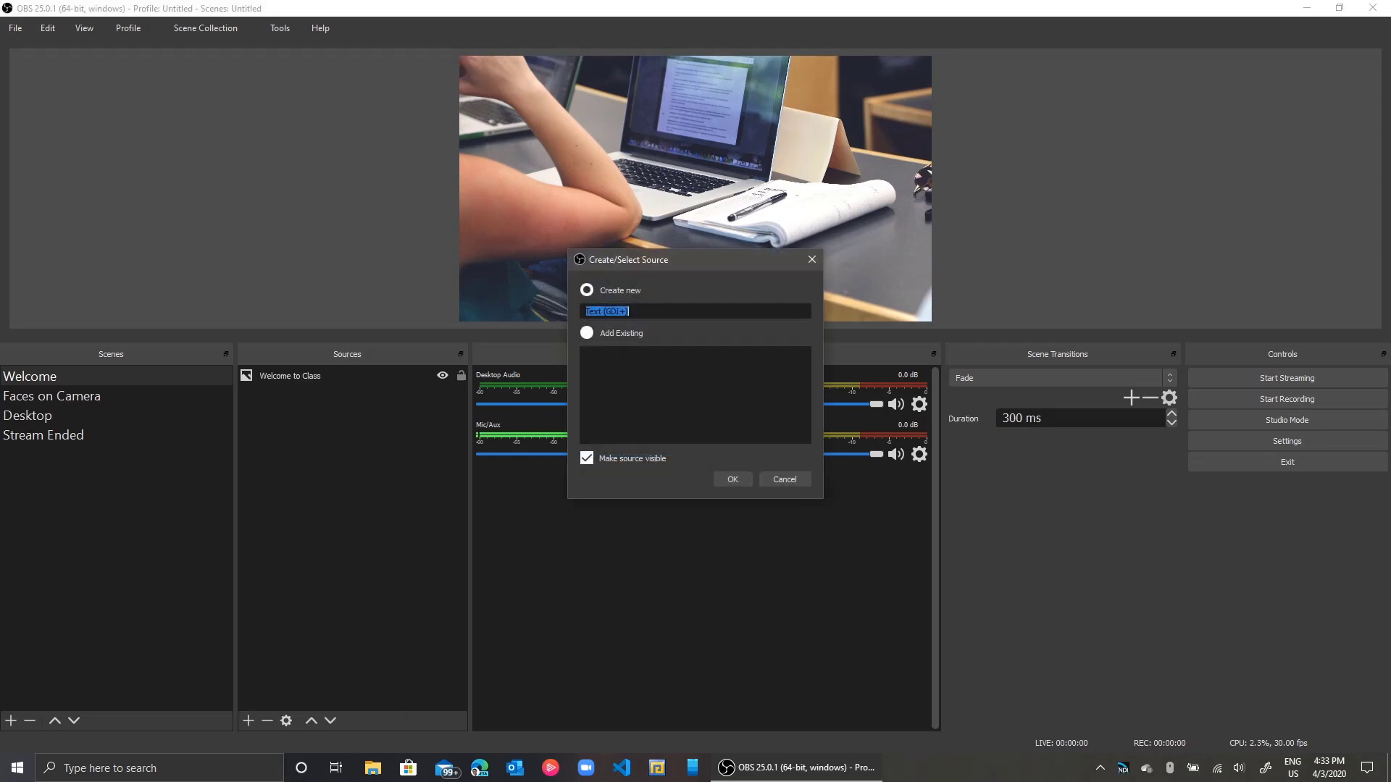
type("Welcomer t")
key("BackSpace")
key("BackSpace")
key("BackSpace")
type("to OBS 101")
key("Return")
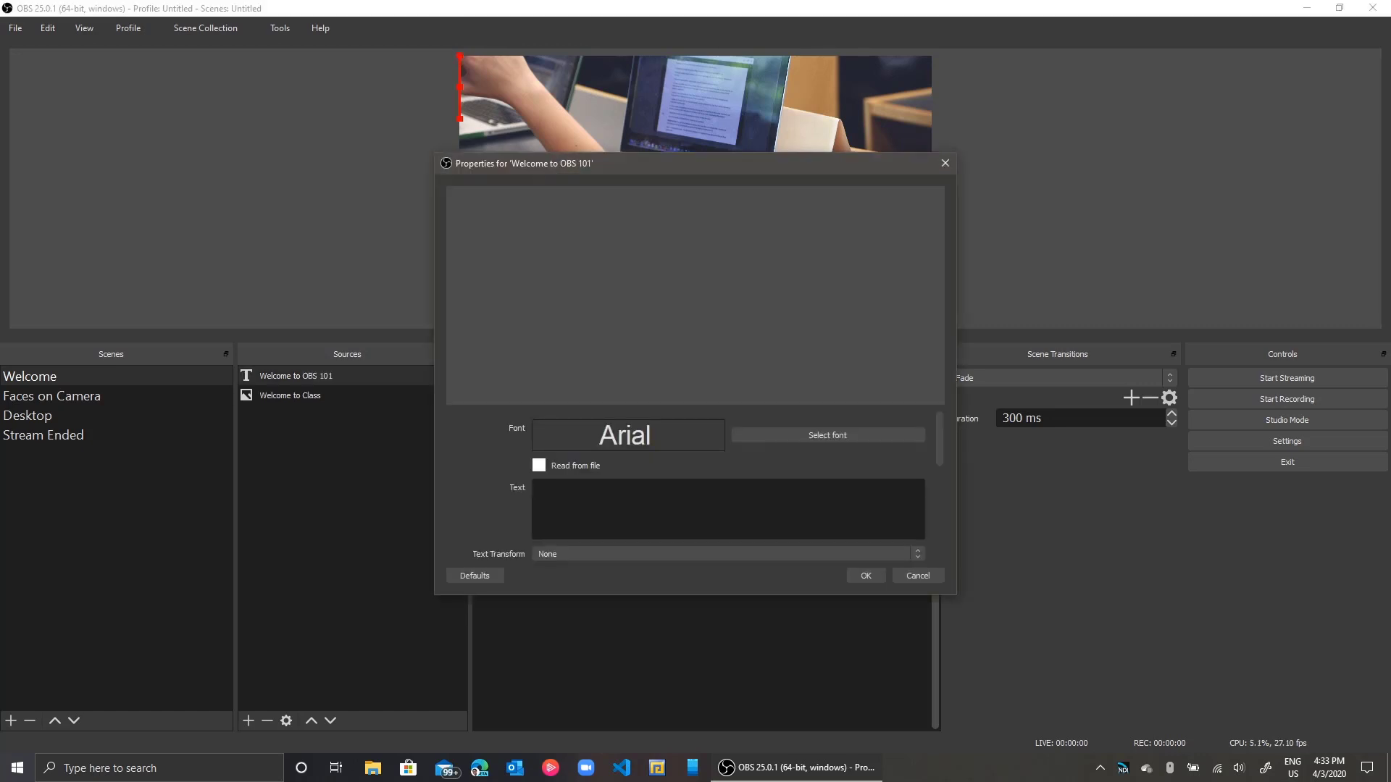
- Enter "OBS 101" as the displayed text of the new text source
type("WElcome to")
key("ctrl+a")
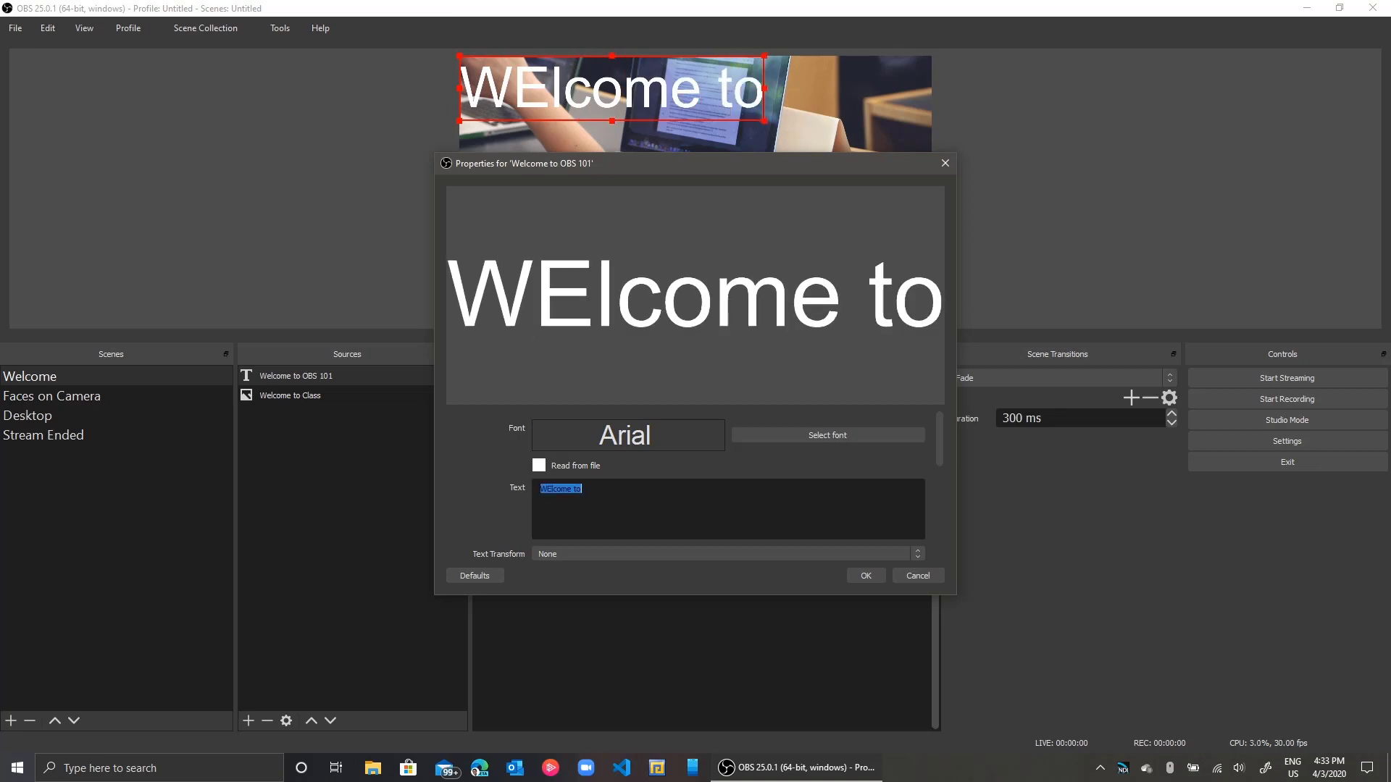
type("OBS 101")
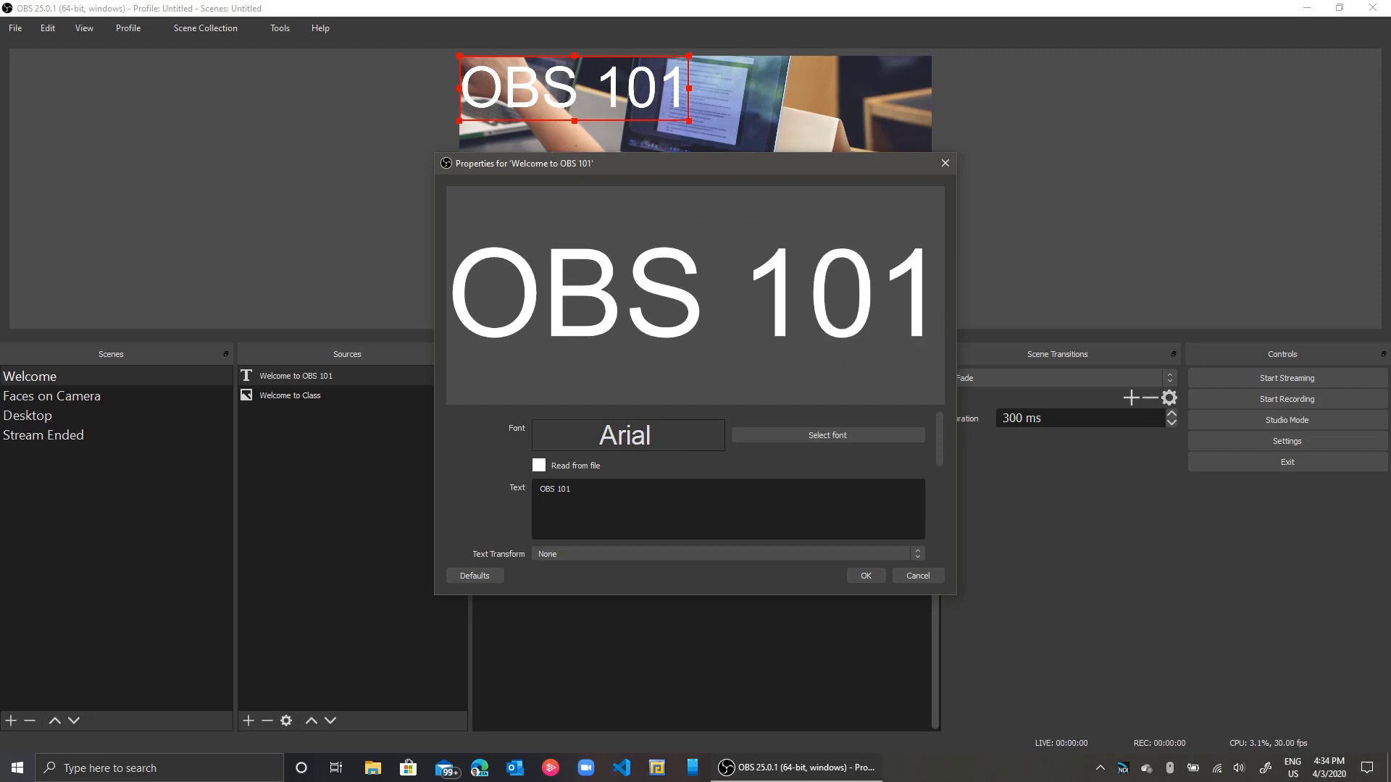
- Change the font of the OBS 101 text to Segoe UI Regular
left_click(828, 434)
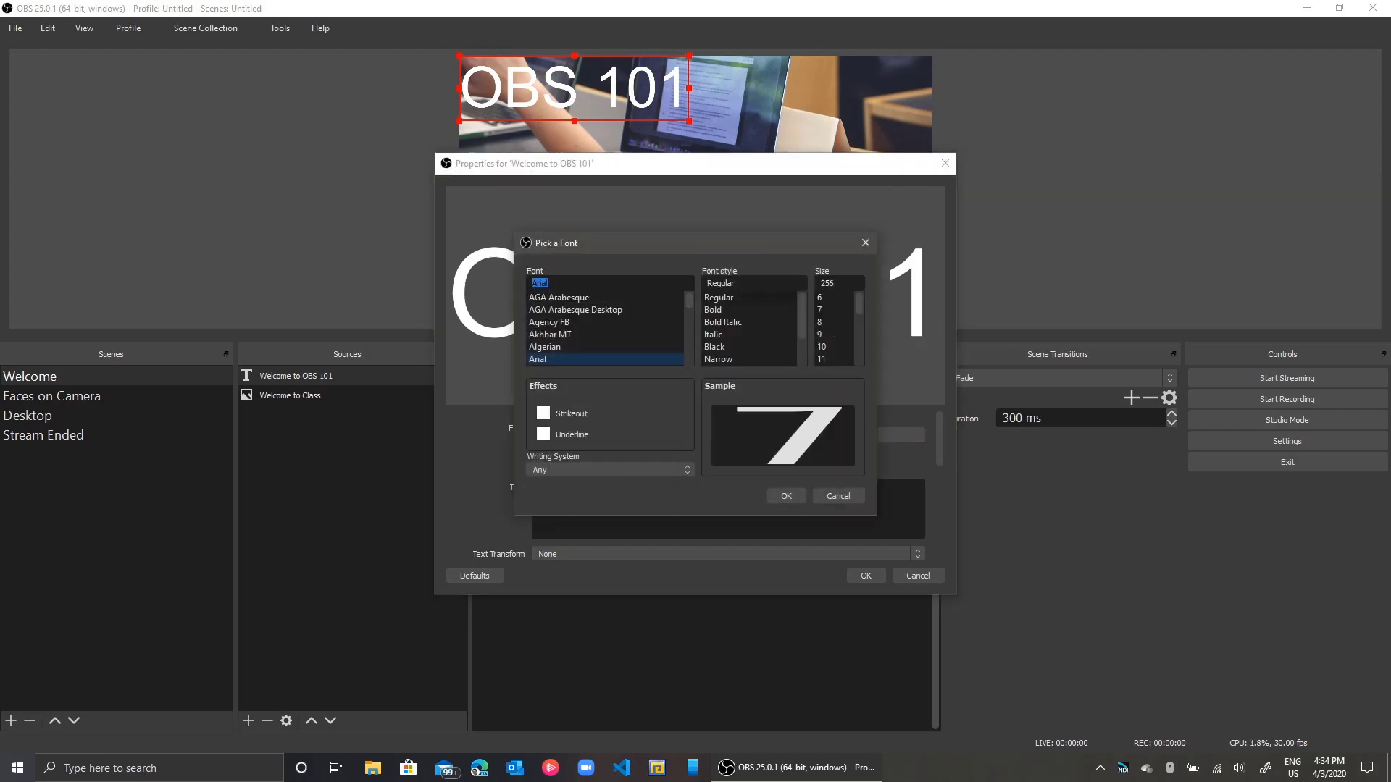
type("mon")
key("Down")
key("Down")
key("Down")
key("Down")
key("Down")
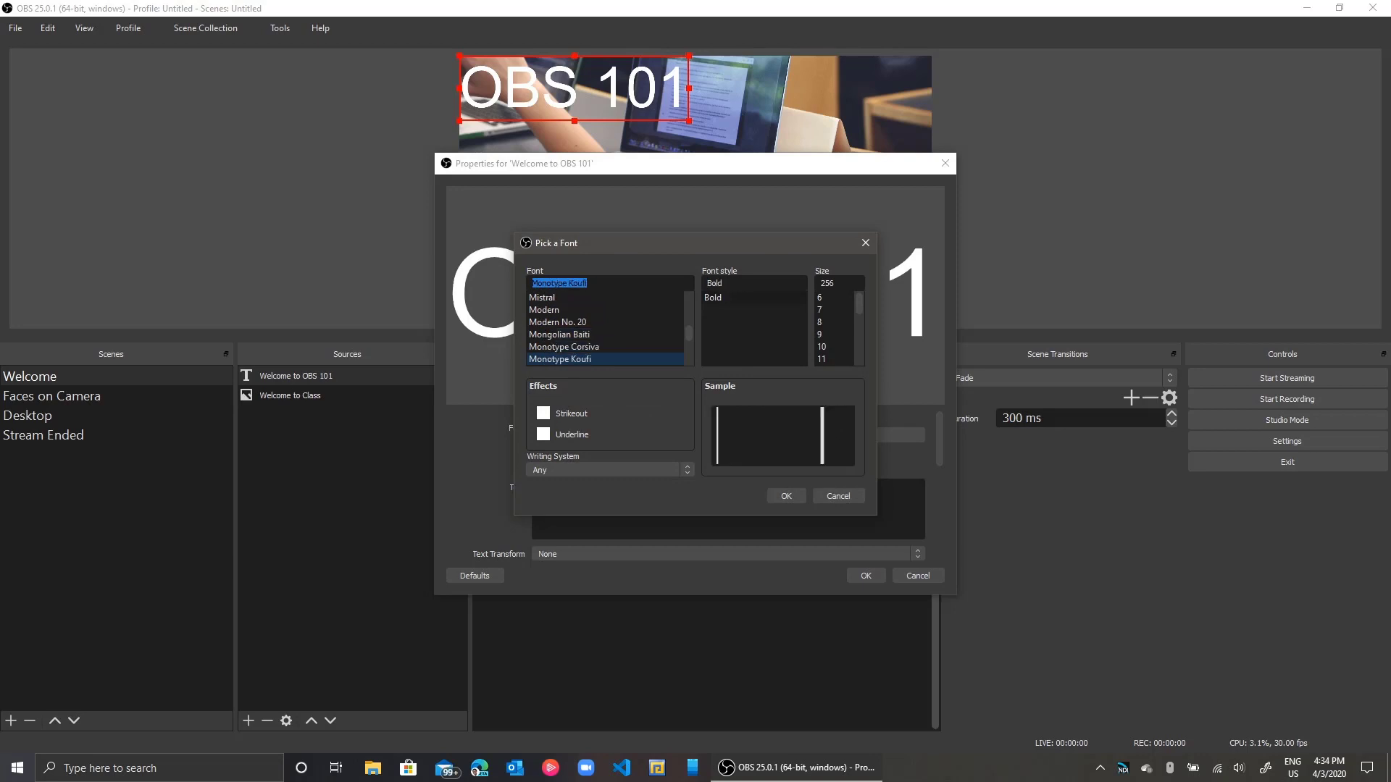
key("Up")
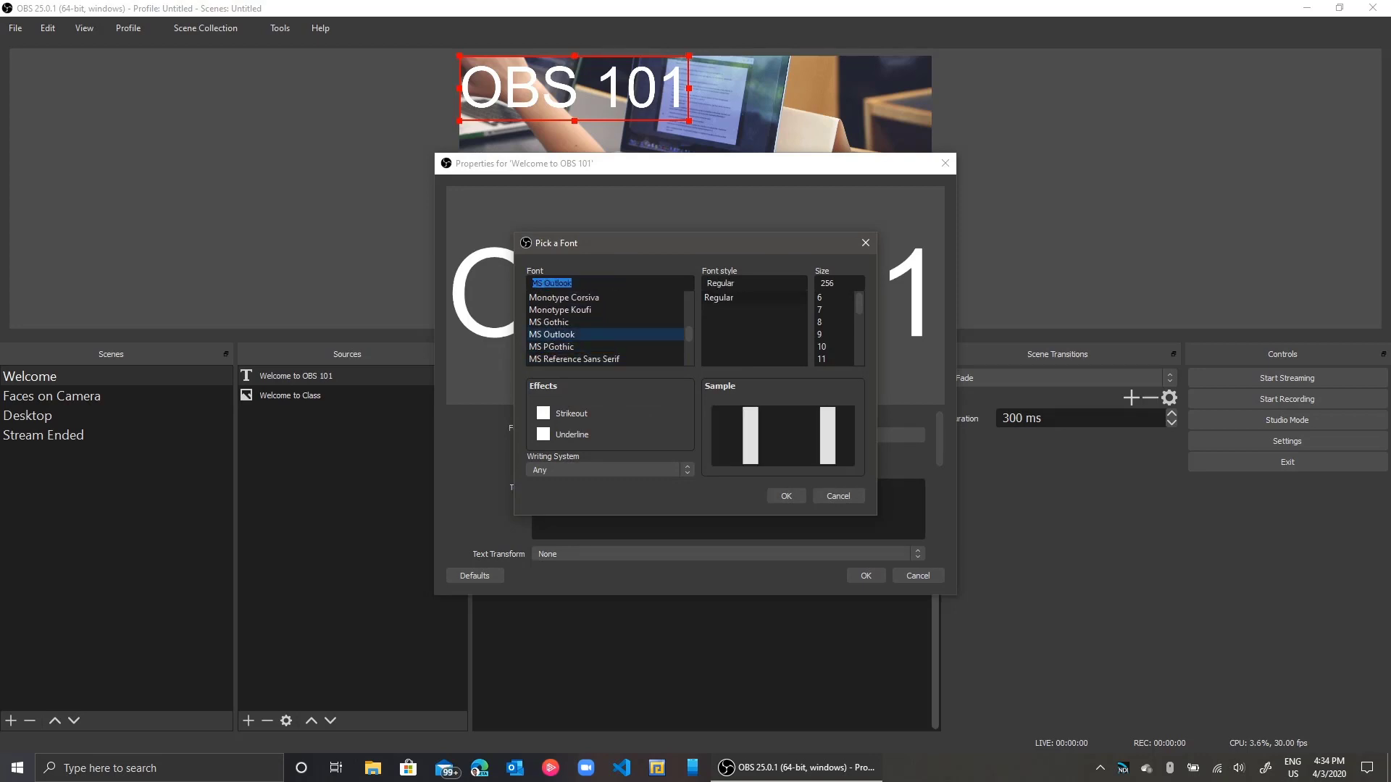
key("Down")
key("Down")
key("Down")
key("Down")
key("Down")
key("Down")
key("Down")
key("Down")
key("Down")
key("Down")
key("Down")
key("Down")
key("Down")
key("Down")
key("Down")
key("Down")
key("Down")
key("Down")
key("Down")
key("Down")
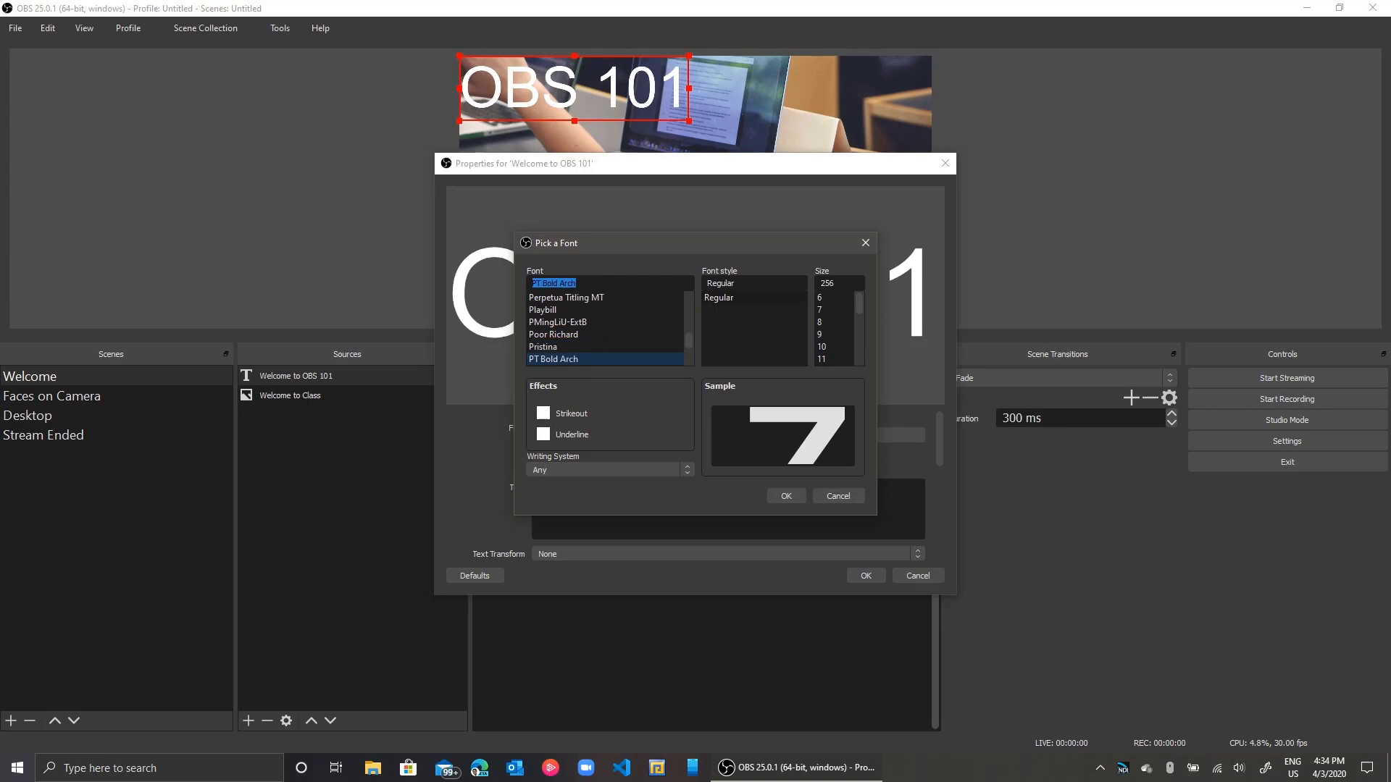
key("Down")
key("Down")
key("Down")
key("Down")
key("Down")
key("Down")
key("Down")
key("Down")
key("Down")
key("Down")
key("Down")
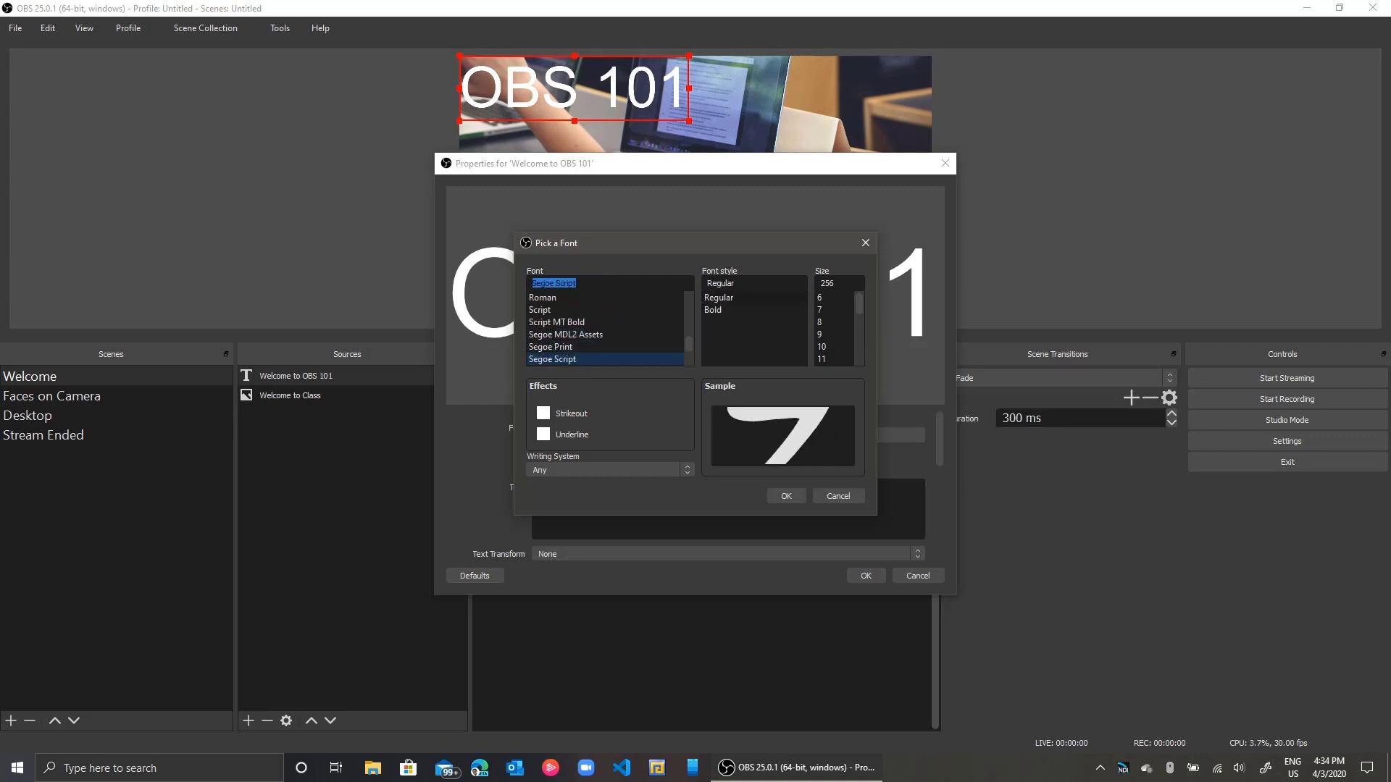
key("Return")
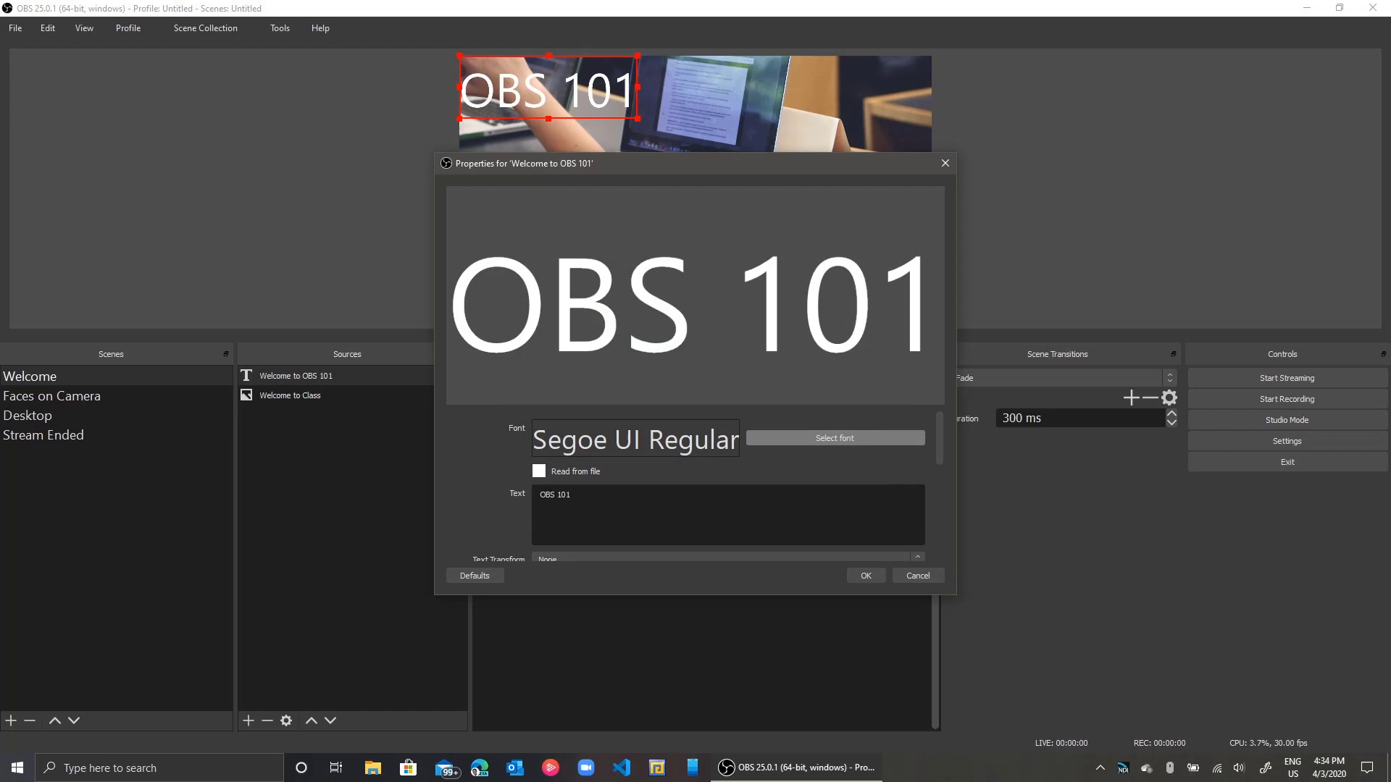
- Set the OBS 101 text's horizontal and vertical alignment to Center and move it to the lower middle of the canvas
scroll(696, 489, "down", 3)
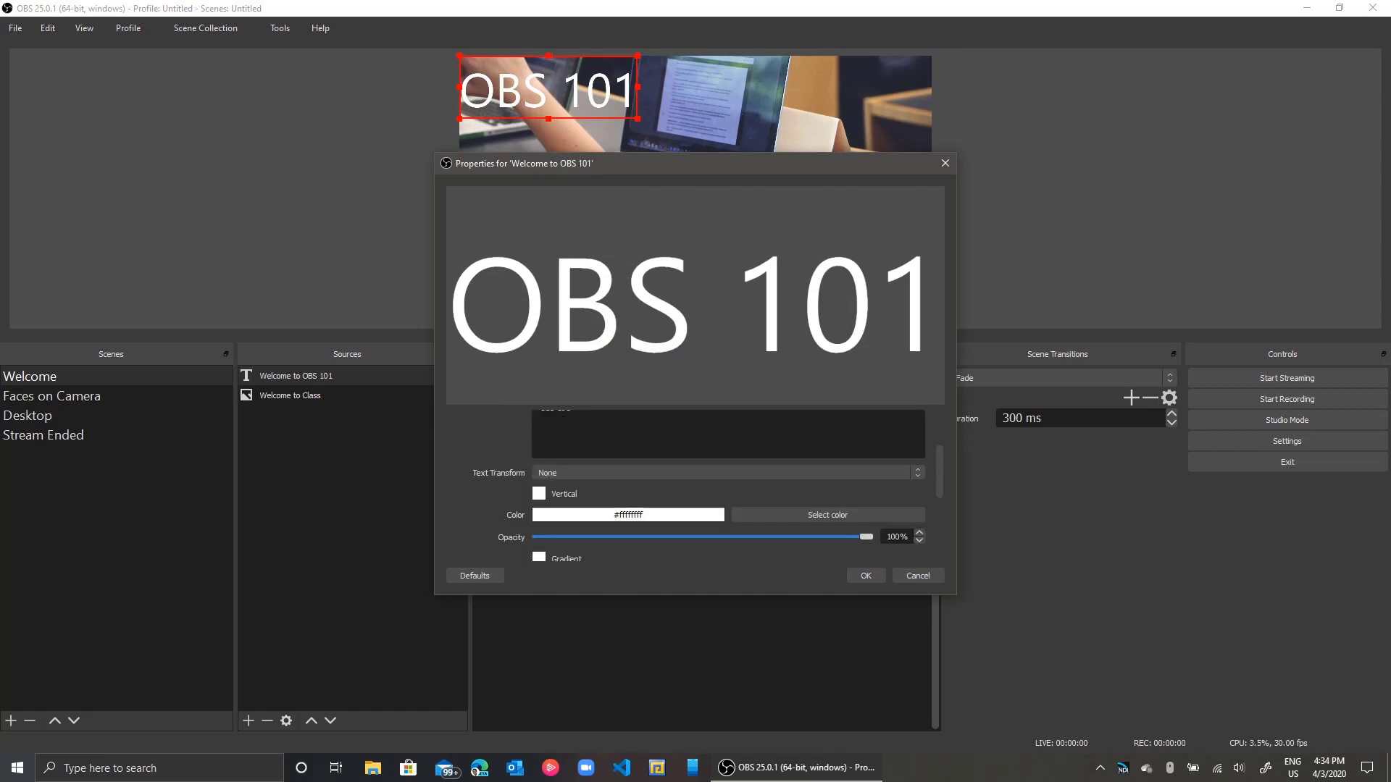
scroll(696, 494, "down", 2)
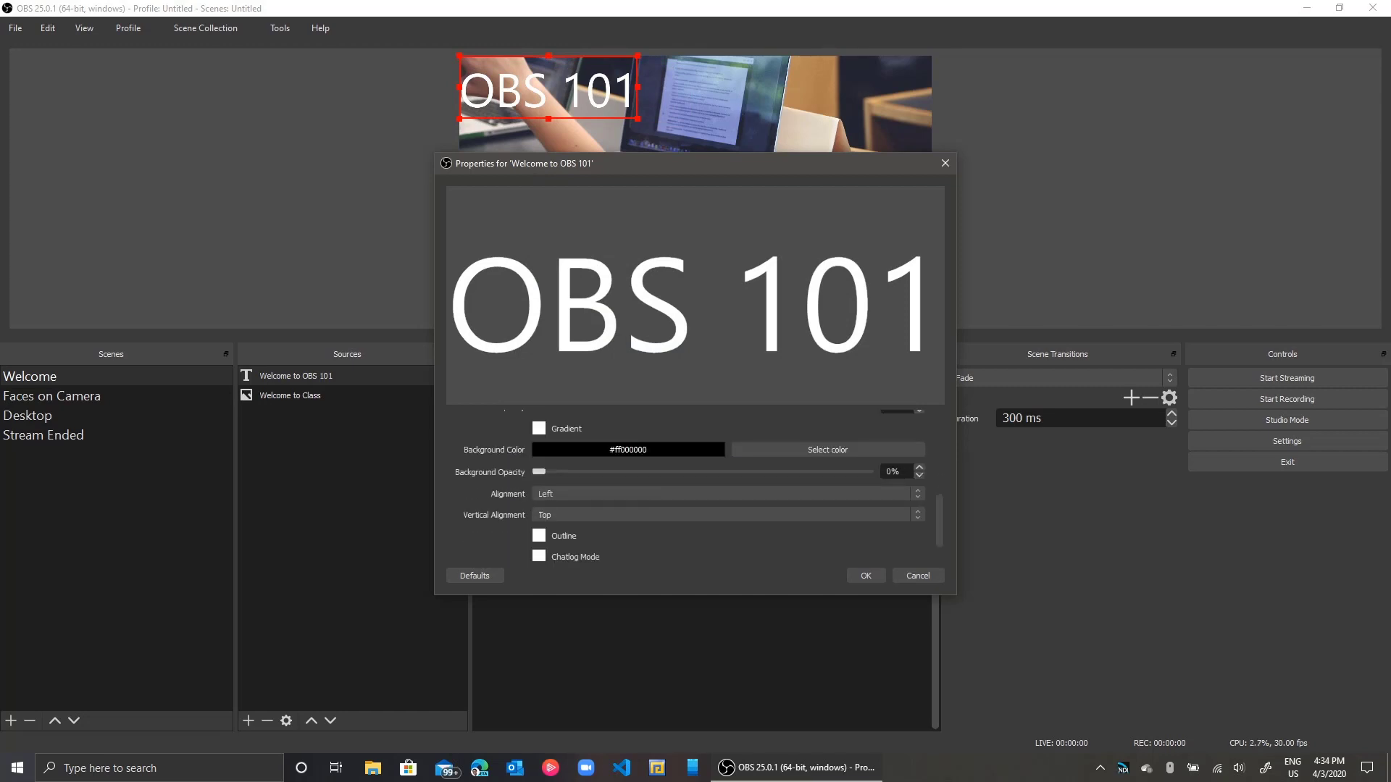
left_click(696, 493)
left_click(695, 514)
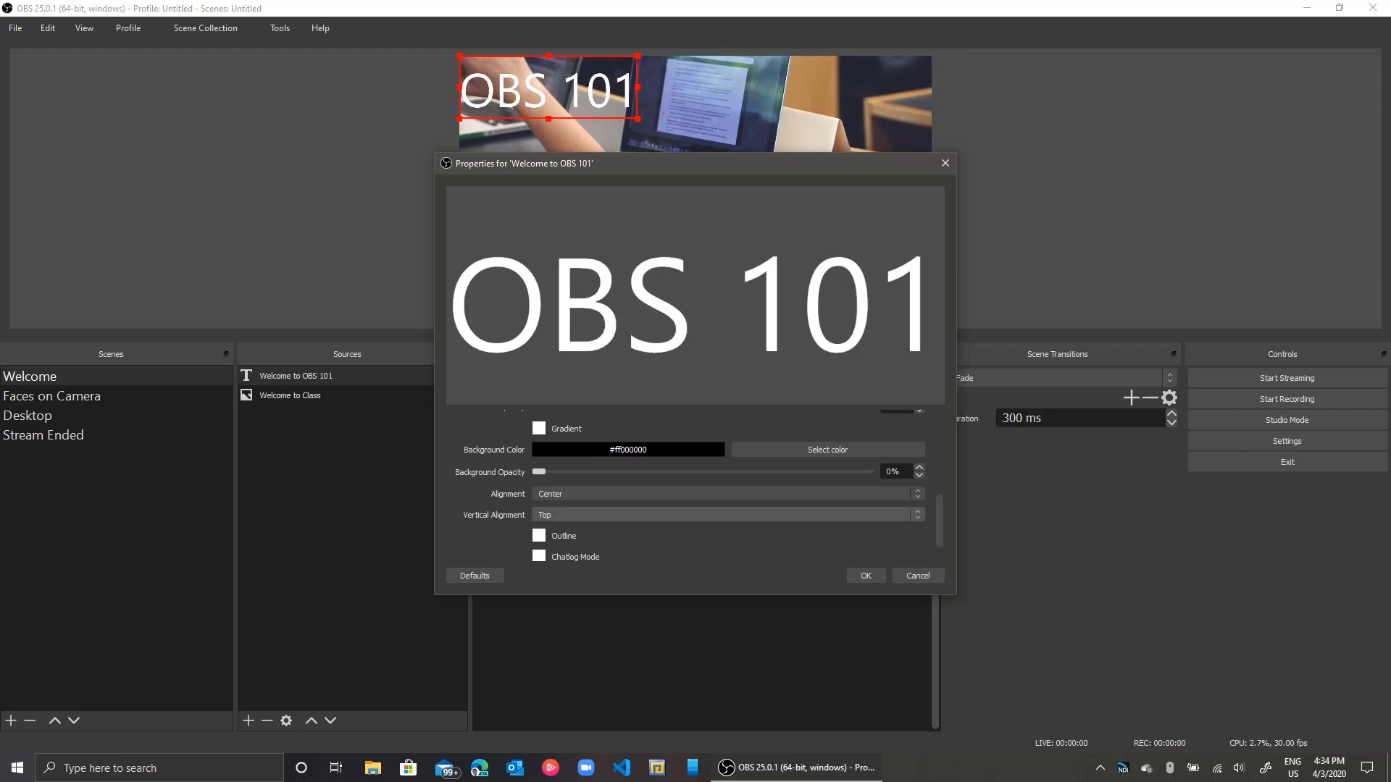
left_click(695, 515)
left_click(695, 536)
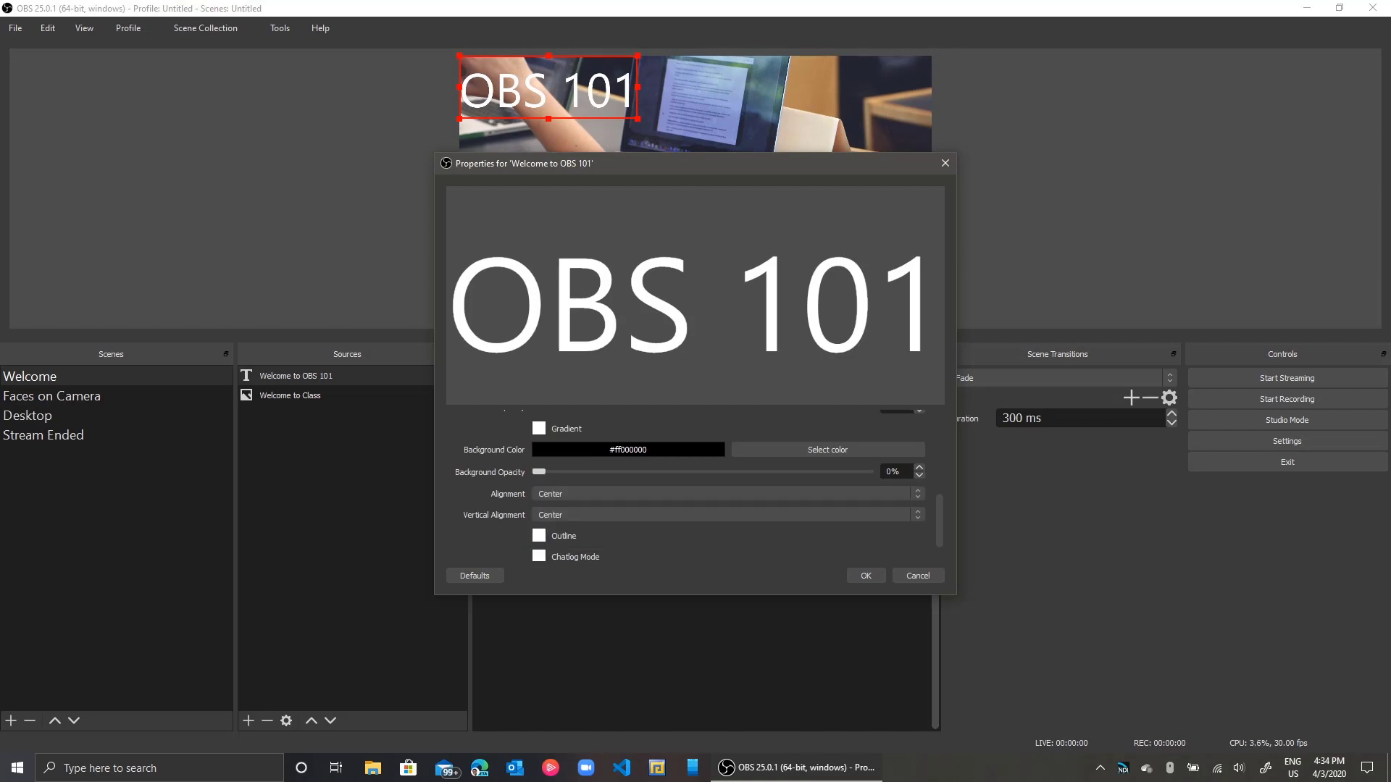
left_click(865, 576)
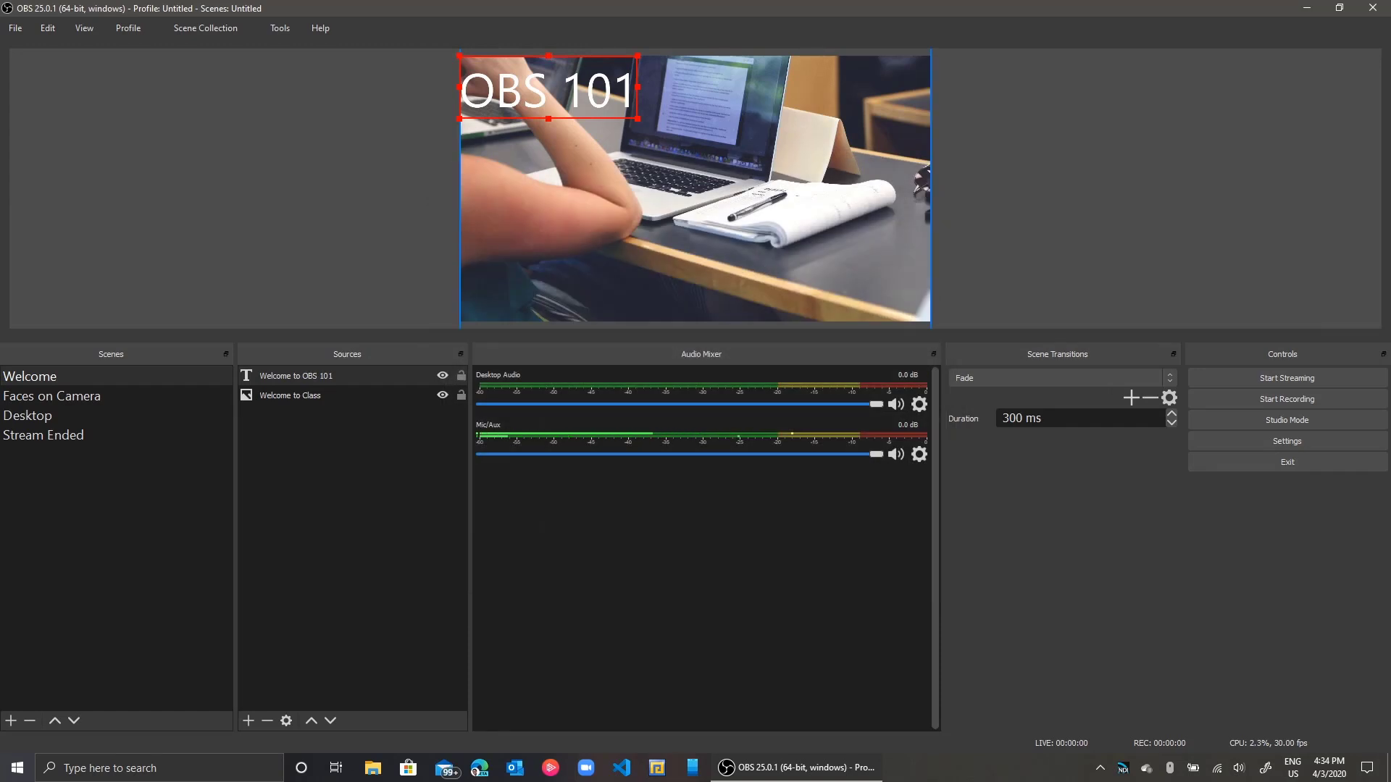
left_click_drag(548, 87, 699, 274)
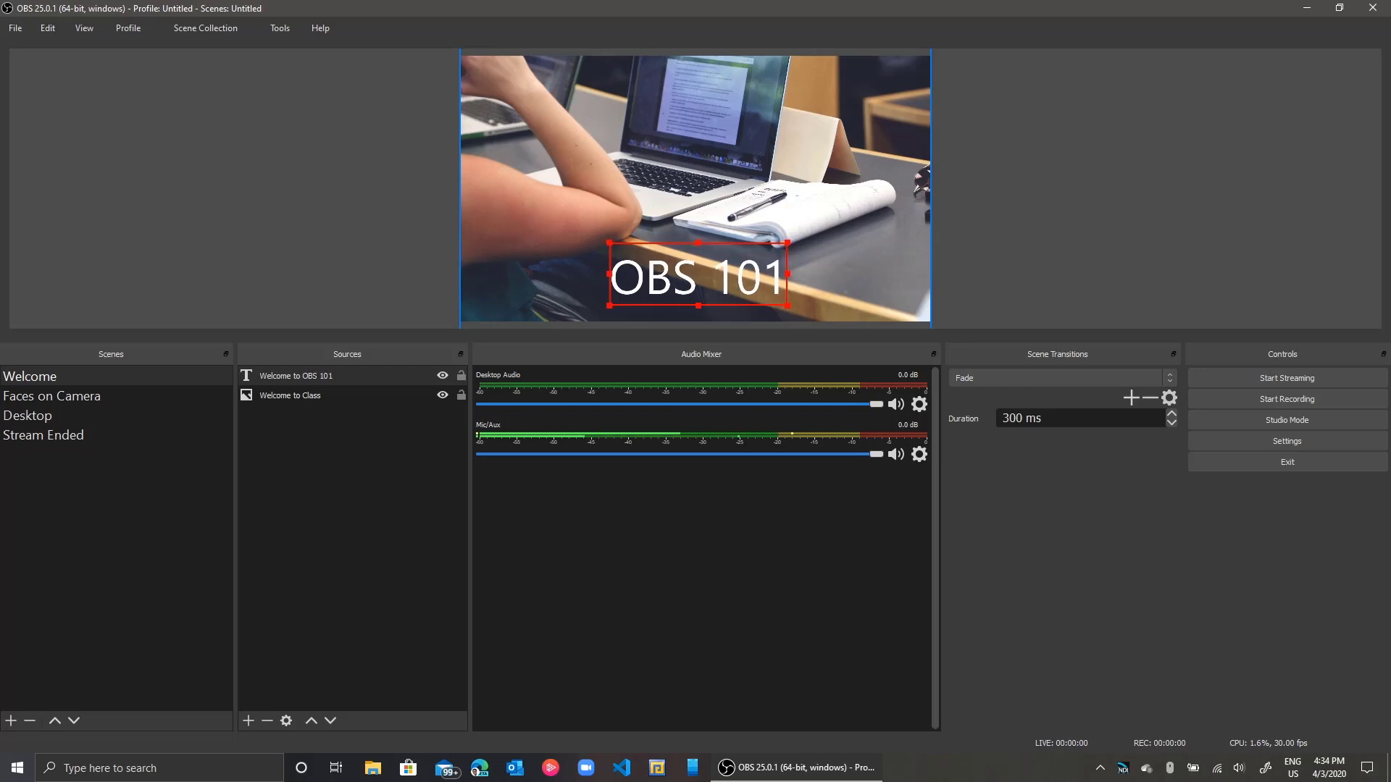
key("Escape")
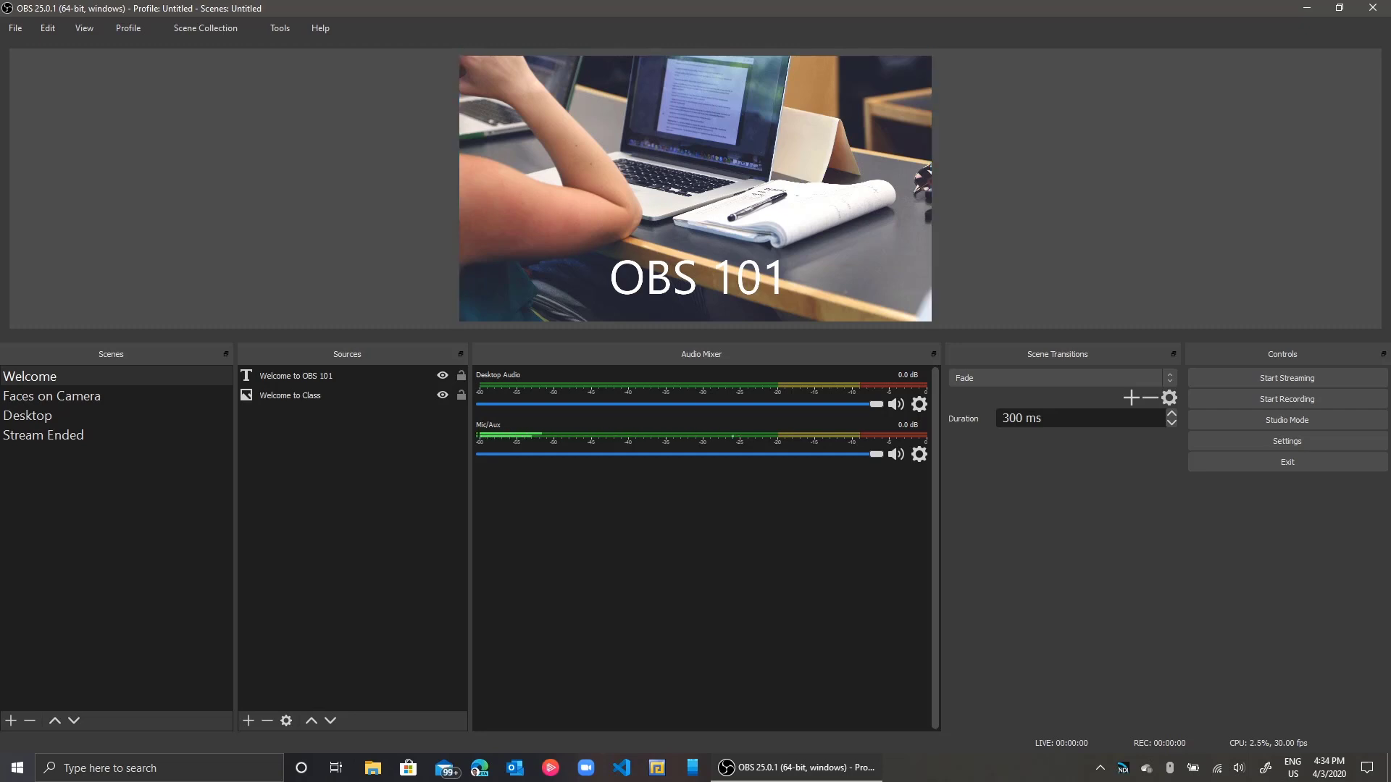
- Add a new Video Capture Device source named "Logitech C920 Webcam" to the Faces on Camera scene
left_click(51, 396)
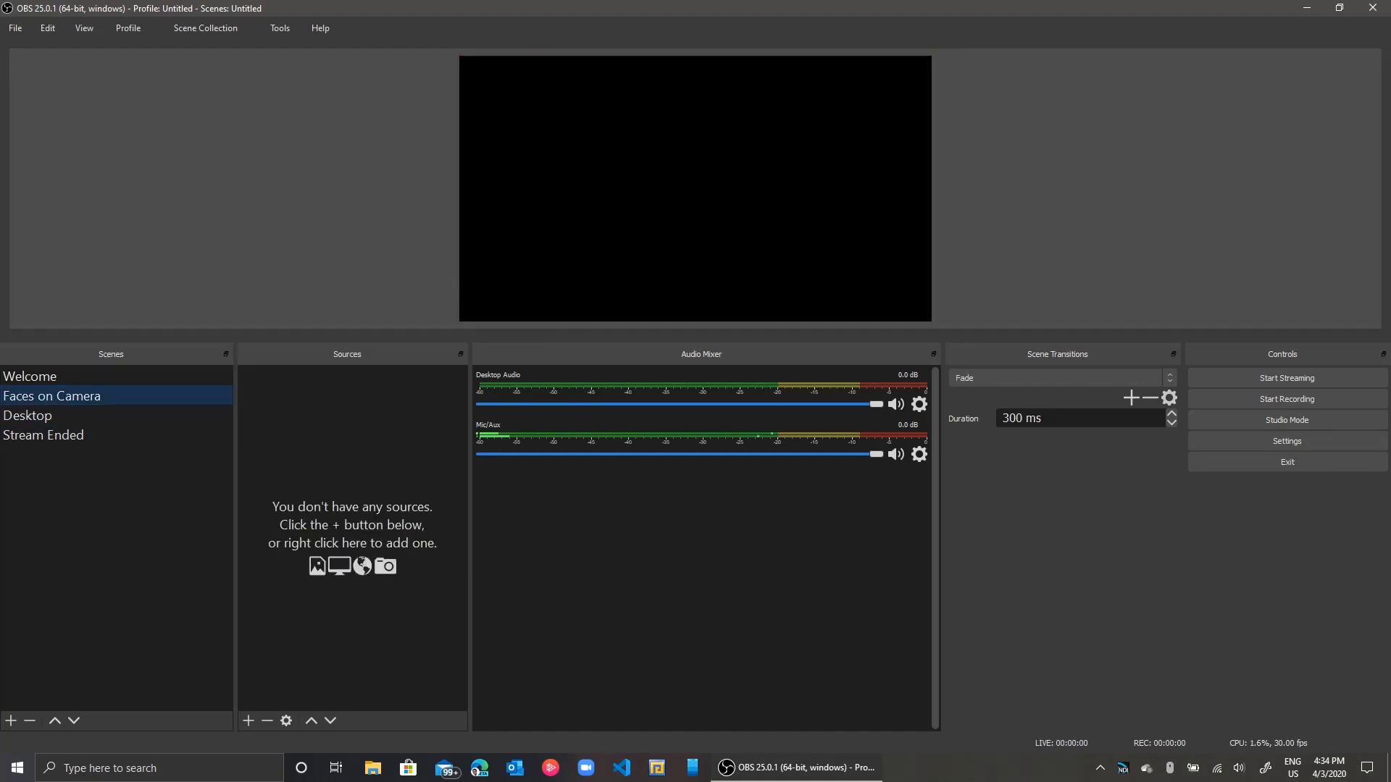
left_click(247, 720)
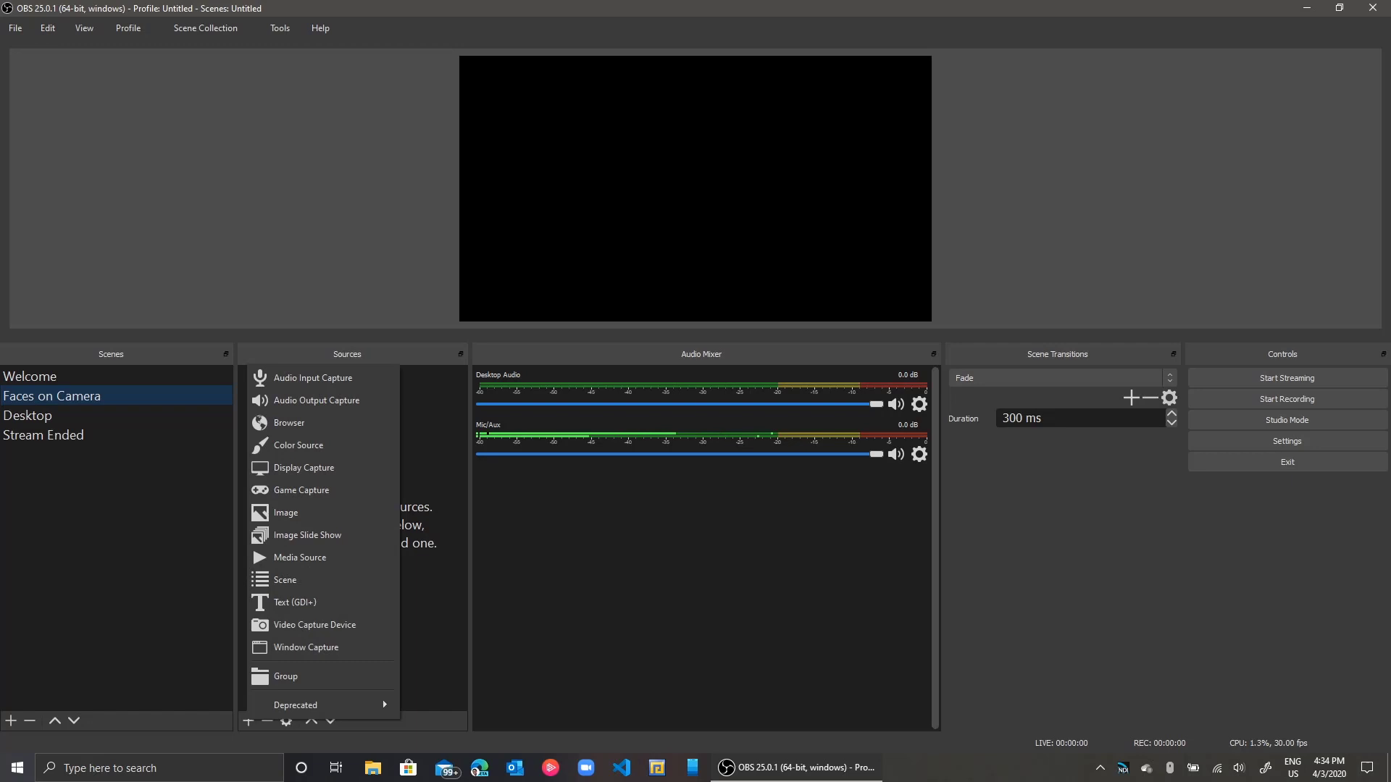
key("Up")
key("Up")
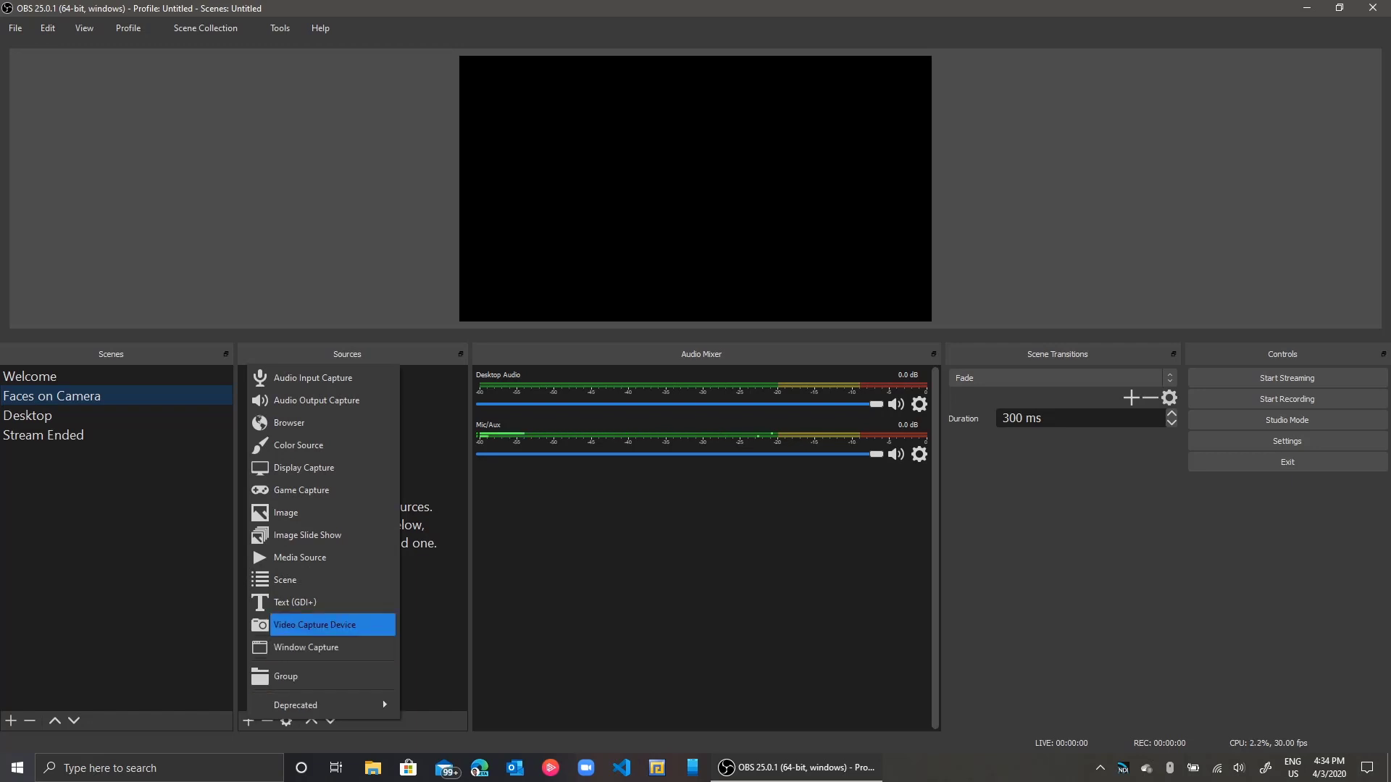
key("Return")
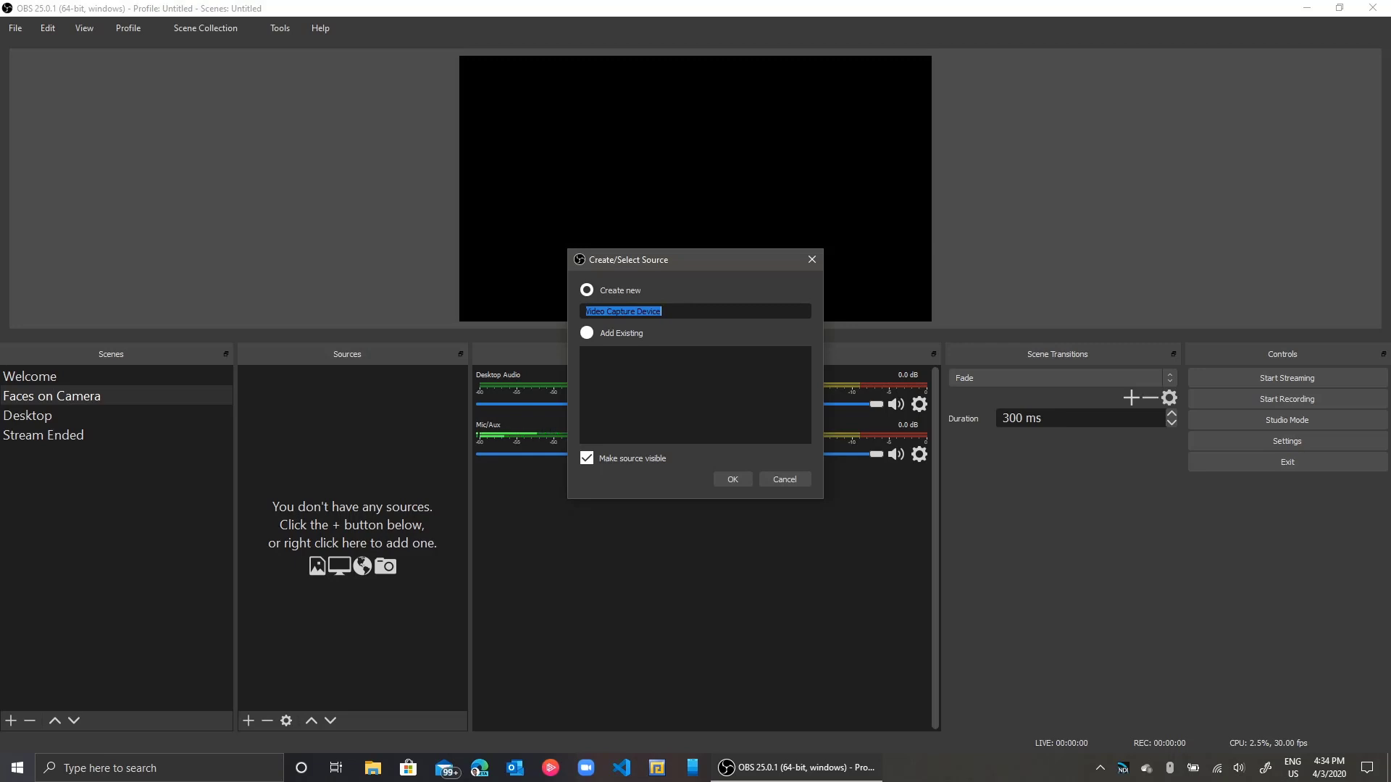
type("Logi")
key("BackSpace")
type("te")
key("BackSpace")
type("tech C920 Webcam")
key("Return")
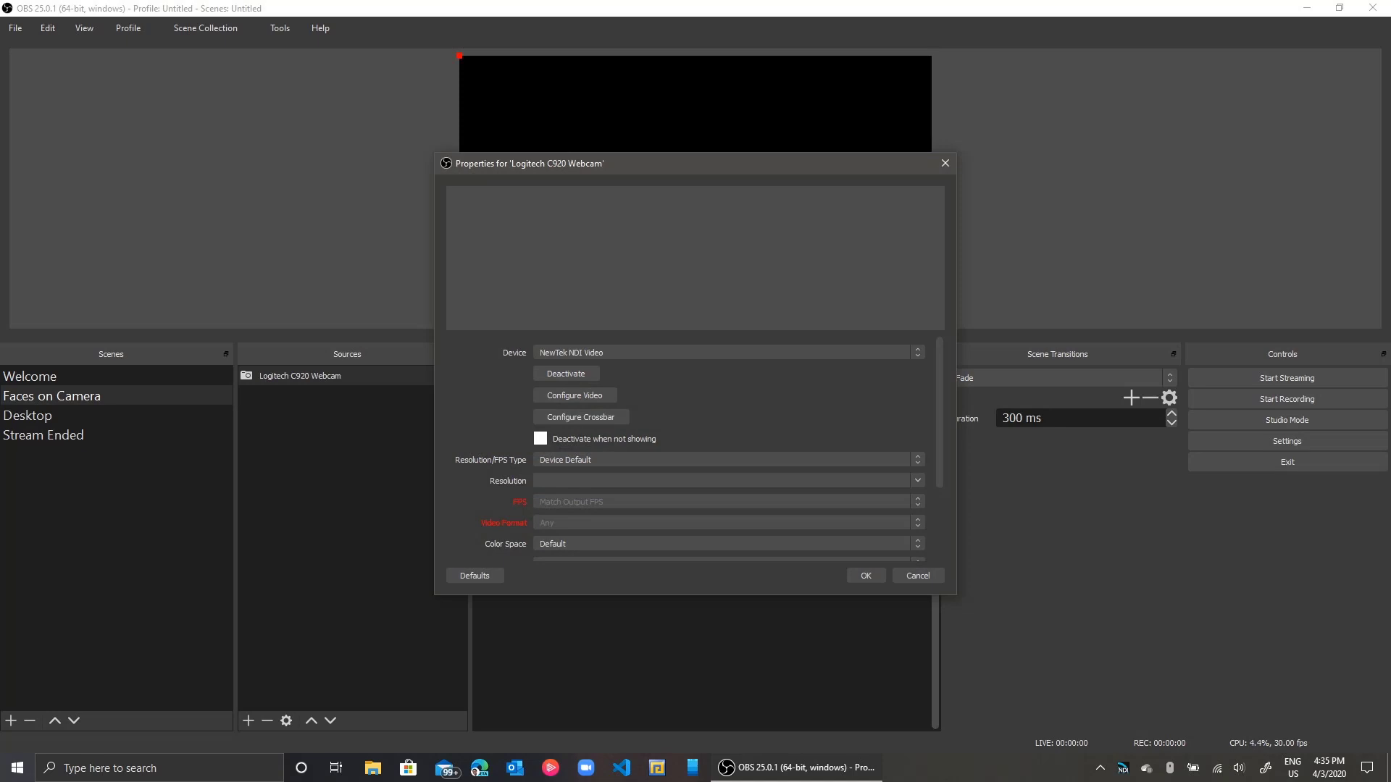
- Set the Logitech webcam source's device to HD Pro Webcam C920 with a custom resolution of 1920x1080
left_click(728, 352)
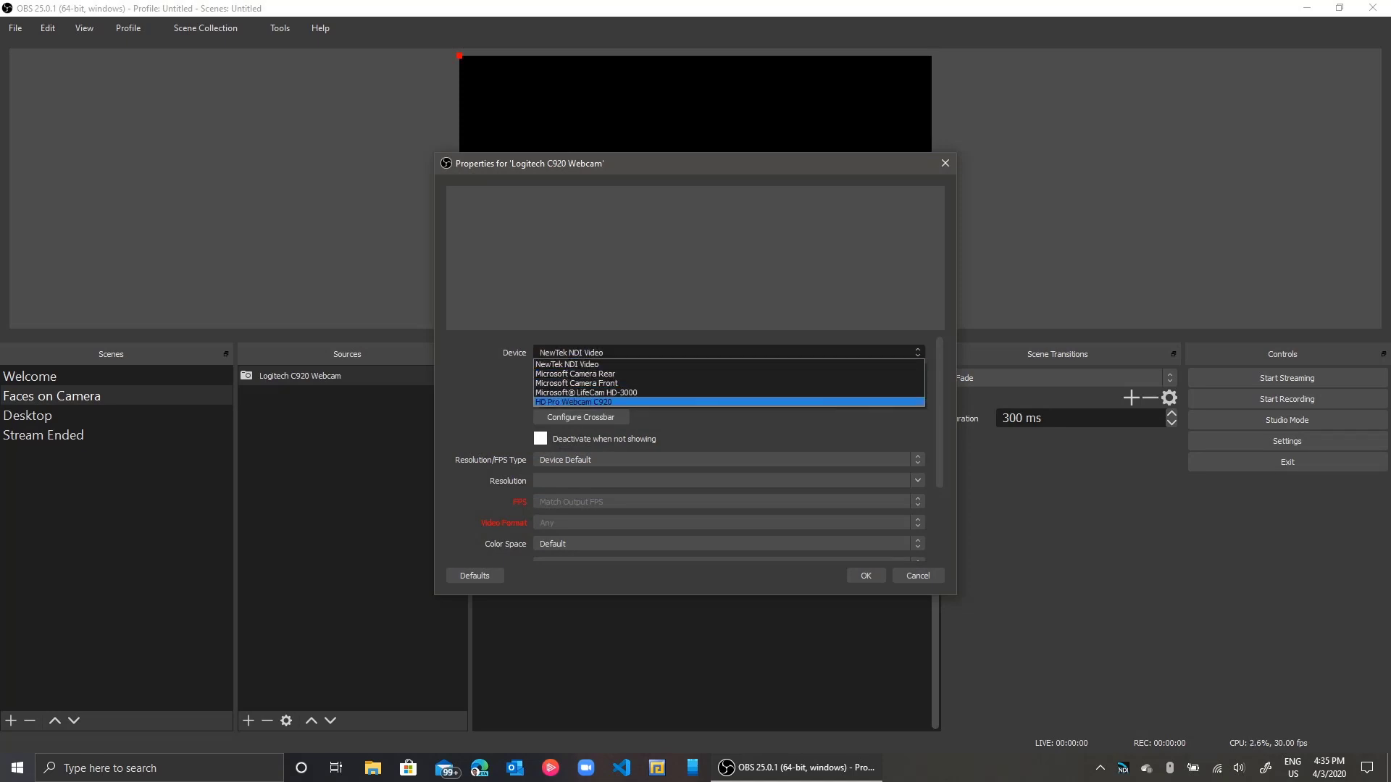
key("Return")
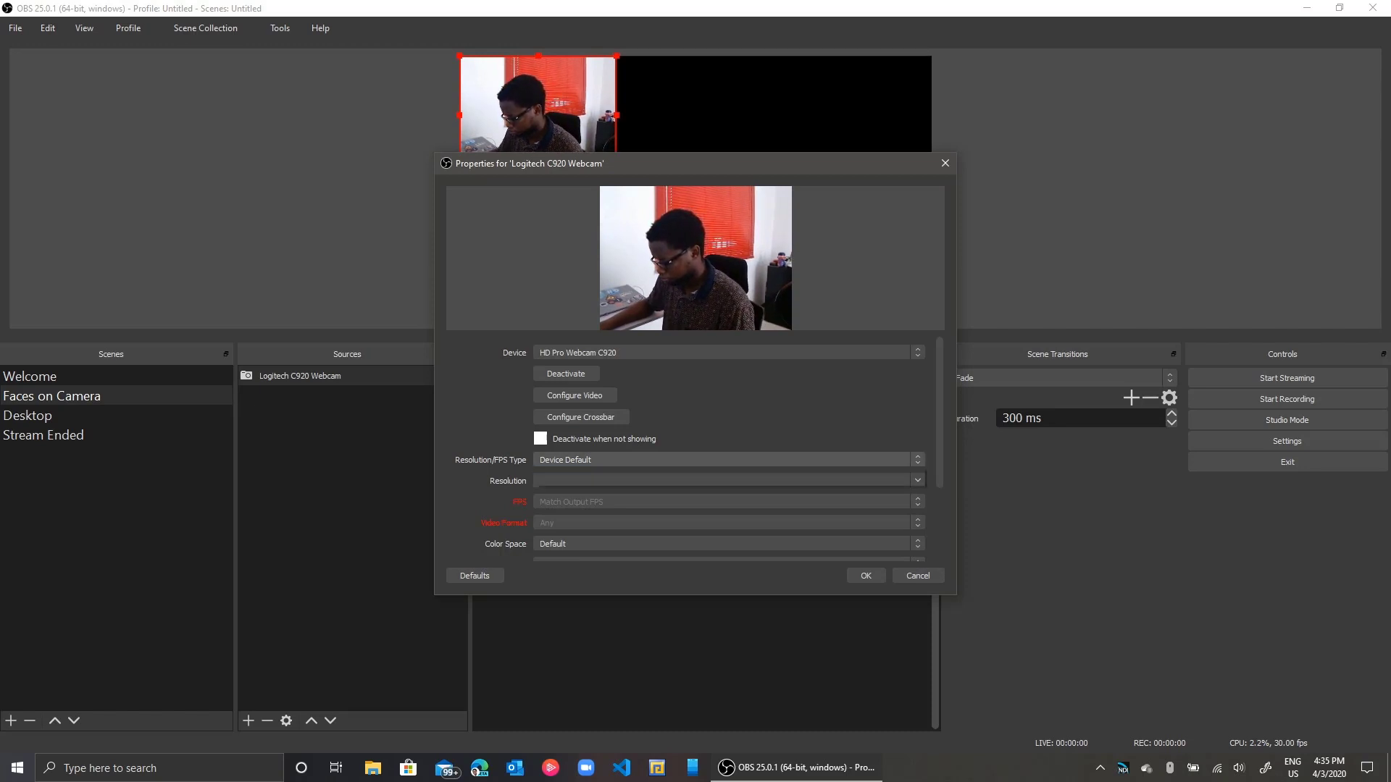
left_click(728, 459)
left_click(728, 481)
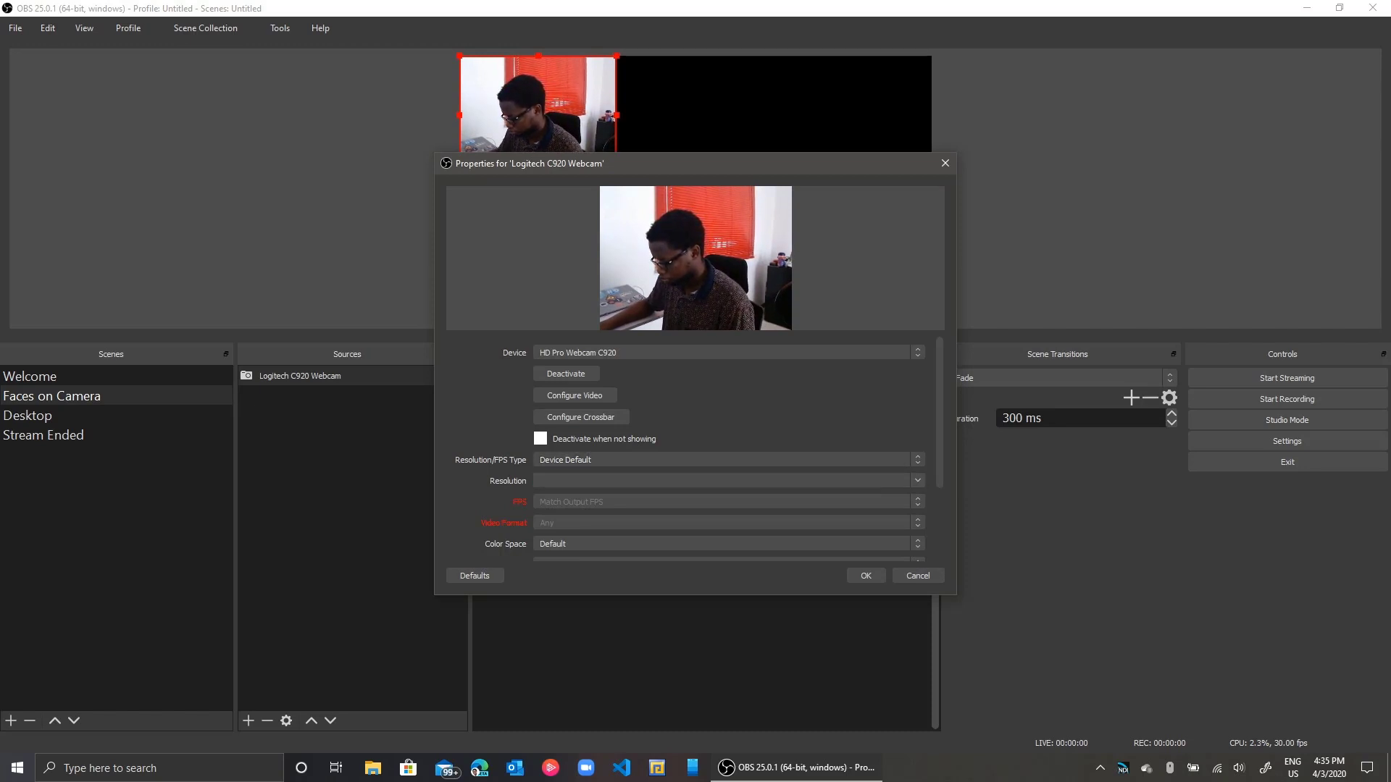
left_click(728, 460)
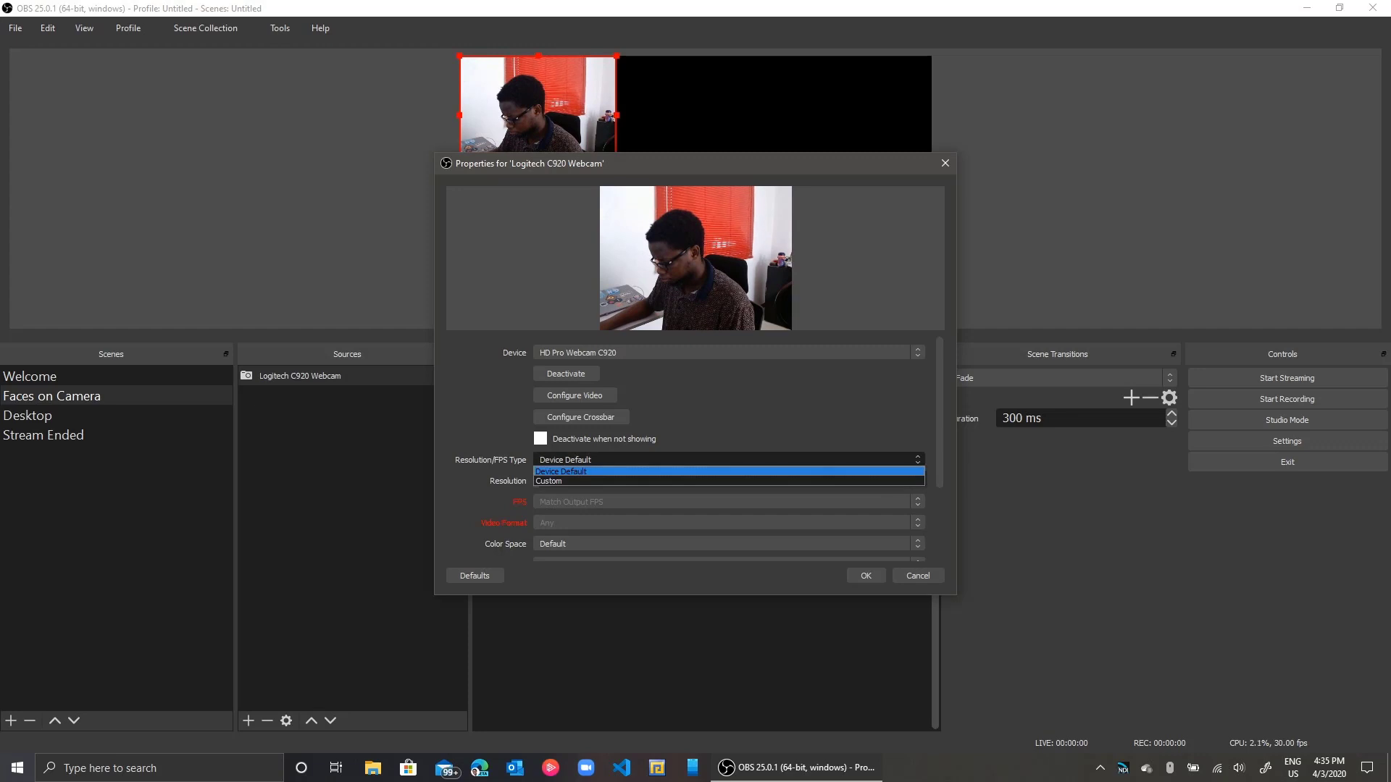
key("Down")
key("Return")
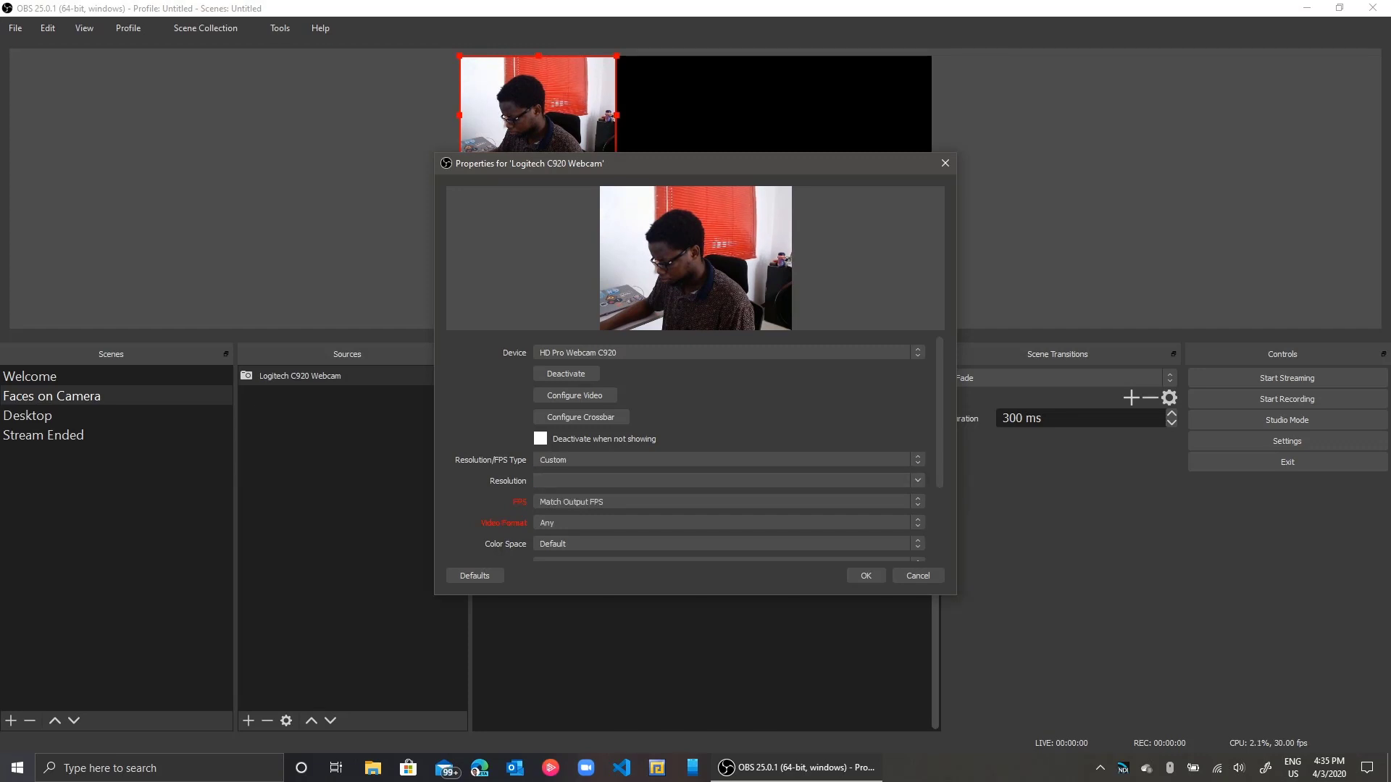
key("alt+Down")
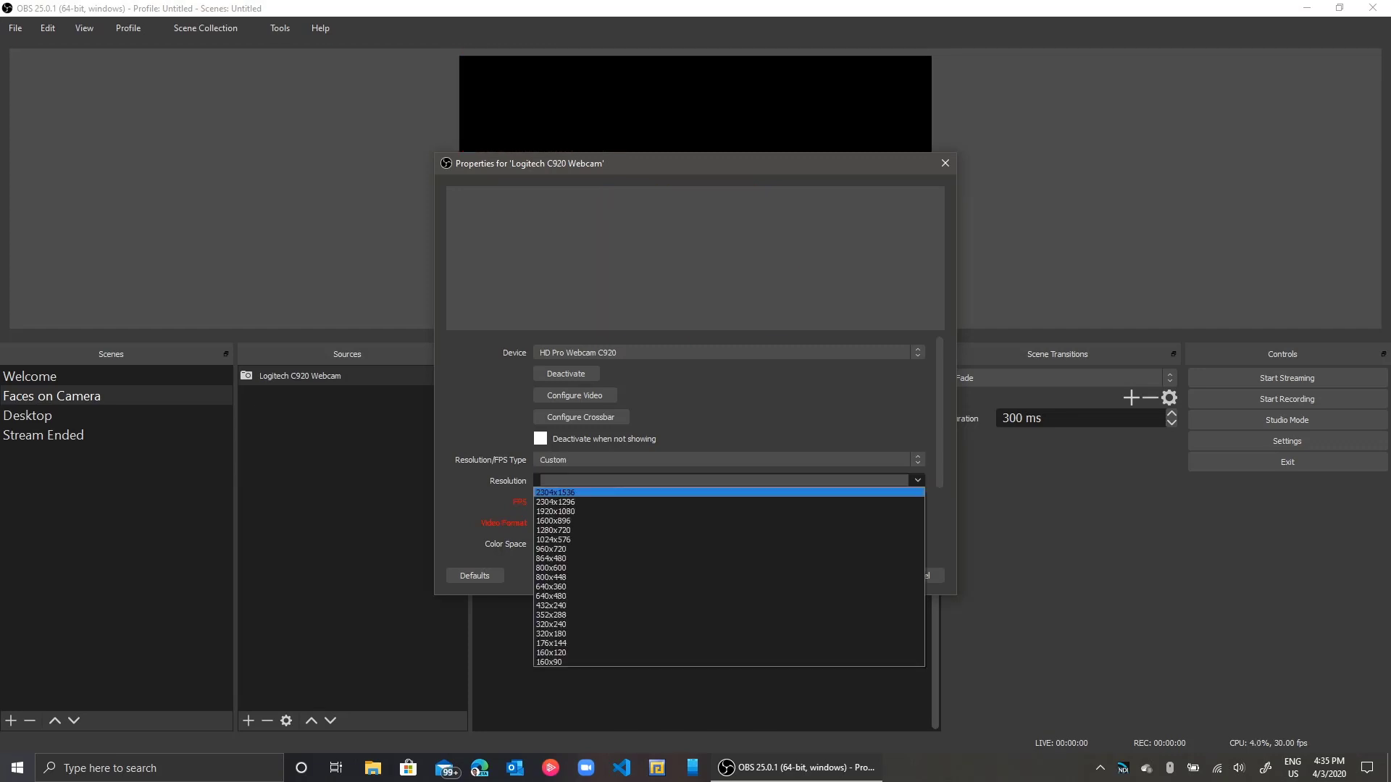
key("Down")
key("Down")
key("Return")
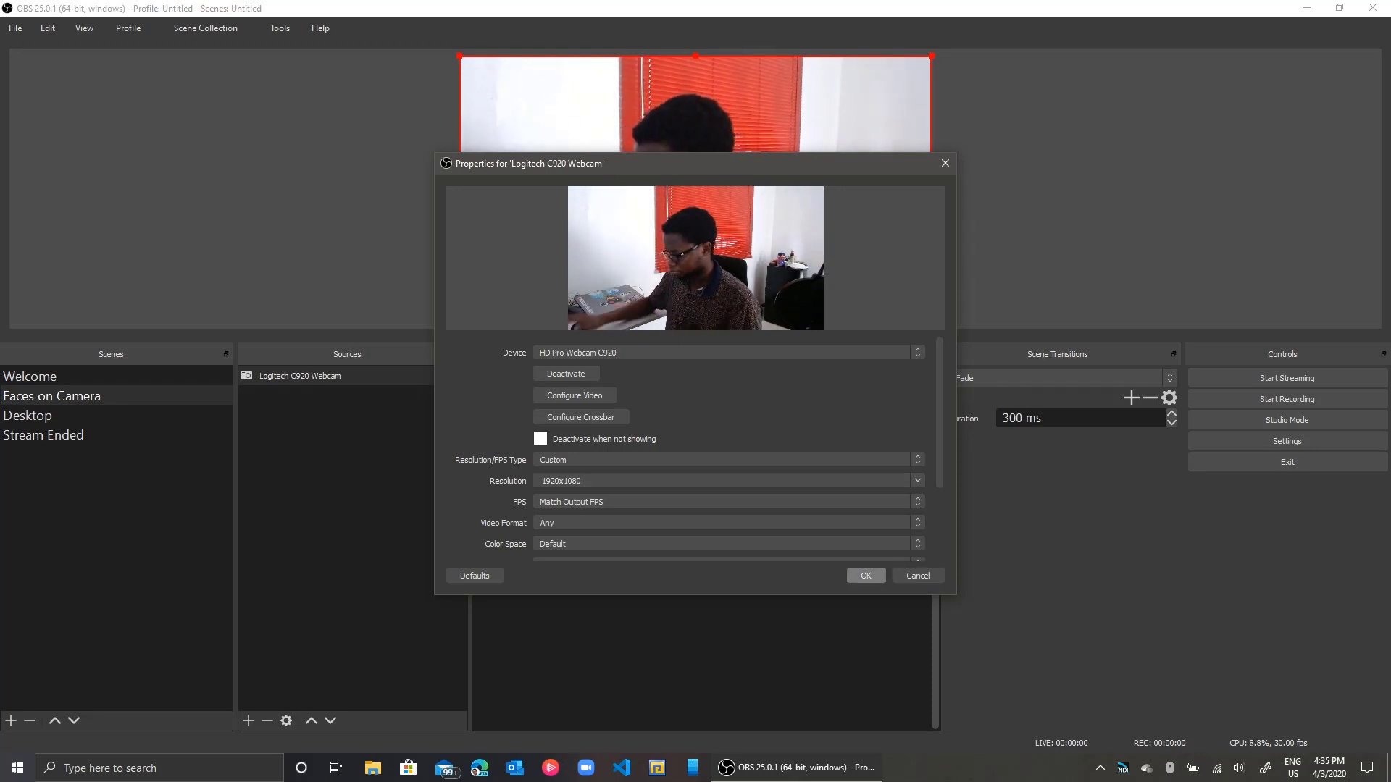
left_click(865, 576)
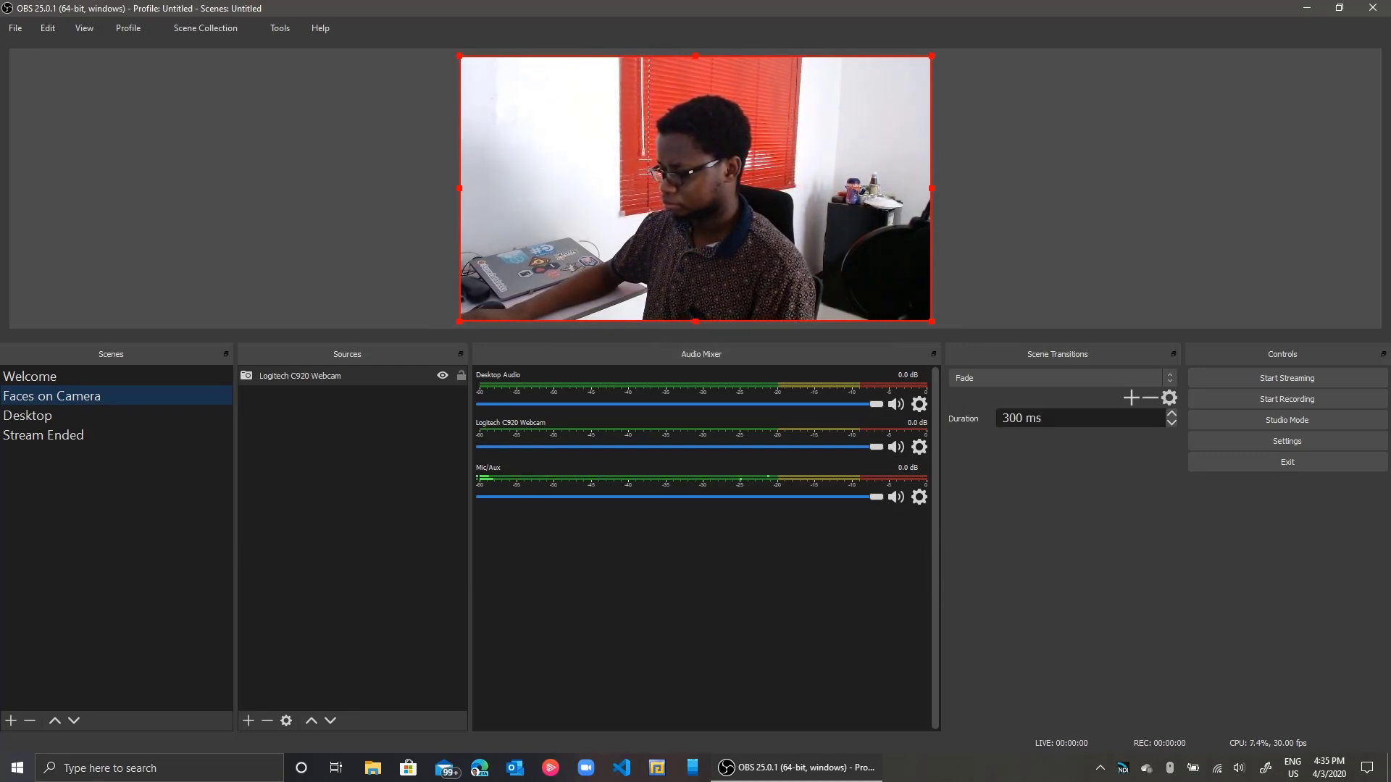
- Hide the Logitech C920 Webcam source and show it again
left_click(362, 188)
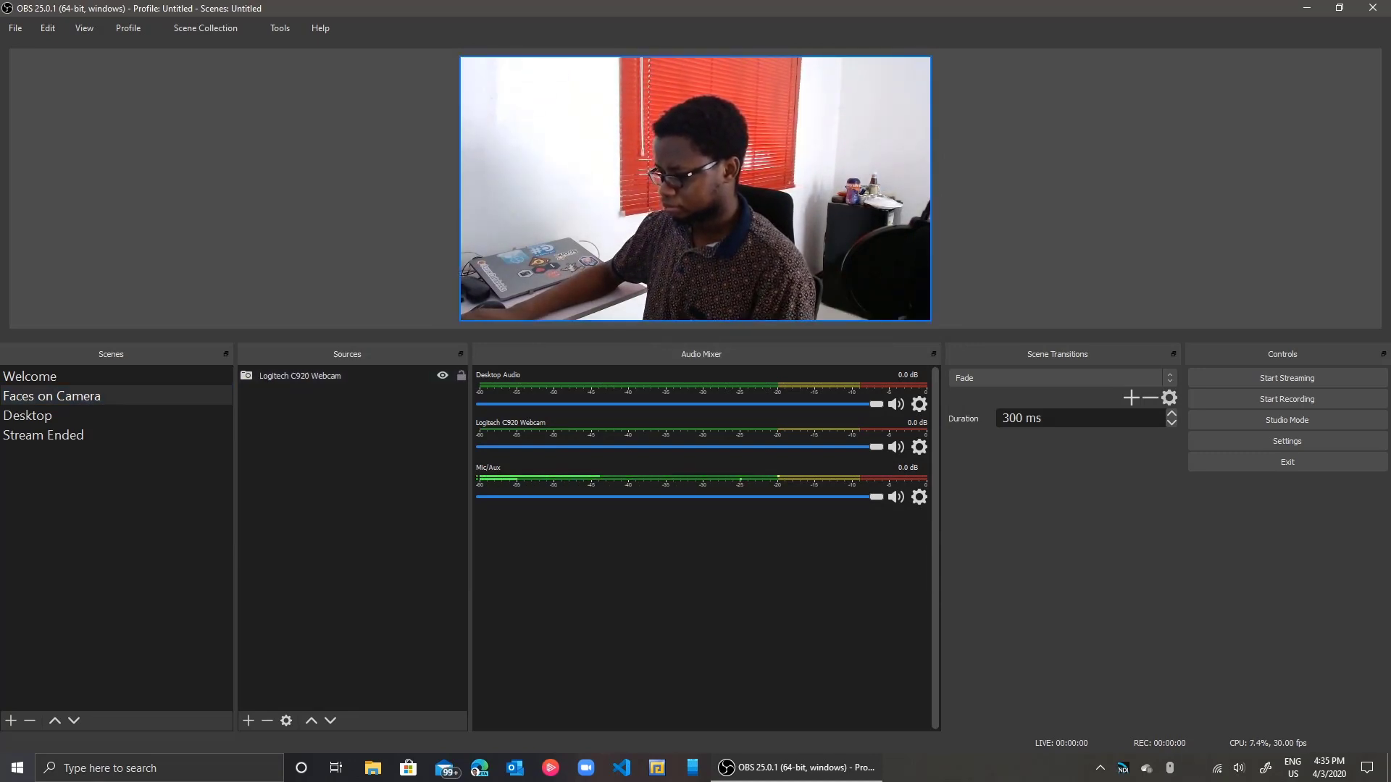
left_click(696, 188)
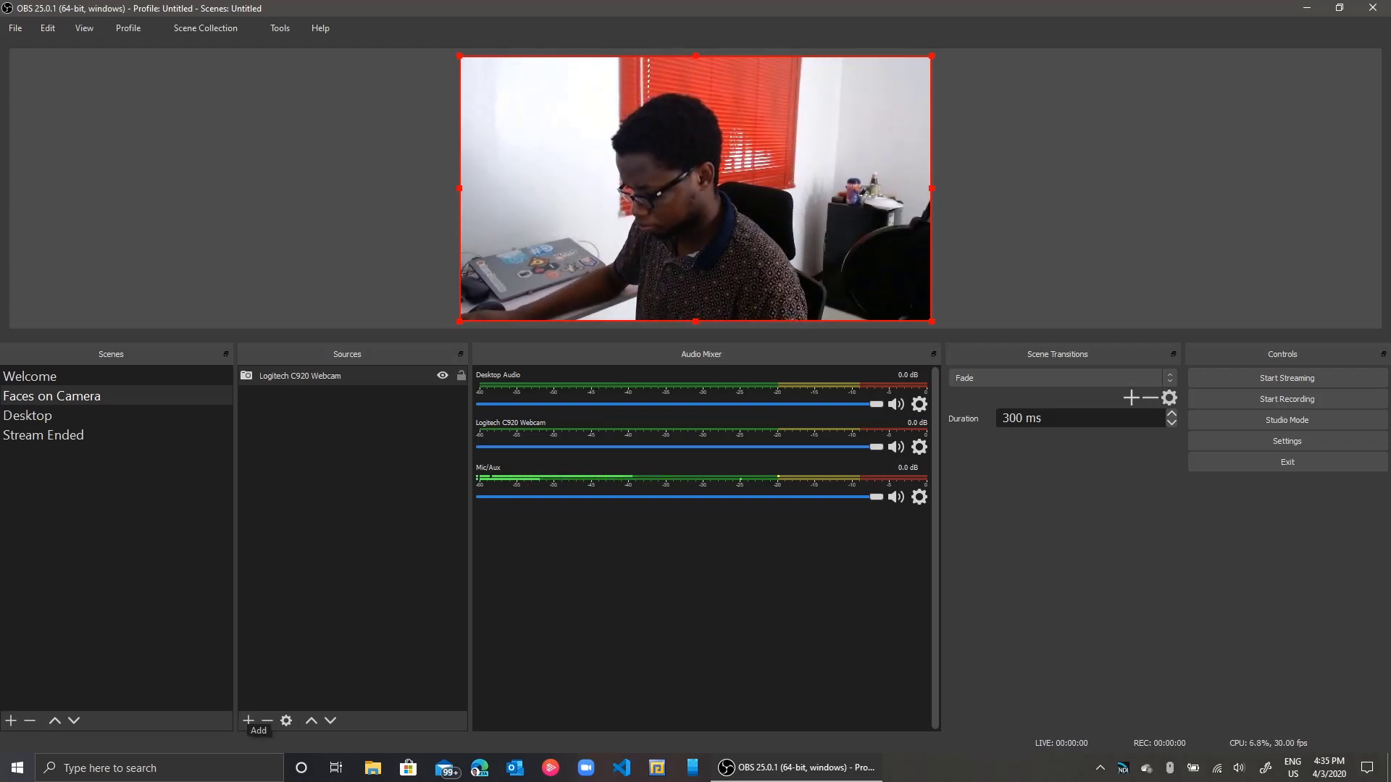
left_click(442, 375)
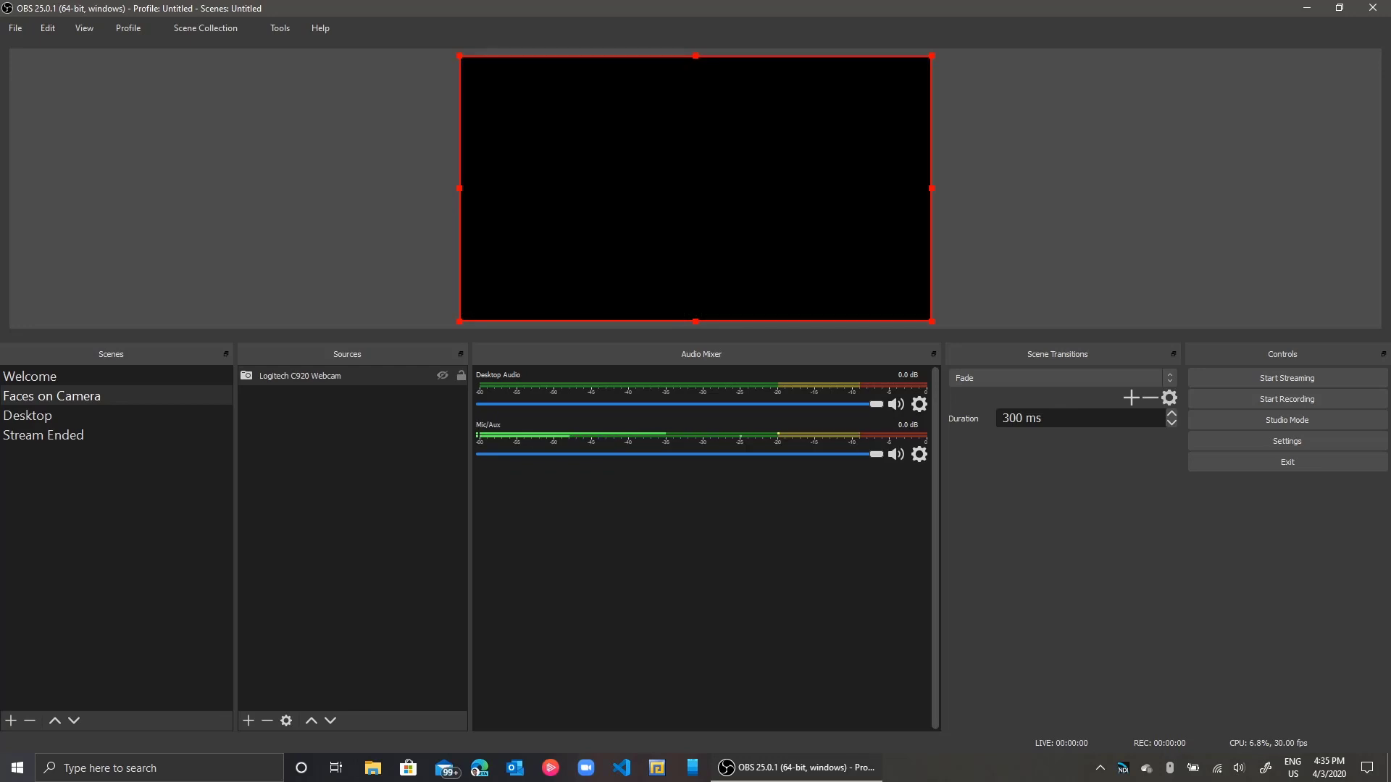
left_click(442, 375)
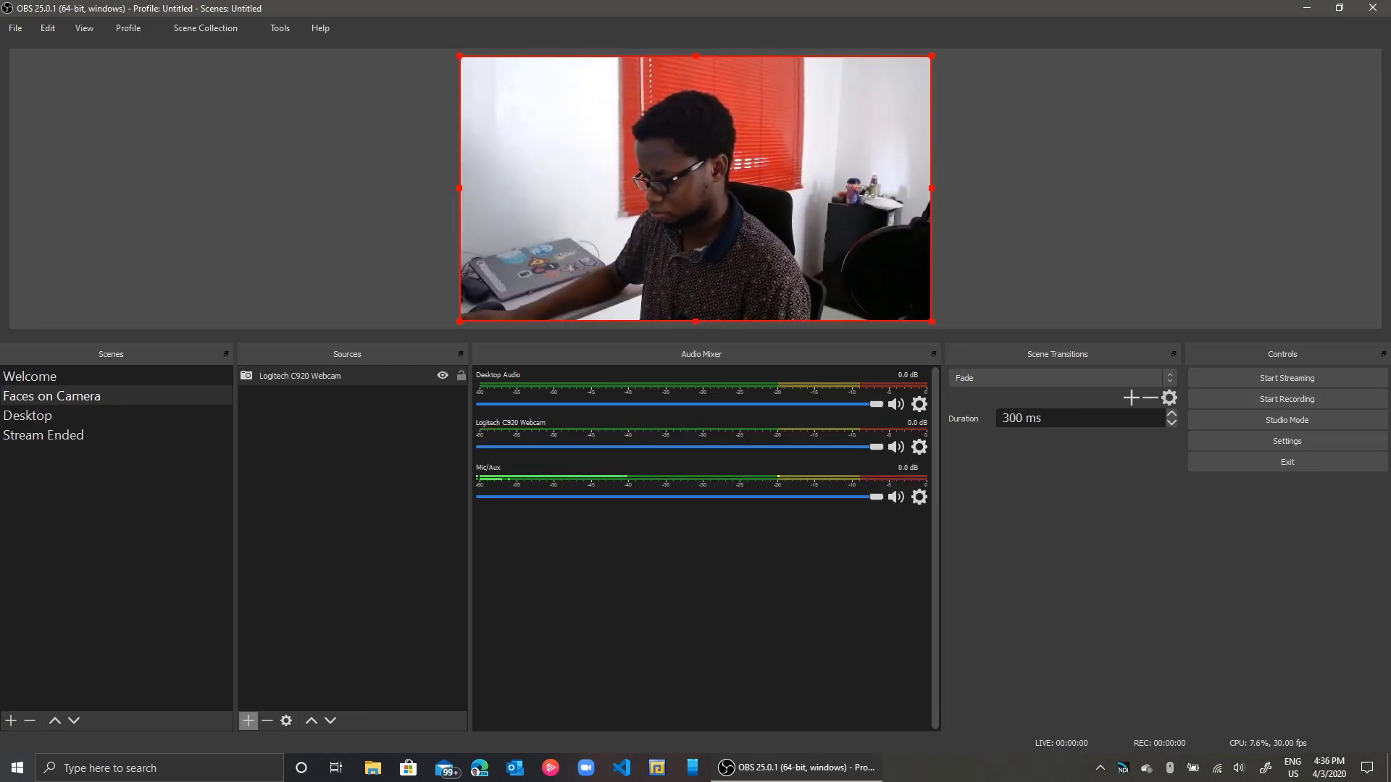
- Add a second Video Capture Device source named "Microsoft HD 3000" to the Faces on Camera scene
left_click(248, 720)
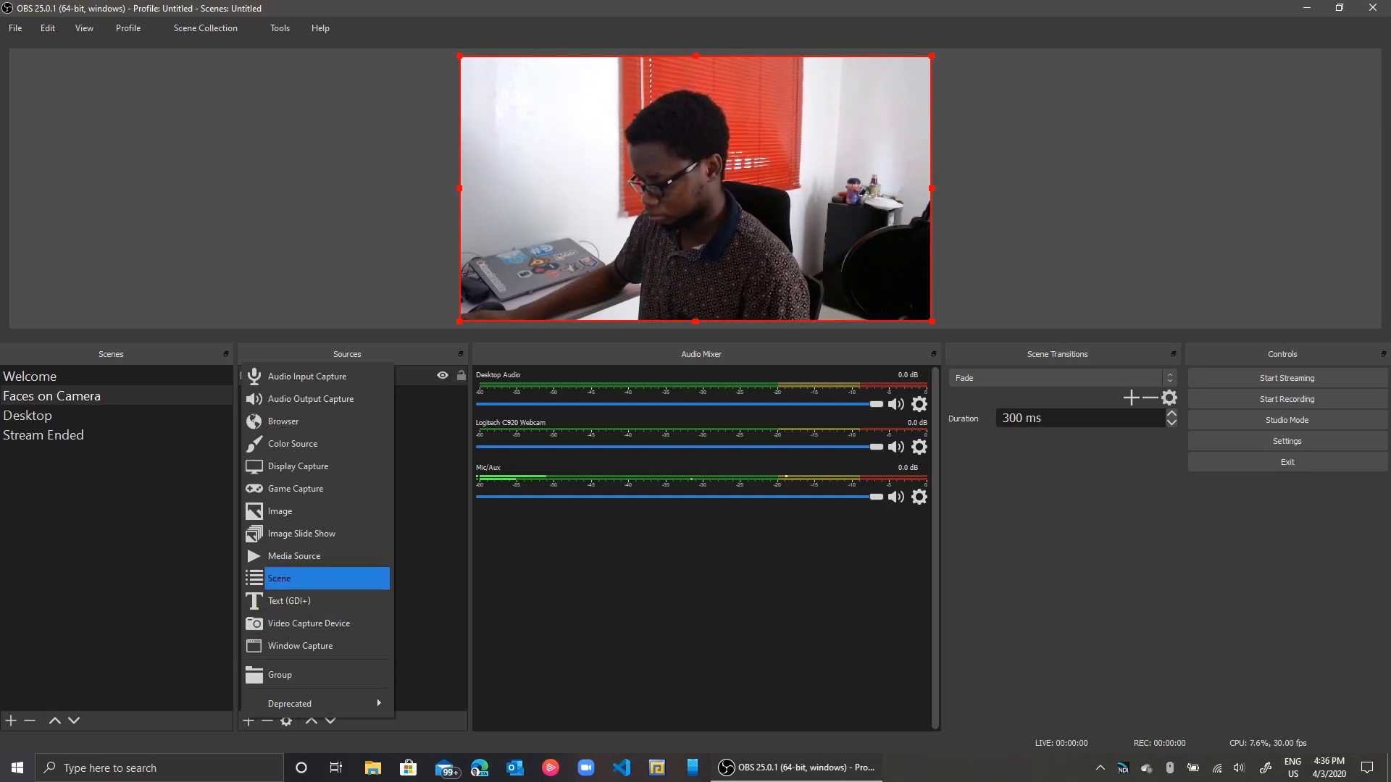
left_click(311, 623)
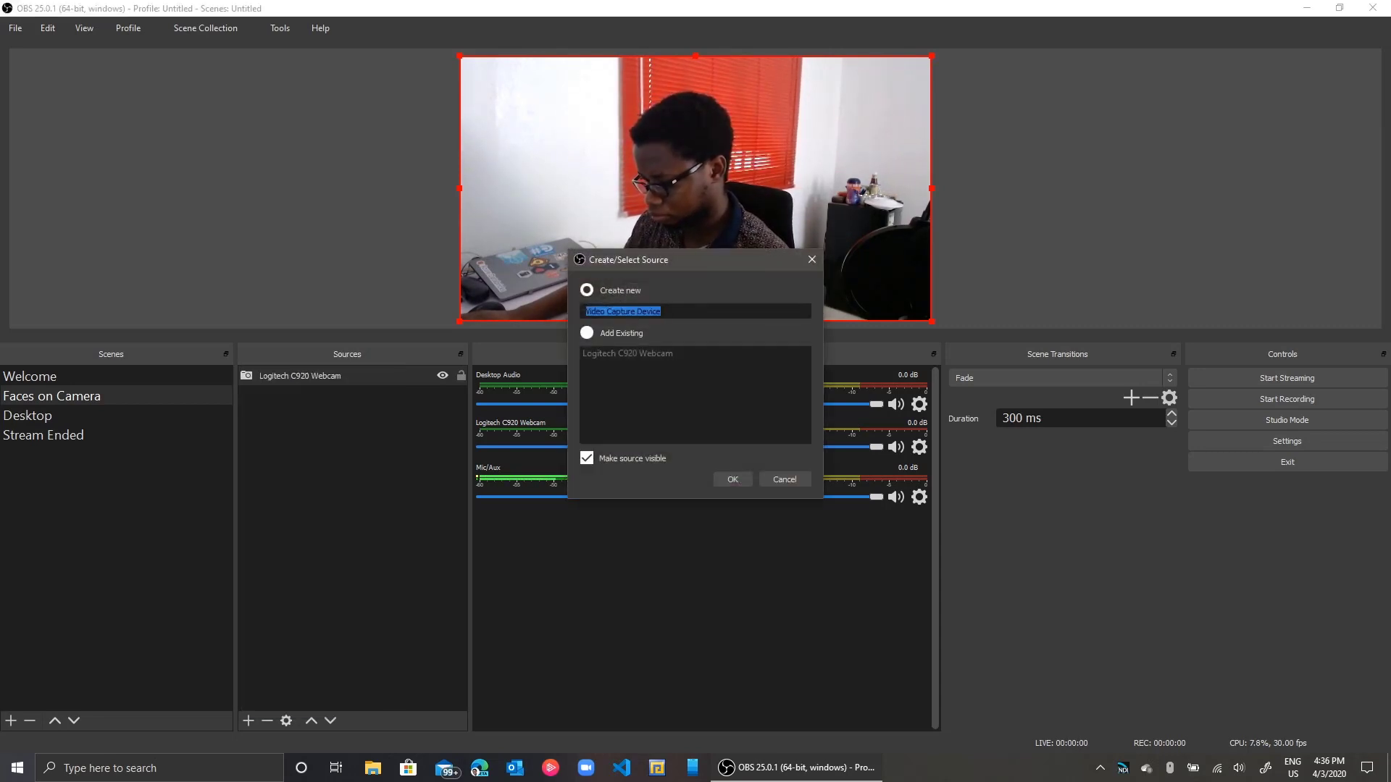
type("Micro")
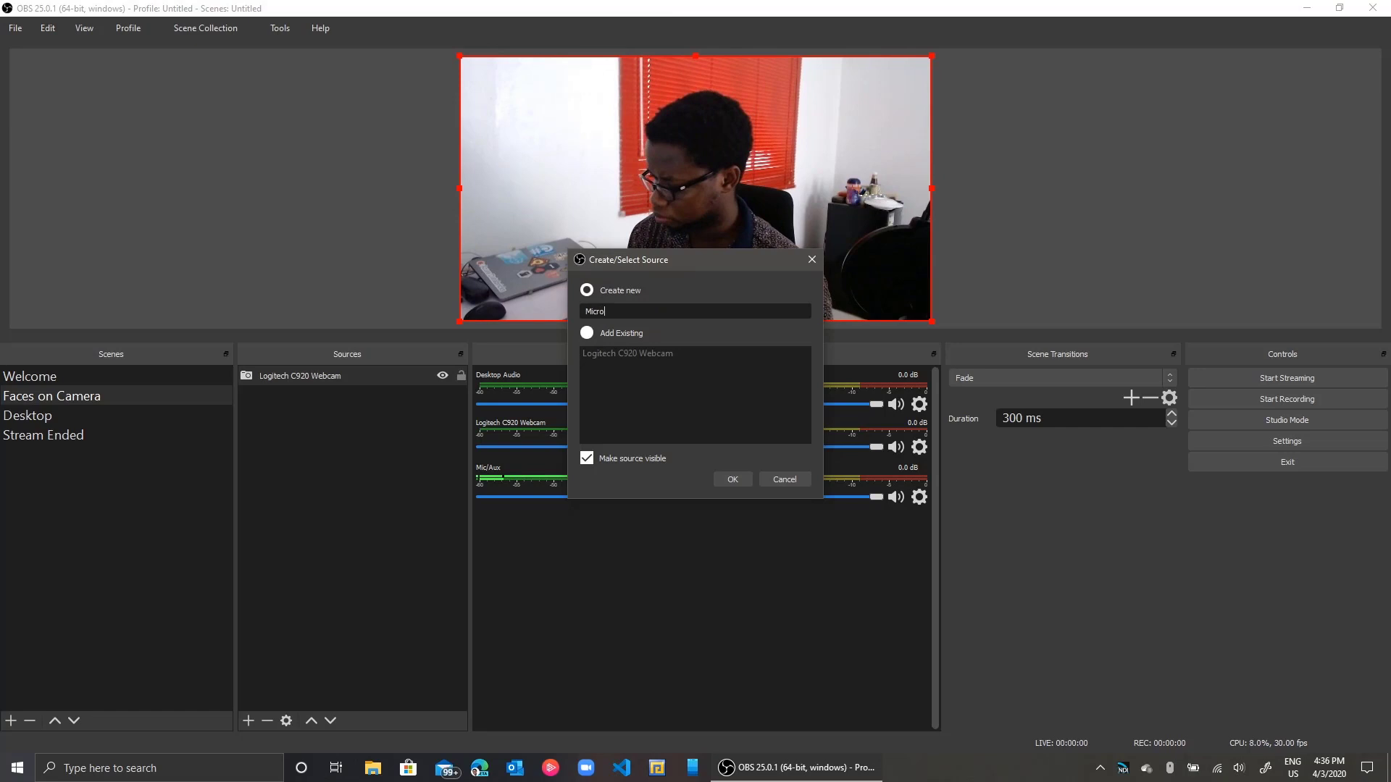
type("soft ")
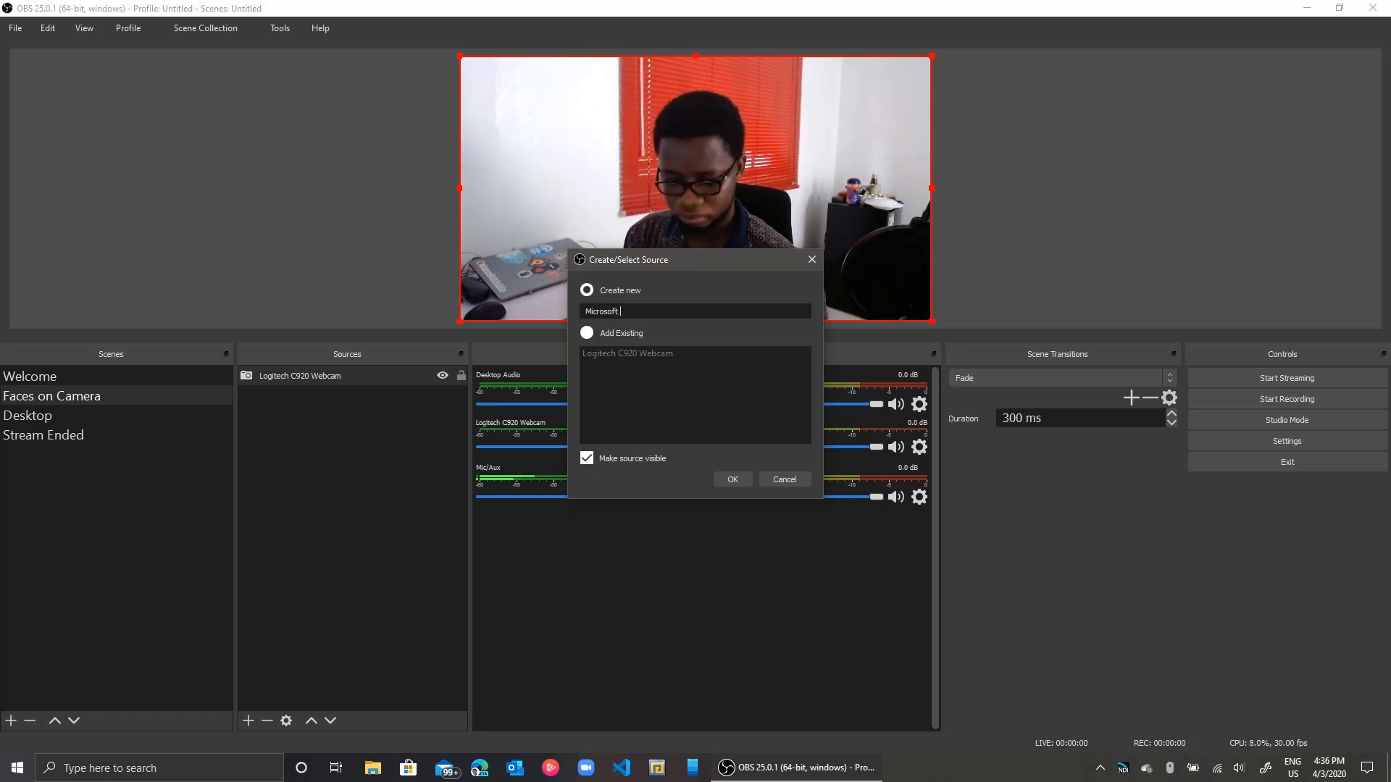
type("HD 3000")
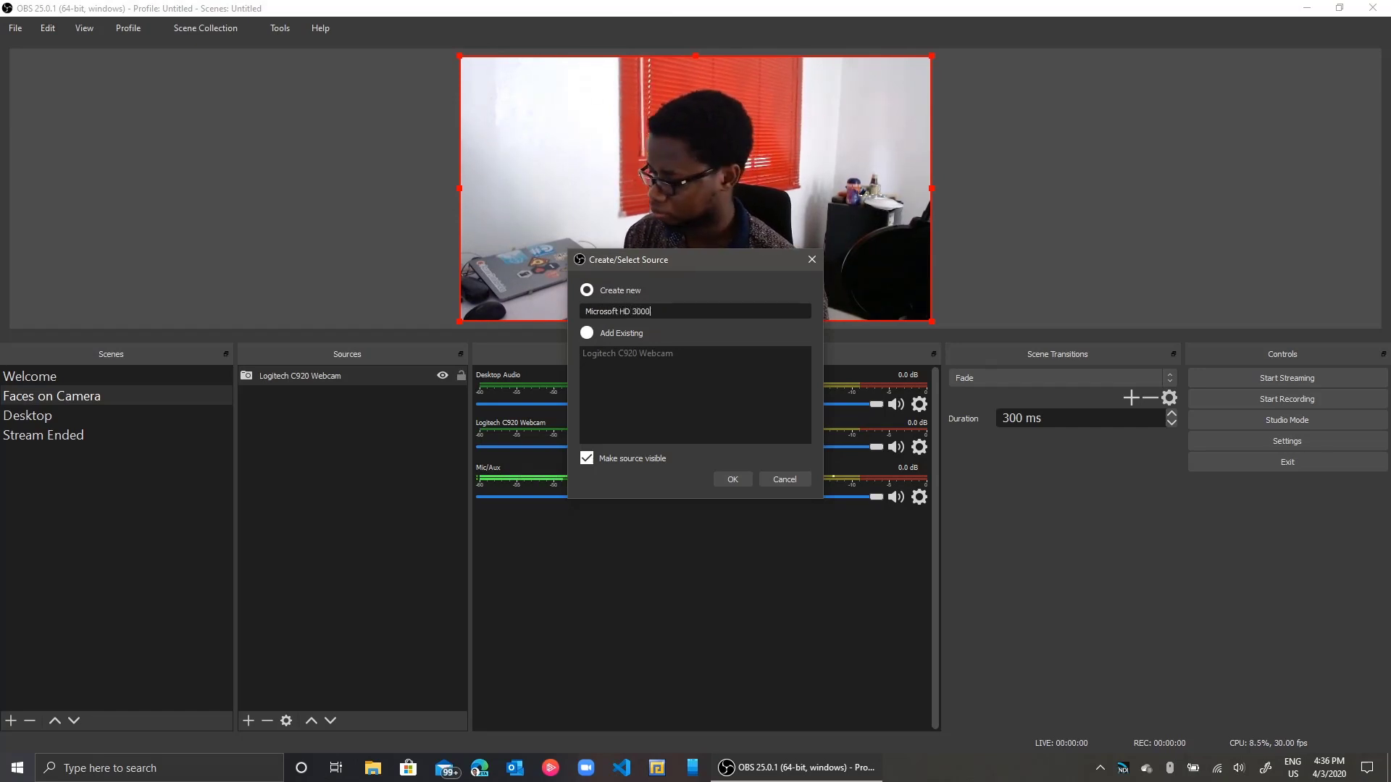
key("Return")
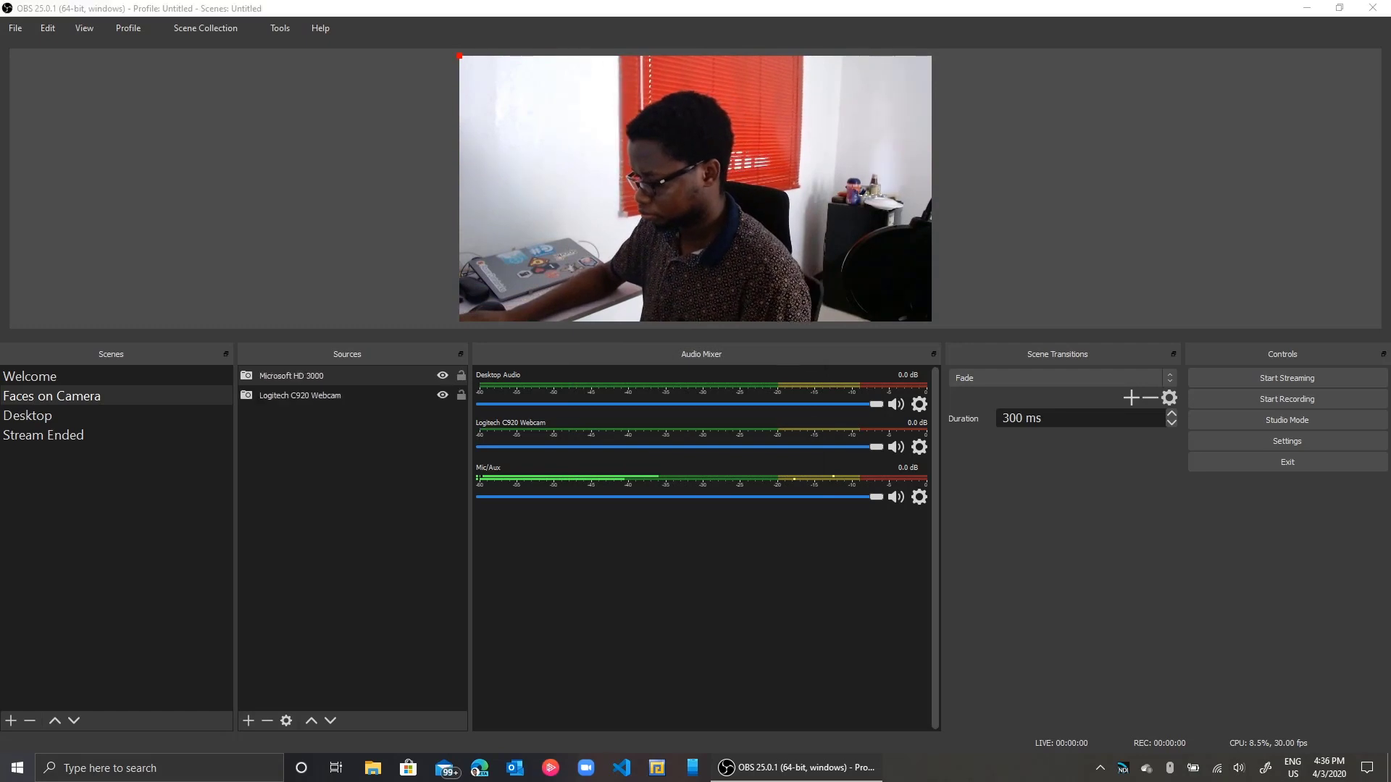
- Set the Microsoft HD 3000 source's device to Microsoft LifeCam HD-3000 and hide the source in the scene
left_click(580, 353)
key("Down")
key("Down")
key("Down")
key("Down")
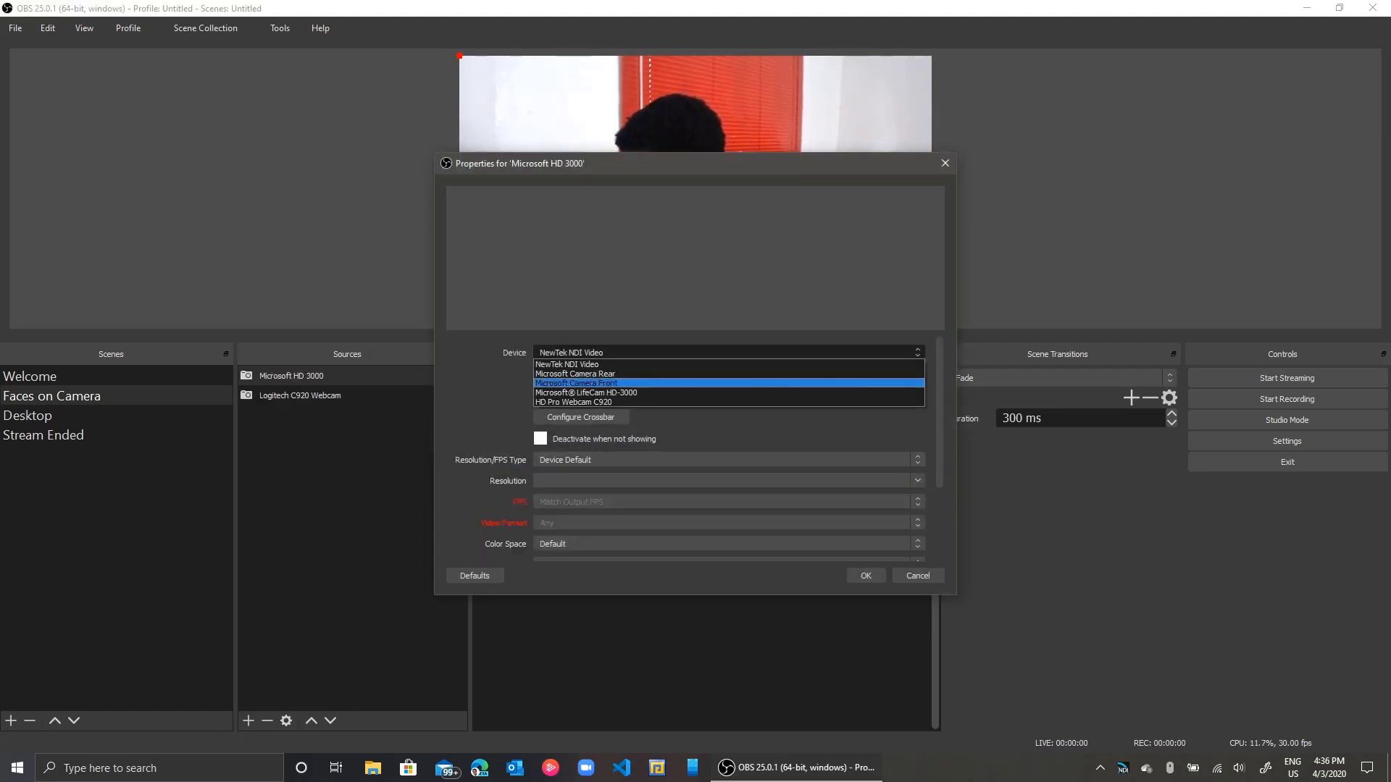
key("Up")
key("Return")
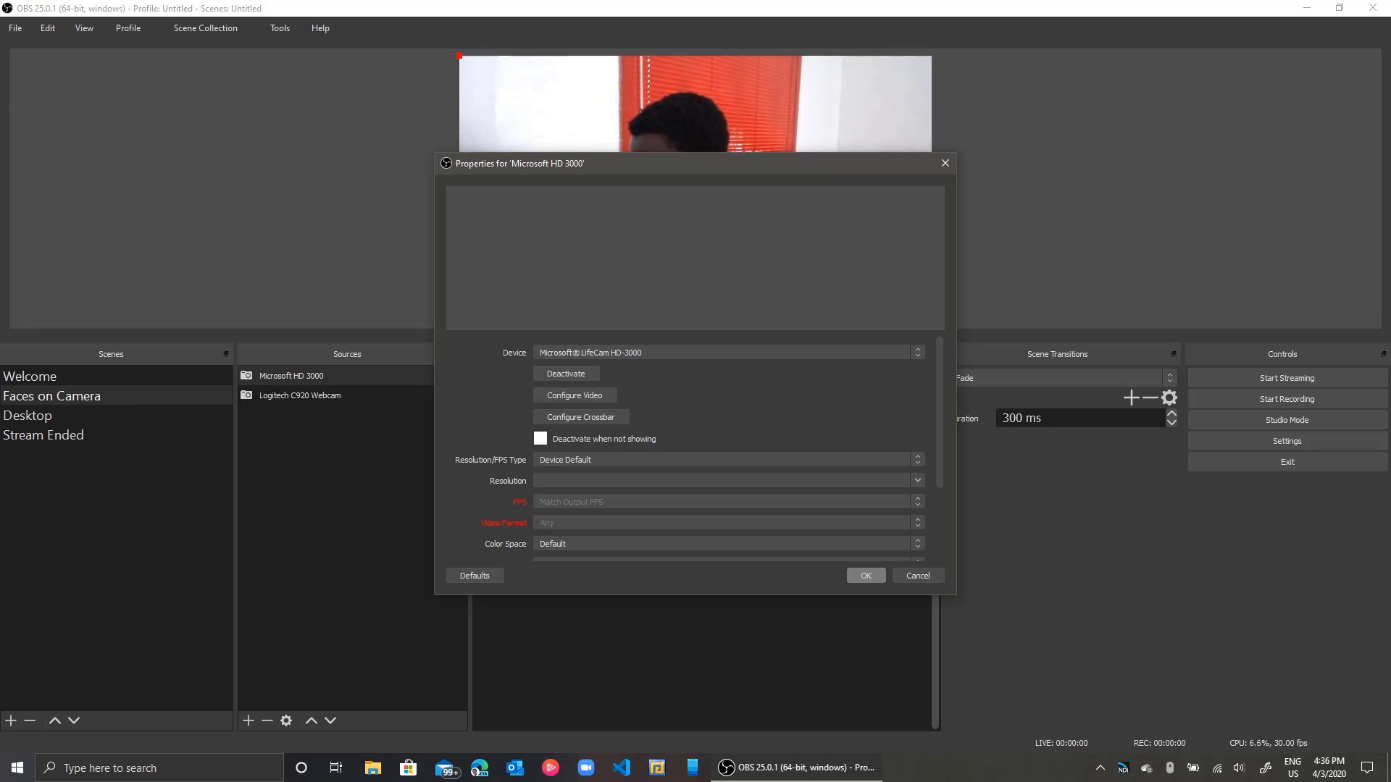
key("Return")
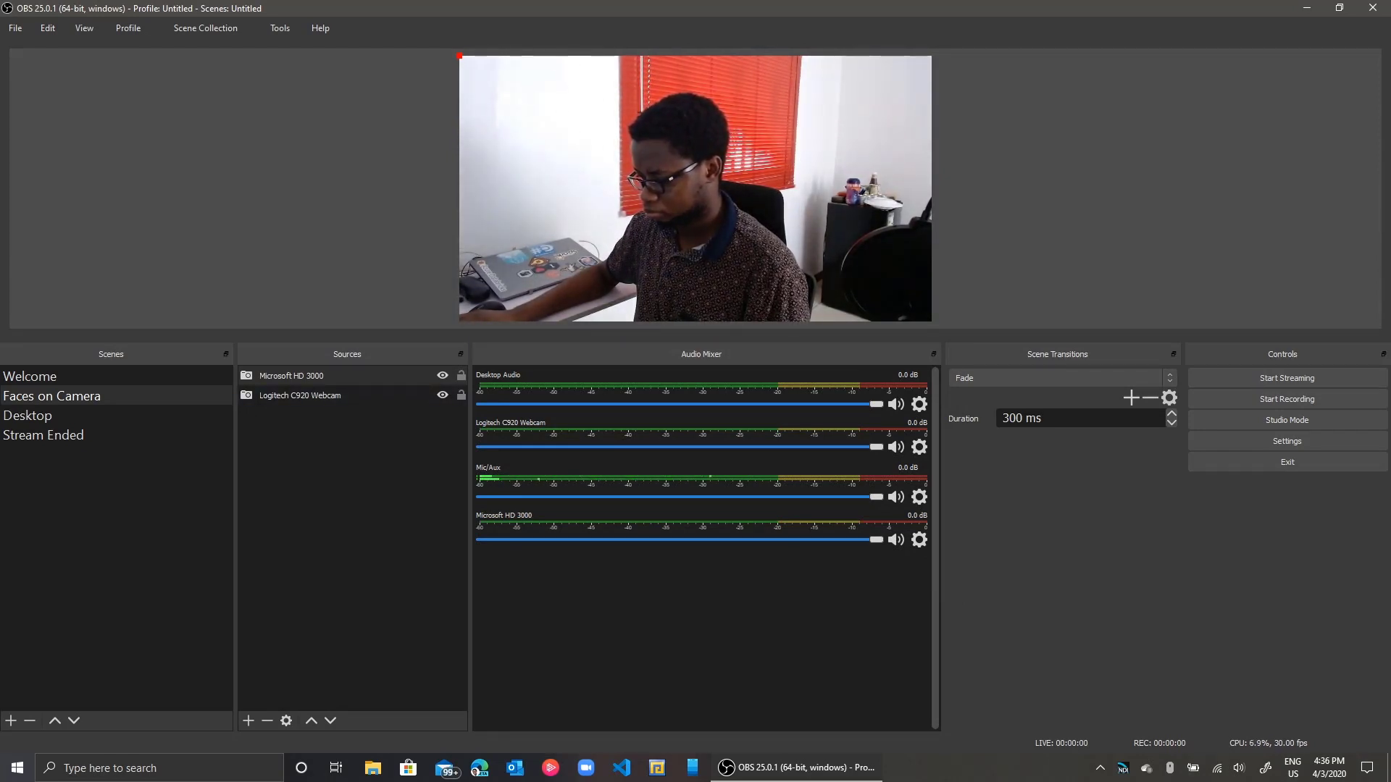
left_click(442, 375)
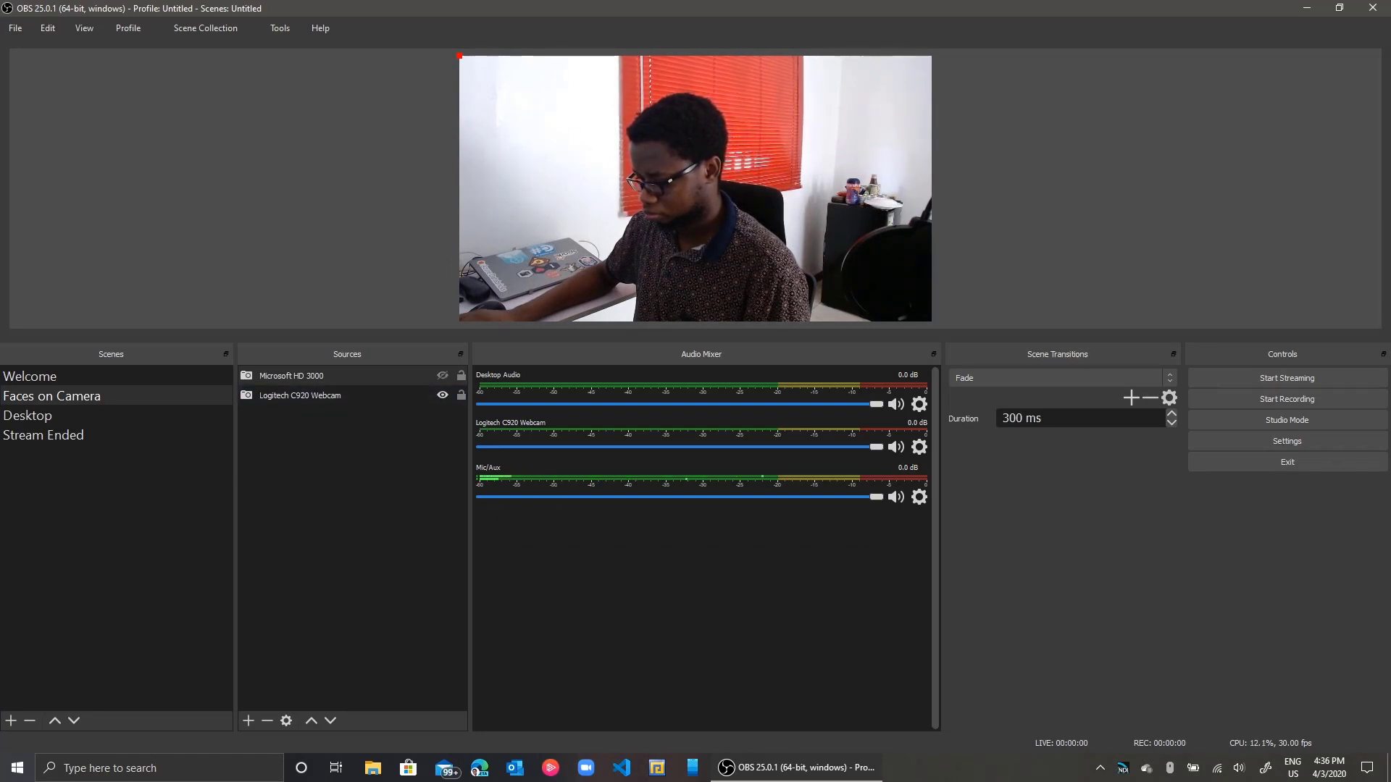
- Add a third Video Capture Device source named "Front CAmera" to the Faces on Camera scene
left_click(248, 720)
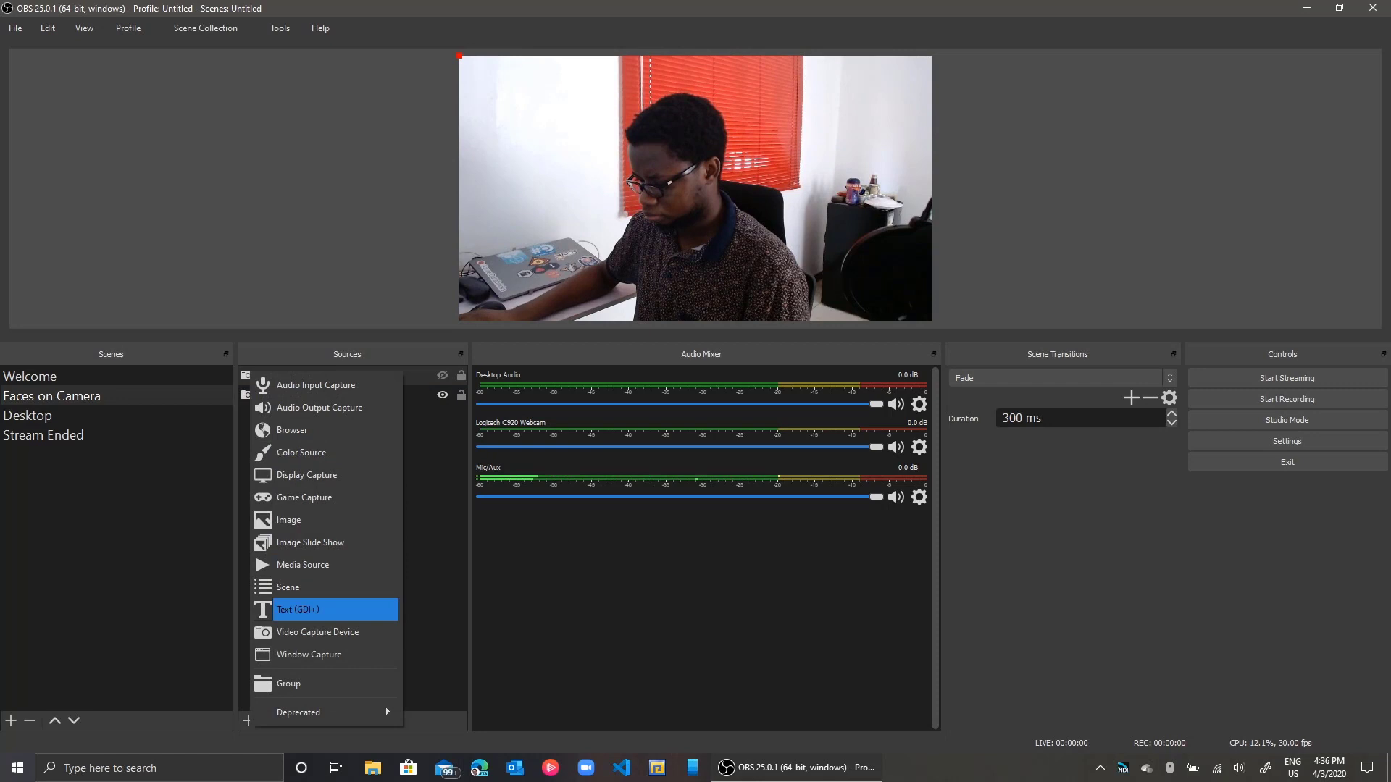
left_click(317, 631)
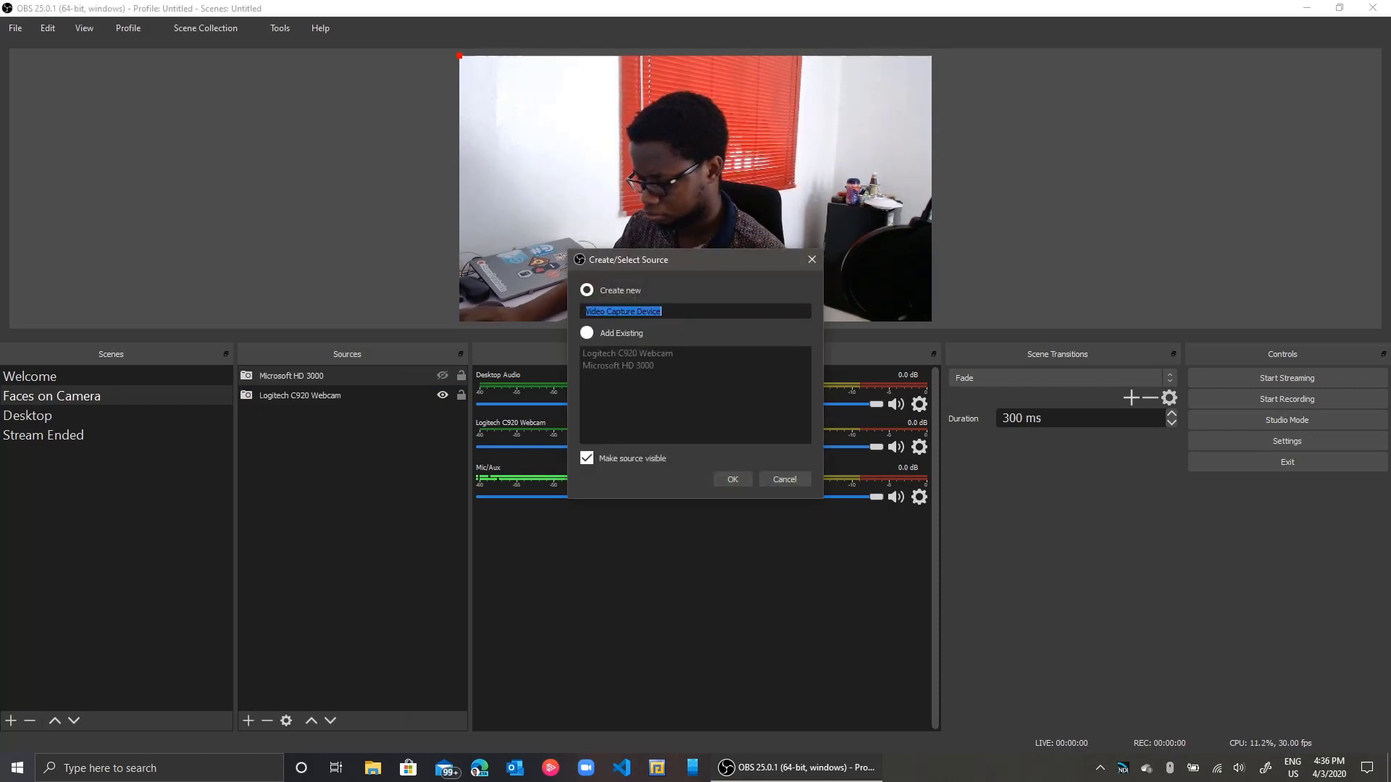
type("From")
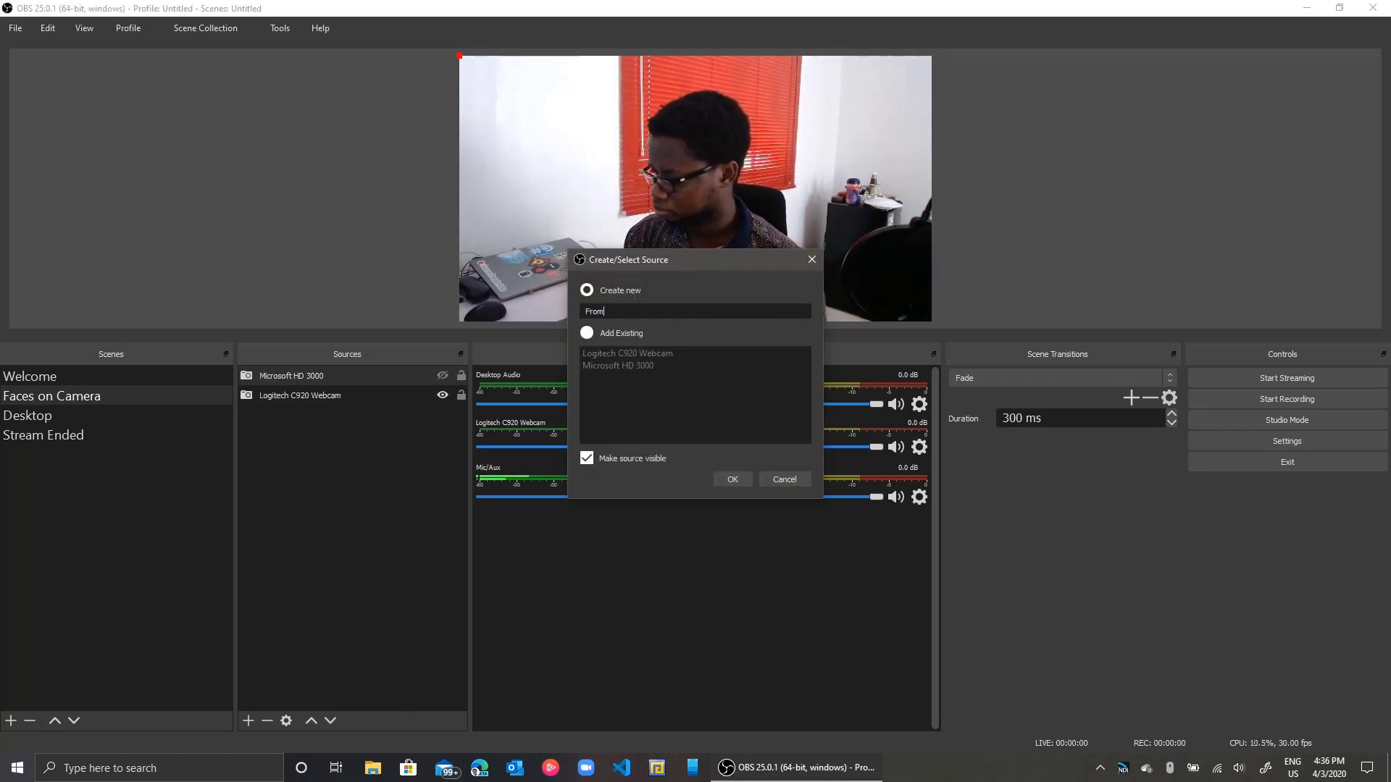
key("BackSpace")
type("nt CAmera")
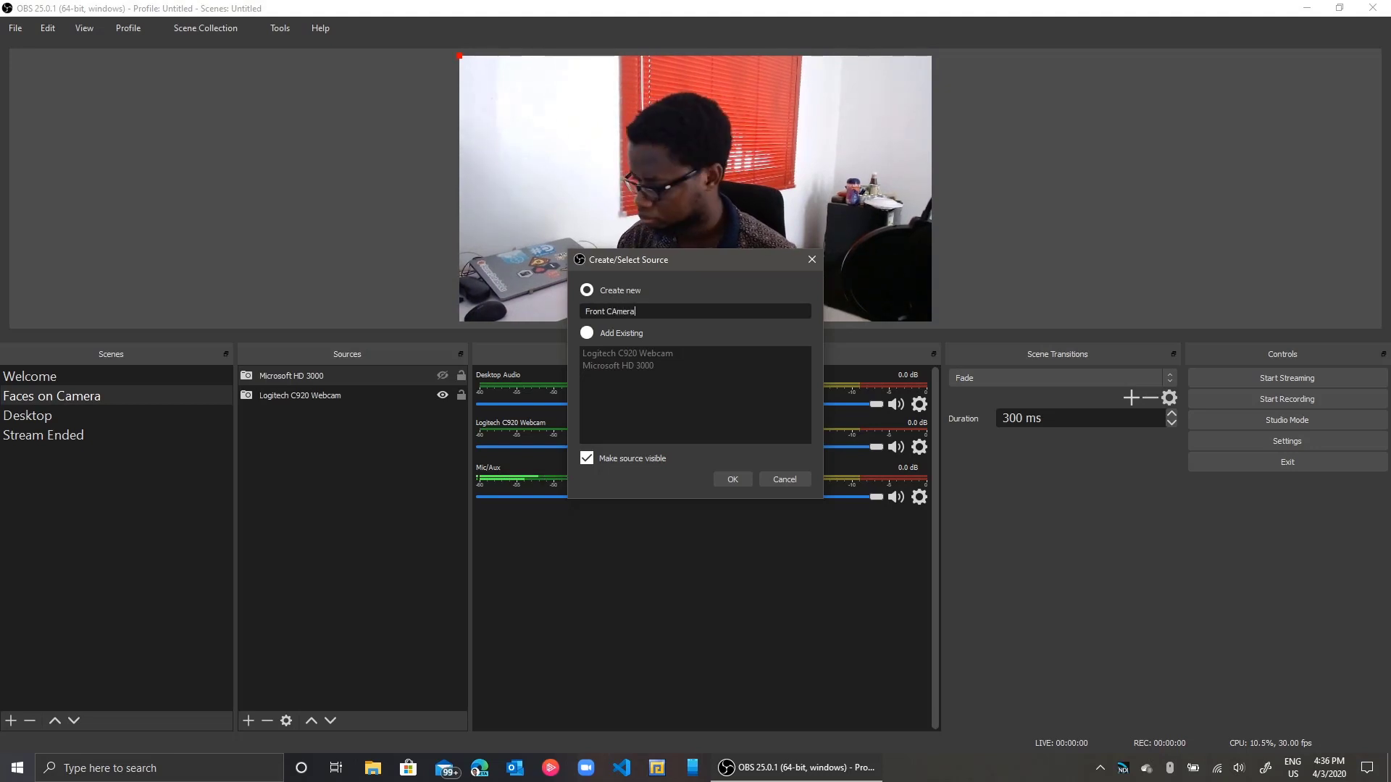
key("Return")
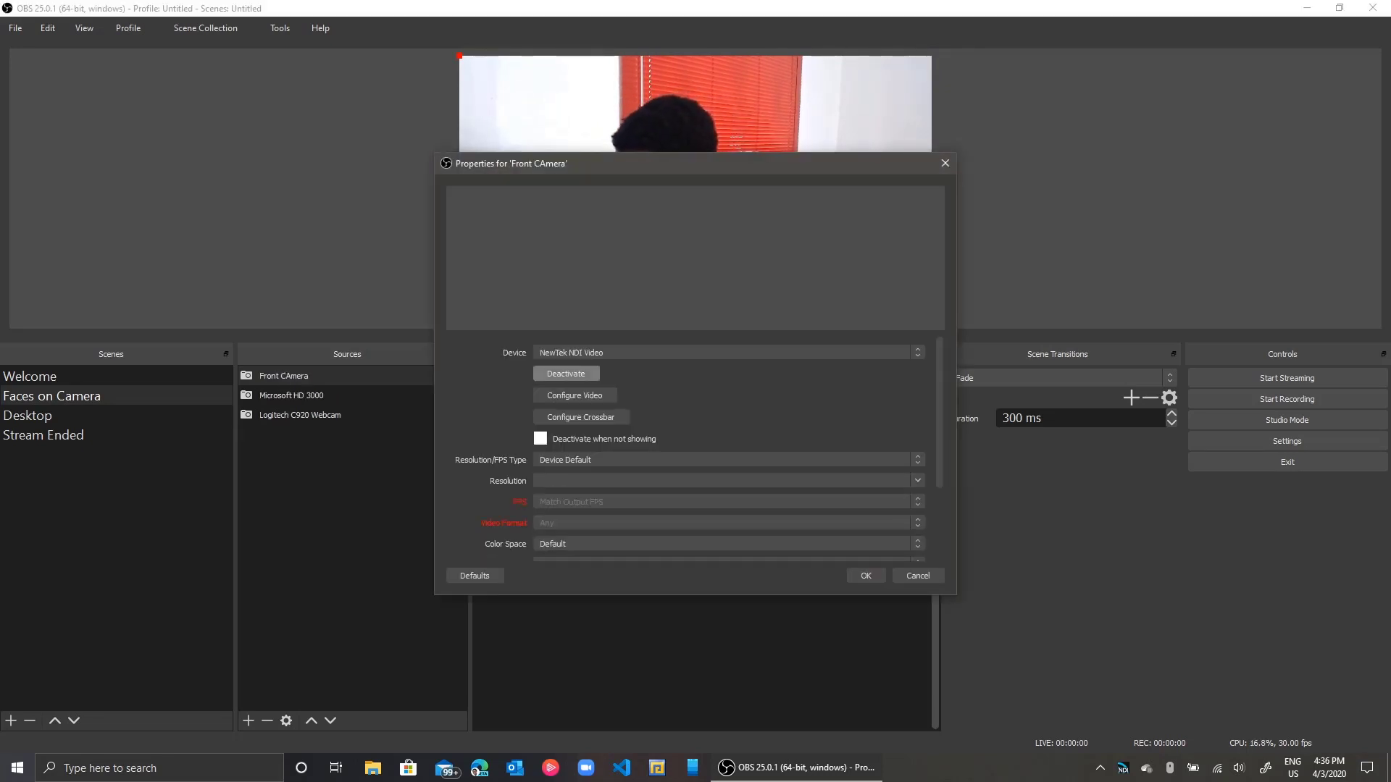
- Set the front camera source's device to Microsoft Camera Front
left_click(579, 352)
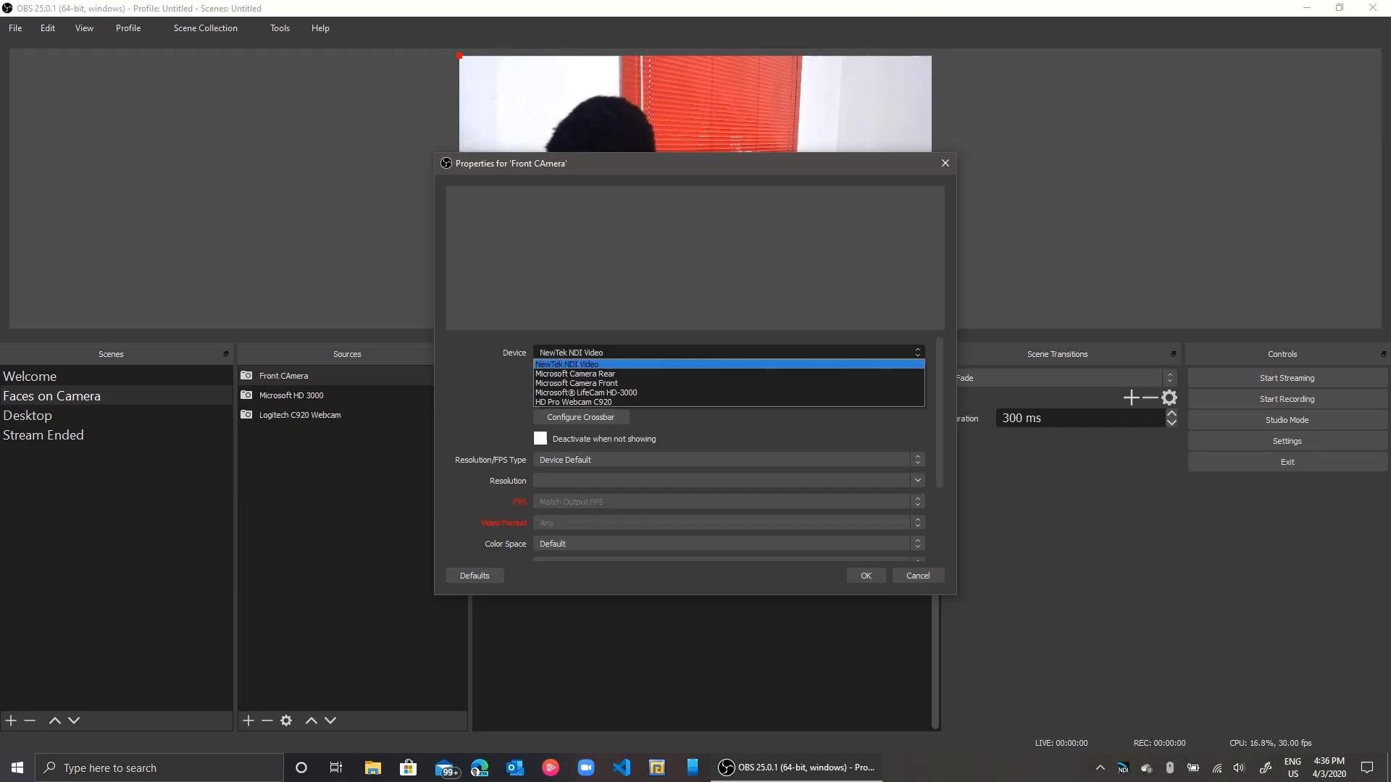
key("Down")
key("Down")
key("Down")
key("Down")
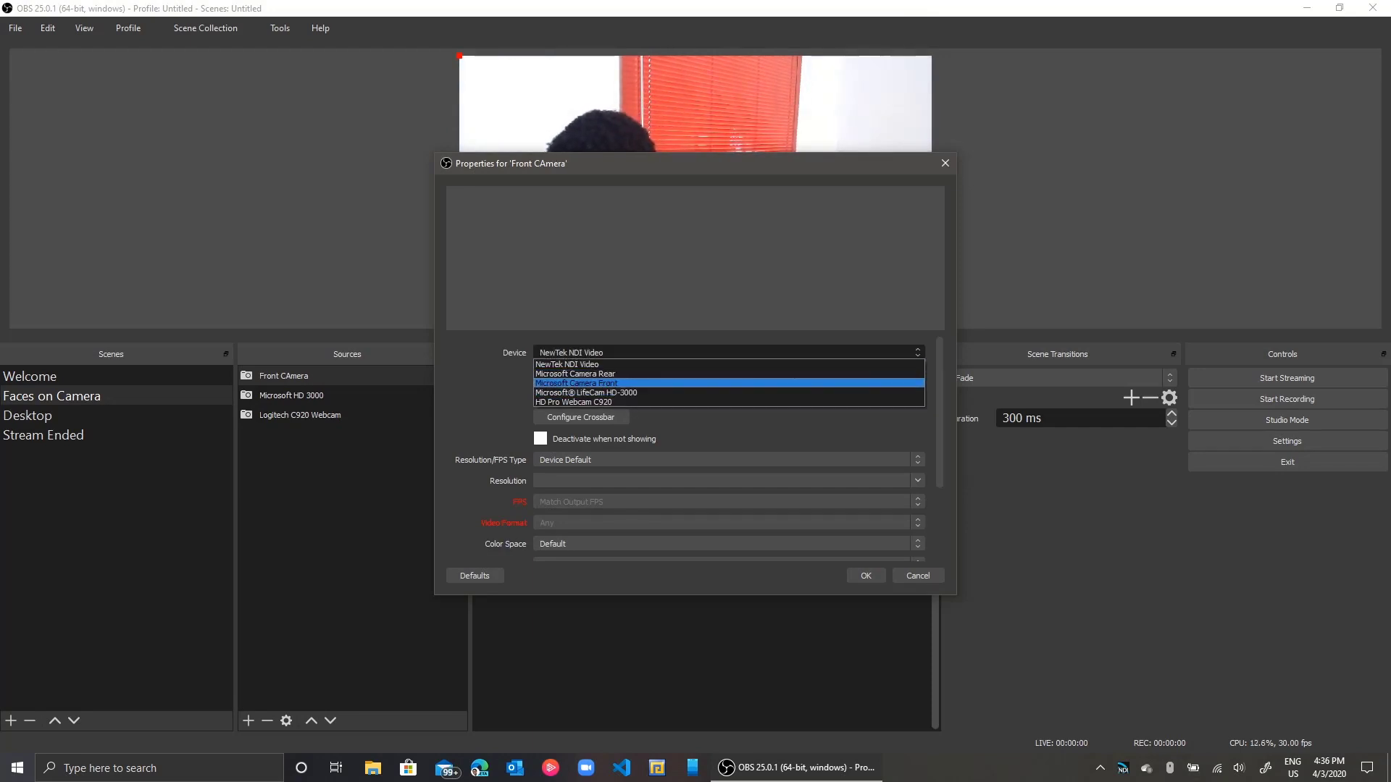
key("Up")
key("Up")
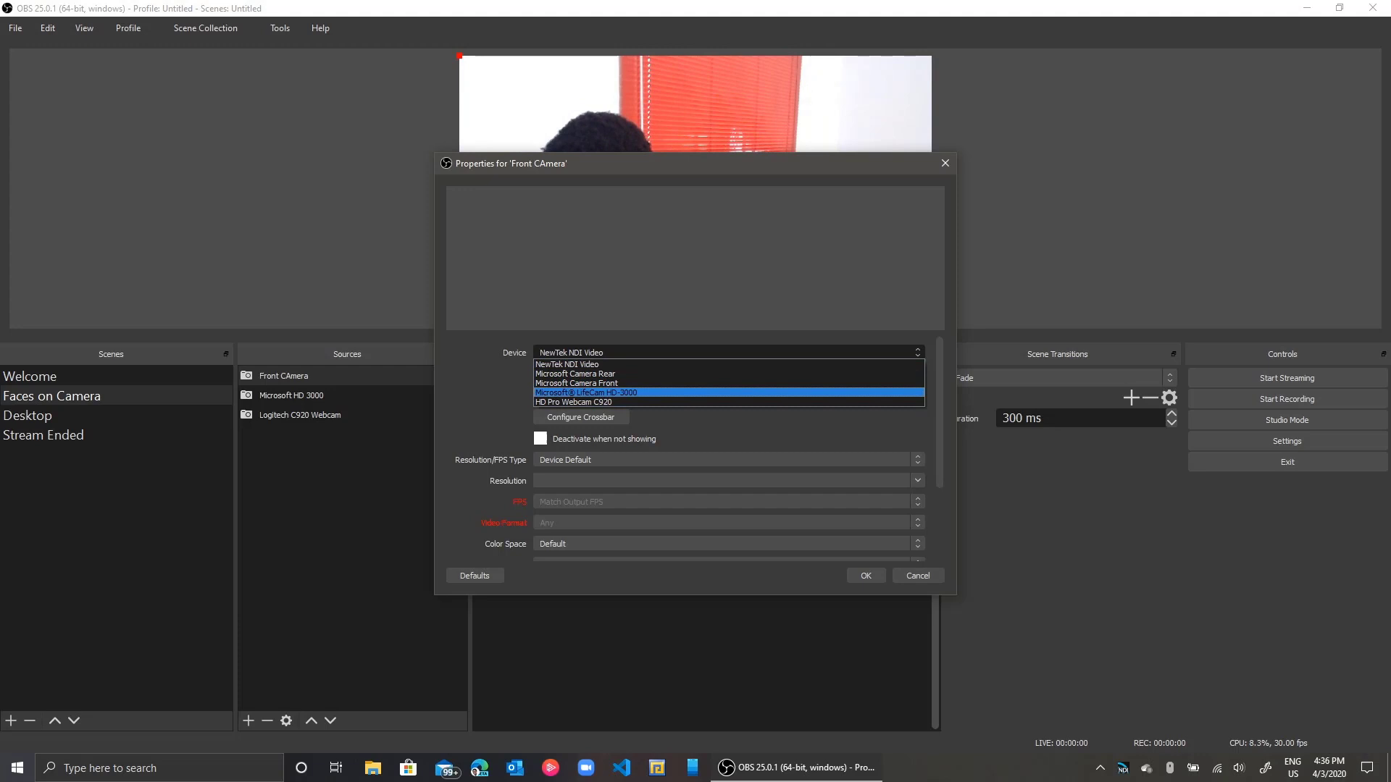
key("Return")
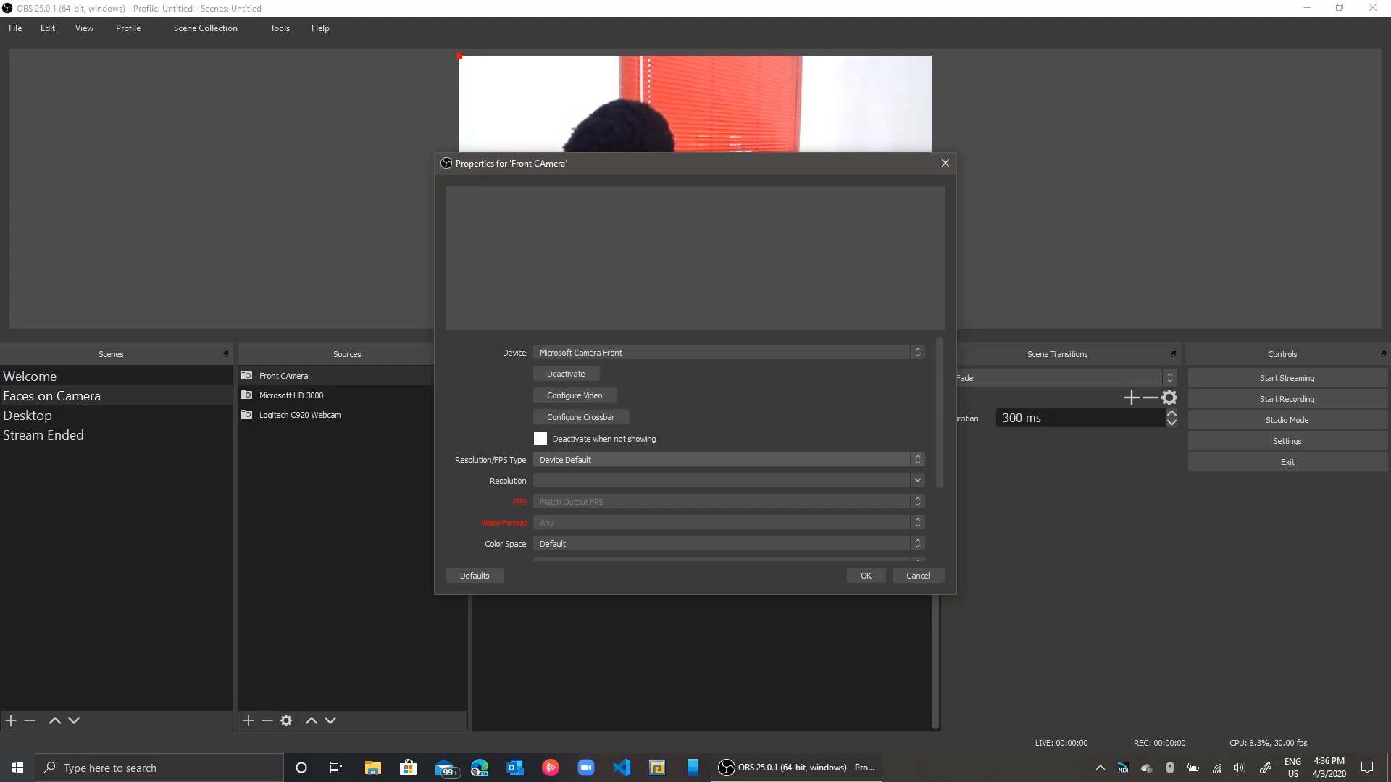
- Give the front camera source a custom resolution of 1920x1080 and accept its properties
left_click(728, 459)
left_click(728, 481)
key("Down")
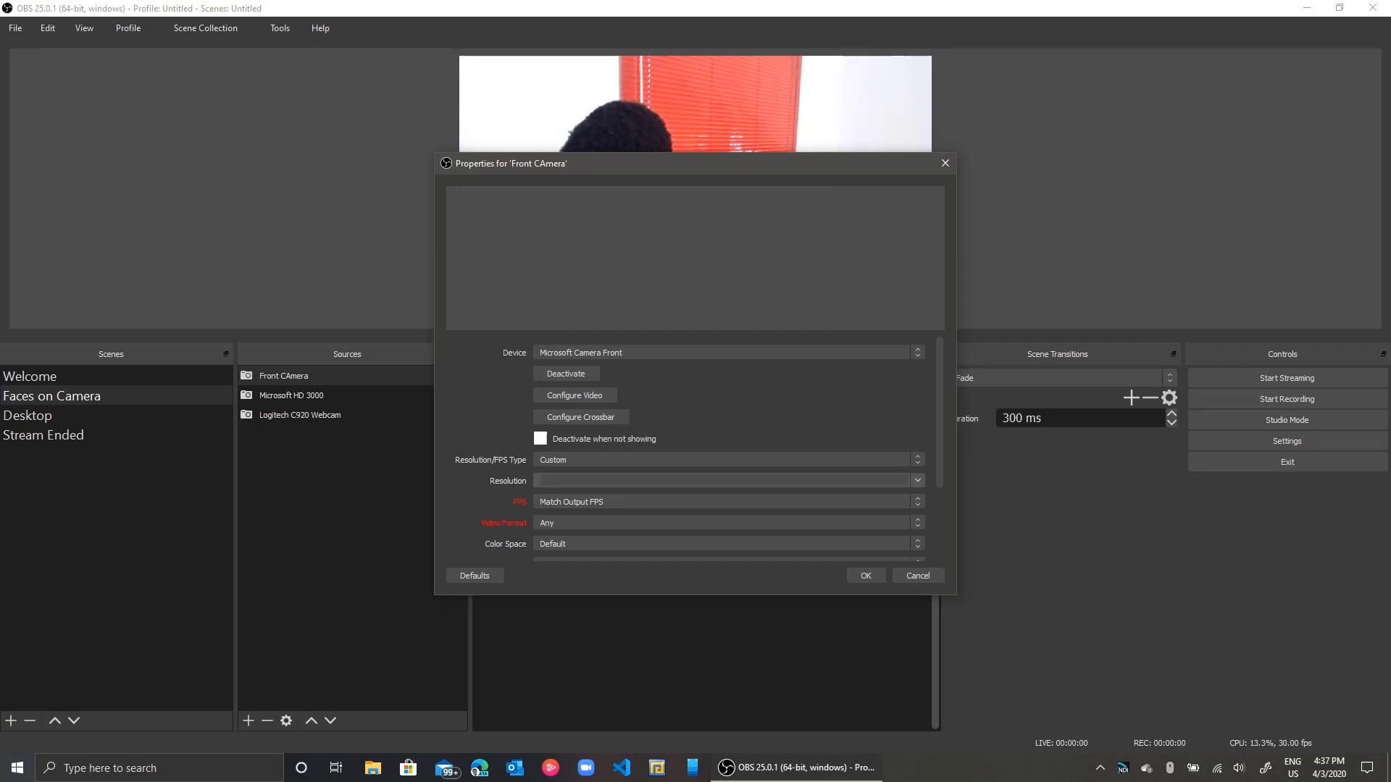
key("alt+Down")
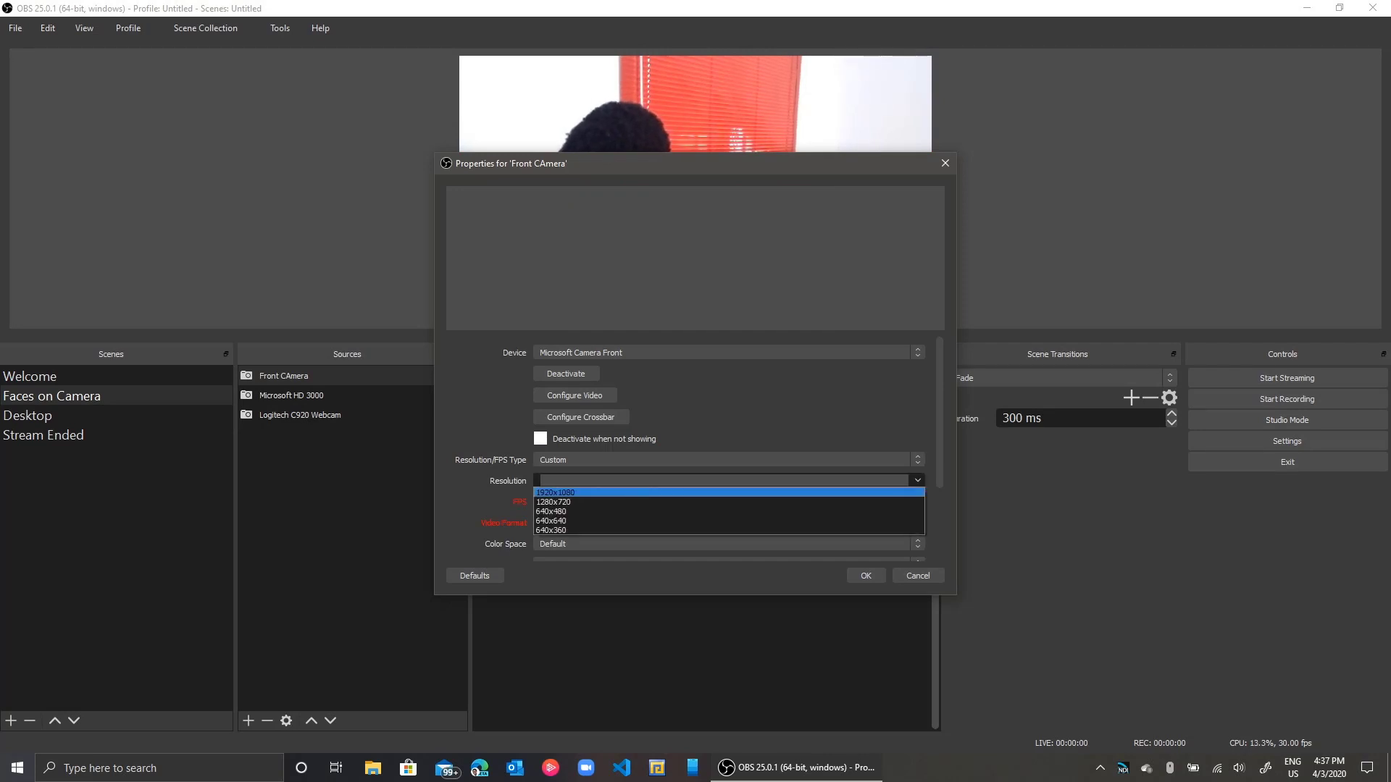
key("Return")
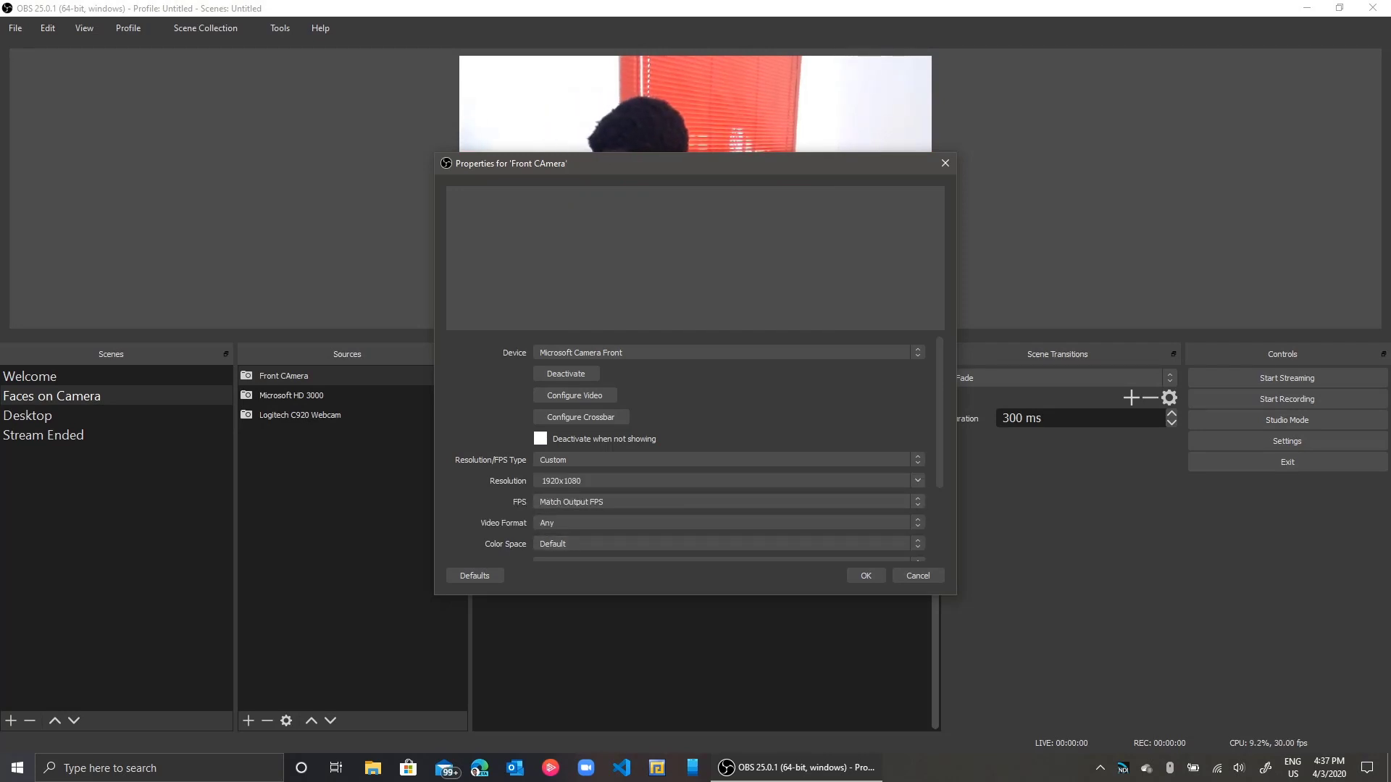
key("Return")
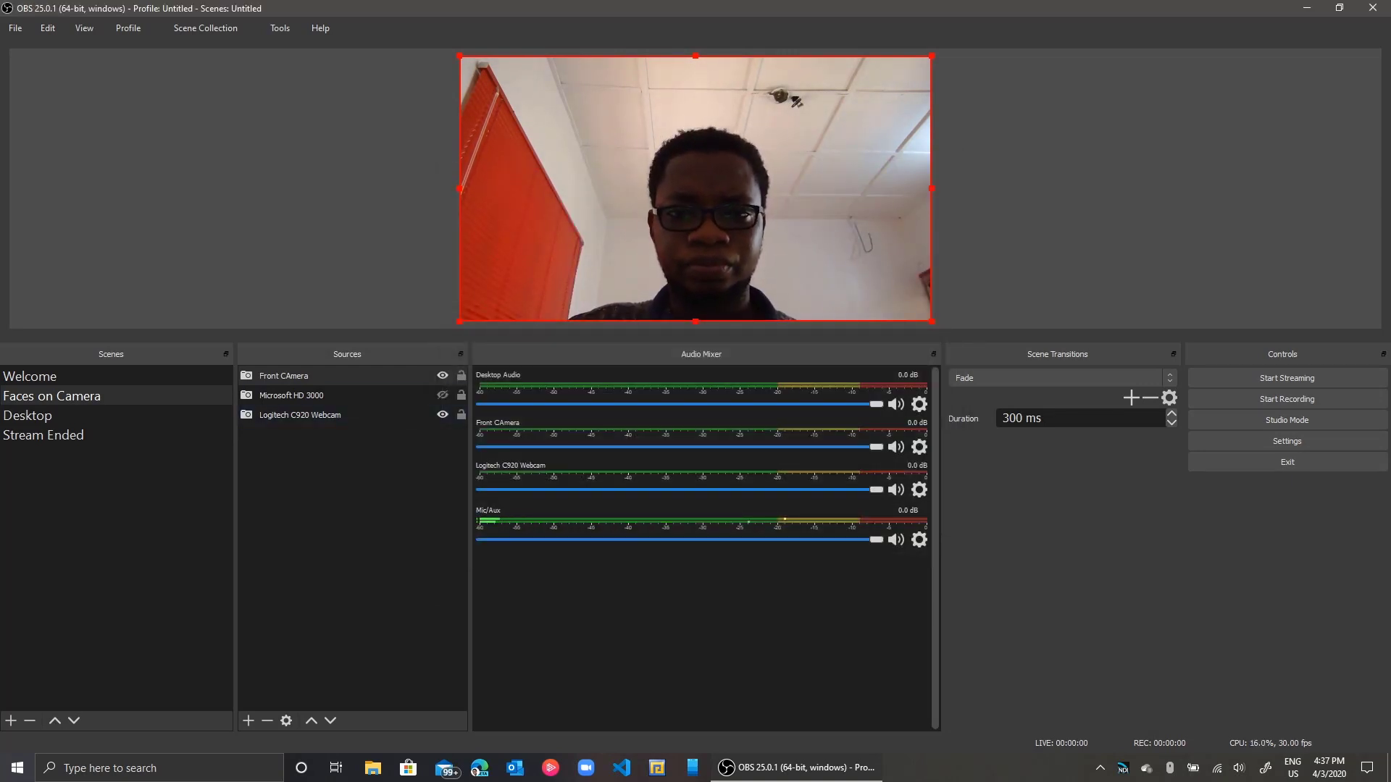
- Hide the front camera and Logitech C920 Webcam sources and show only the Microsoft HD 3000 source
left_click(442, 375)
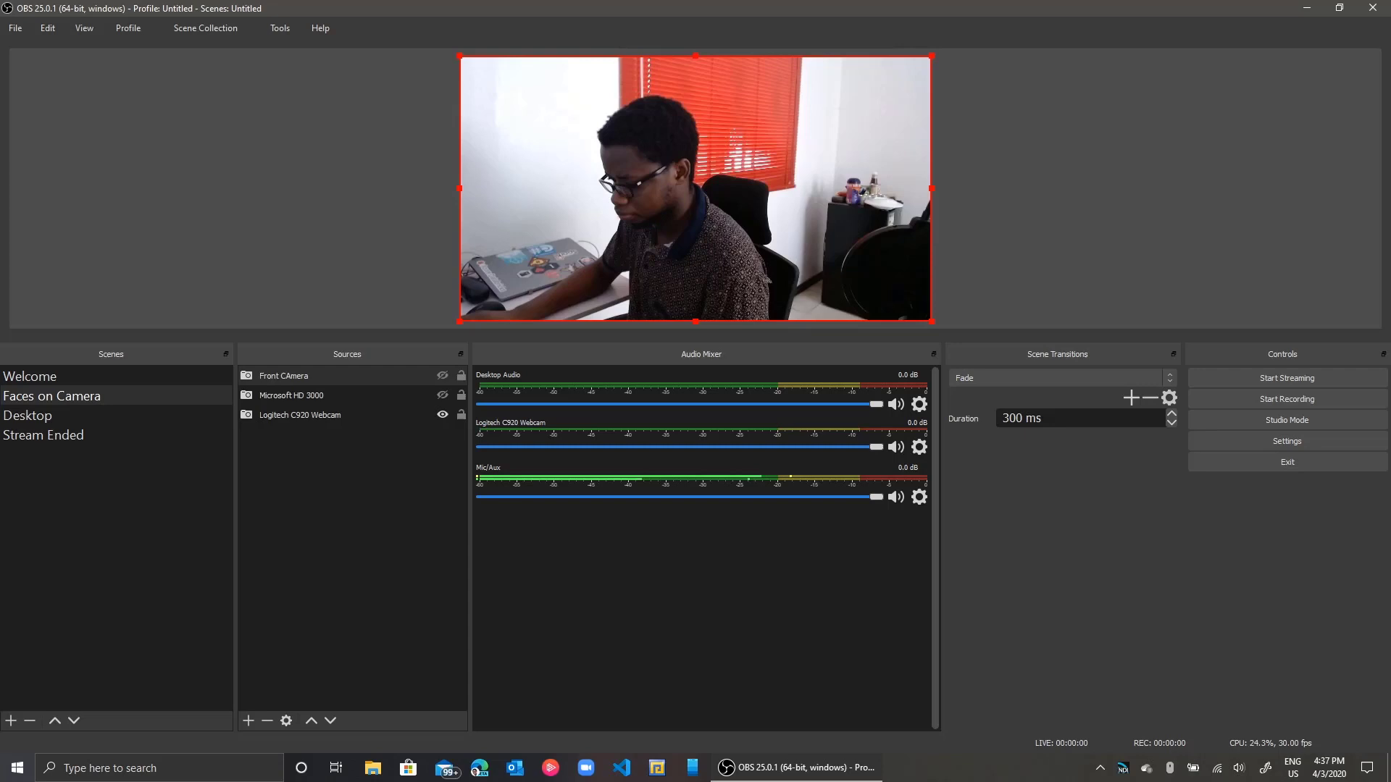
left_click(442, 395)
left_click(300, 414)
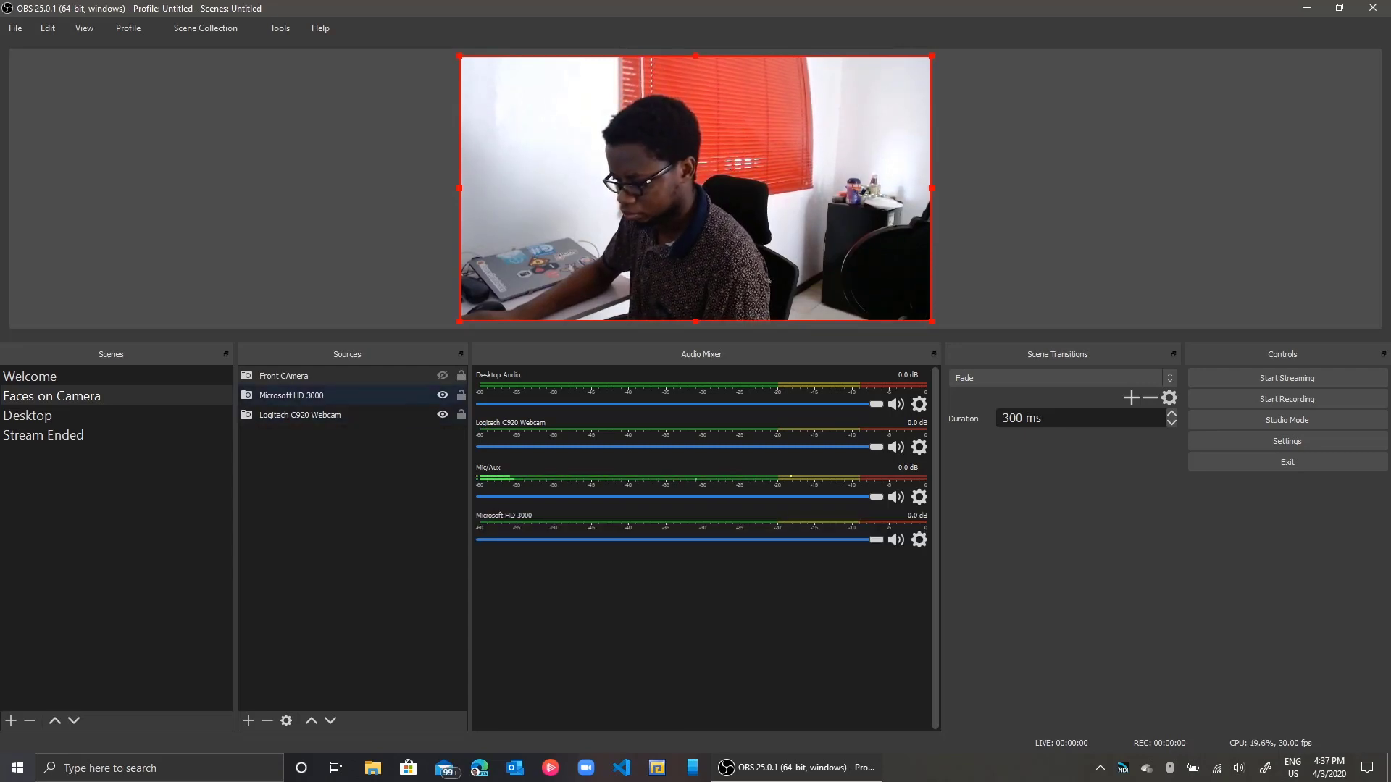
left_click(442, 414)
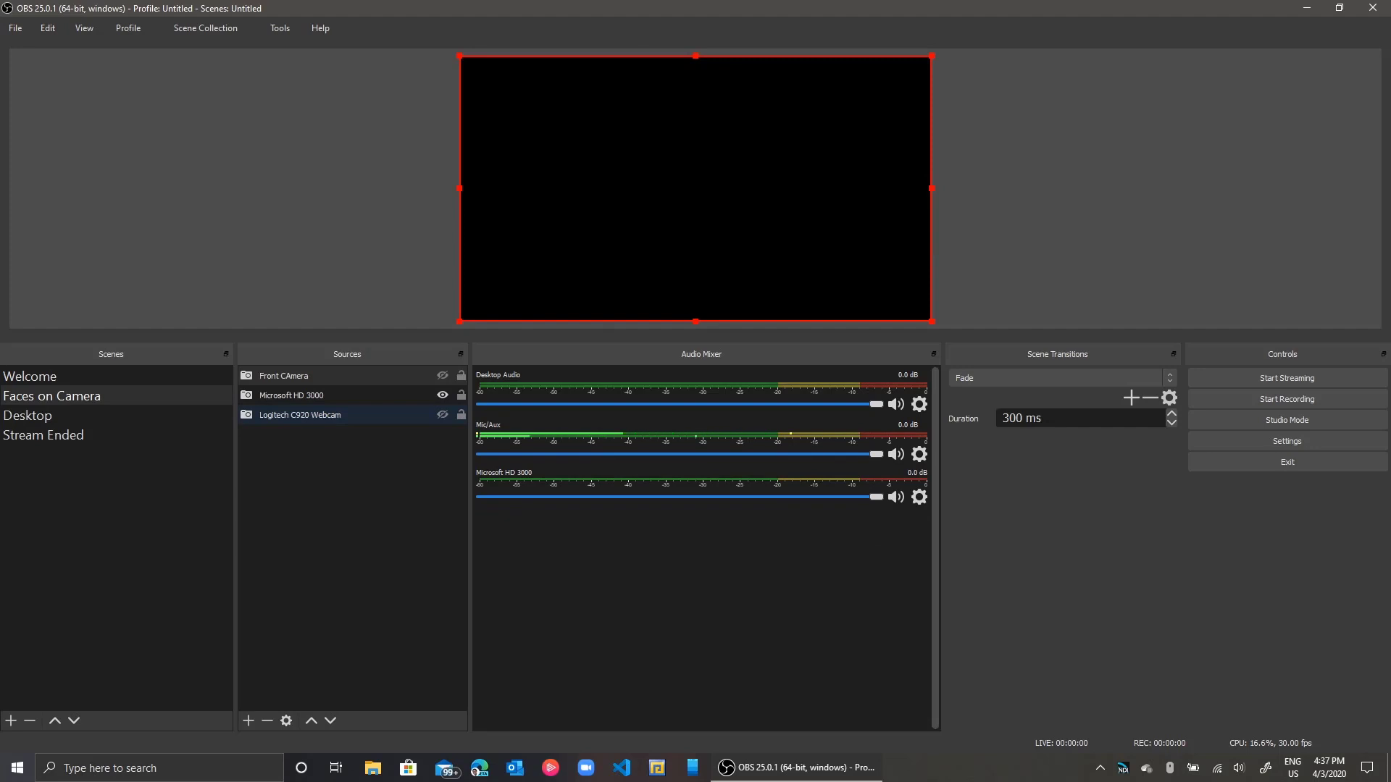
left_click(291, 394)
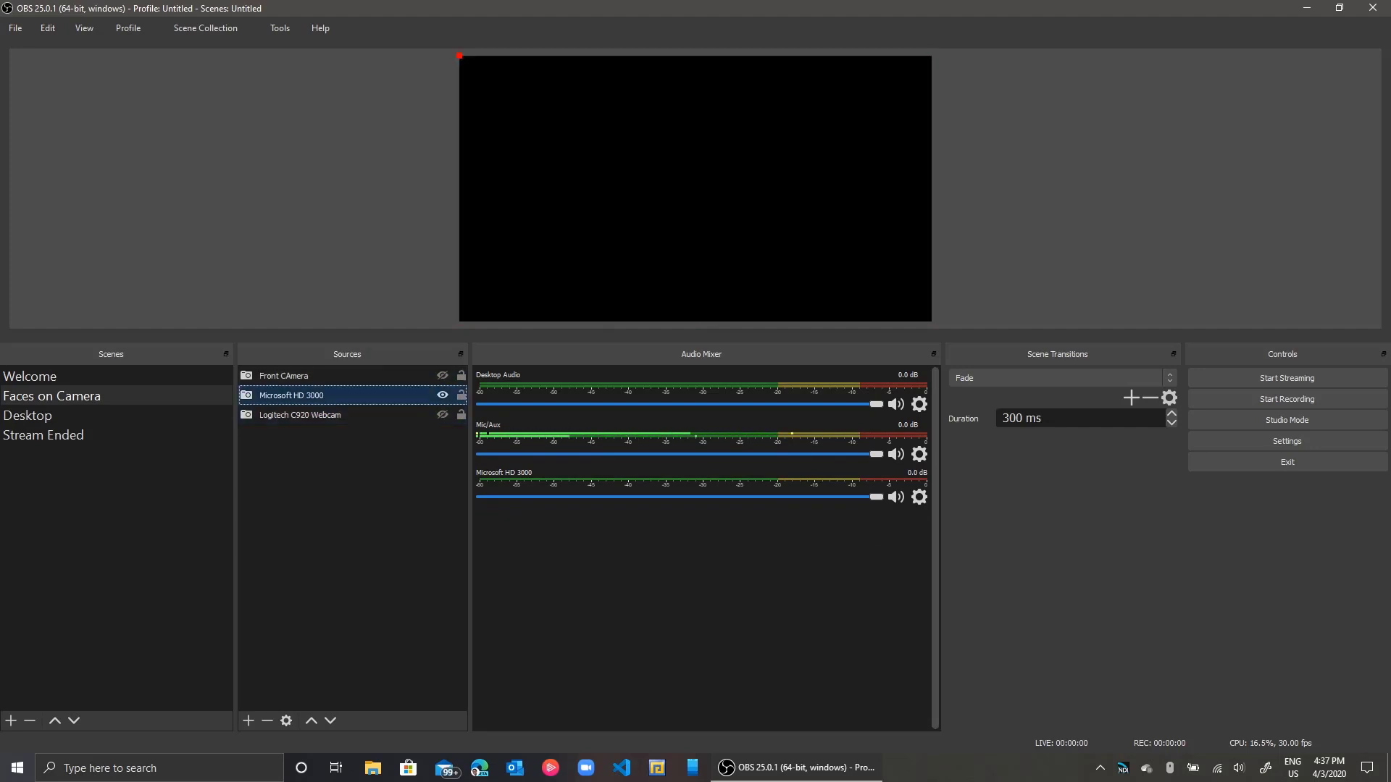
right_click(366, 394)
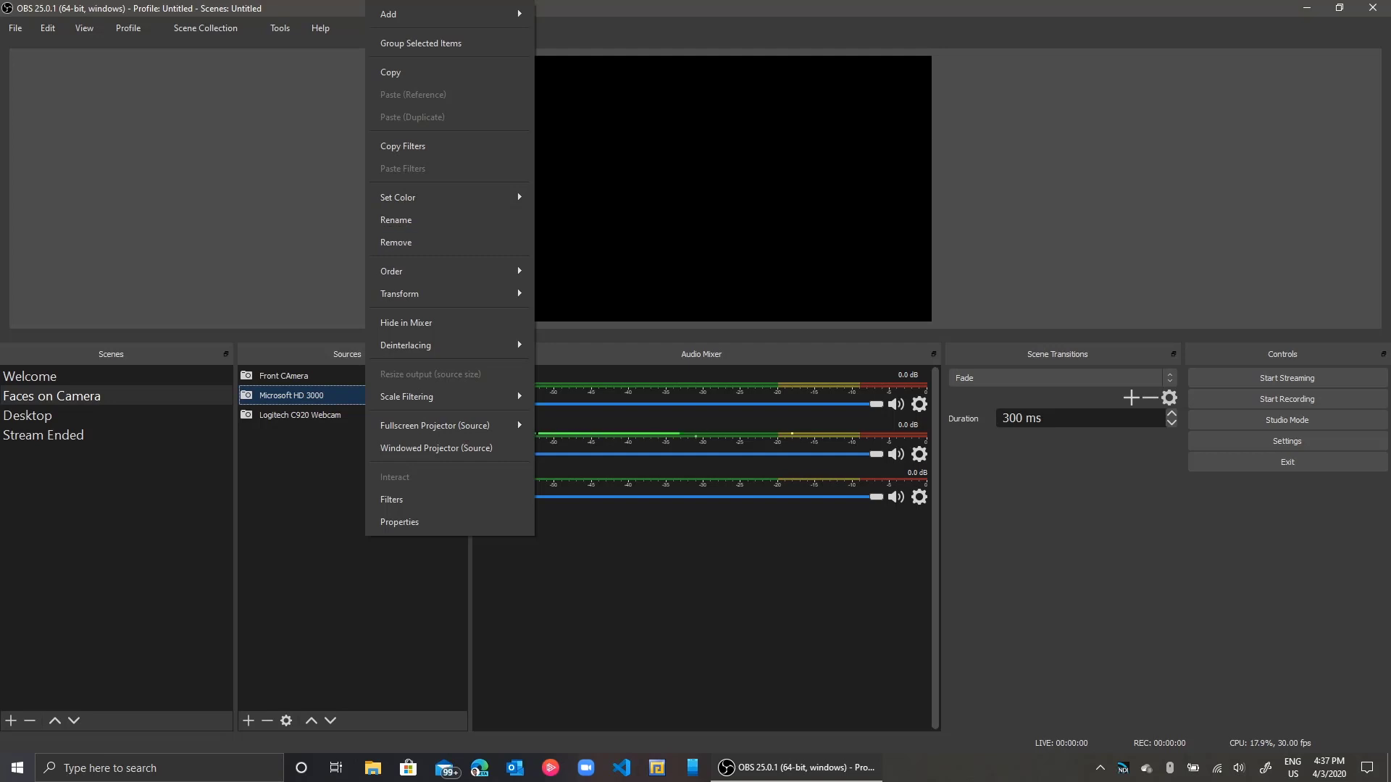
left_click(326, 565)
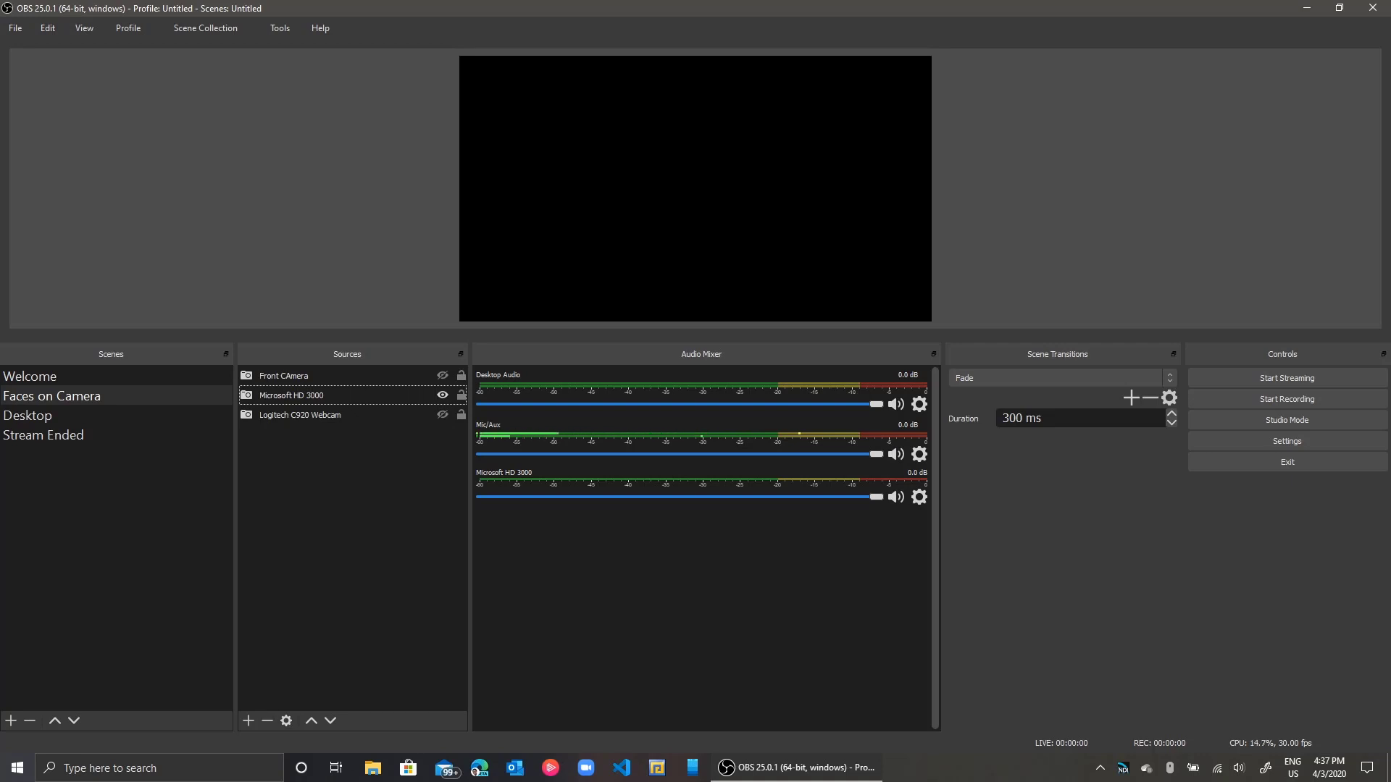
- Remove the Microsoft HD 3000 source from the Faces on Camera scene
left_click(335, 395)
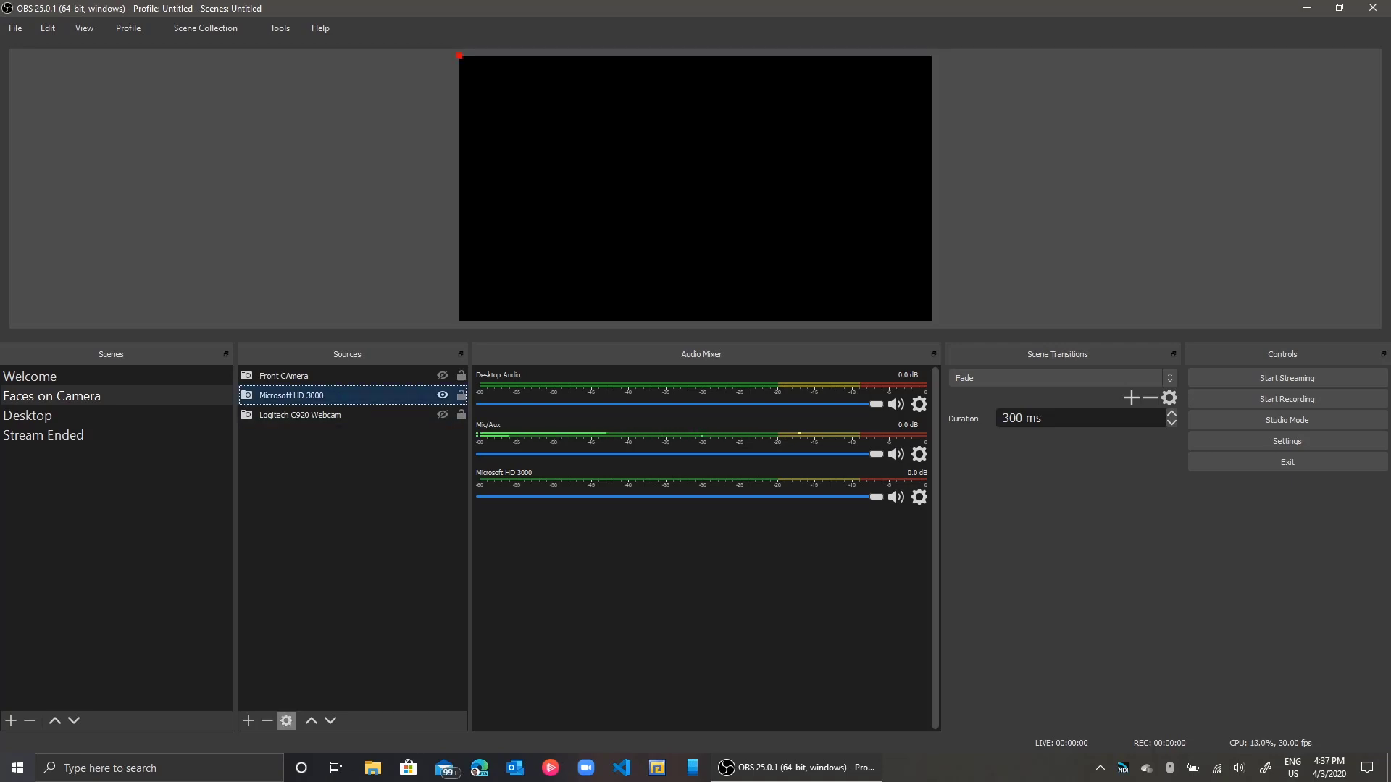
left_click(266, 720)
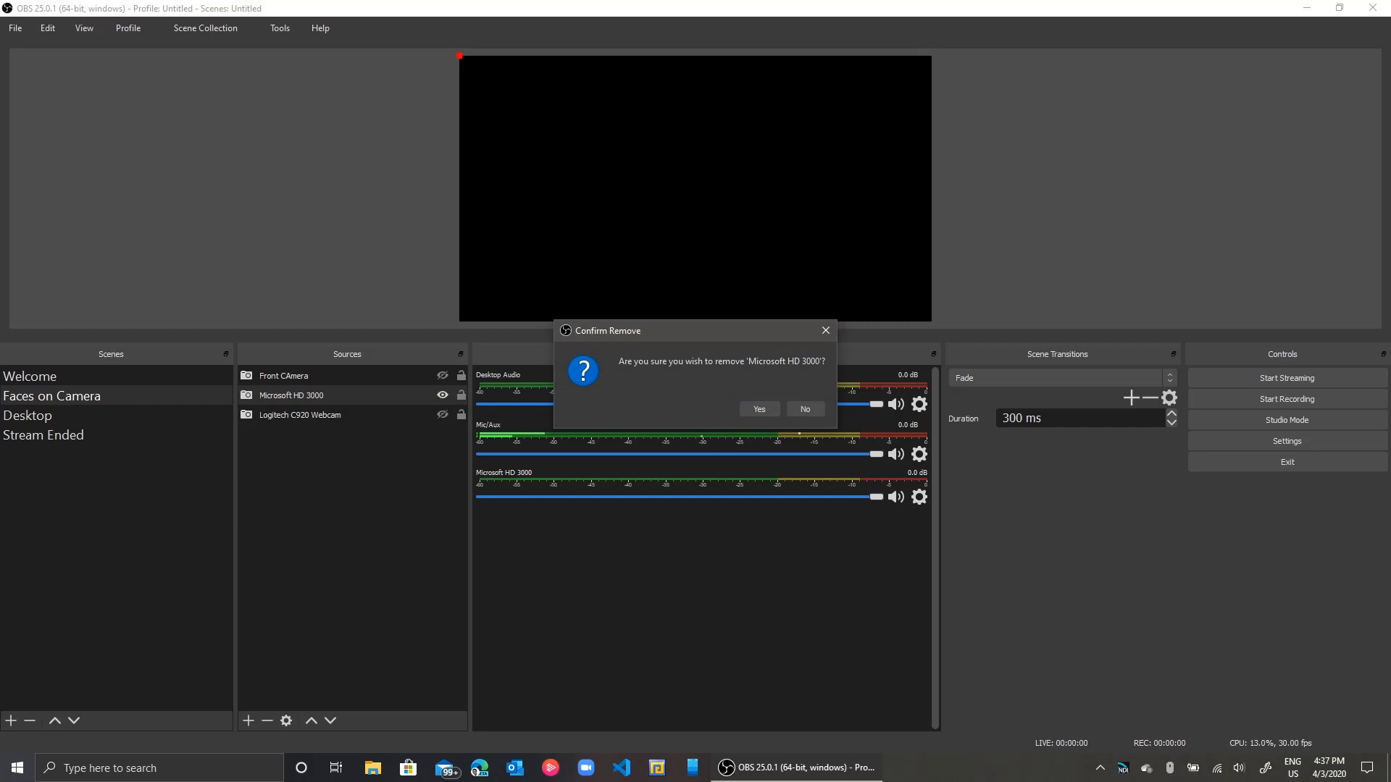
left_click(760, 409)
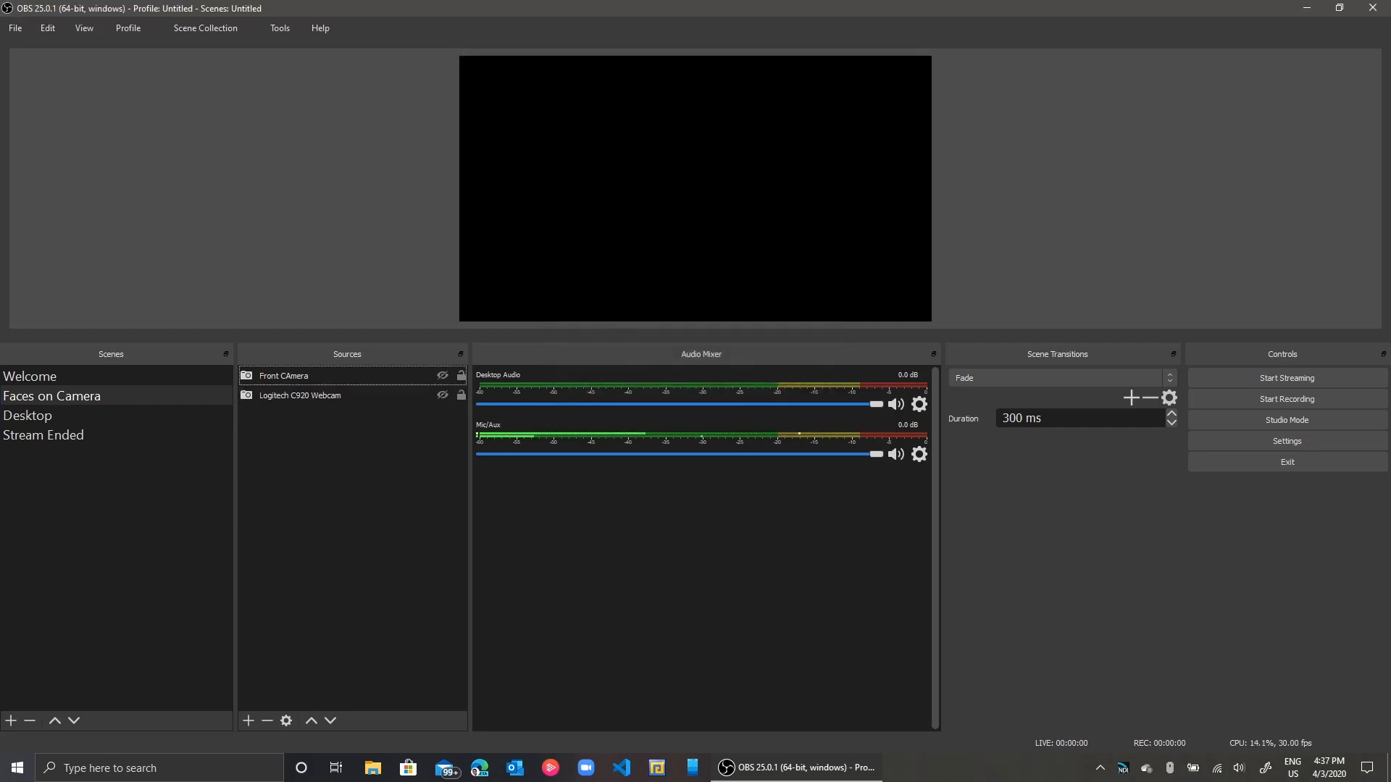
- Correct the capitalization in the front camera source's name so it reads "Front Camera"
right_click(328, 375)
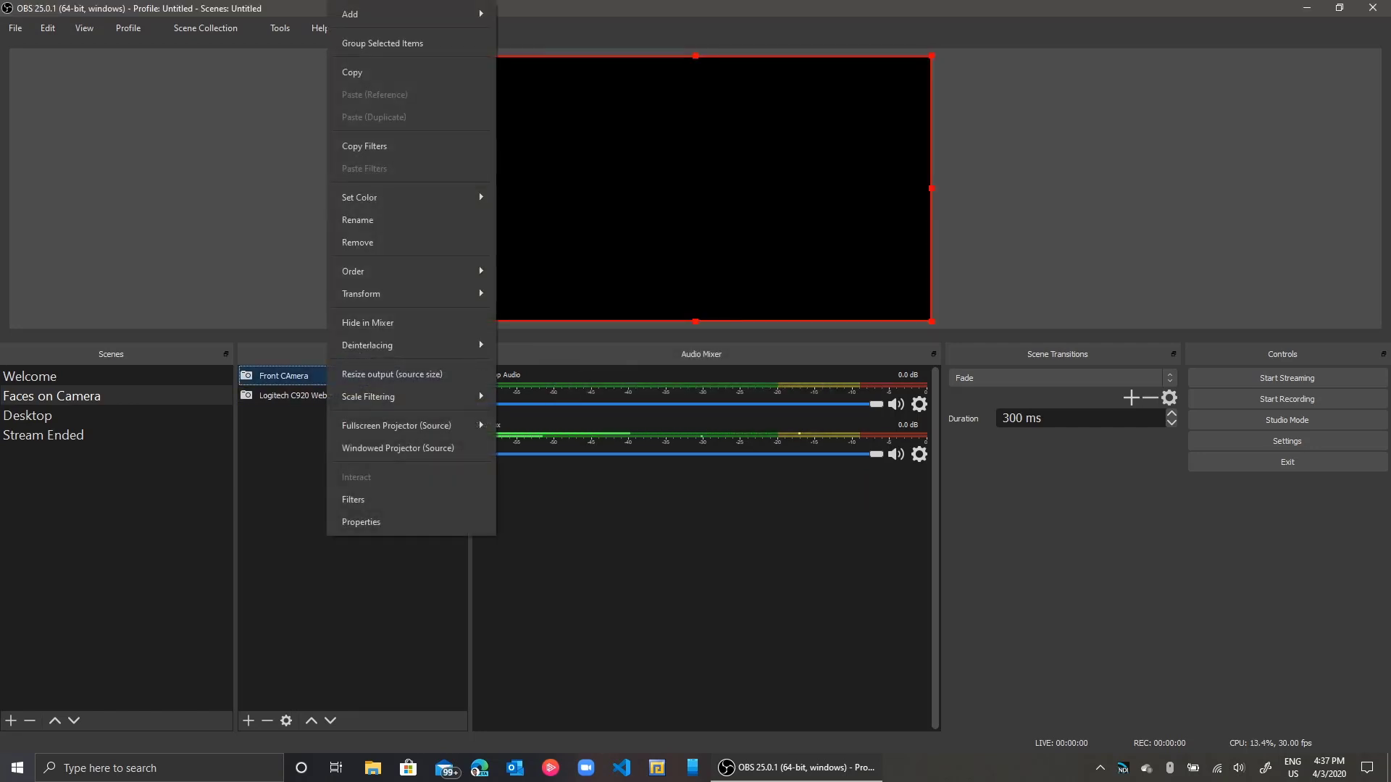
key("Return")
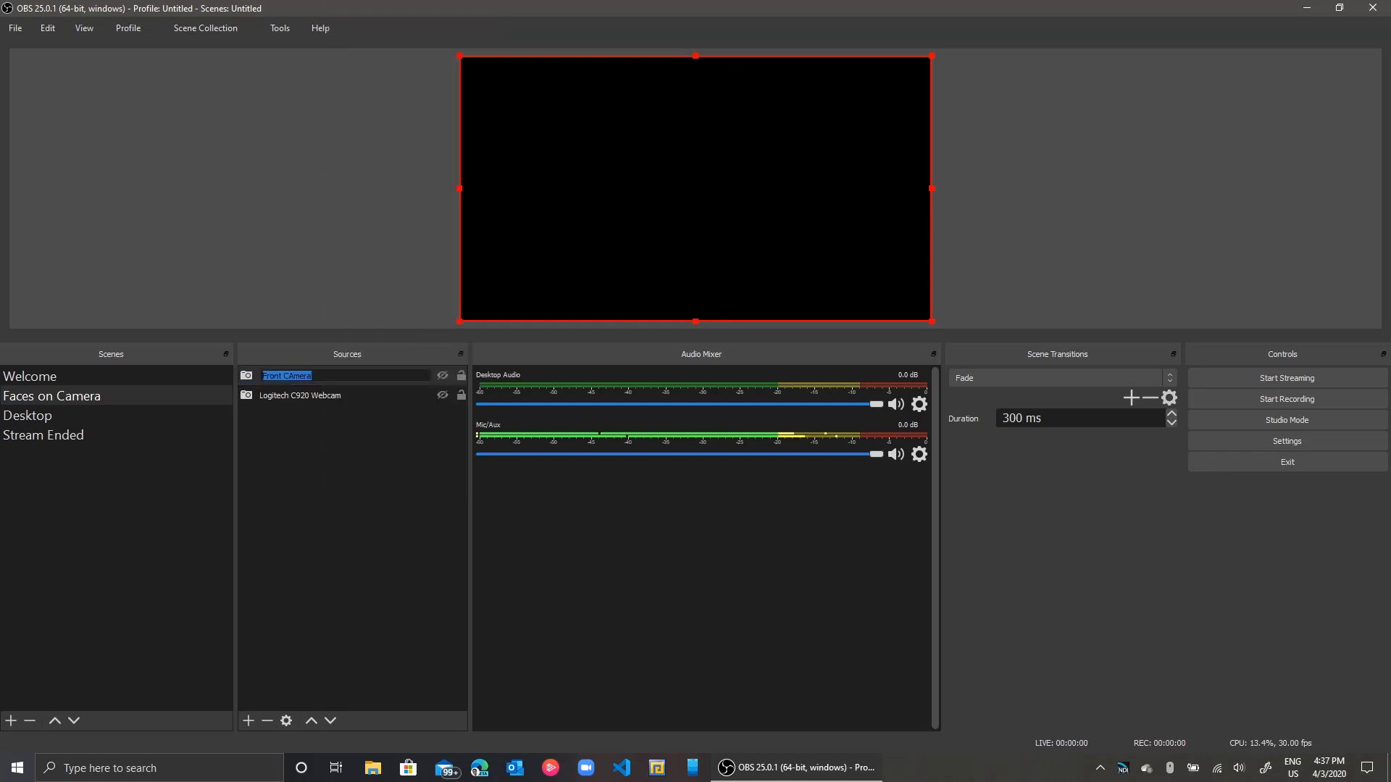
key("Left")
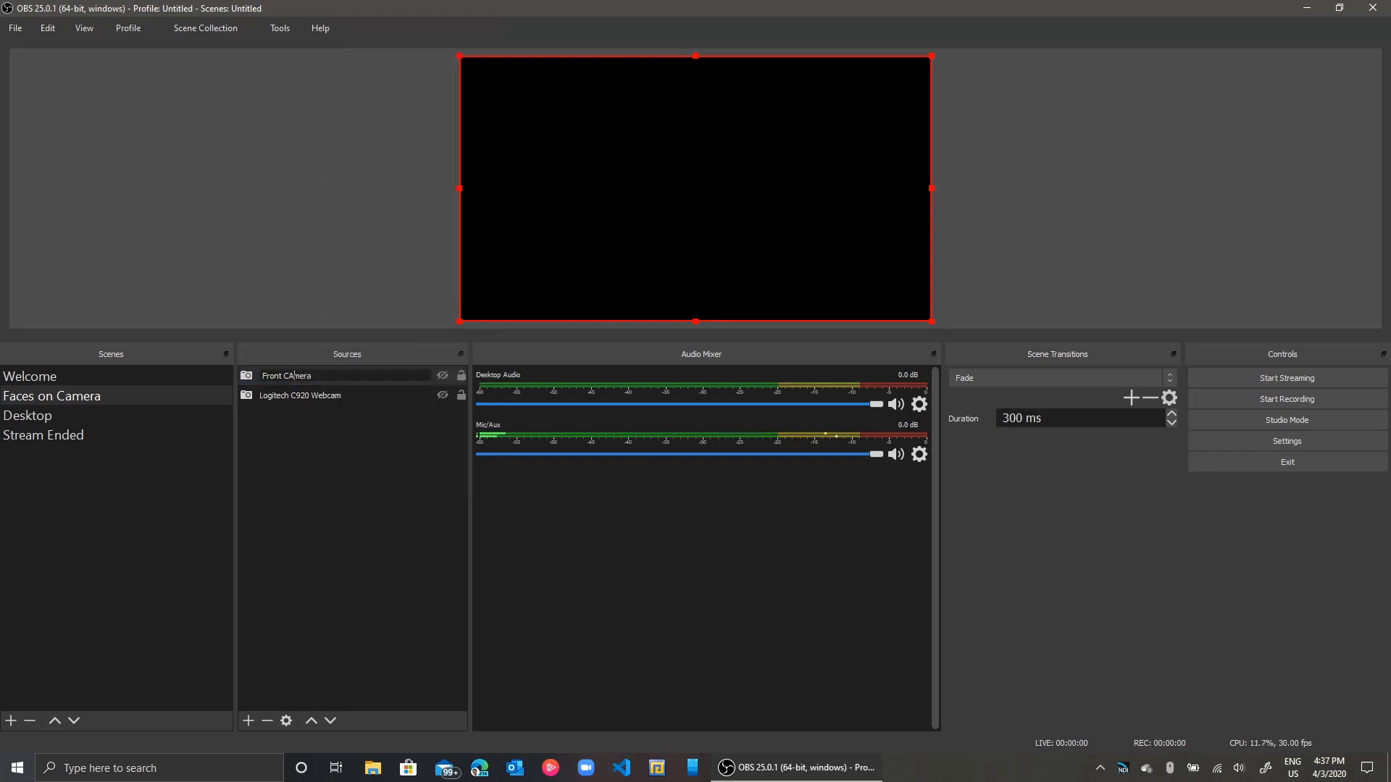
key("BackSpace")
type("a")
key("Return")
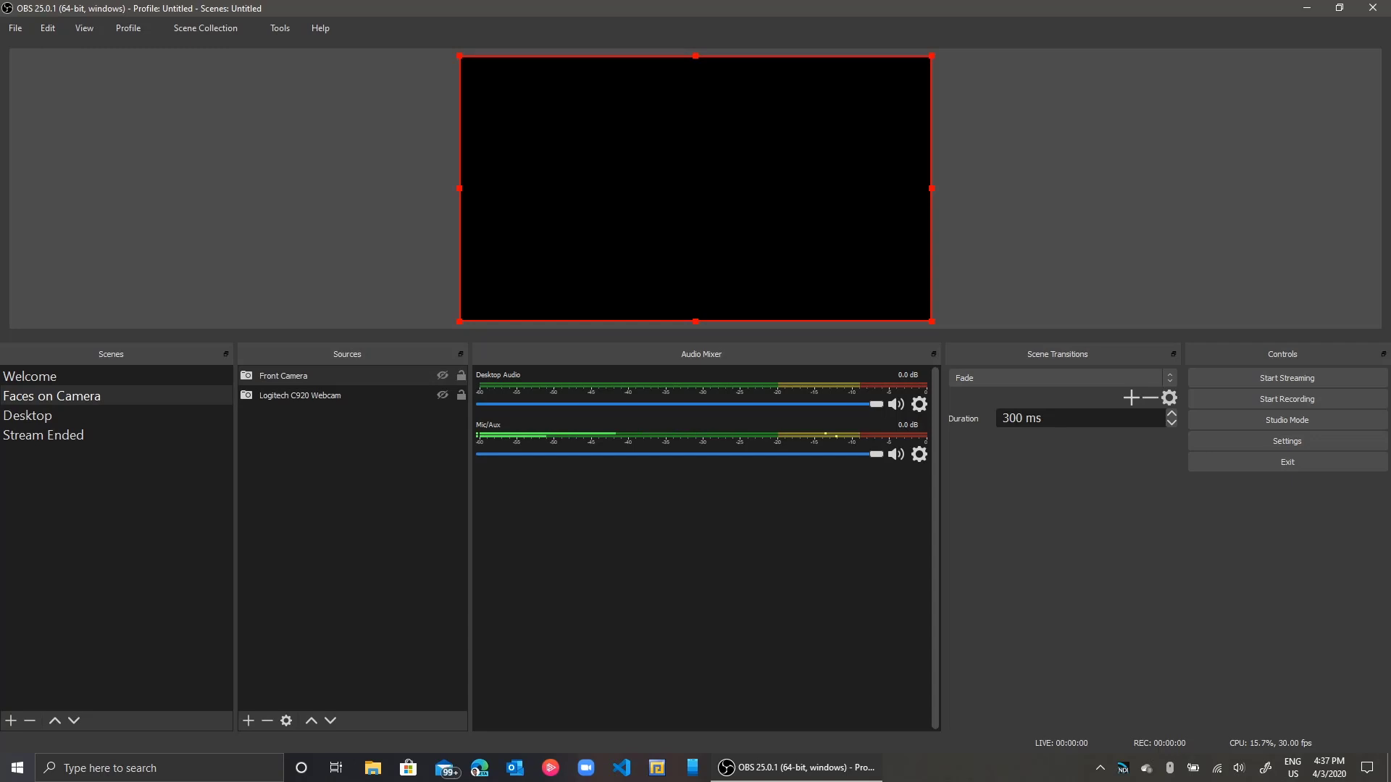
- Show both the Front Camera and Logitech C920 Webcam sources in the scene
left_click(352, 375)
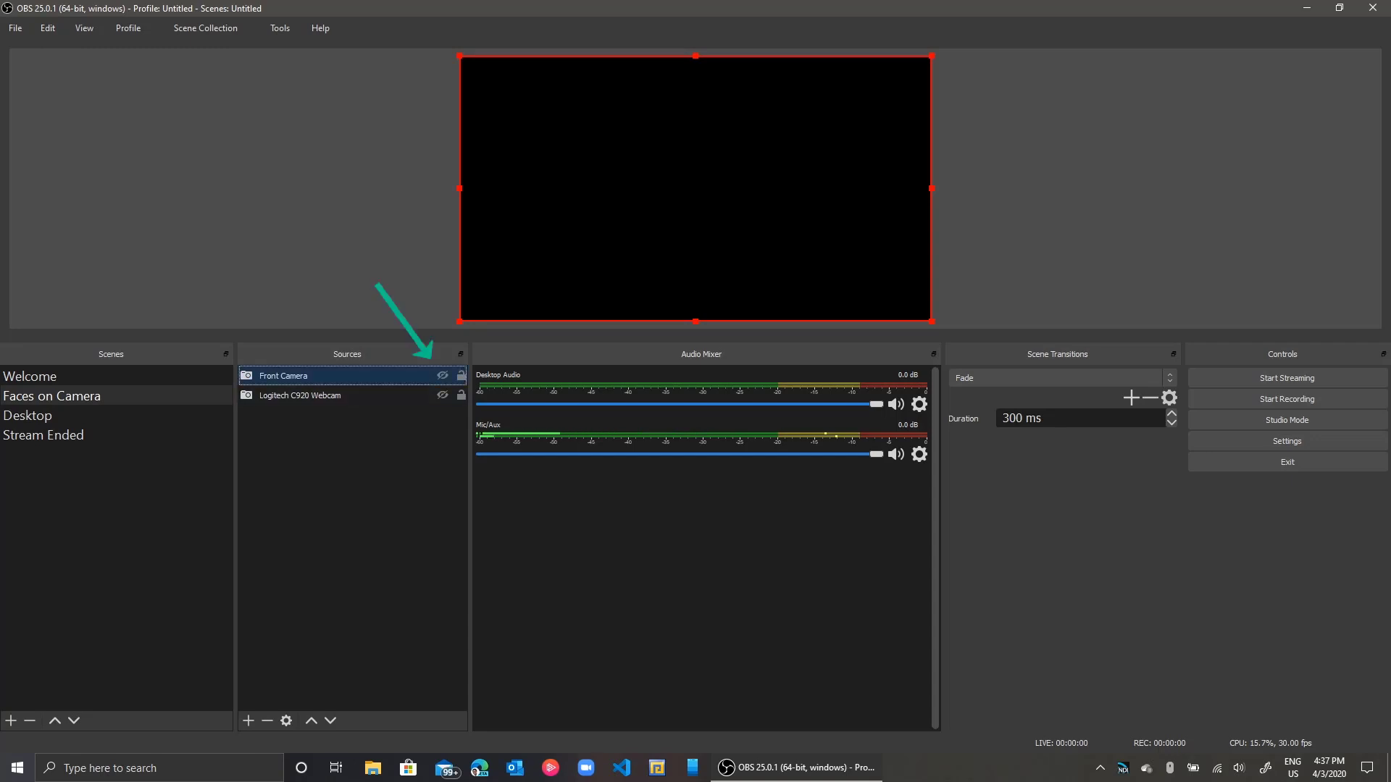
left_click(441, 376)
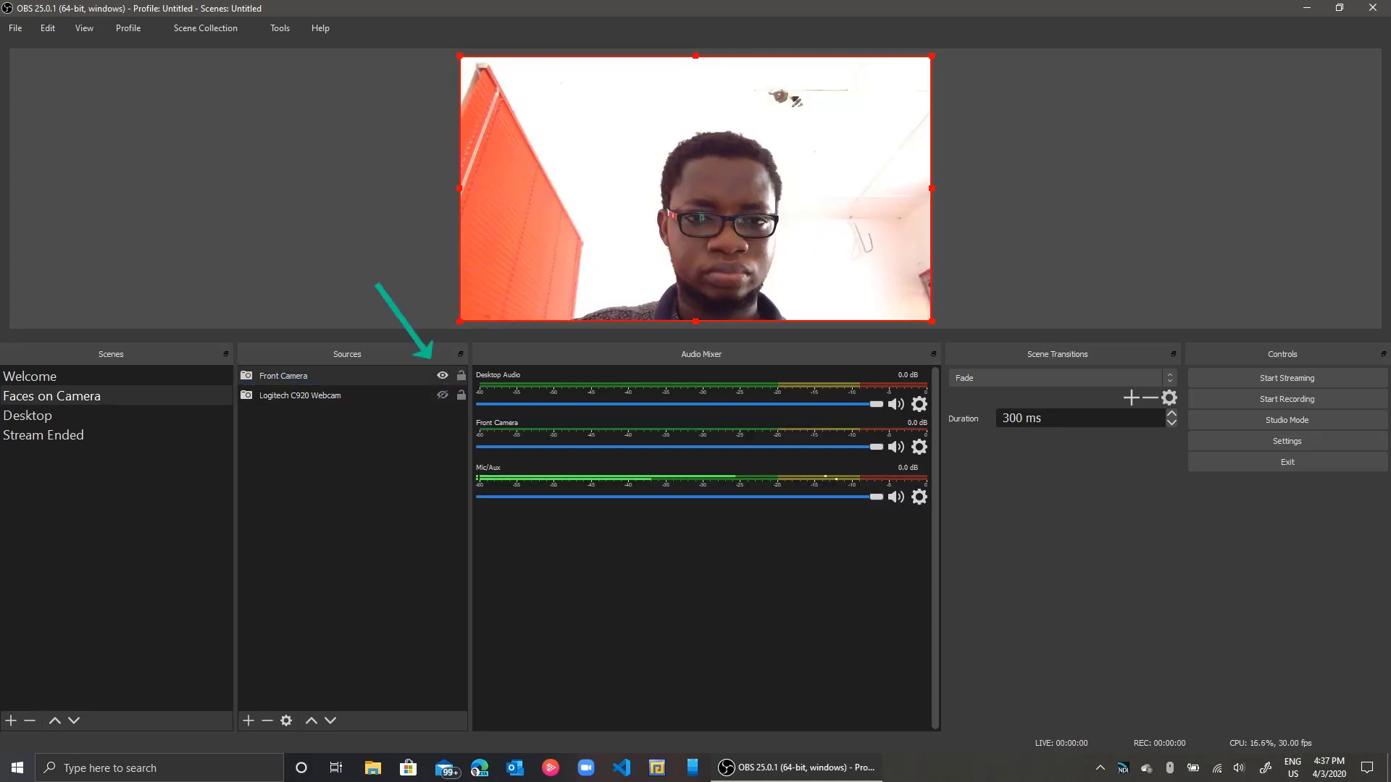
left_click(442, 395)
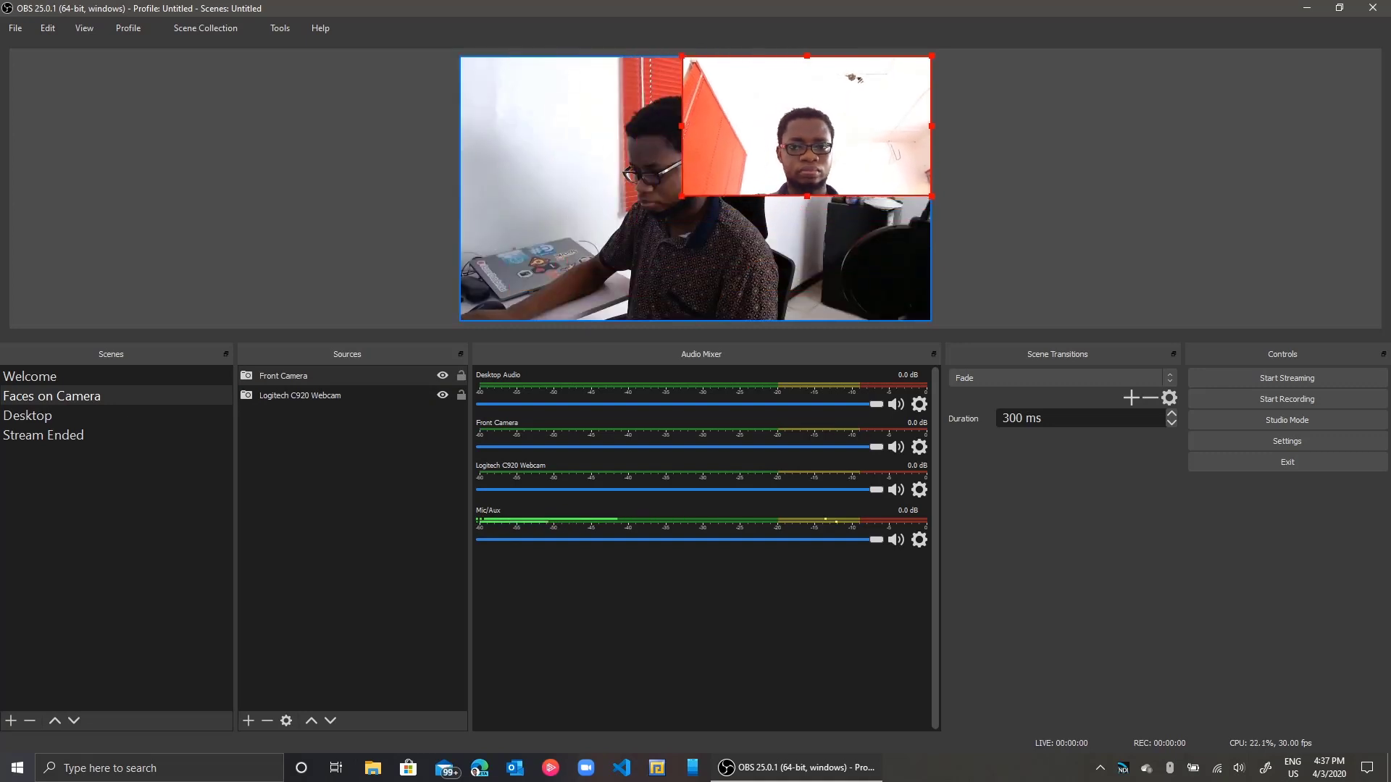
- Shrink the Front Camera and Logitech C920 Webcam feeds to about half the canvas width and place them side by side
left_click_drag(822, 164, 821, 205)
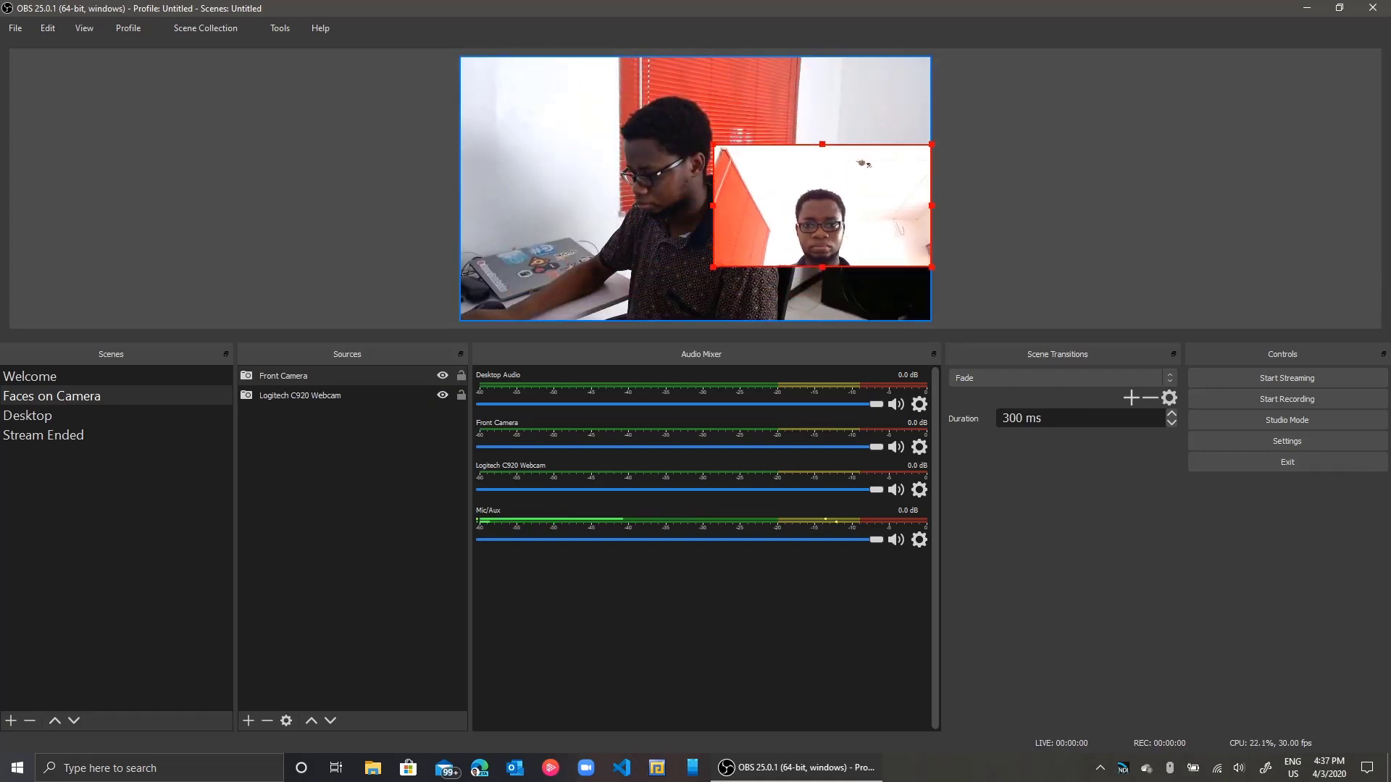
left_click(300, 395)
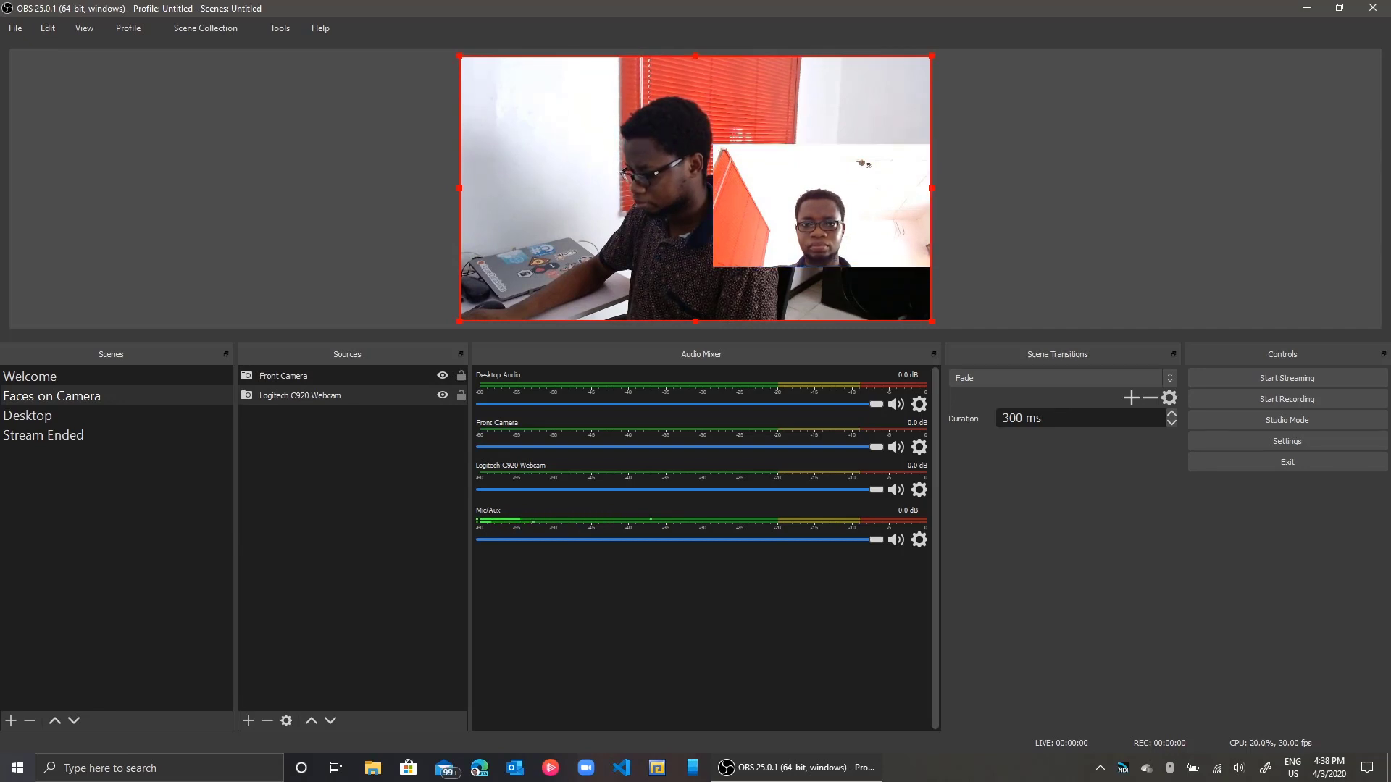
left_click_drag(932, 321, 693, 187)
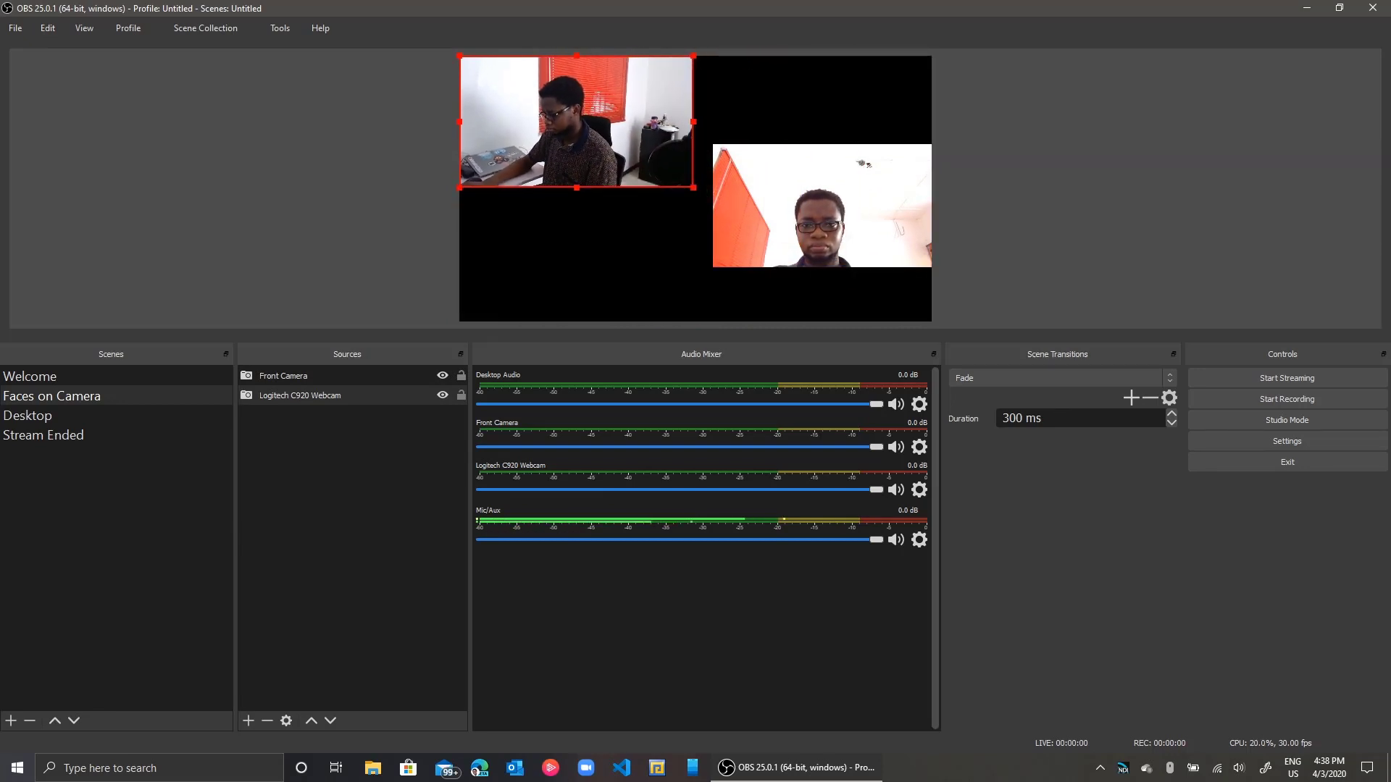
left_click_drag(576, 198, 576, 193)
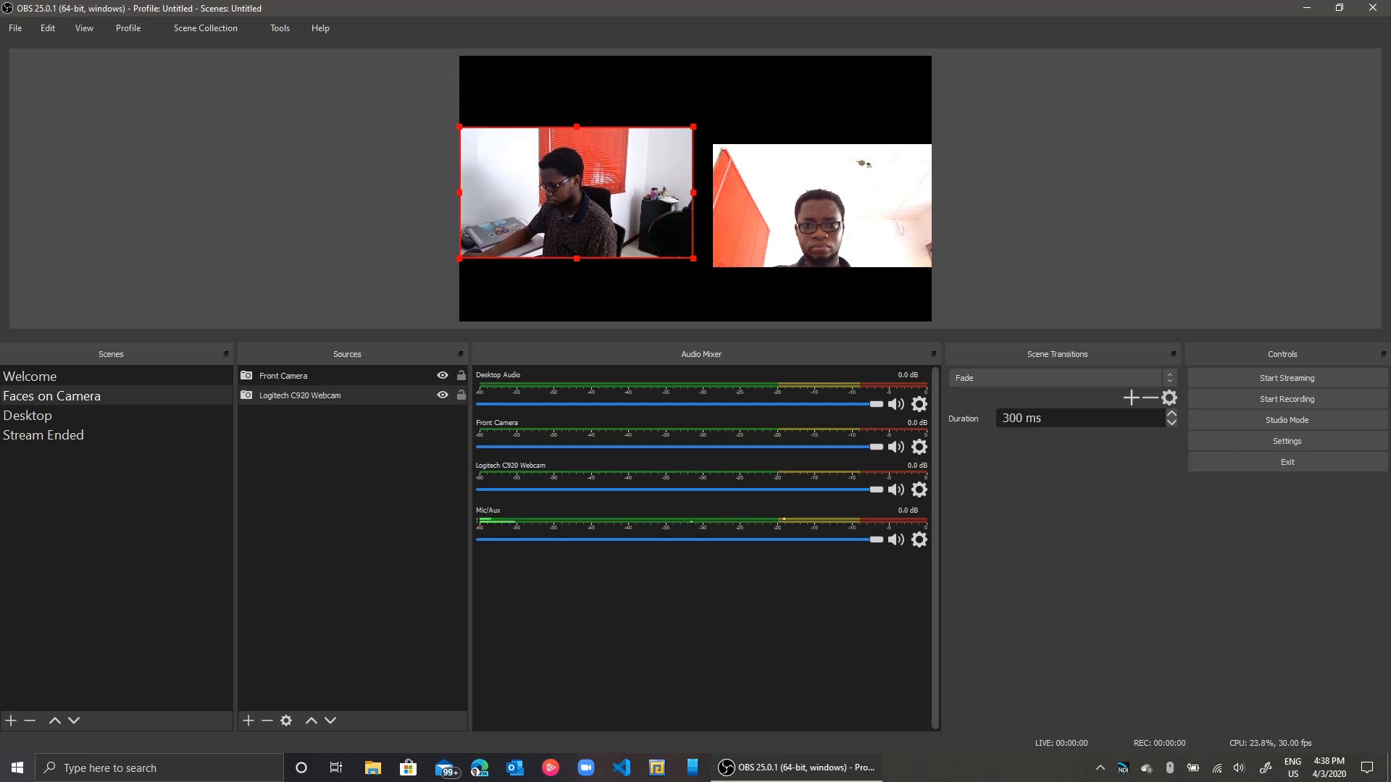
left_click_drag(822, 206, 821, 189)
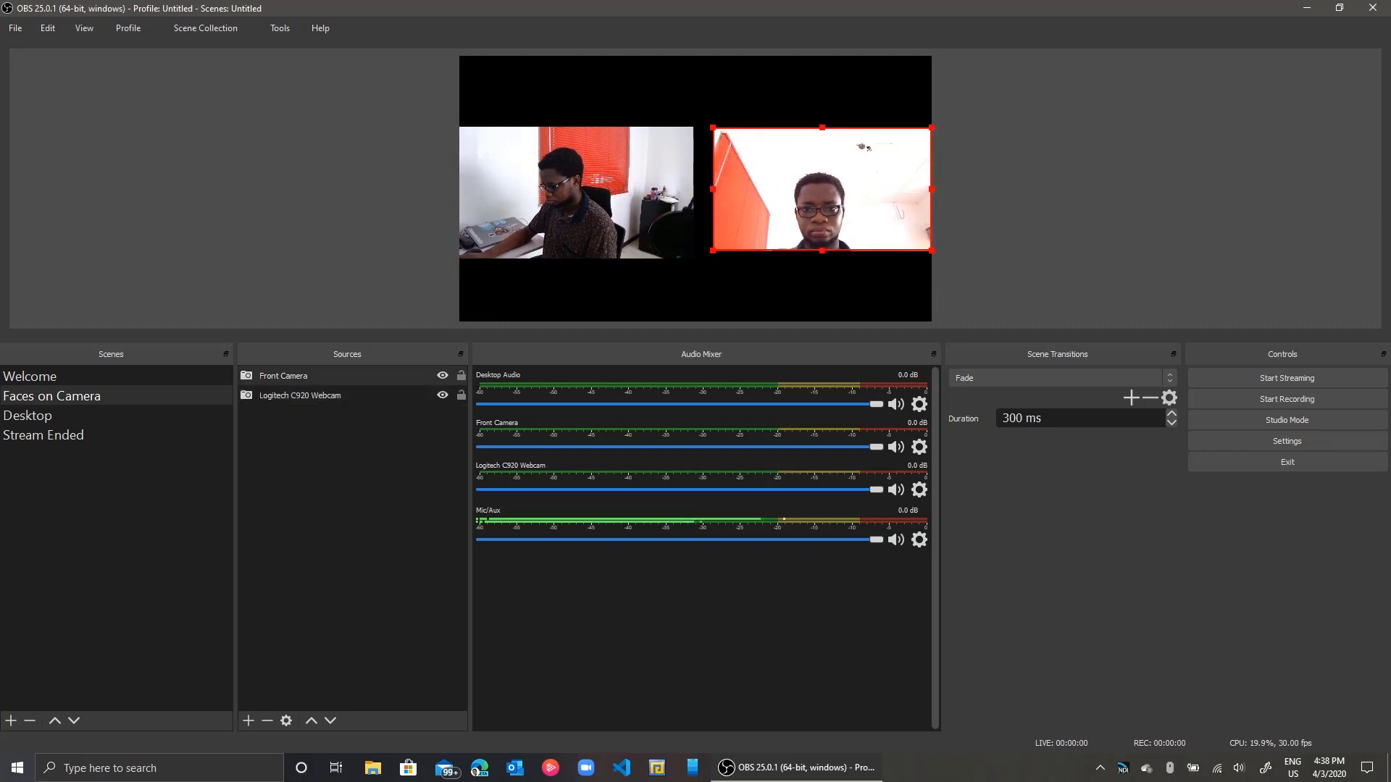
- Enlarge both camera feeds until they meet mid-canvas and align them vertically with each other
left_click(575, 193)
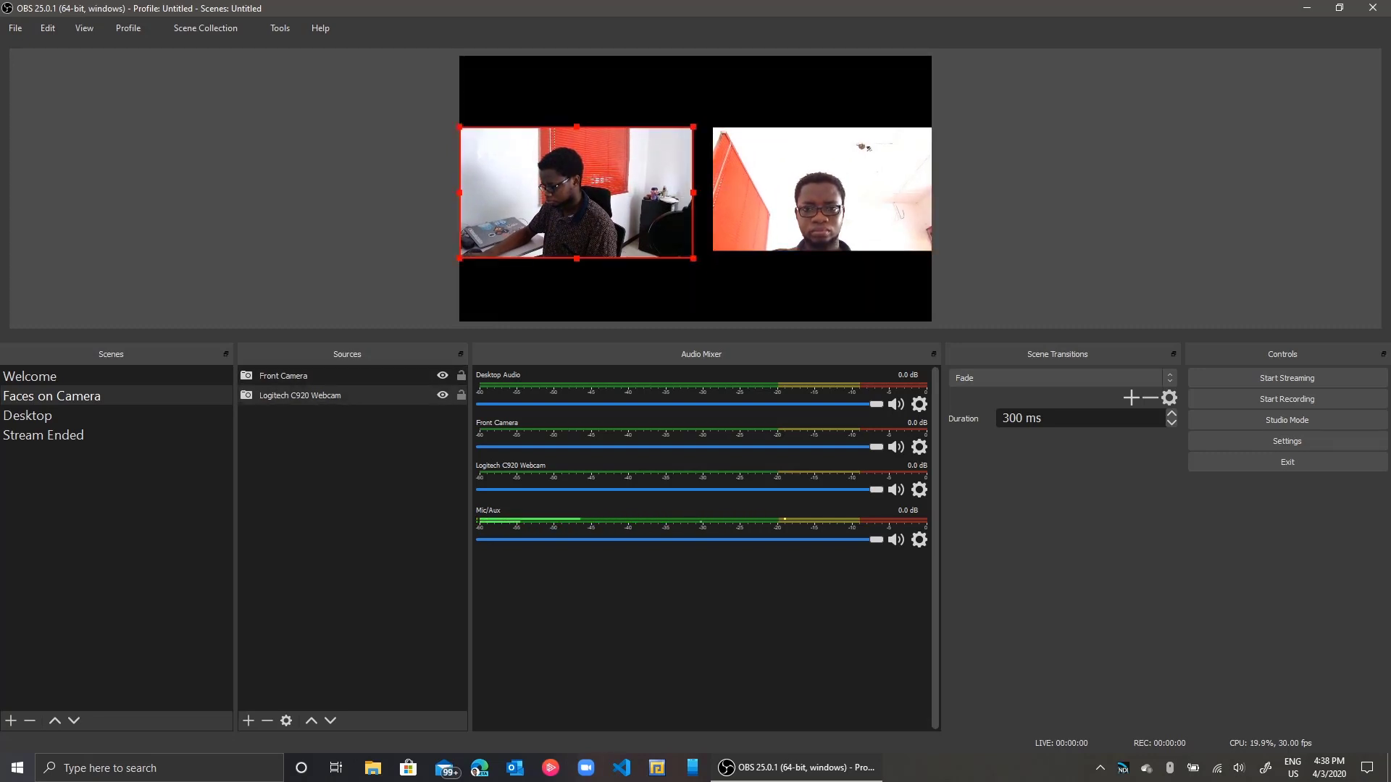
left_click_drag(693, 258, 711, 268)
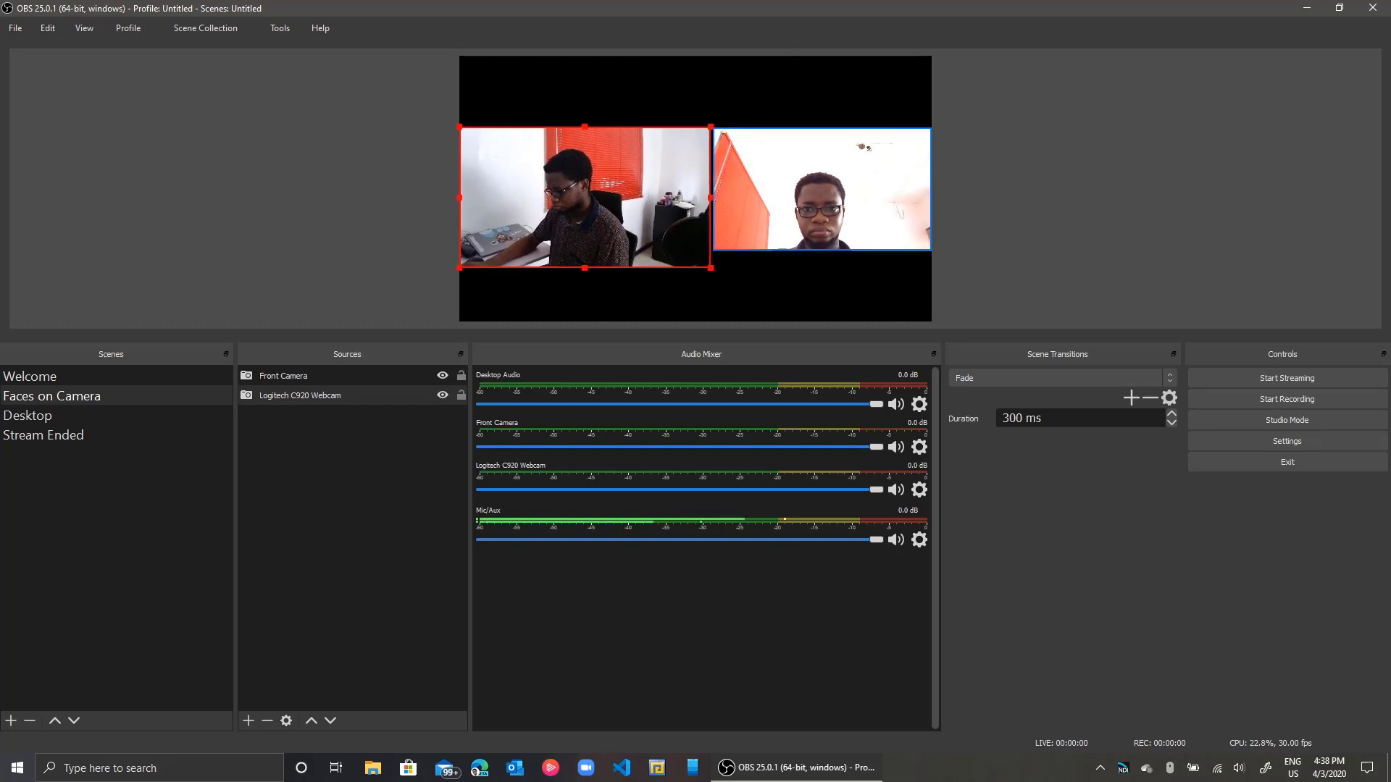
left_click_drag(822, 189, 822, 191)
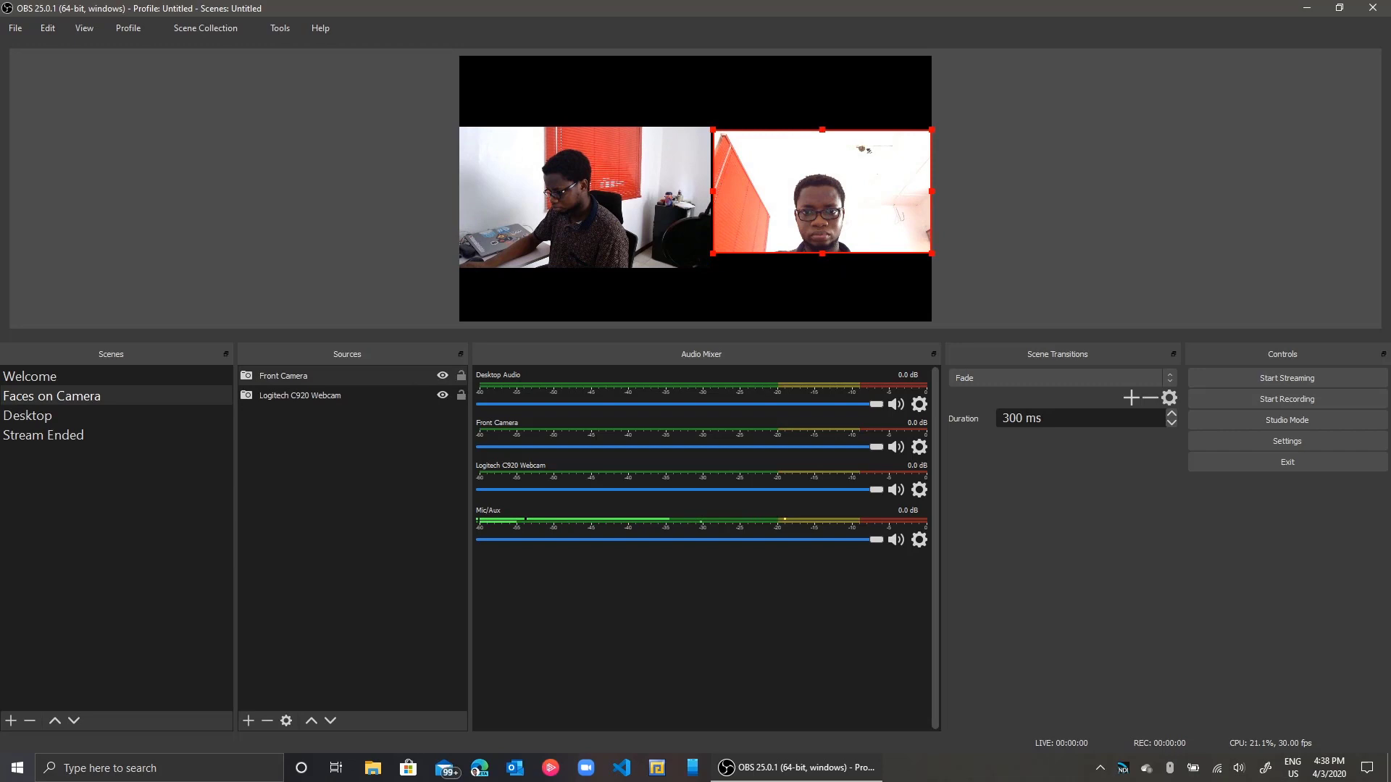
left_click_drag(713, 254, 703, 258)
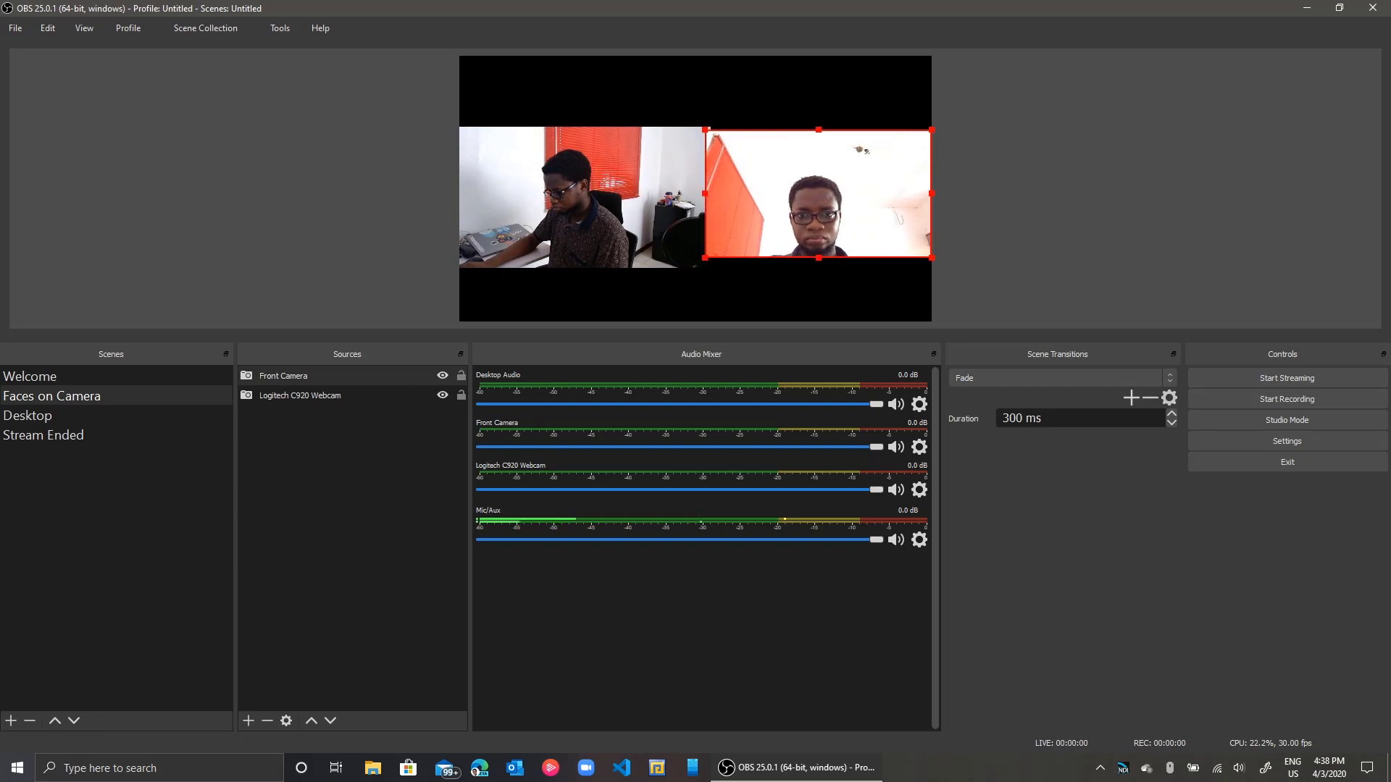
left_click_drag(820, 194, 820, 197)
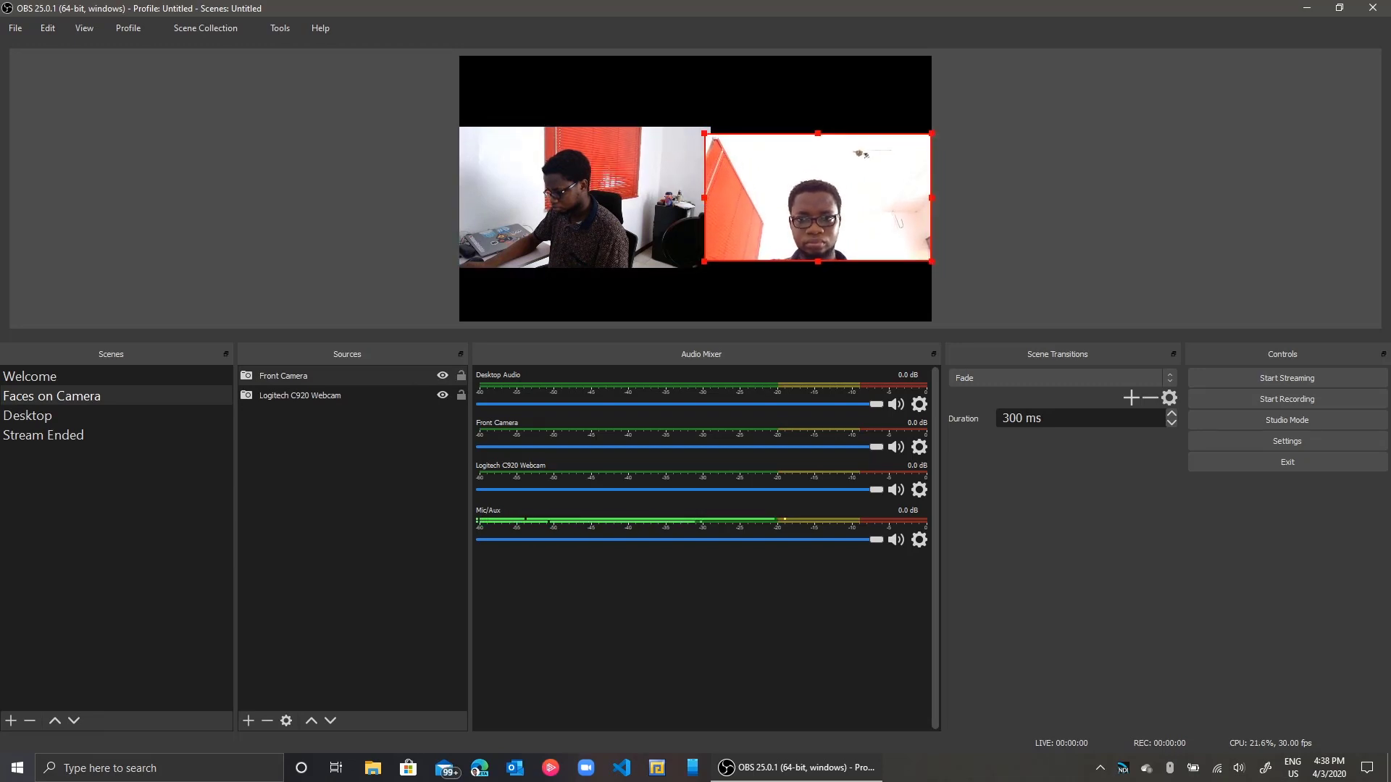
left_click_drag(585, 197, 585, 195)
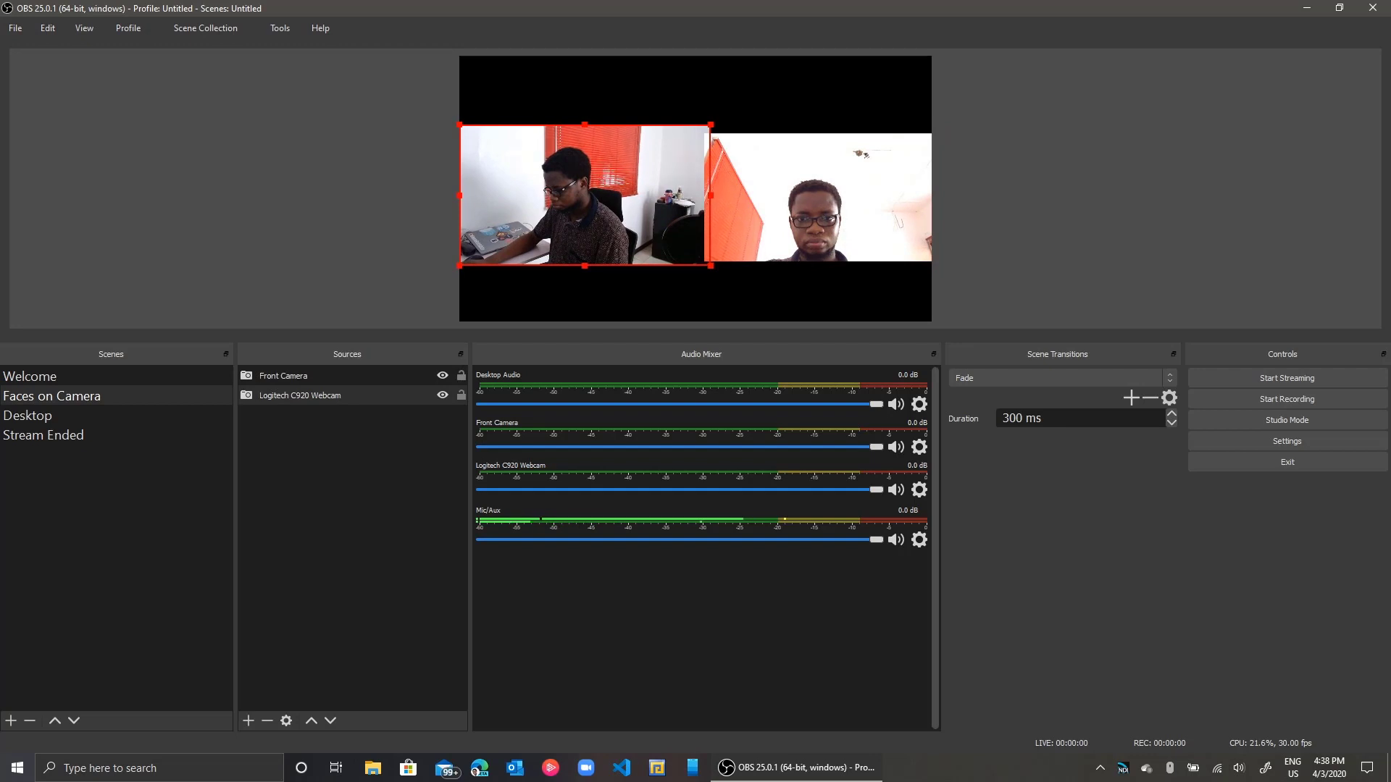
key("Escape")
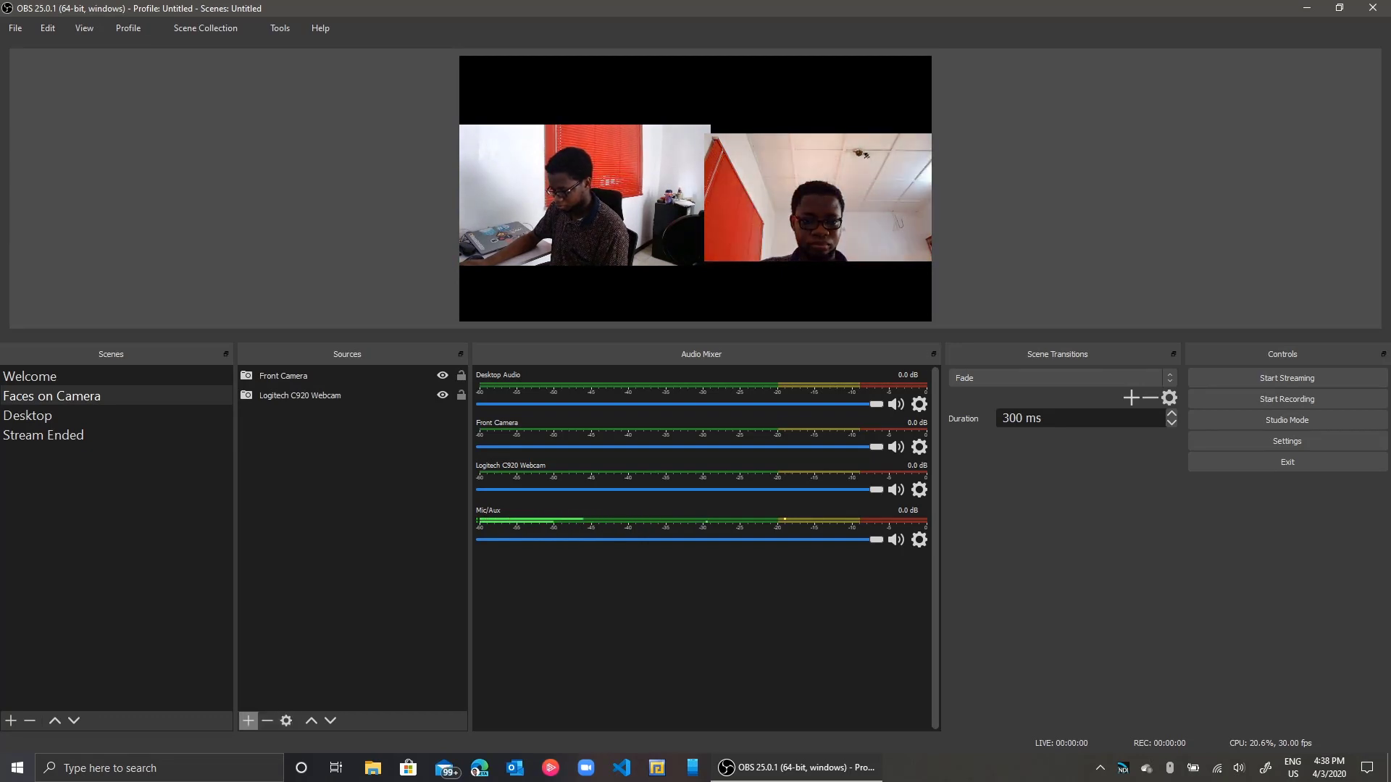
- Add a new Media Source named "Background Video" to the Faces on Camera scene
left_click(248, 721)
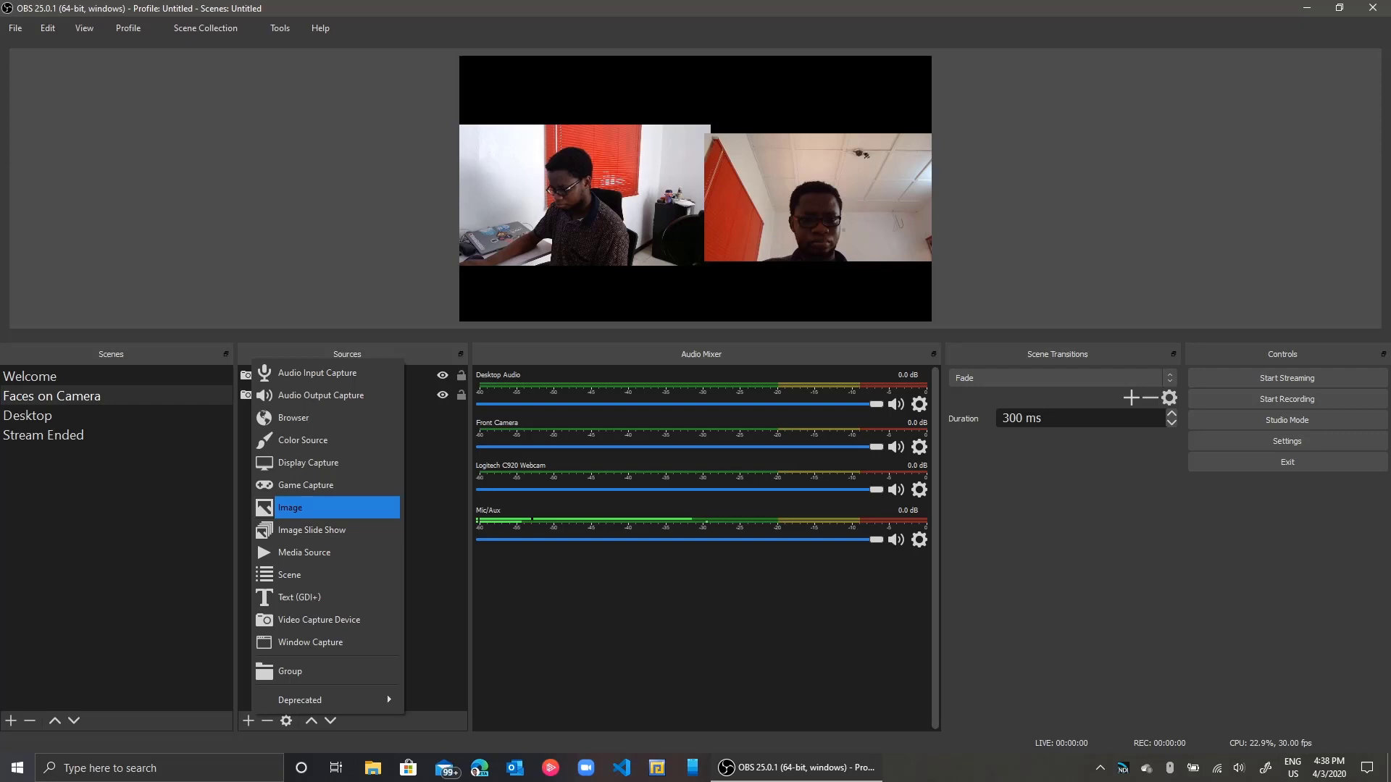
key("Down")
key("Down")
key("Down")
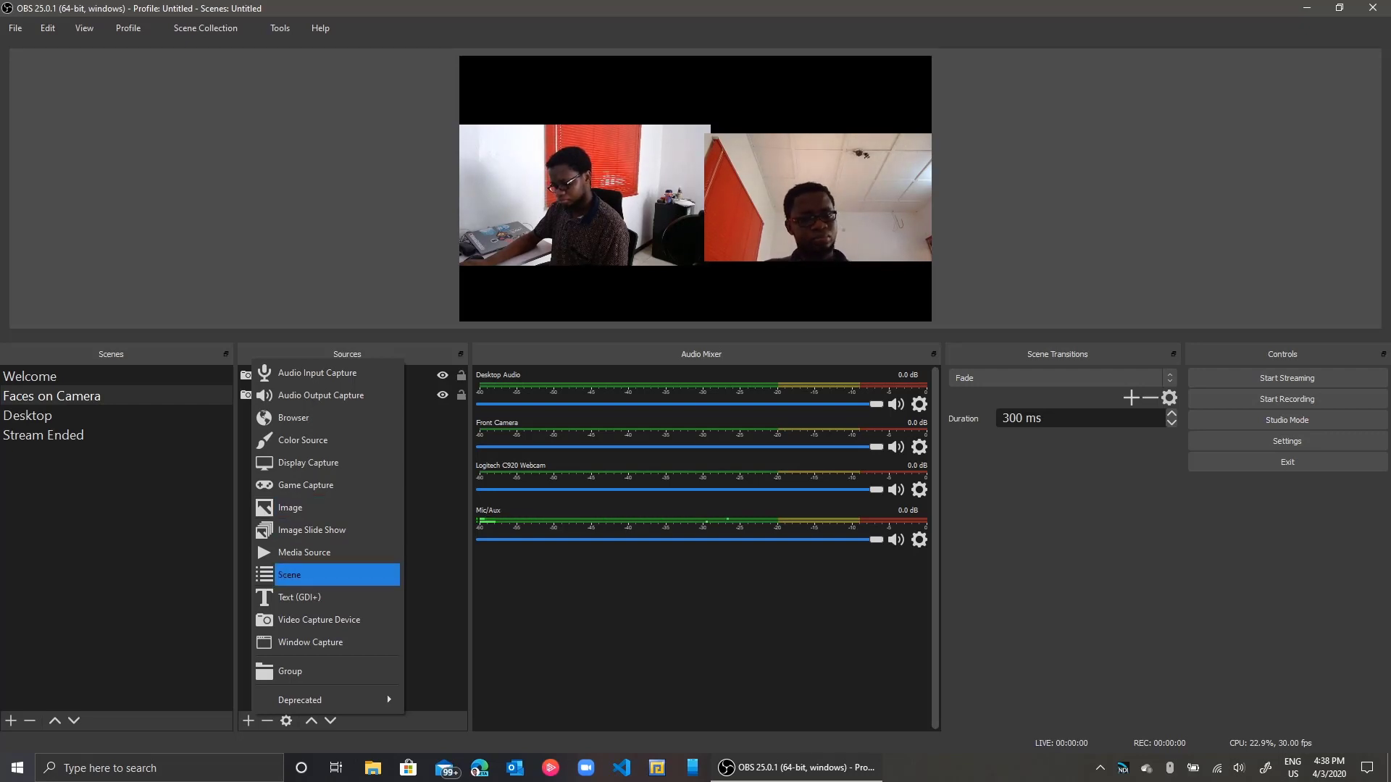
key("Down")
key("Down")
key("Down")
key("Up")
key("Up")
key("Up")
key("Up")
key("Up")
key("Up")
key("Up")
key("Up")
key("Up")
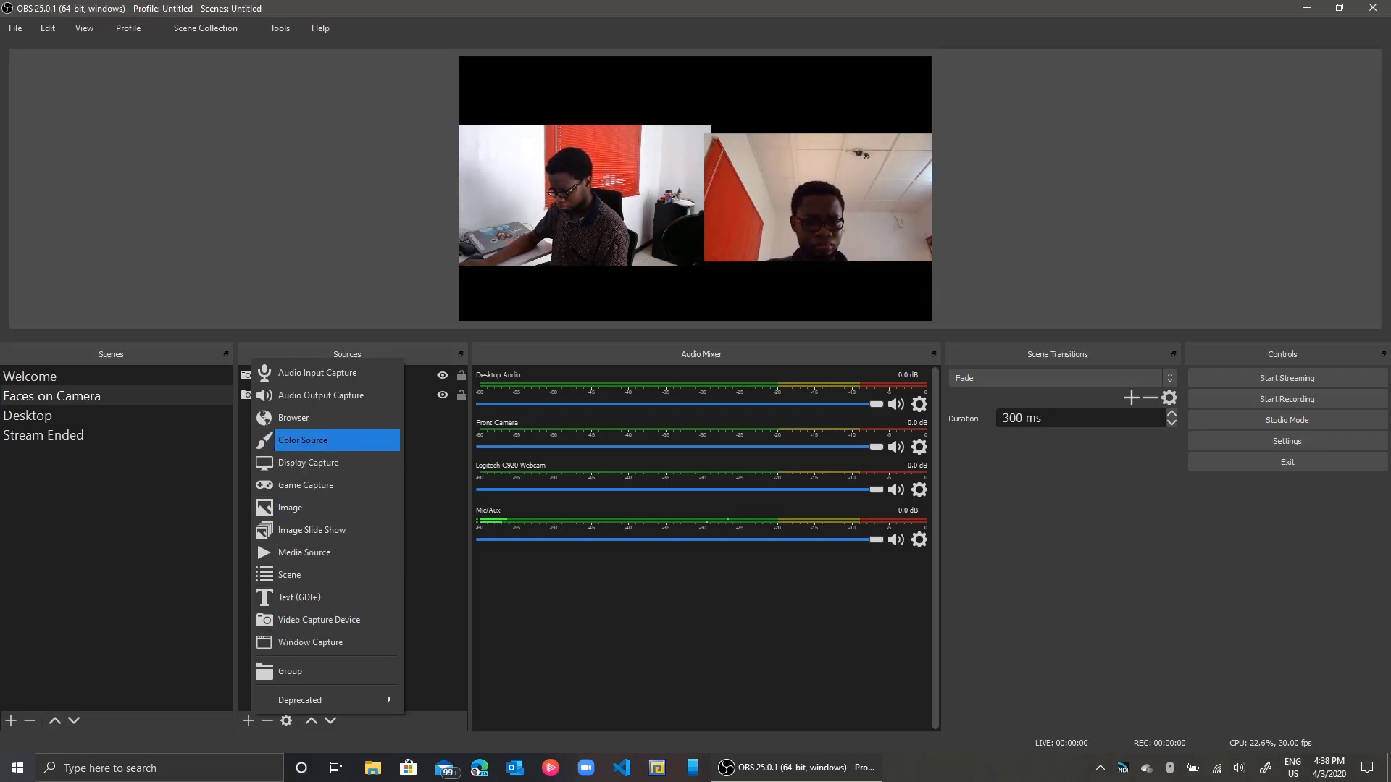
key("Up")
key("Up")
key("Up")
key("Down")
key("Down")
key("Down")
key("Down")
key("Down")
key("Down")
key("Down")
key("Down")
key("Down")
key("Down")
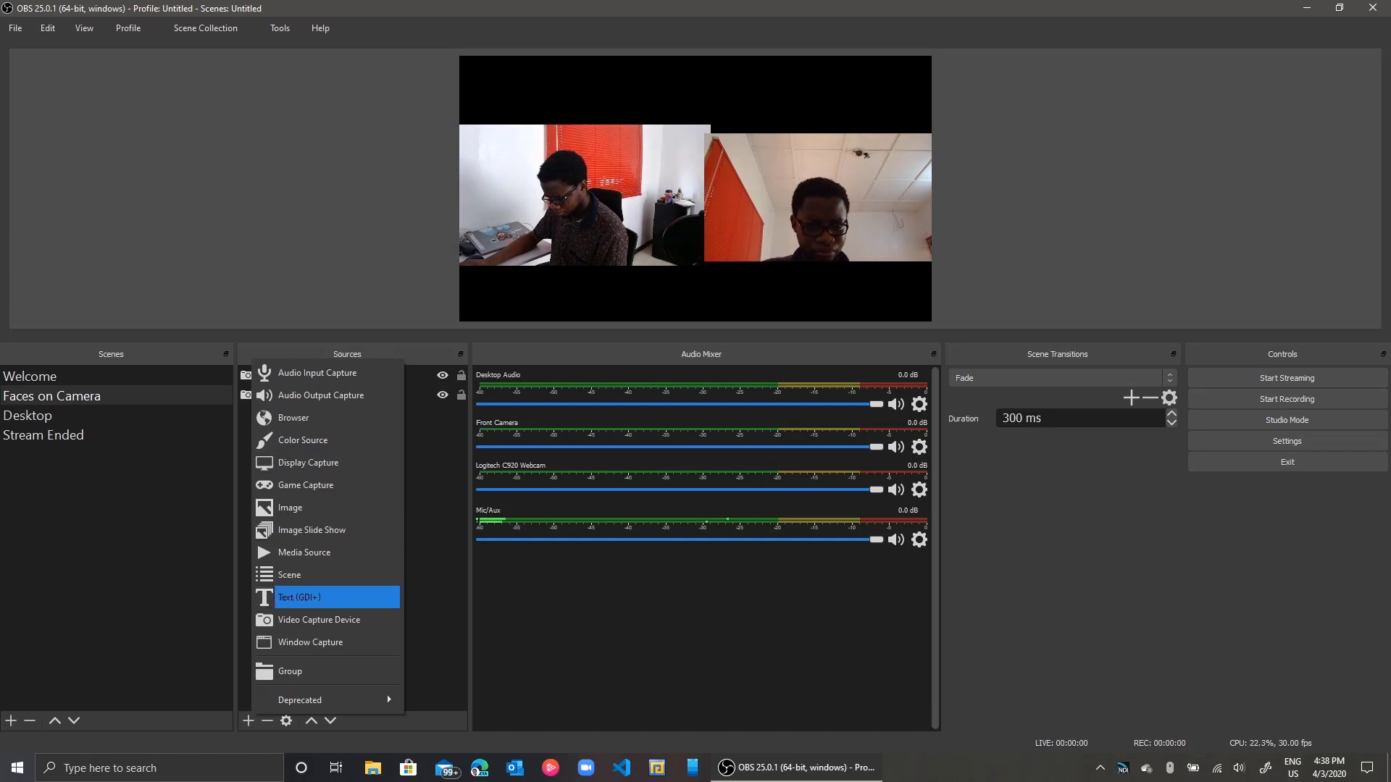
key("Up")
key("Up")
key("Return")
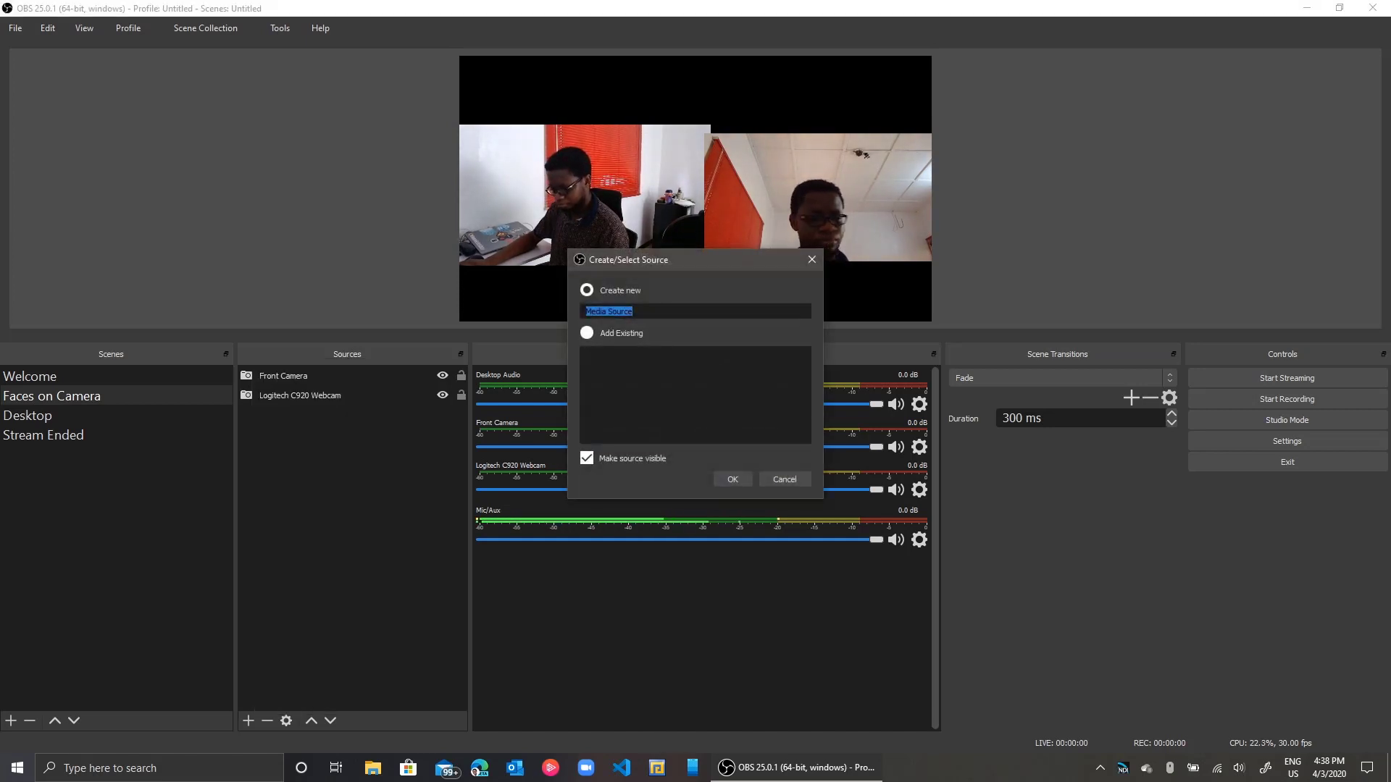
type("Backgro")
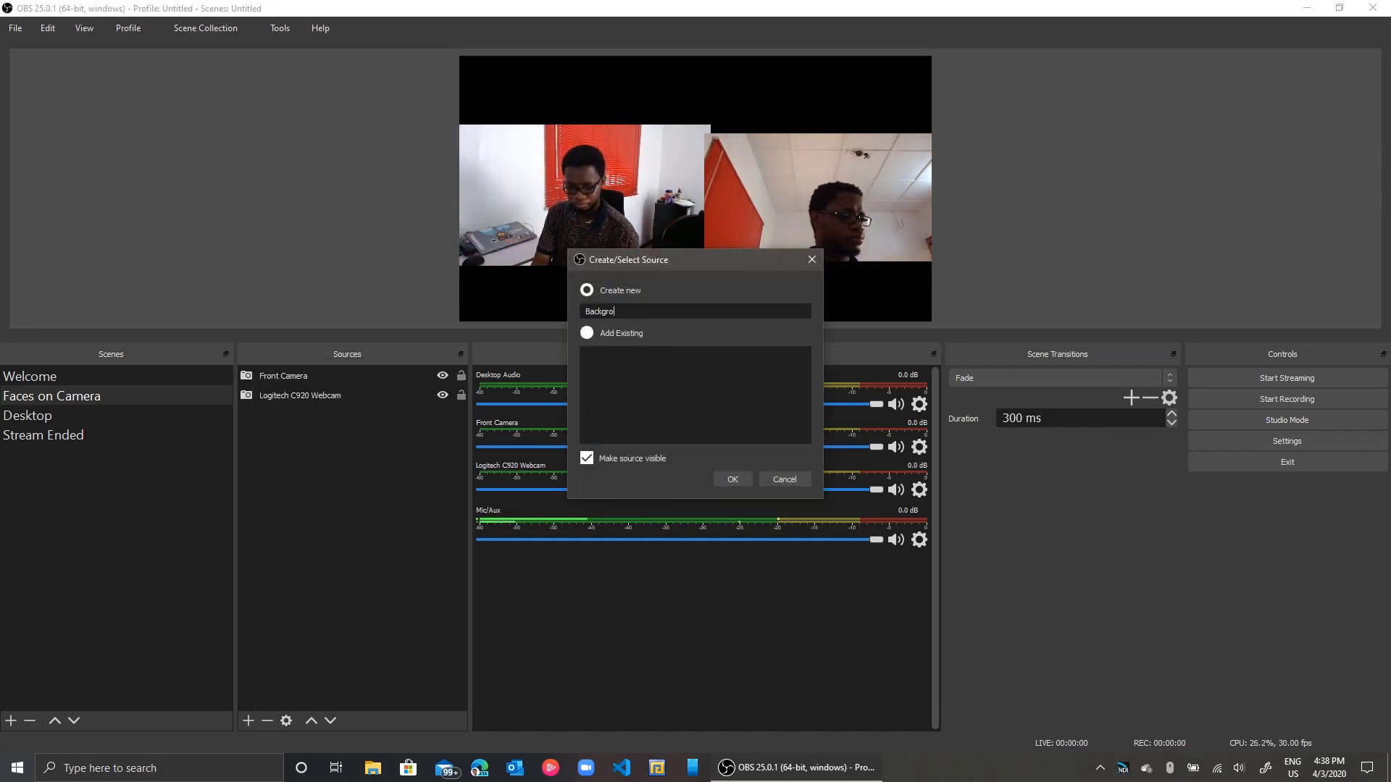
type("und Vide")
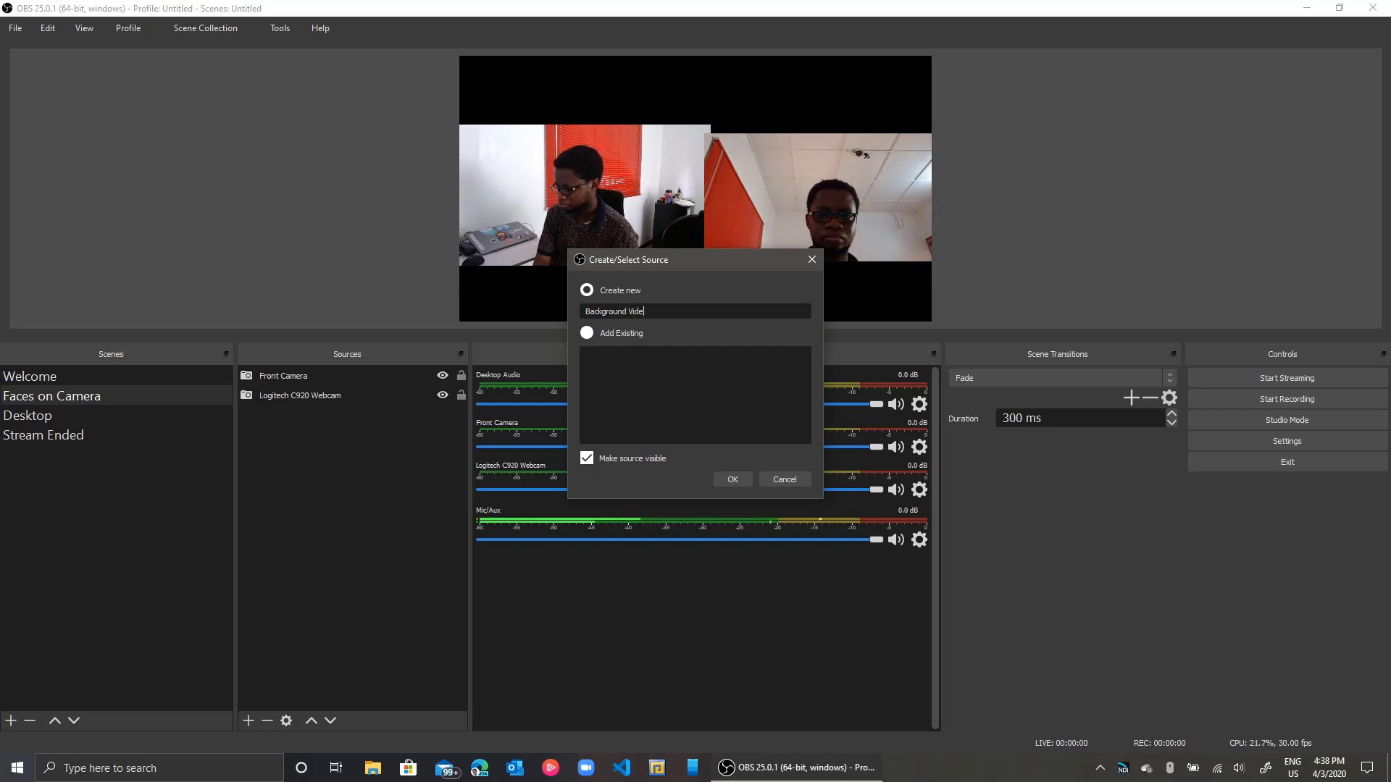
type("o")
key("Return")
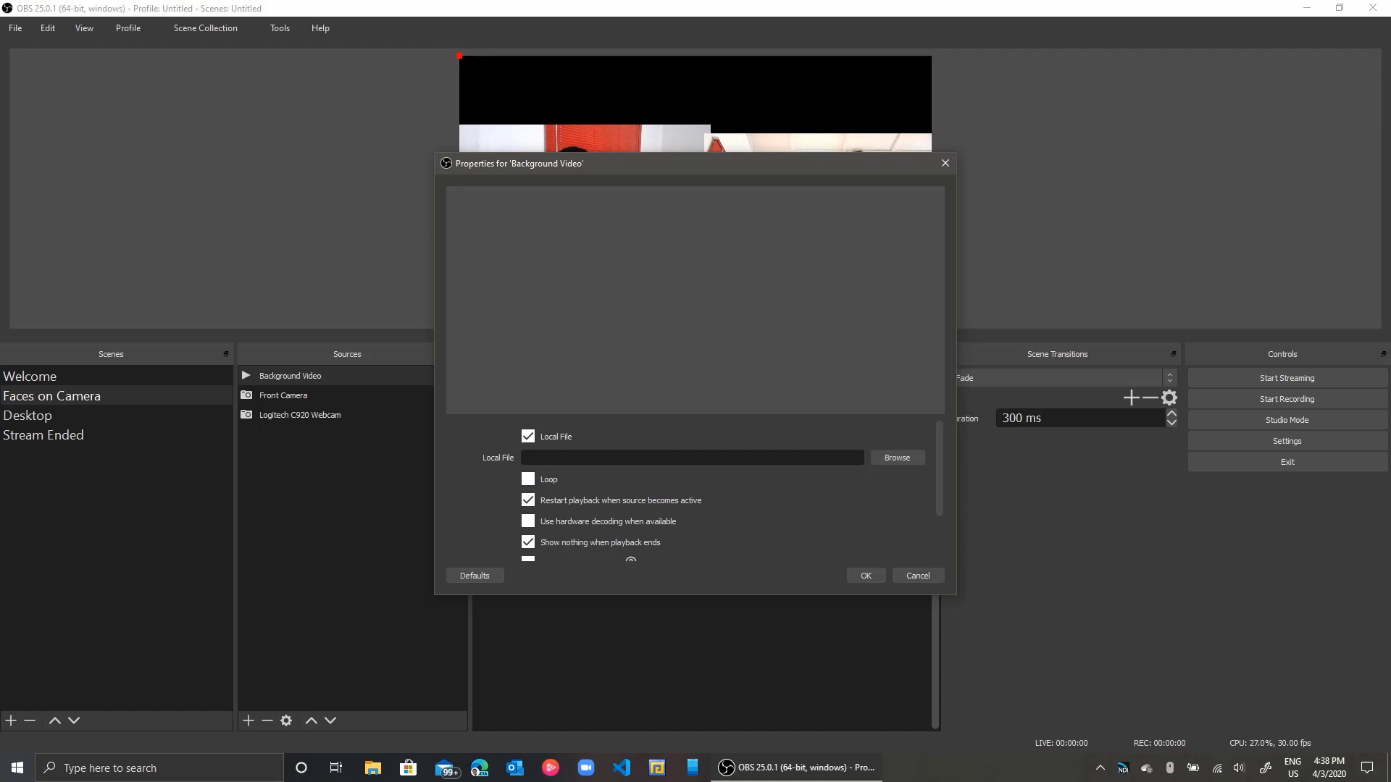
- Load the local file "Pexels Videos 1396928" from Downloads into the Background Video source and accept its properties
left_click(897, 458)
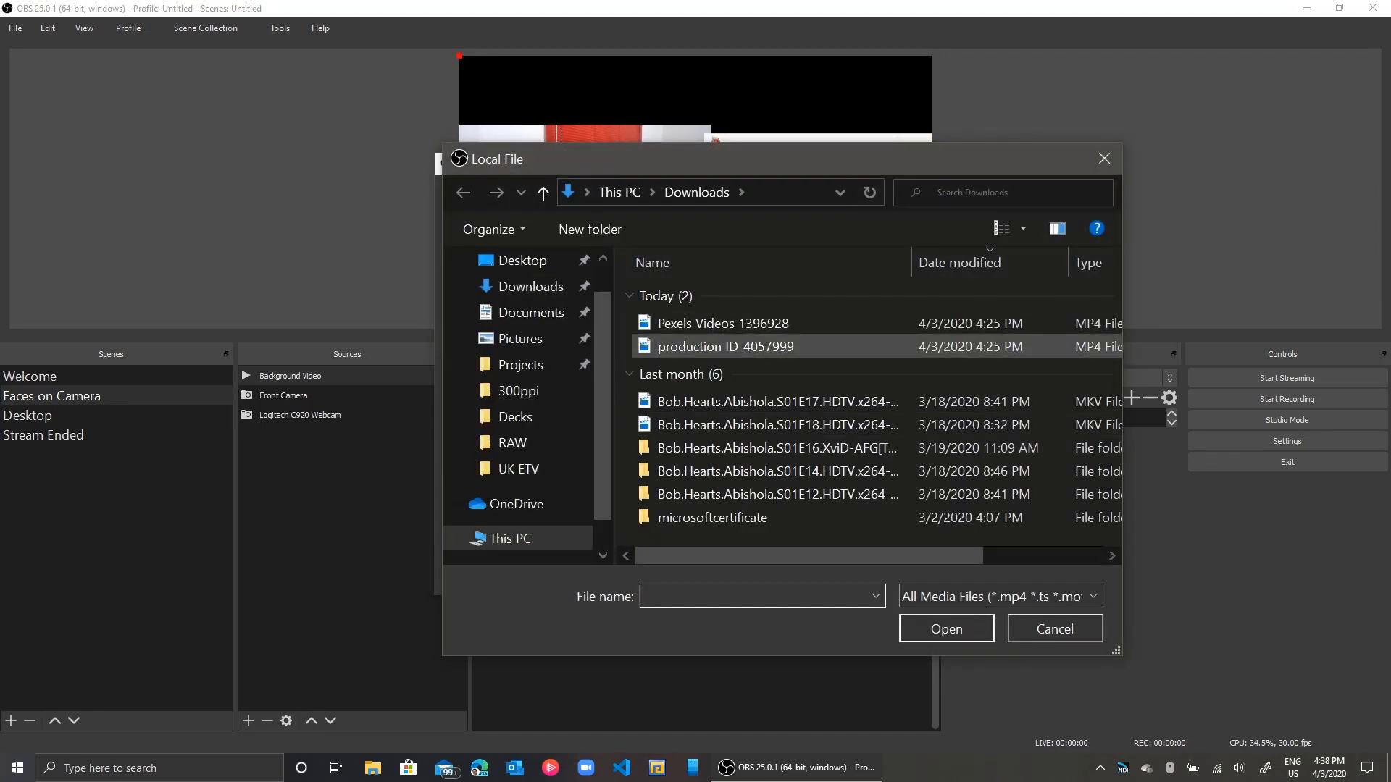
double_click(723, 323)
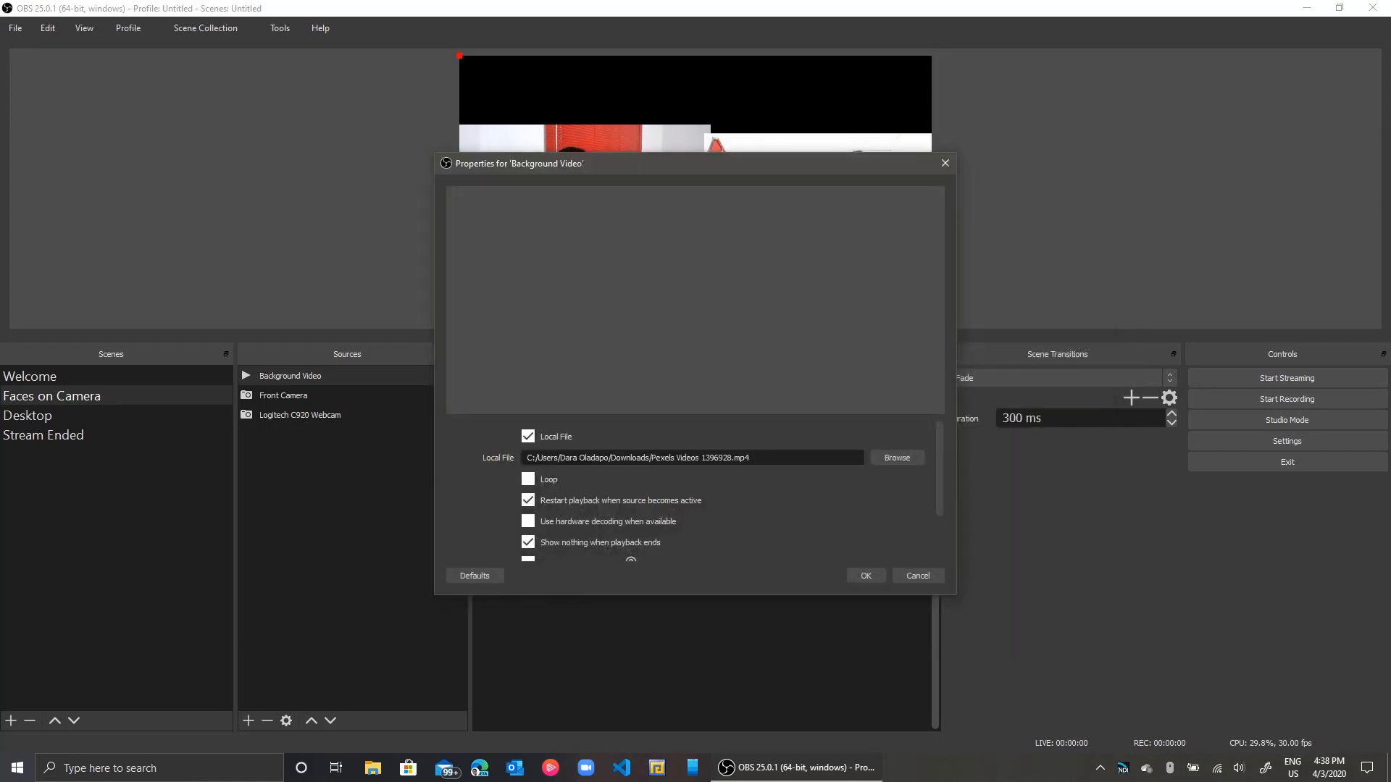
scroll(692, 489, "down", 2)
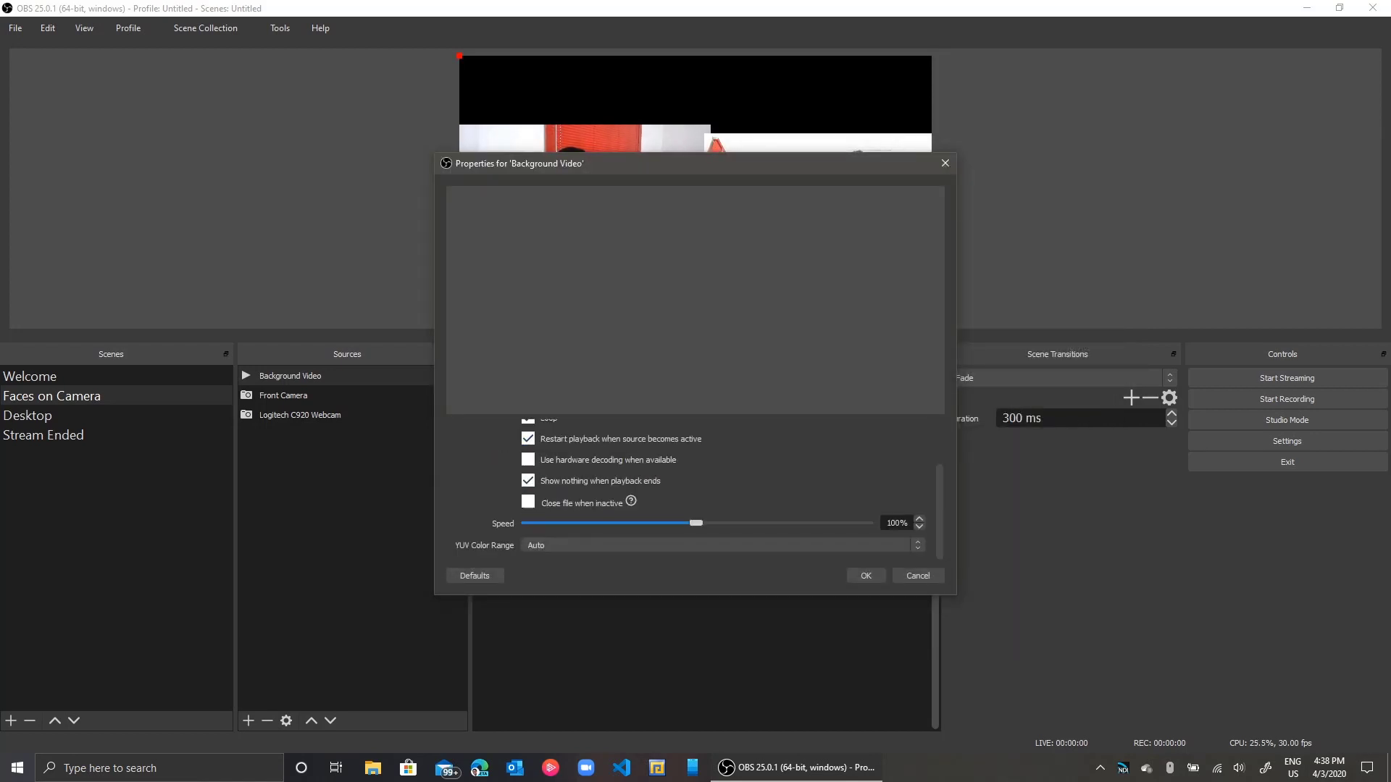
left_click(866, 575)
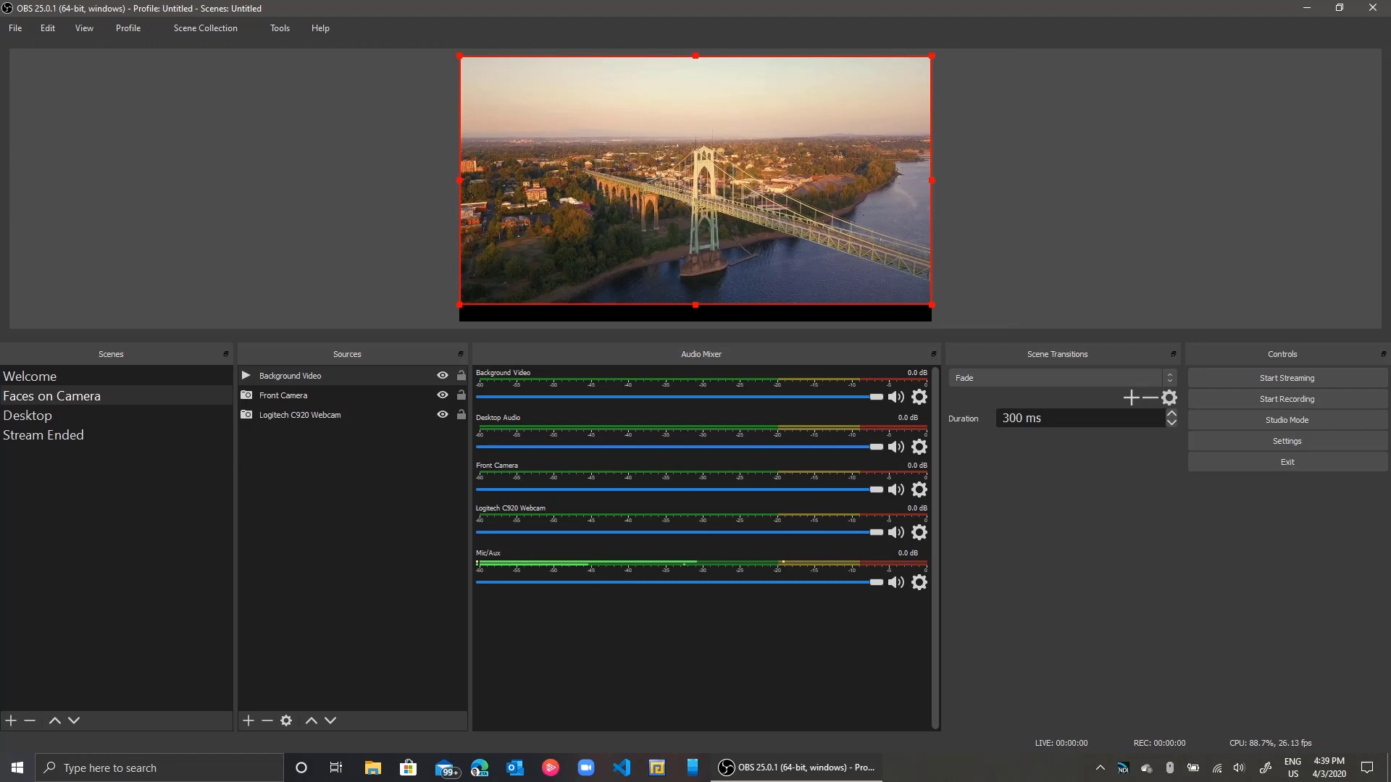
- Enlarge the background video to cover the whole canvas and move it below both cameras in the source order
left_click_drag(932, 304, 963, 321)
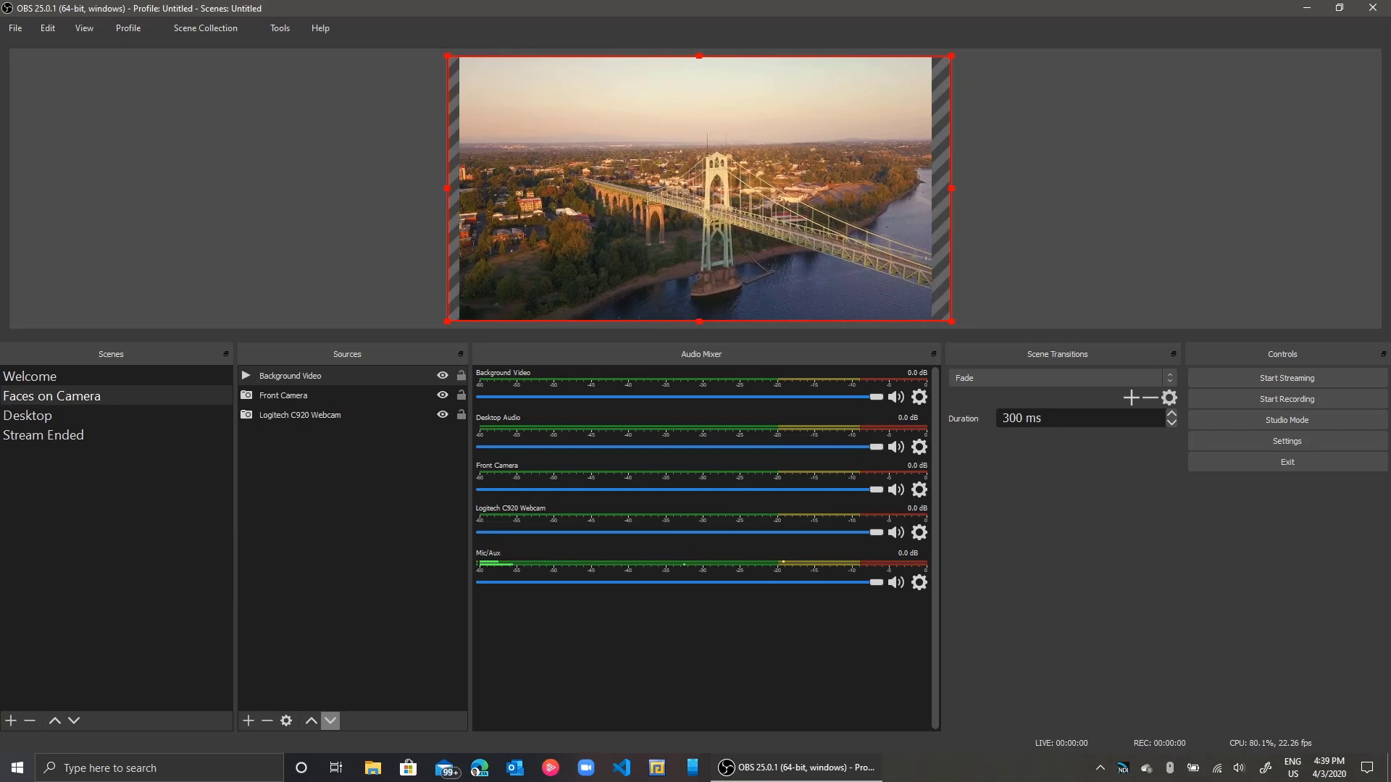
left_click(330, 721)
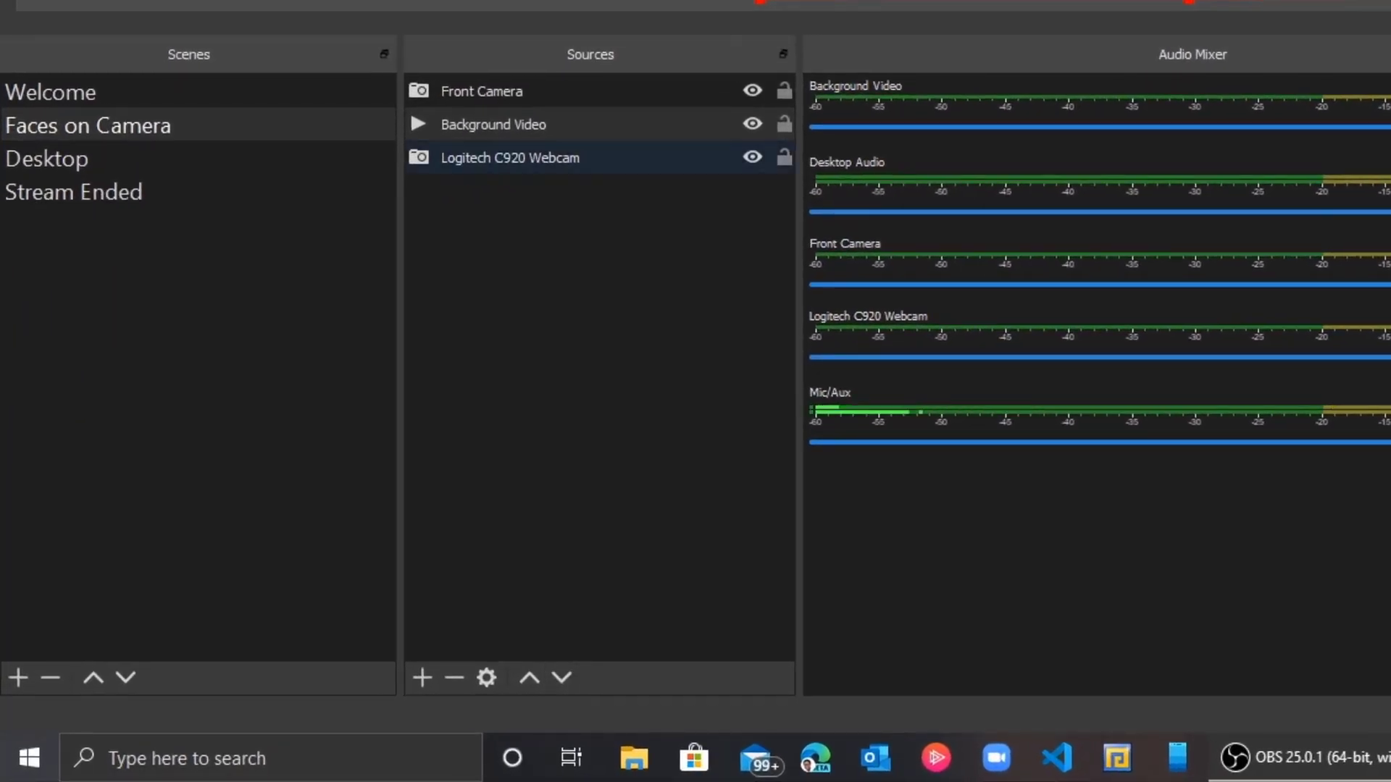
left_click_drag(500, 124, 503, 171)
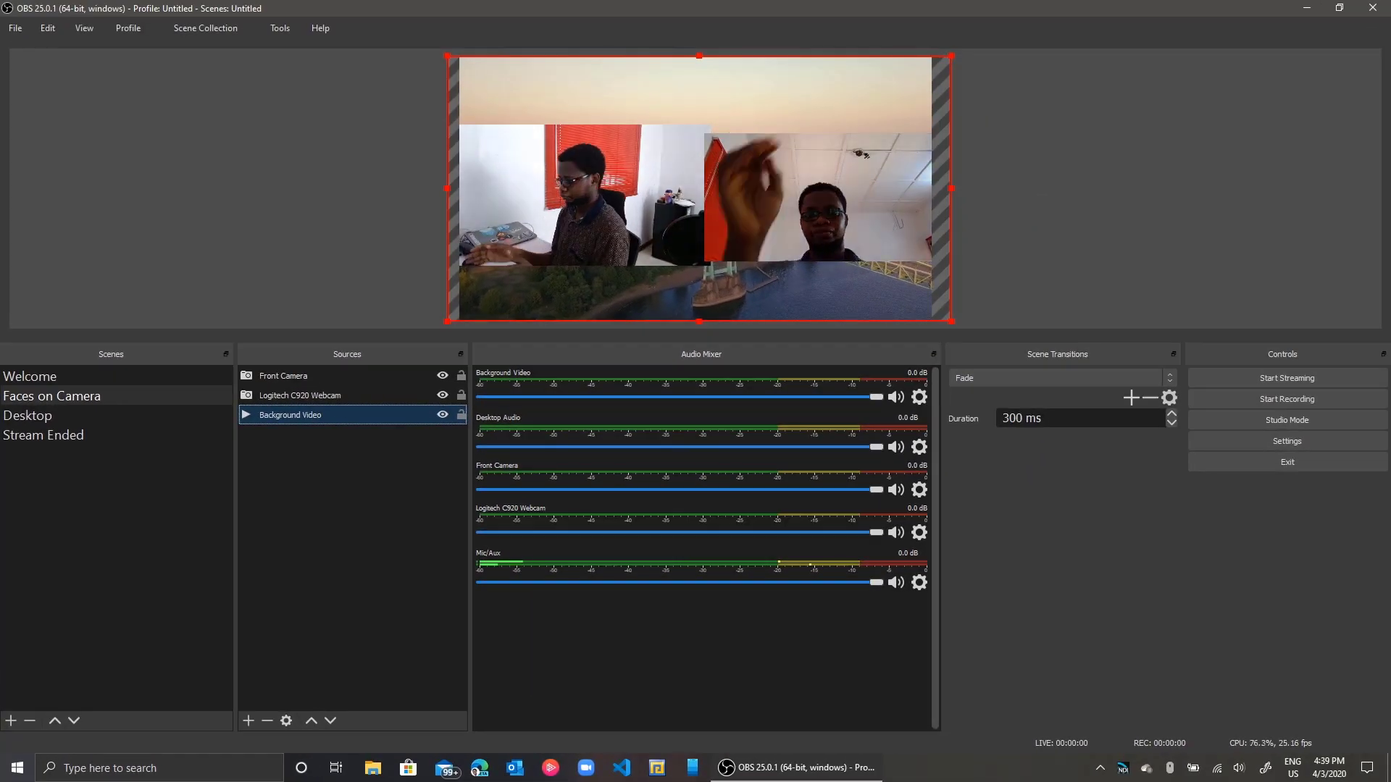
- Enlarge the Logitech C920 Webcam feed to fill the whole canvas
left_click(585, 195)
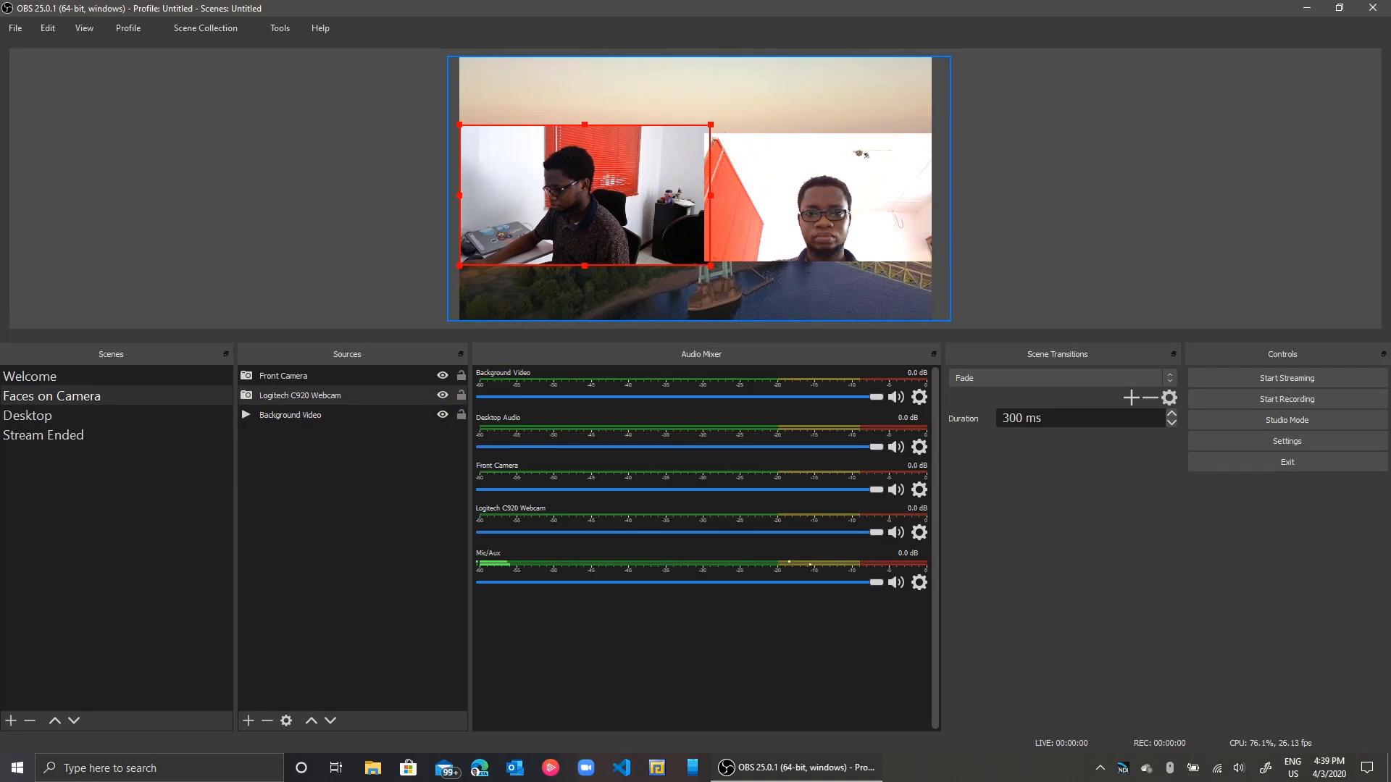
left_click_drag(710, 125, 832, 55)
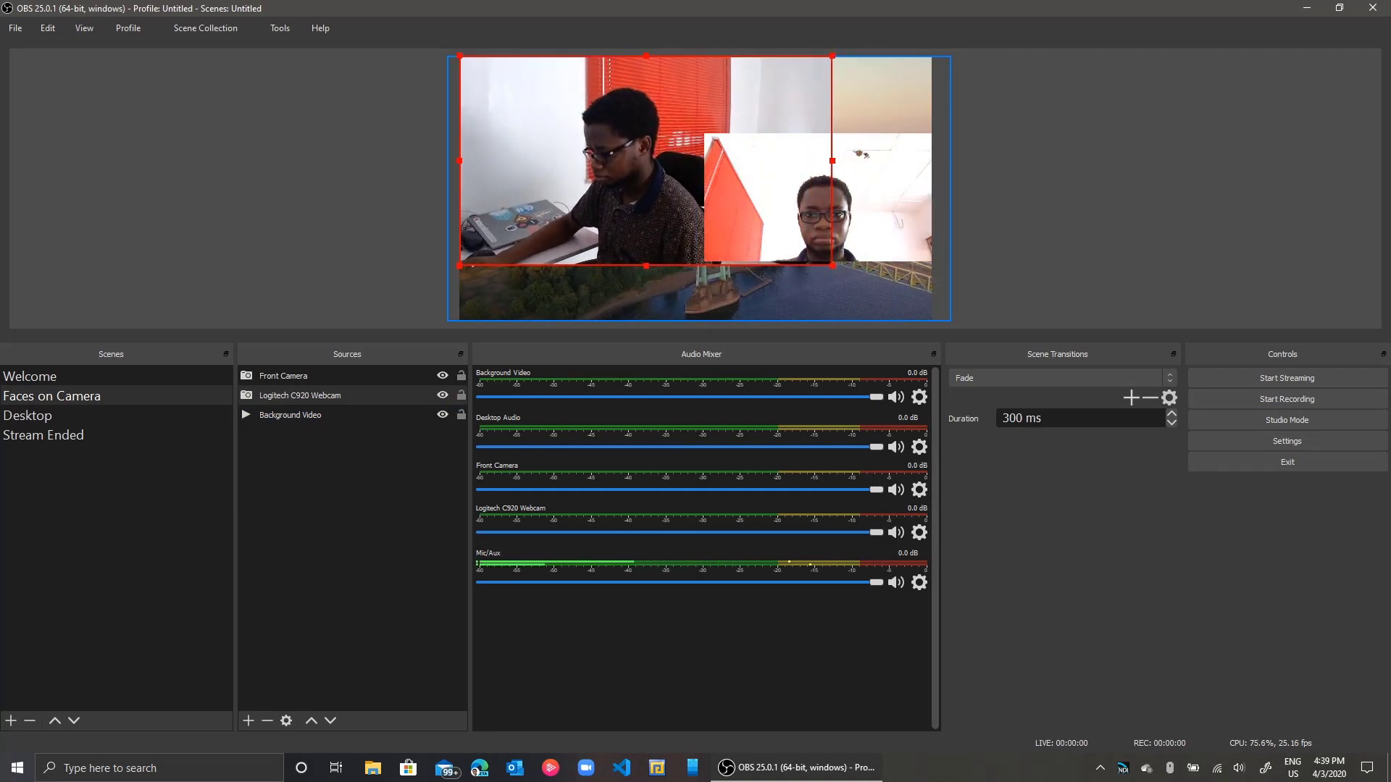
left_click_drag(833, 266, 932, 321)
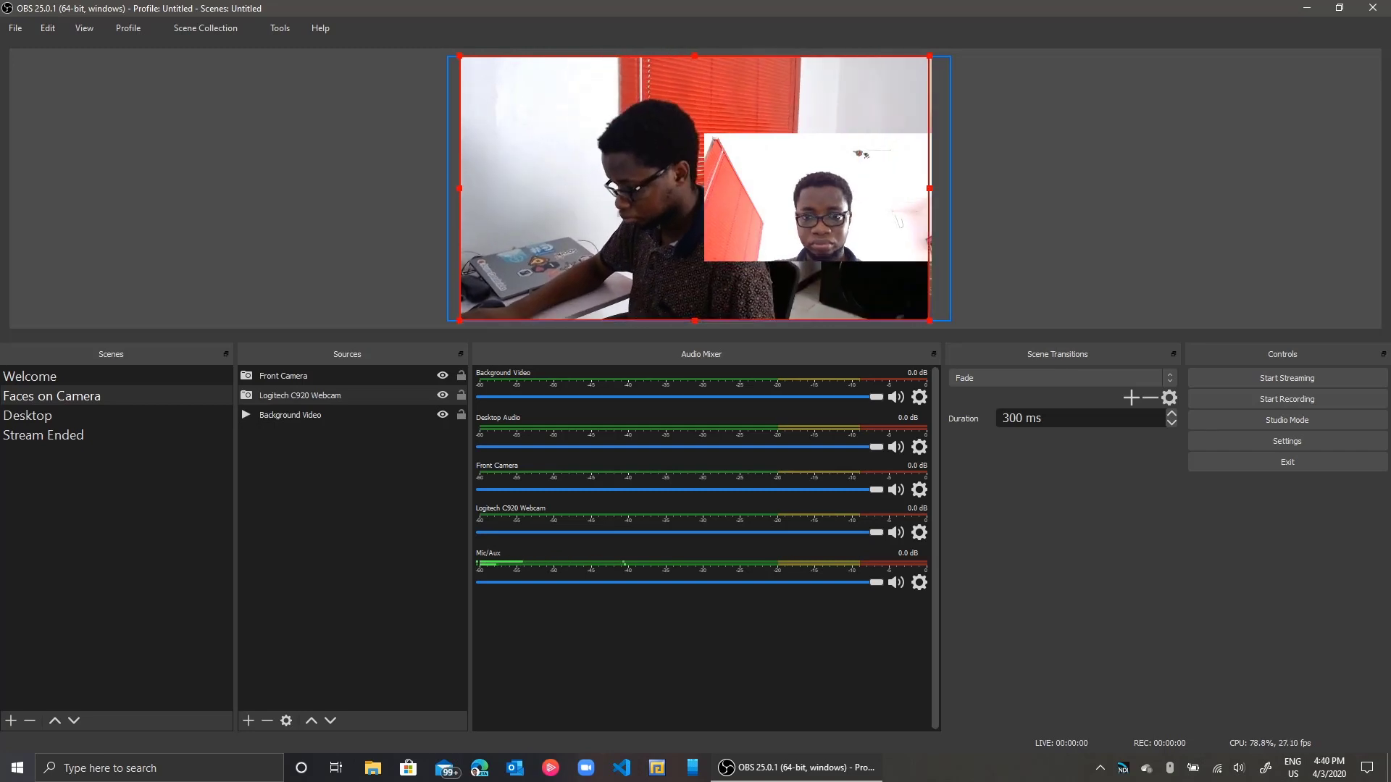
- Shrink the Front Camera feed to about a quarter of the canvas width and place it in the canvas's lower-right corner
left_click(865, 154)
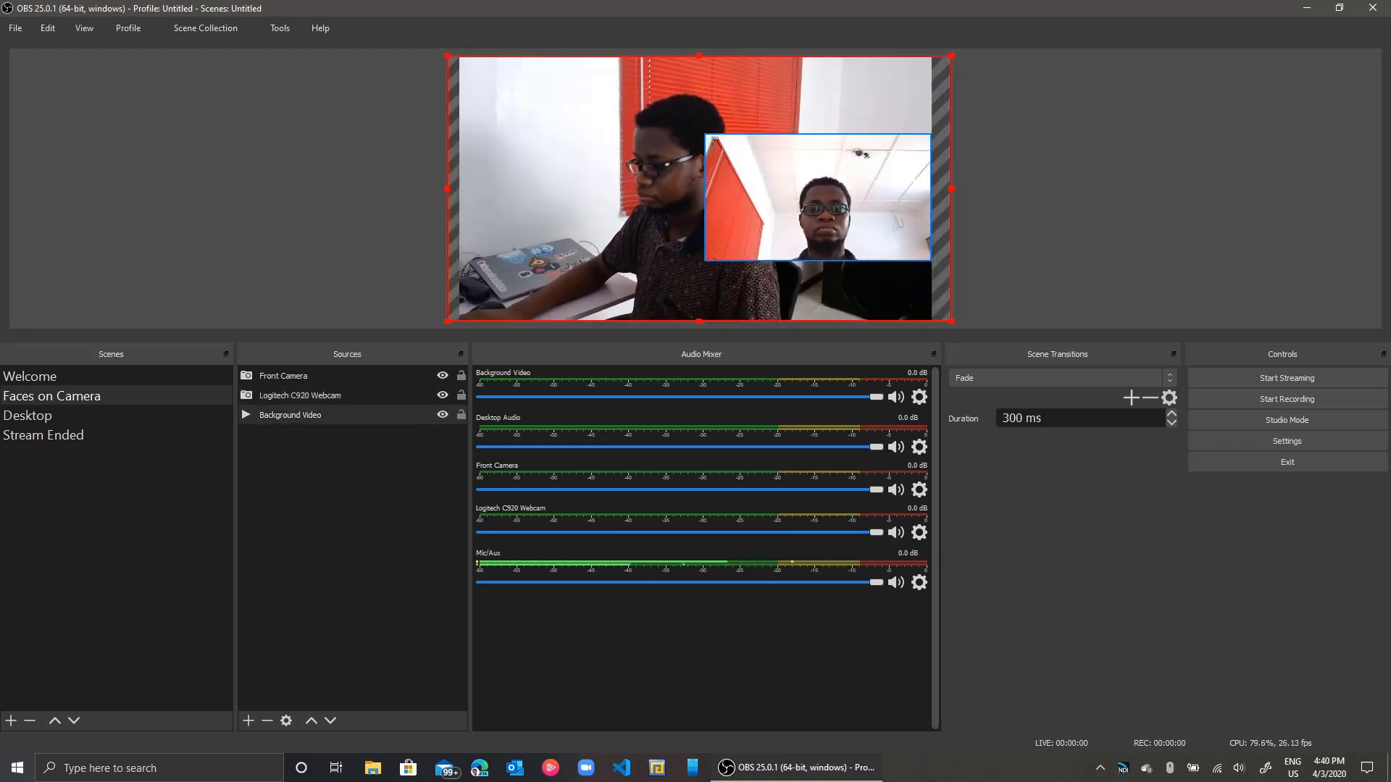
left_click(459, 369)
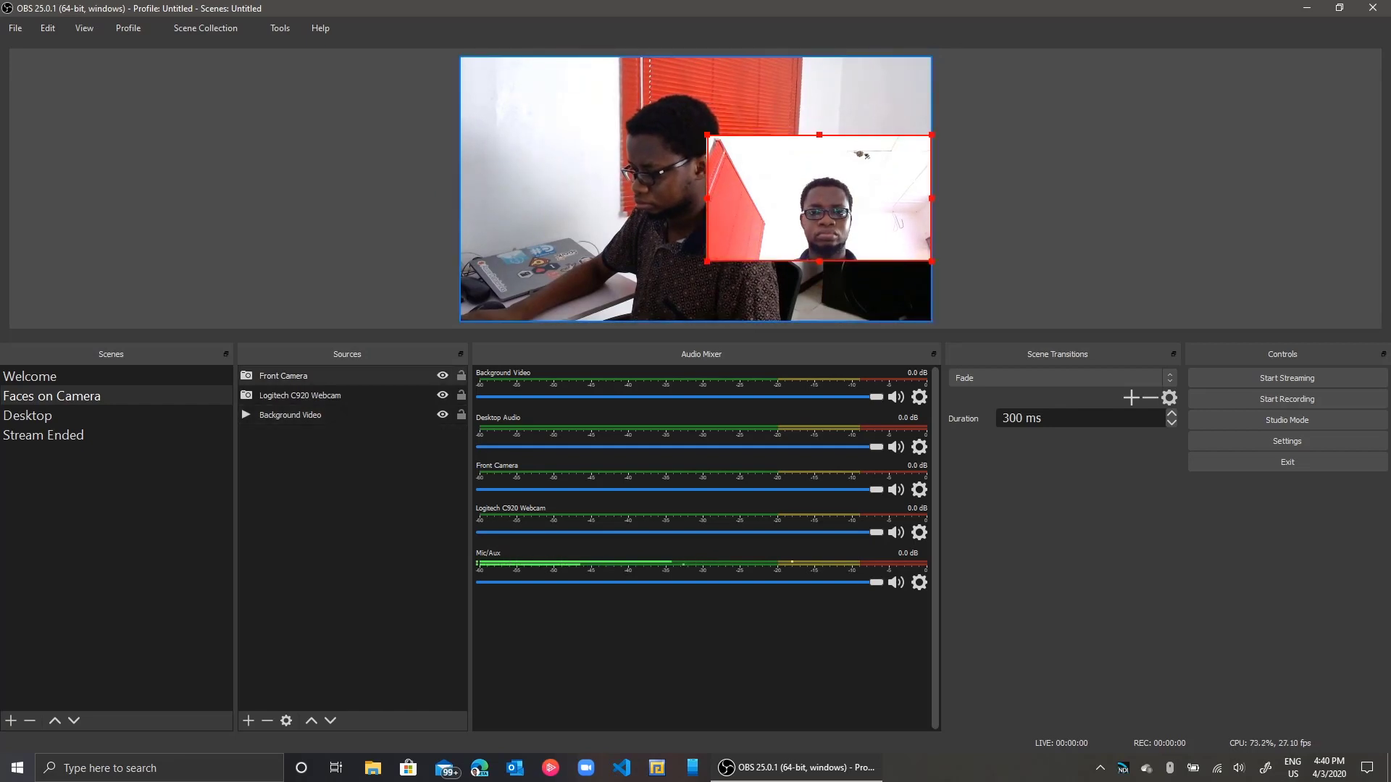
left_click_drag(870, 227, 870, 287)
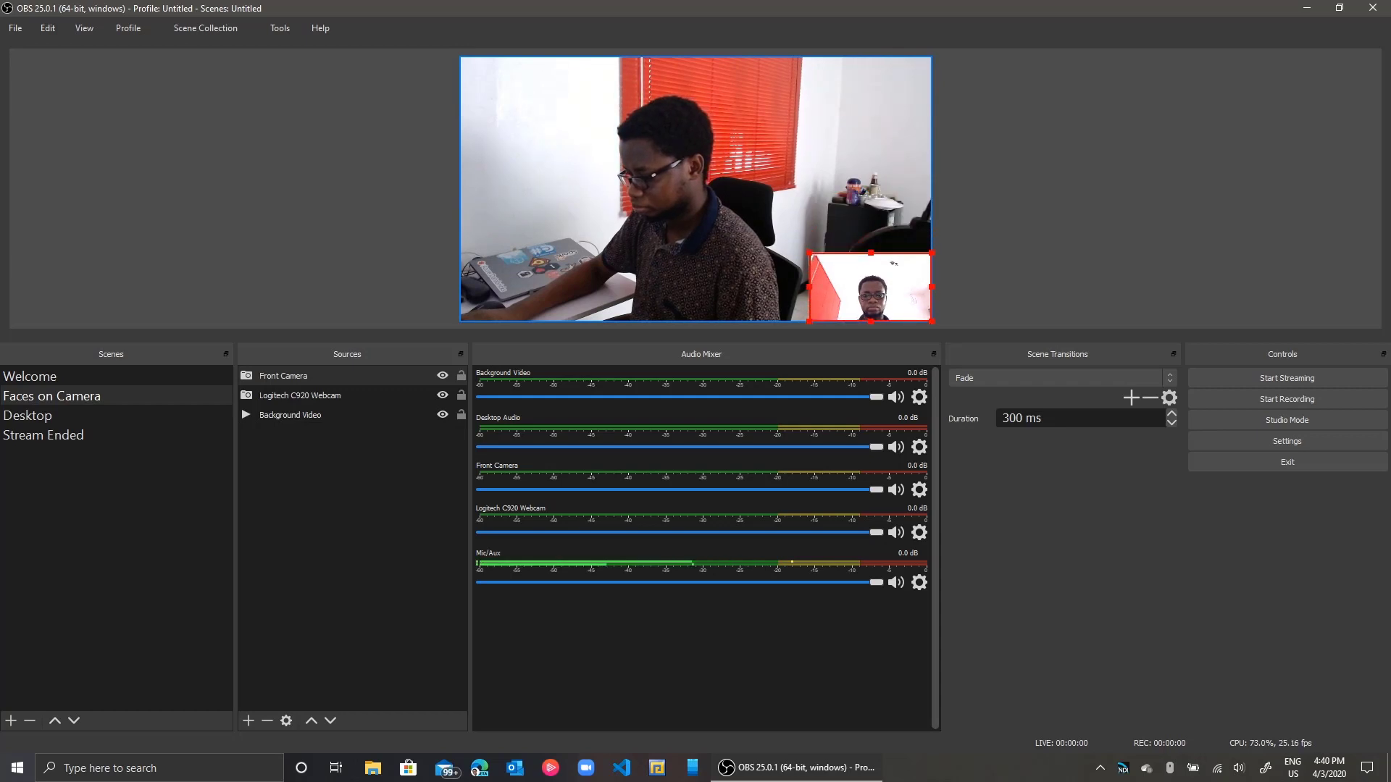
key("Escape")
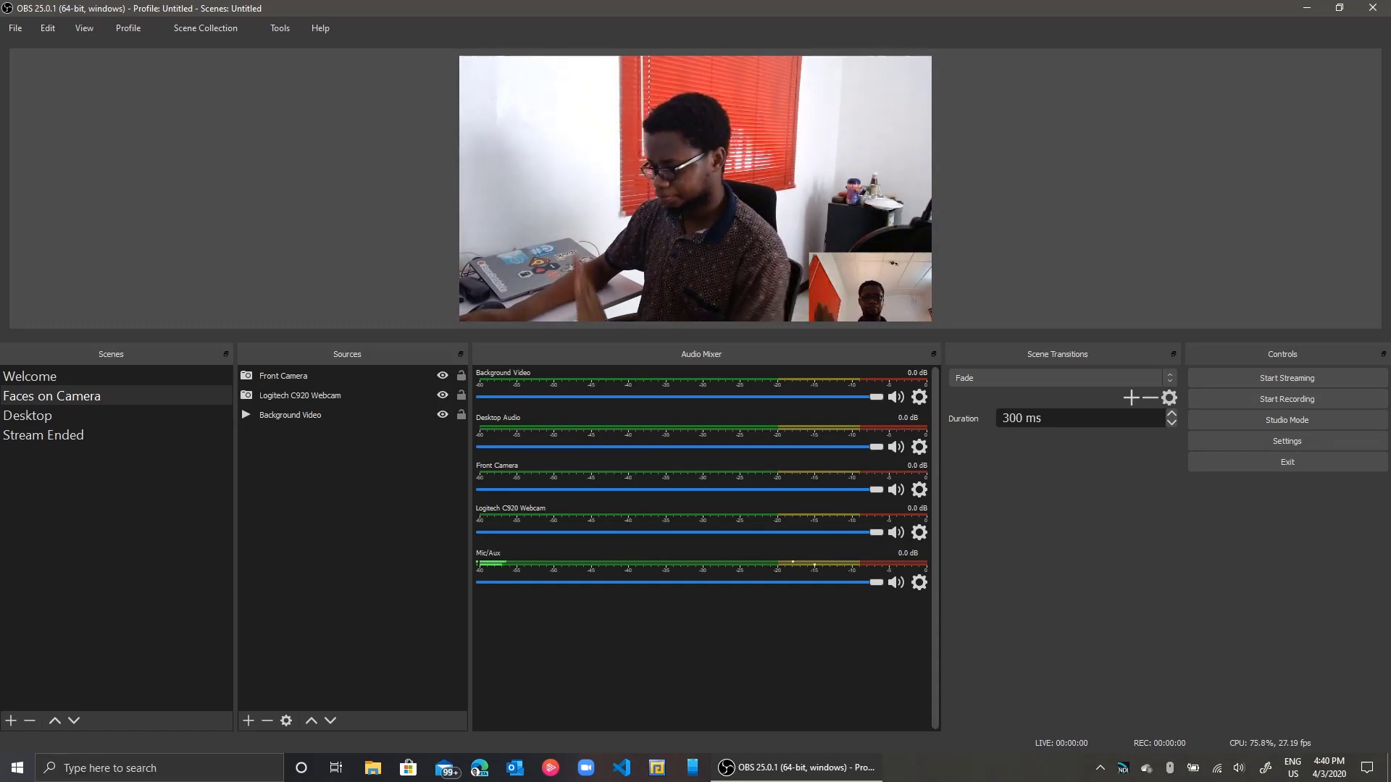
- Add a Display Capture source named "My Desktop" to the Desktop scene, capturing Display 1 with the cursor
left_click(27, 415)
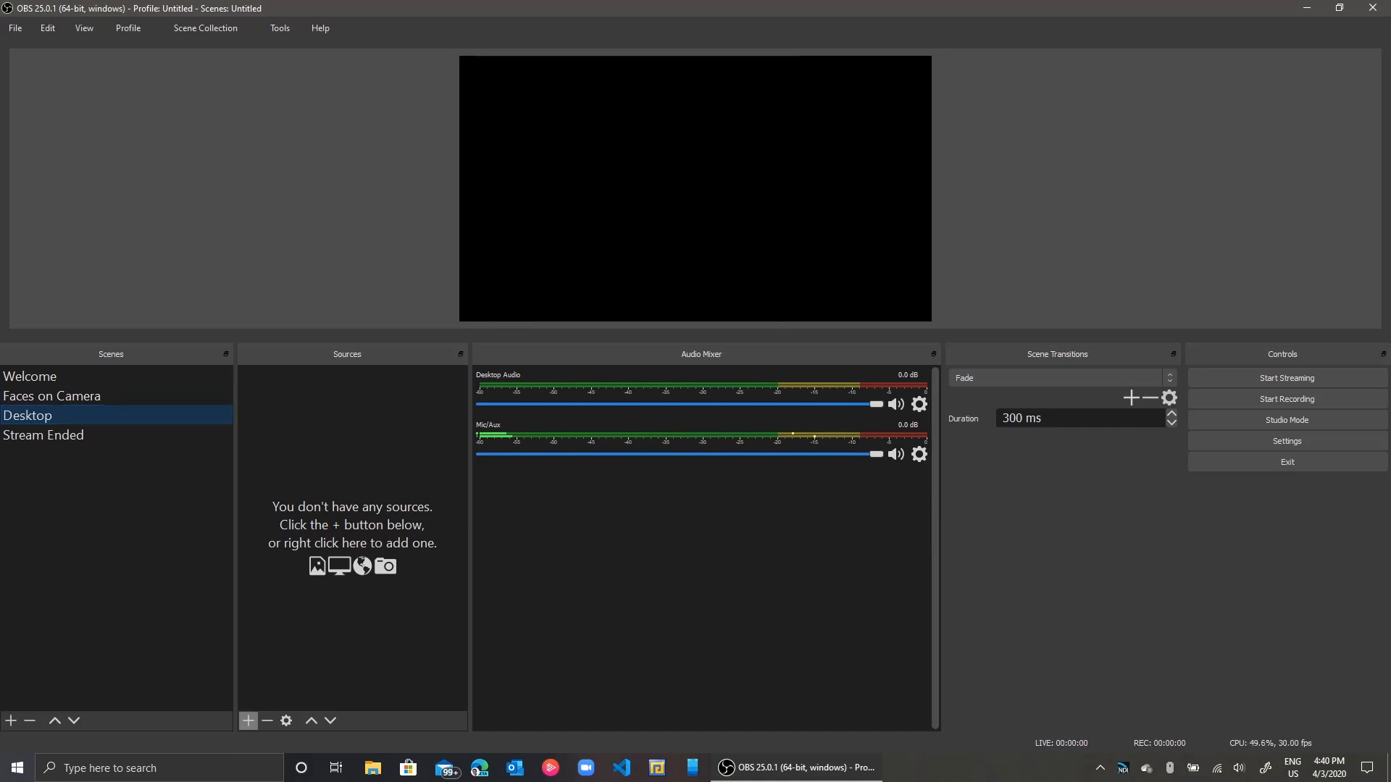
left_click(248, 721)
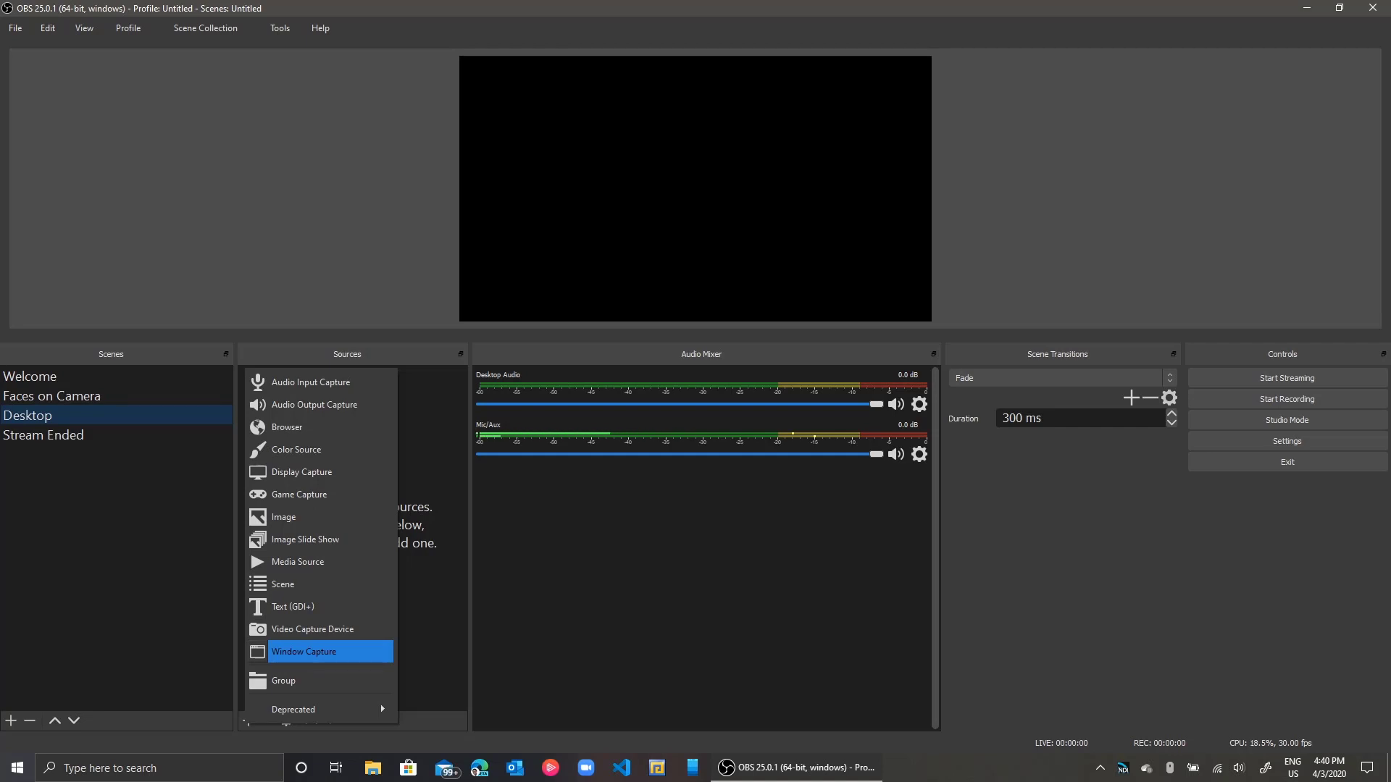
left_click(301, 472)
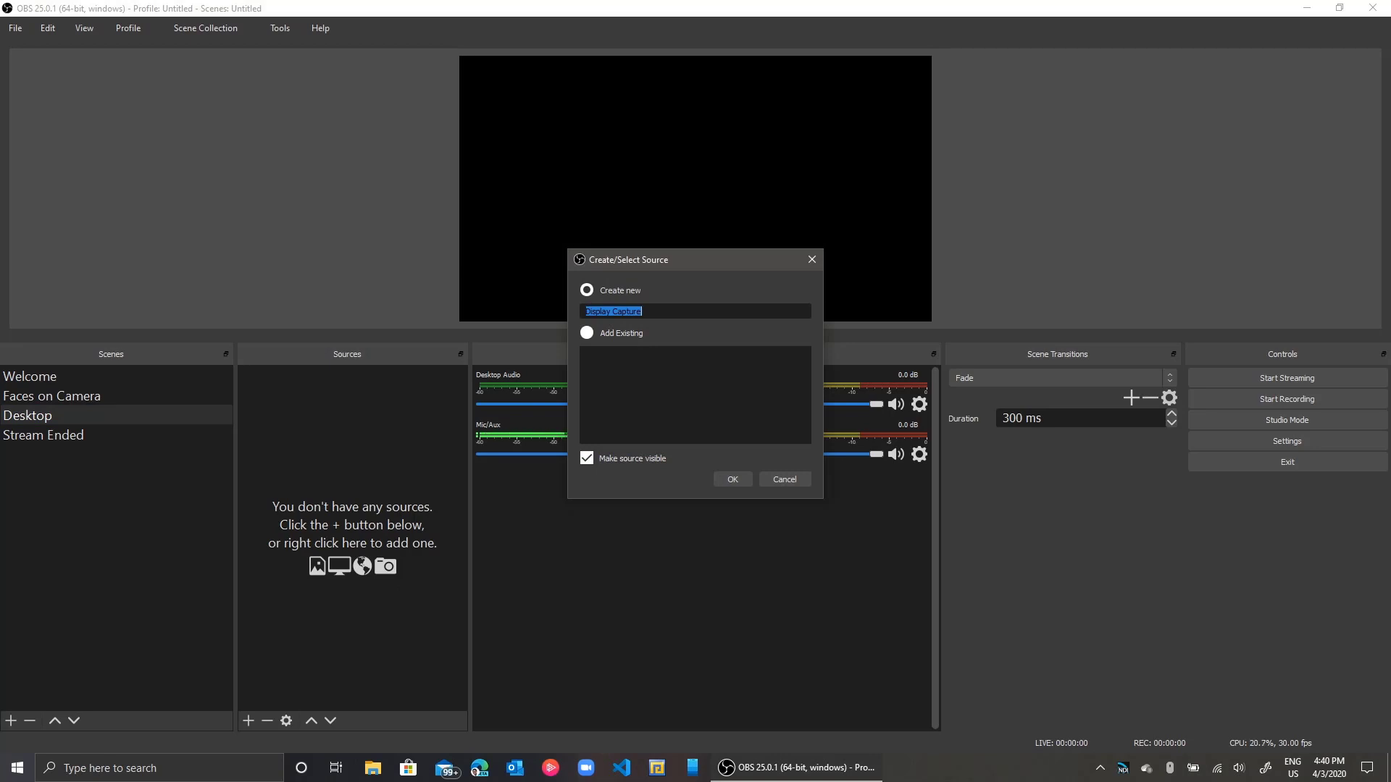
type("My Desktop")
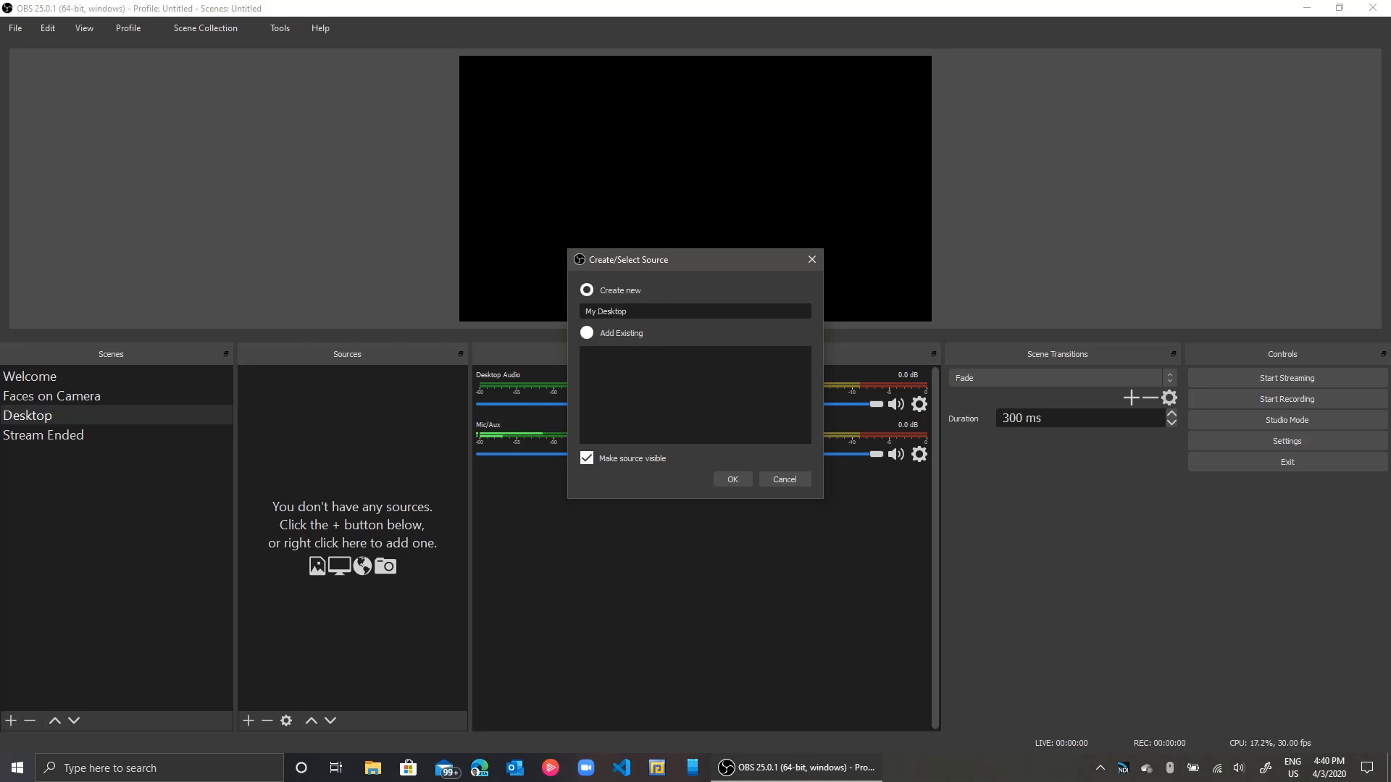
key("Return")
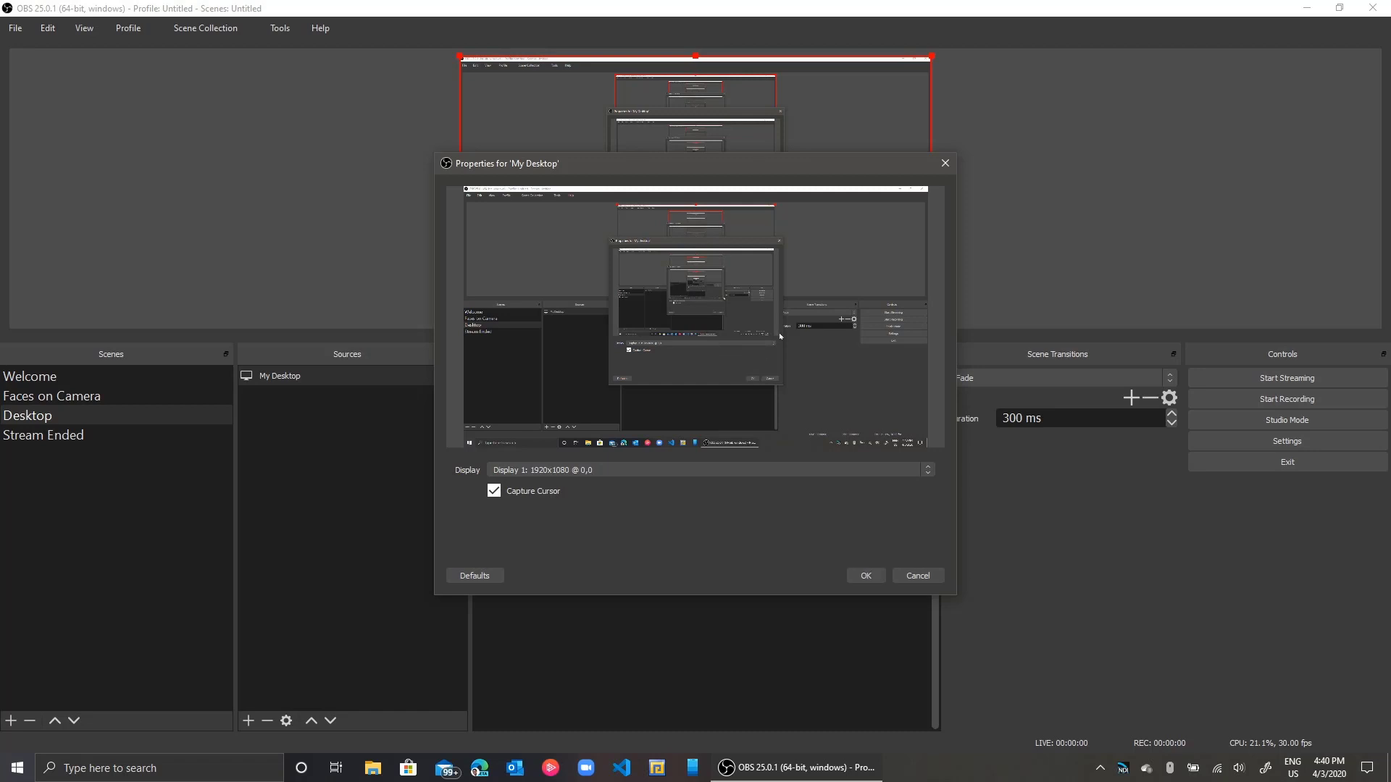
left_click(926, 471)
left_click(931, 481)
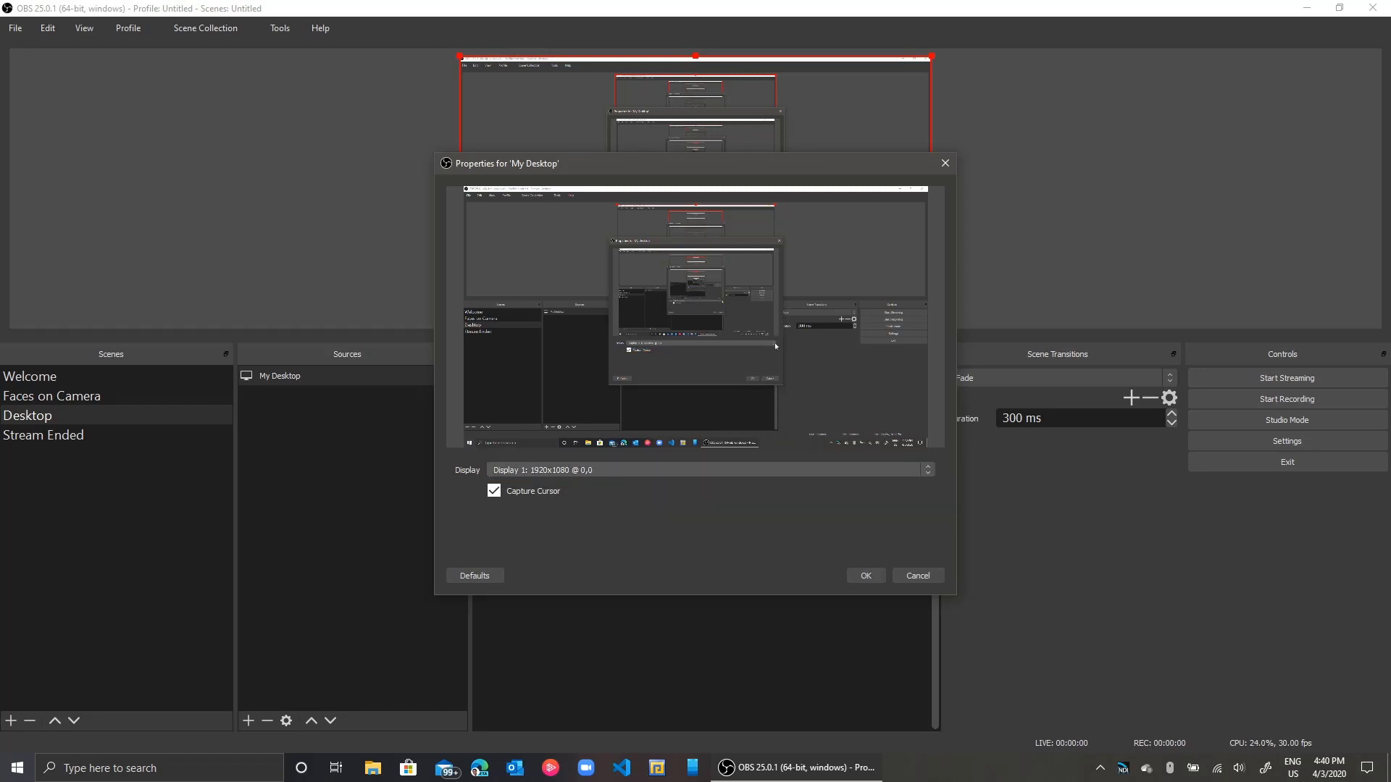
left_click(863, 577)
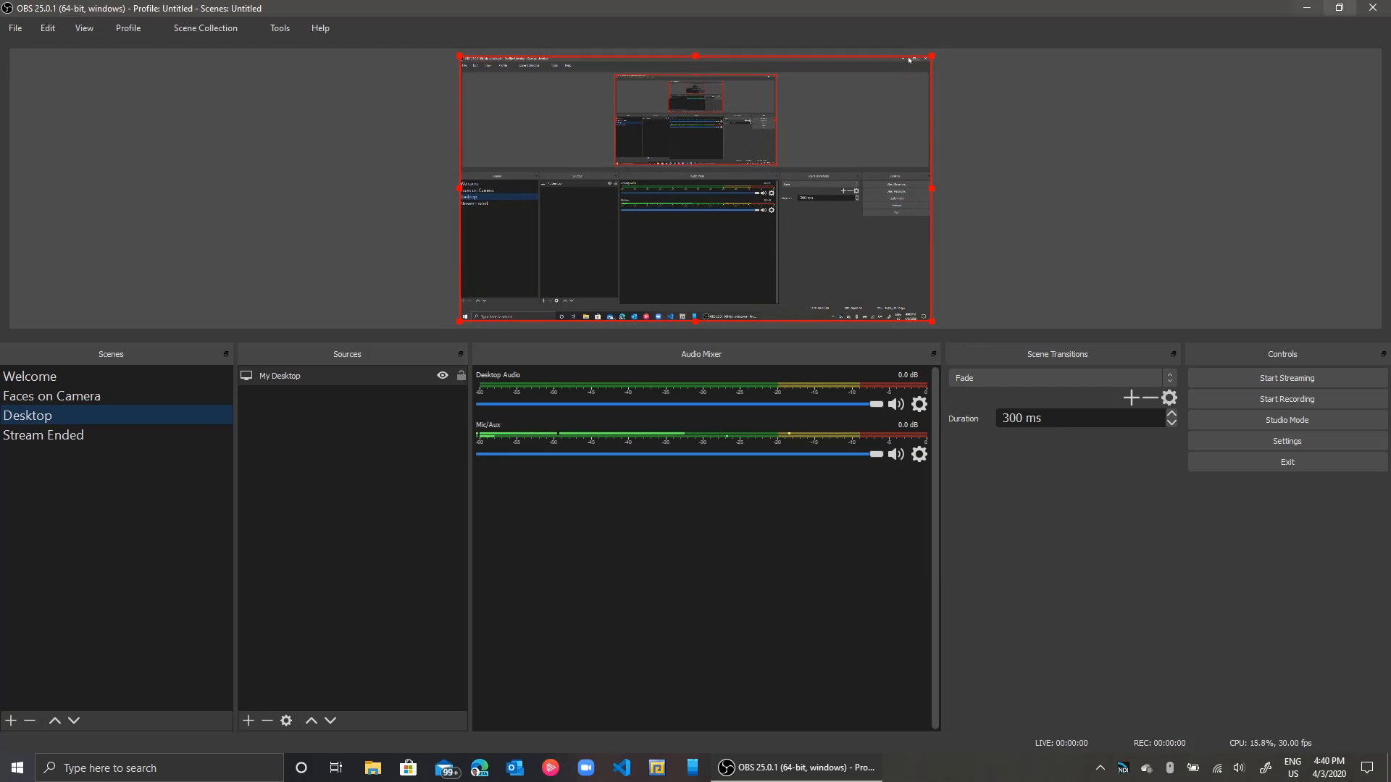
- View the bare Windows desktop and its Start menu with OBS minimized, and return to the OBS window
left_click(1306, 8)
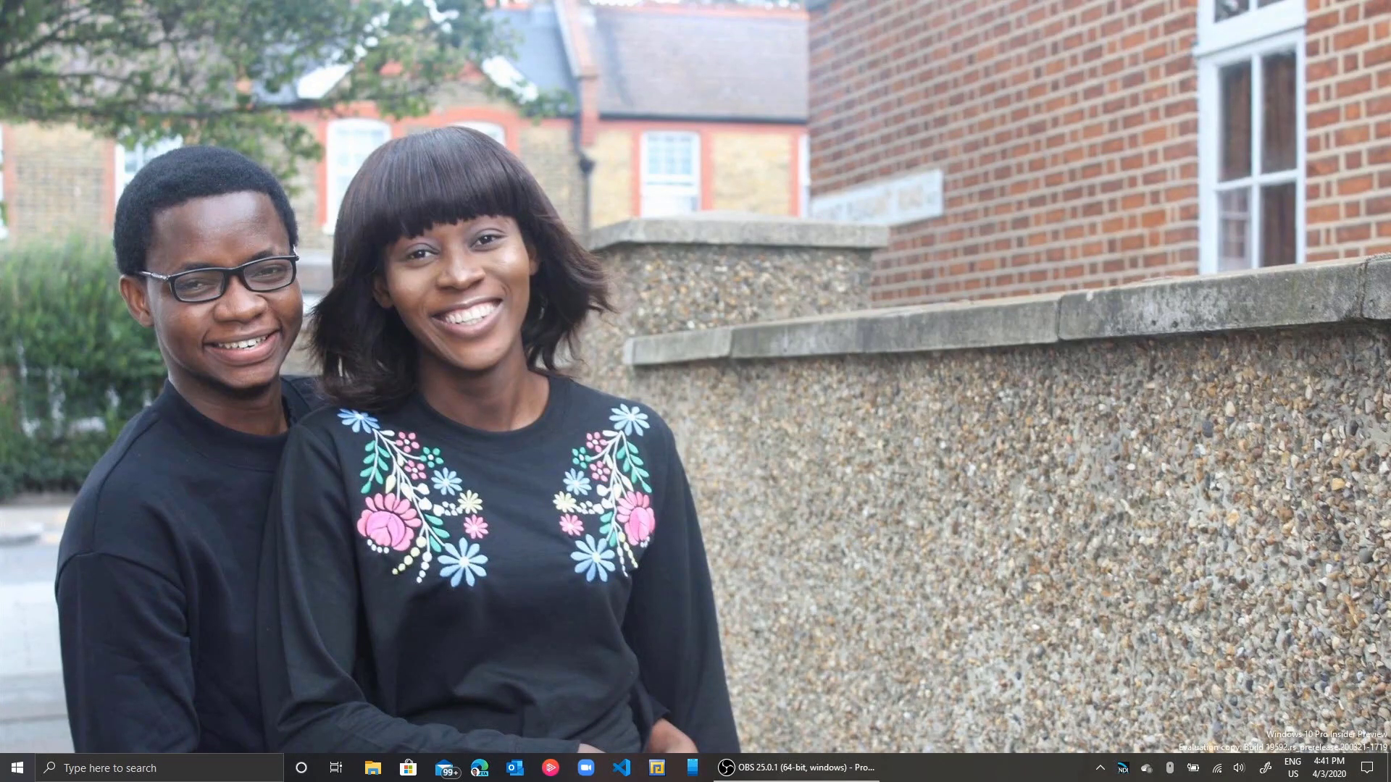
key("super")
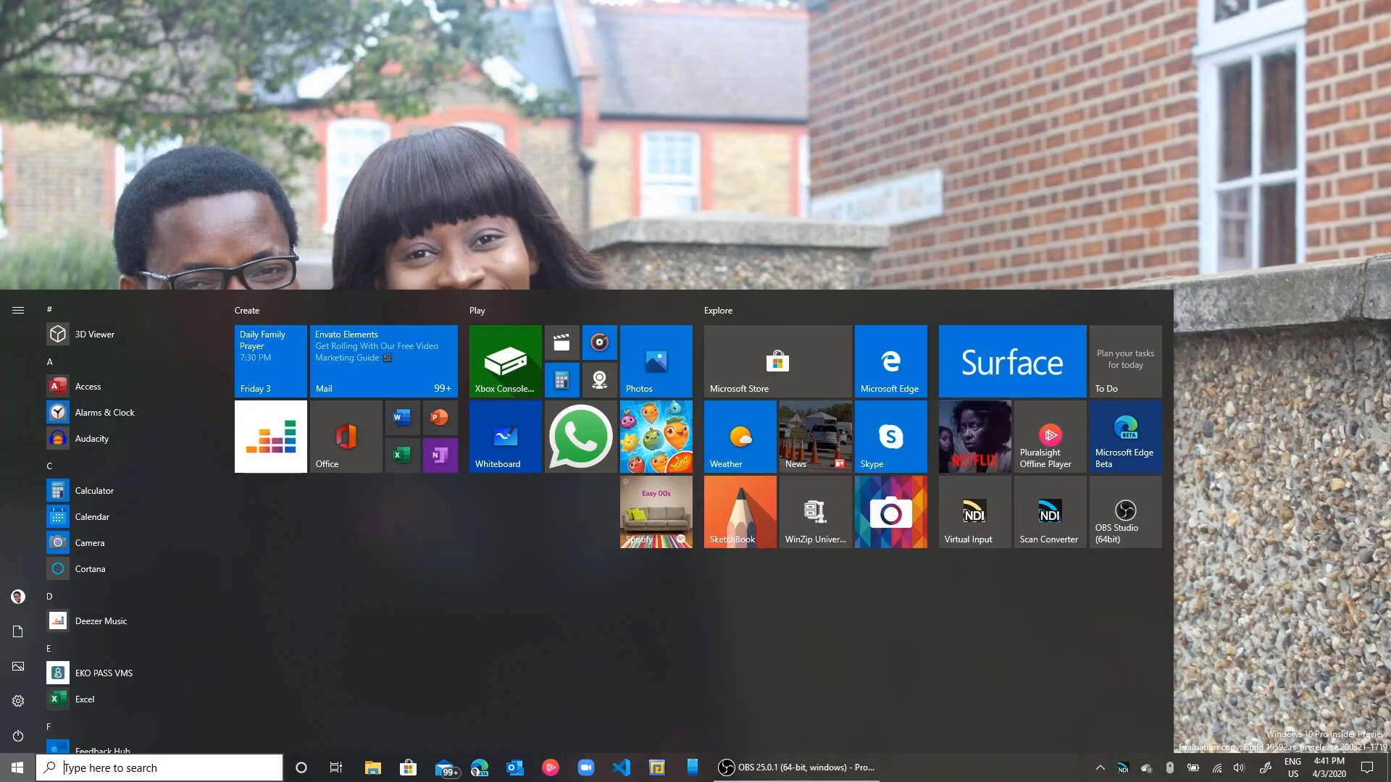
key("super")
left_click(795, 767)
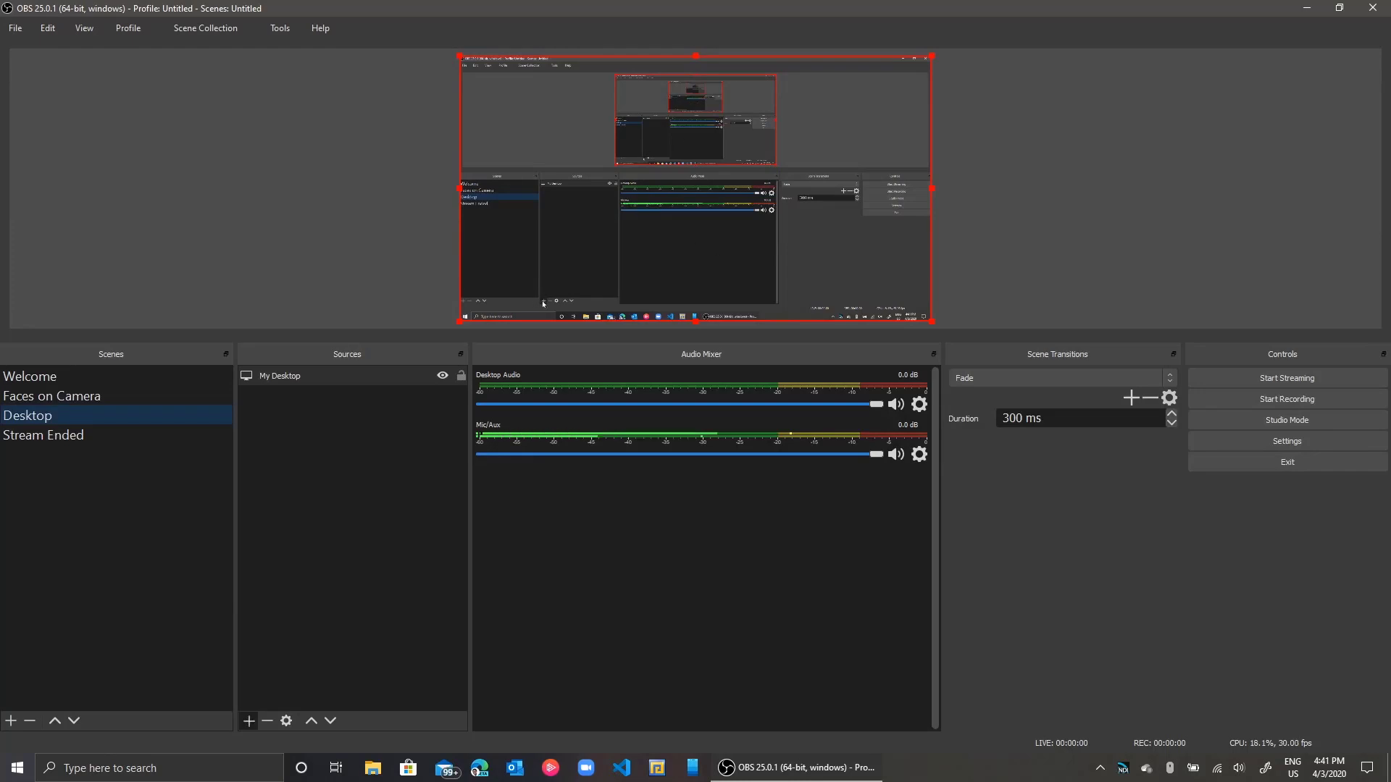
- Add the existing Front Camera source to the Desktop scene and shrink it to about a fifth of the canvas width in the lower-right corner
left_click(248, 721)
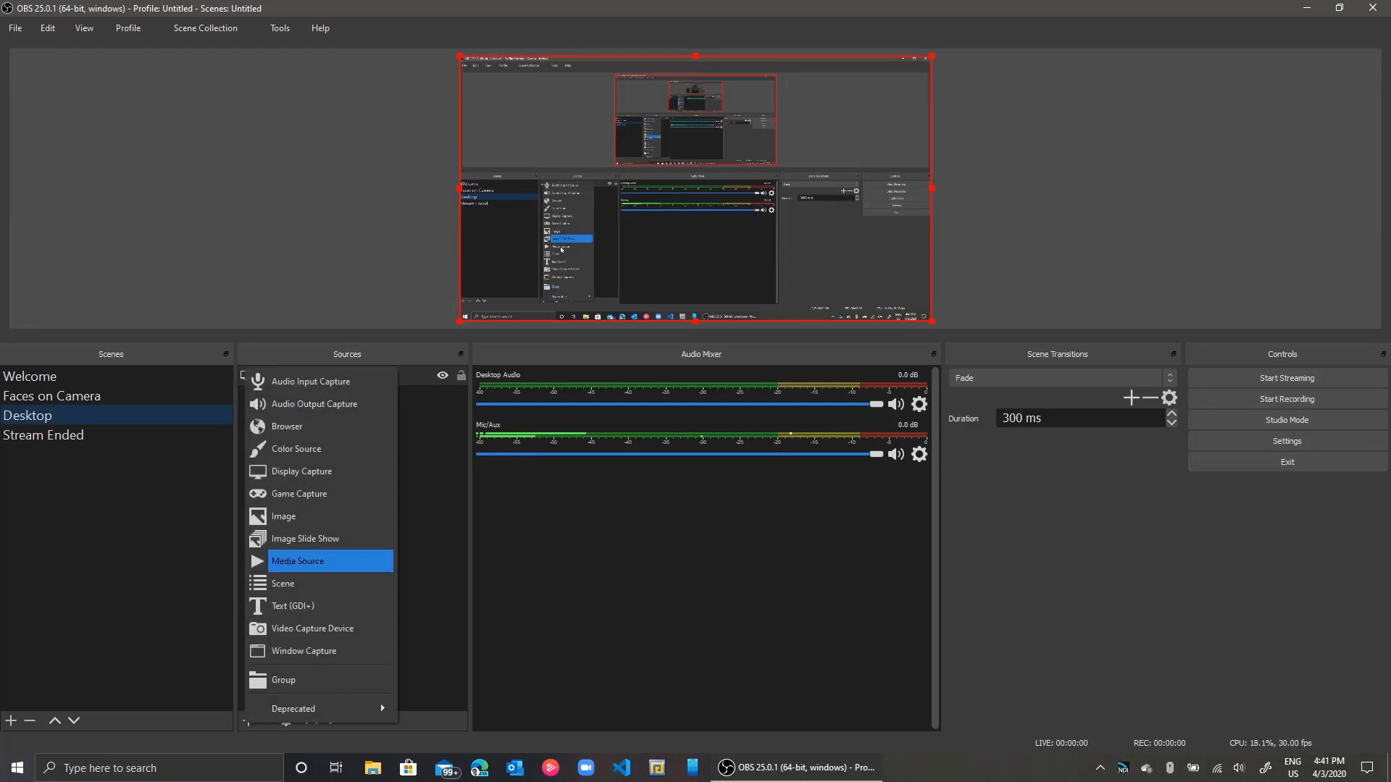
left_click(312, 628)
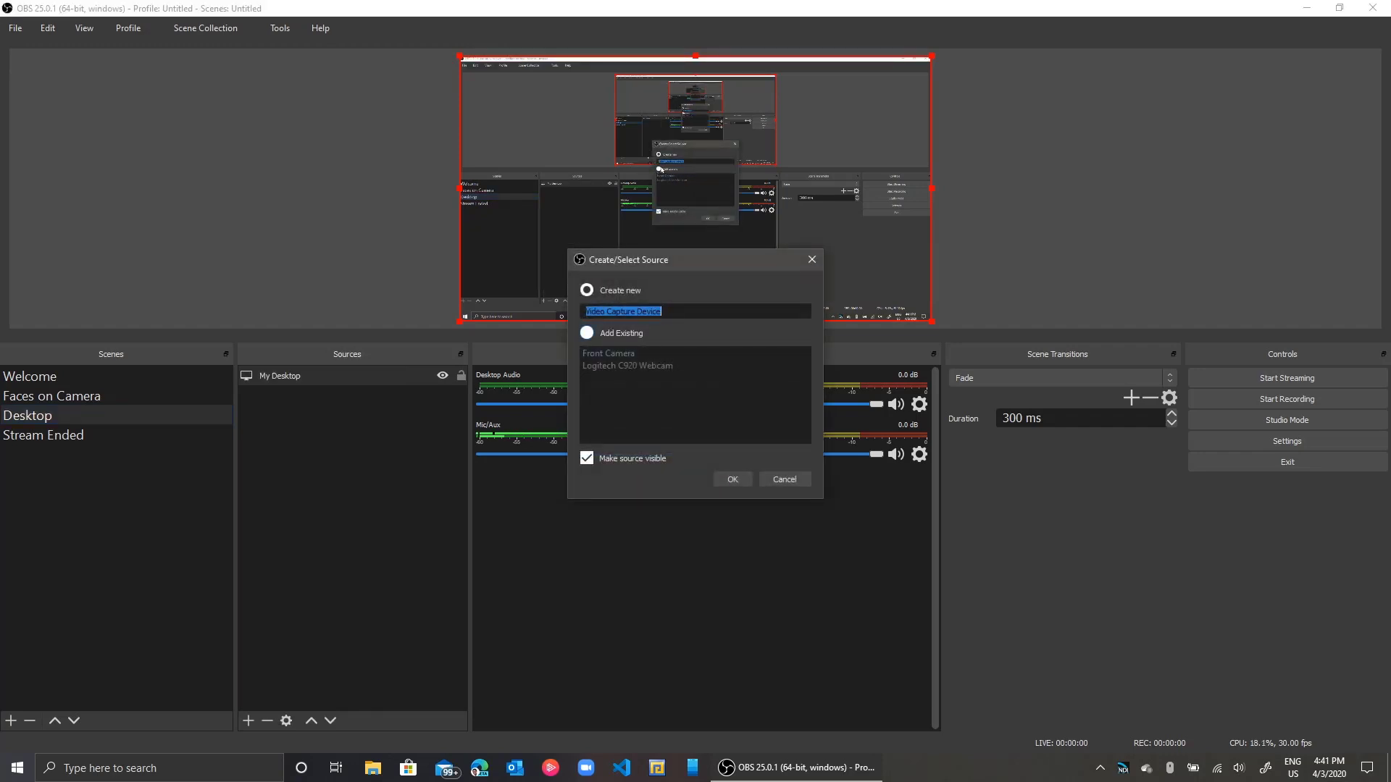
left_click(587, 333)
left_click(608, 354)
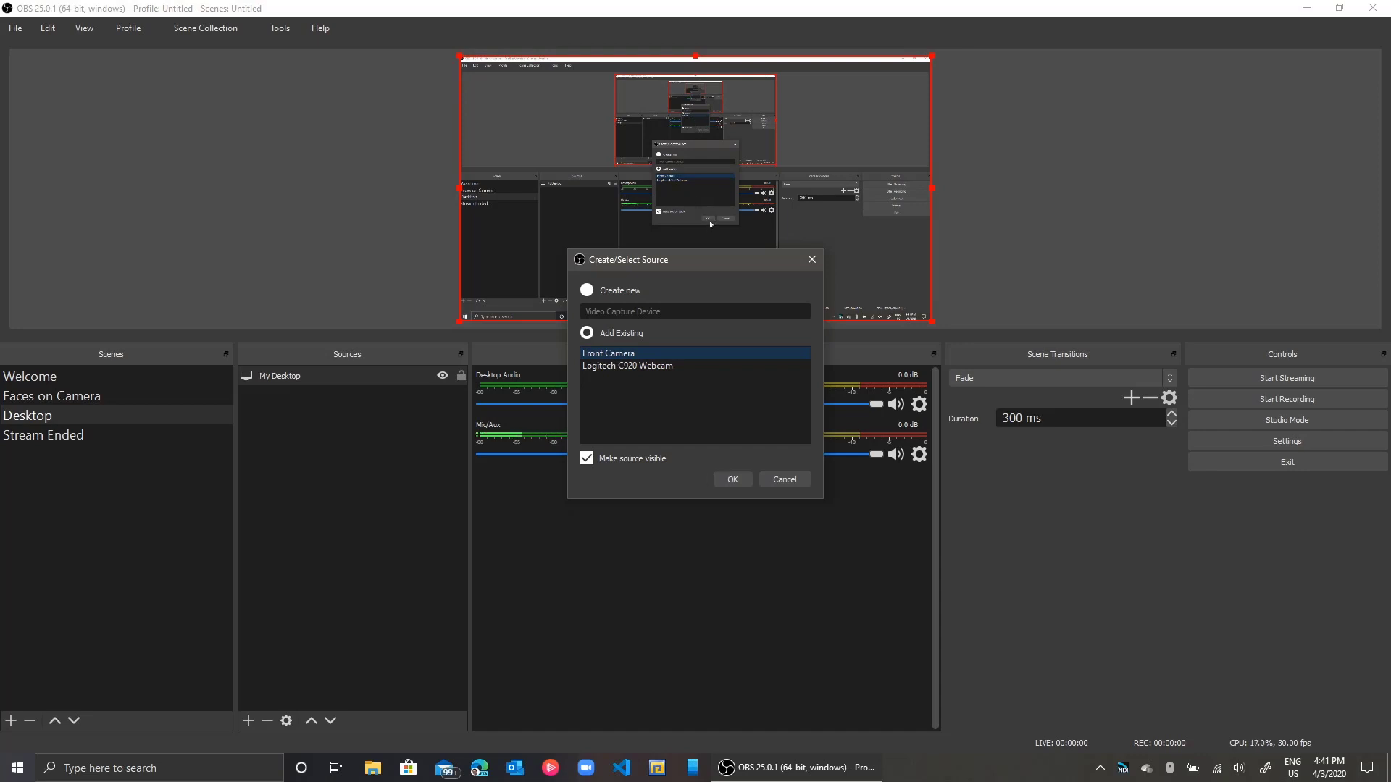
left_click(732, 479)
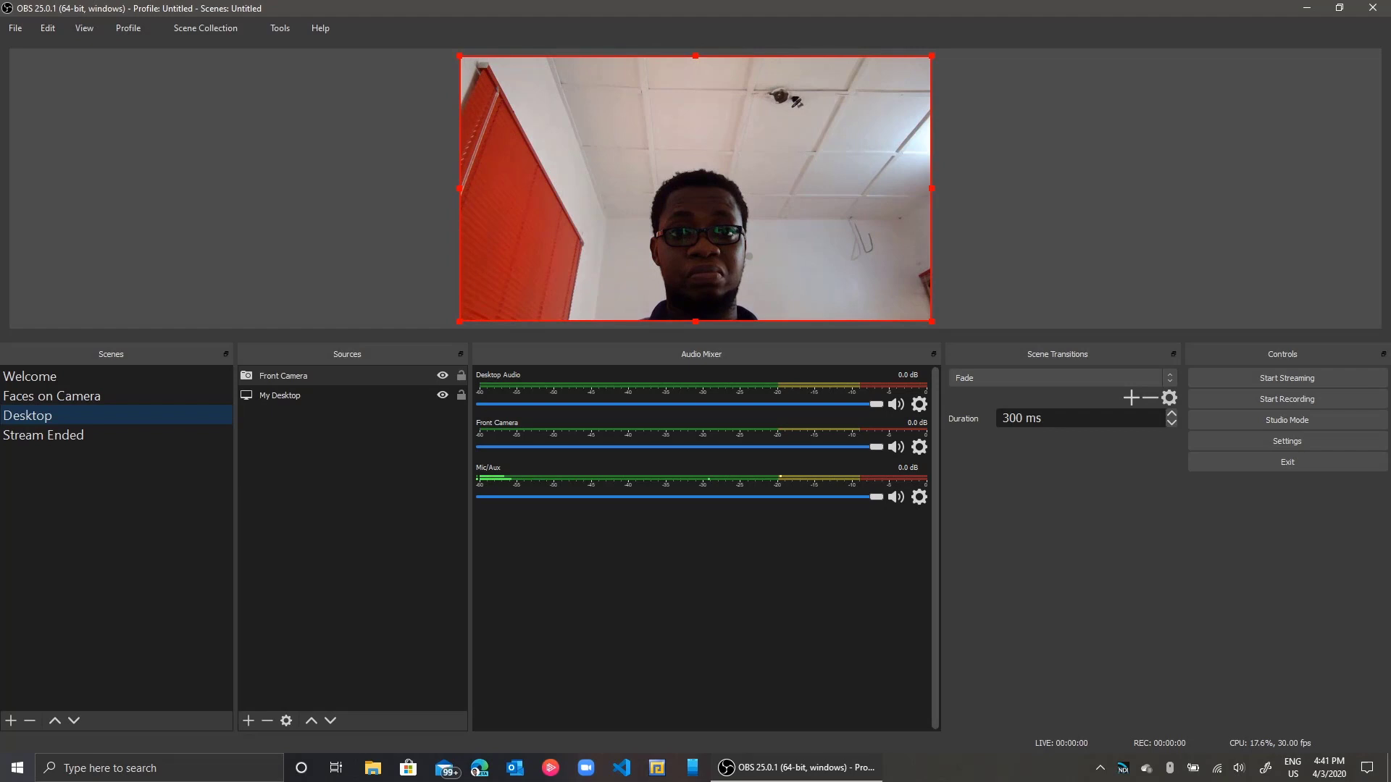
left_click_drag(492, 74, 836, 268)
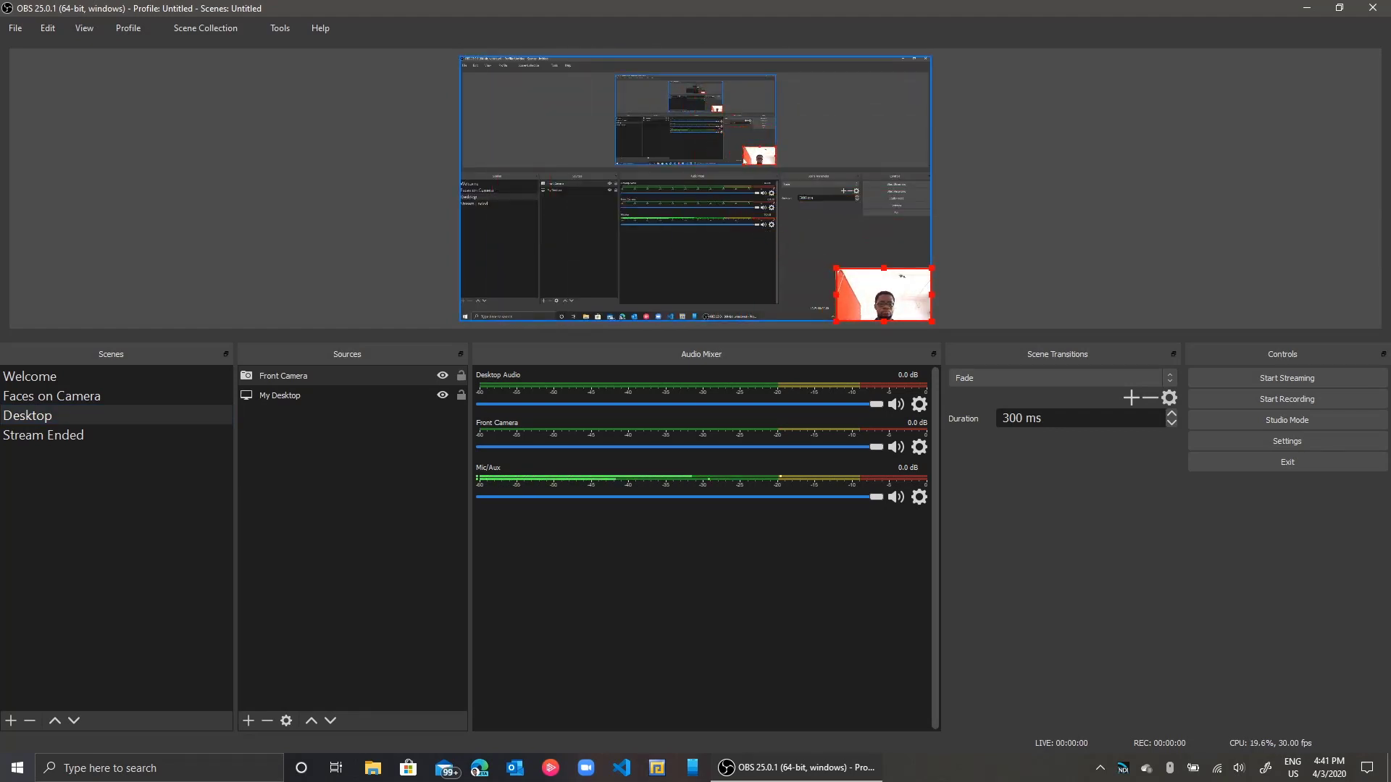
- Add a new Image source named "Stream Has Ended" to the Stream Ended scene
left_click(49, 439)
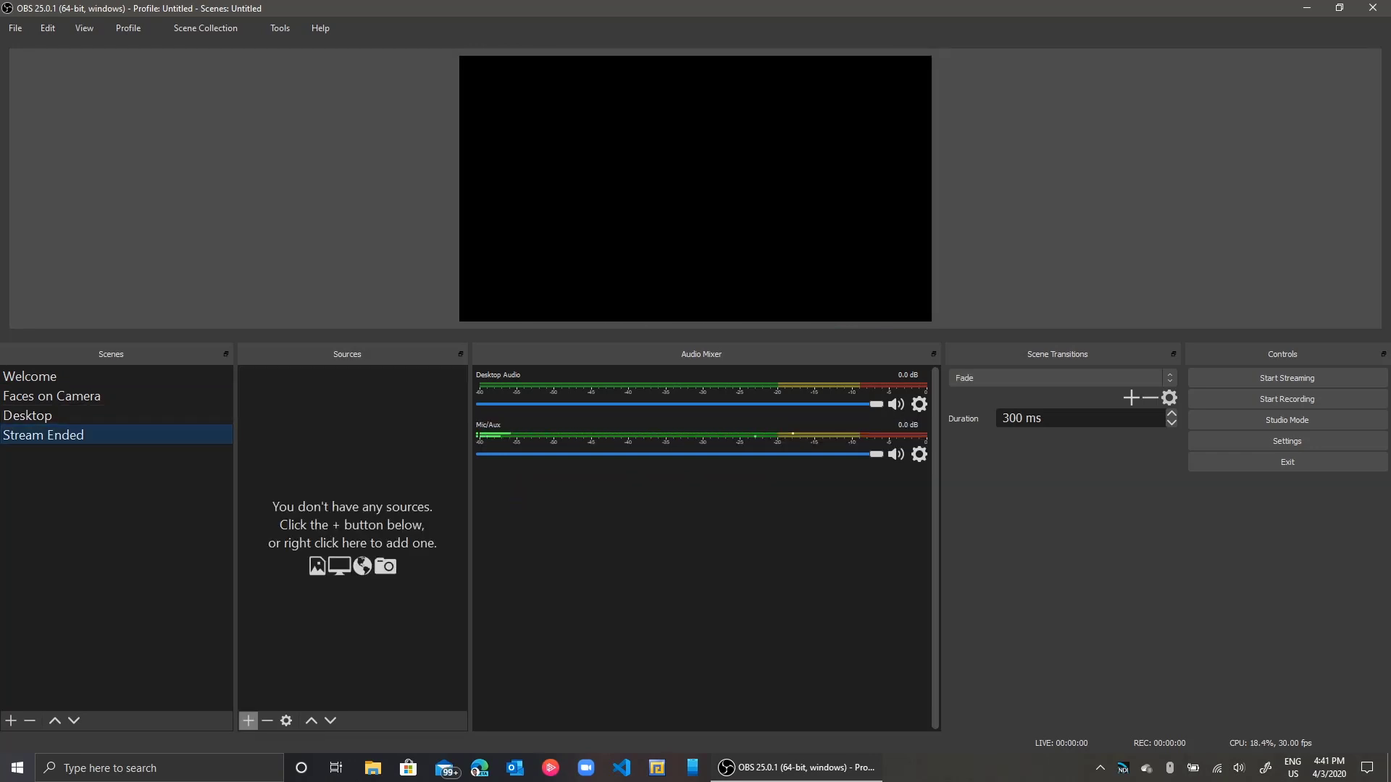
left_click(249, 720)
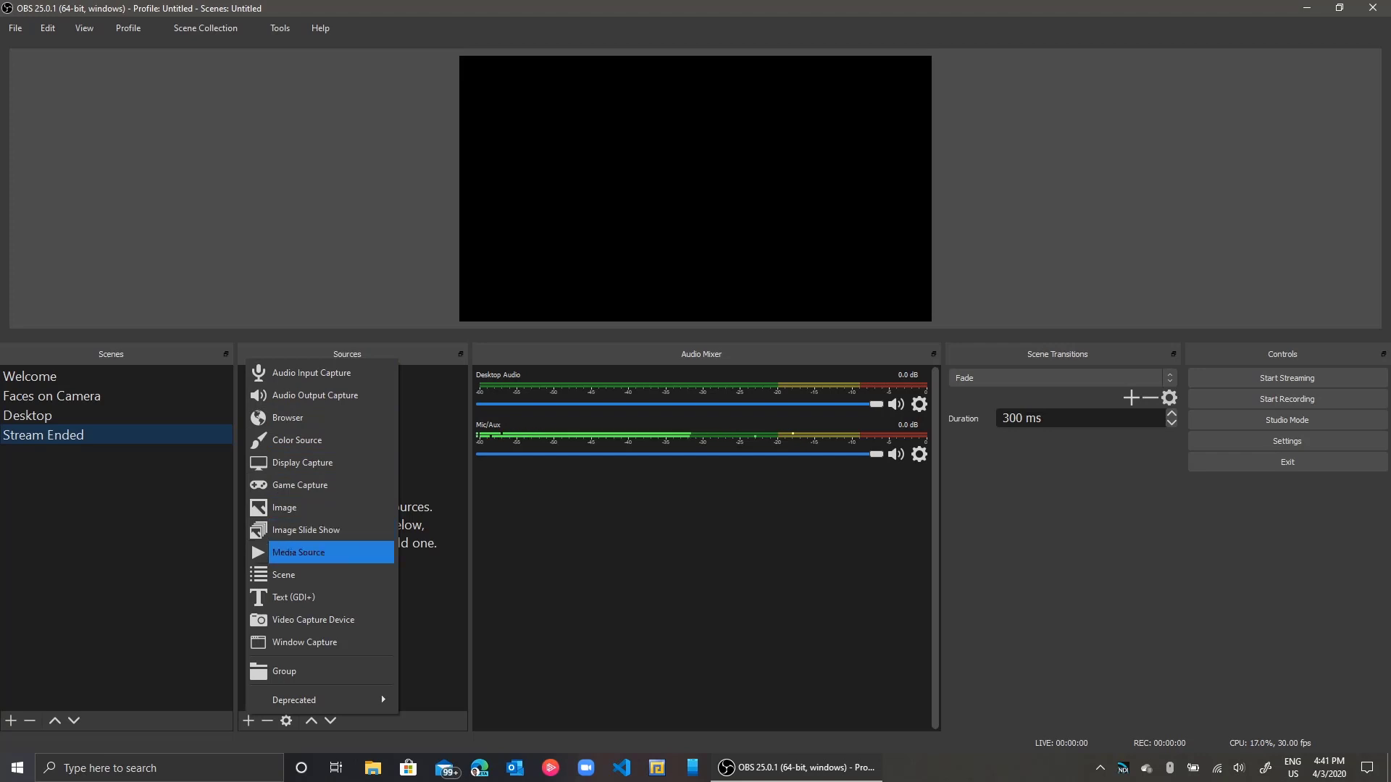
key("Up")
key("Up")
key("Return")
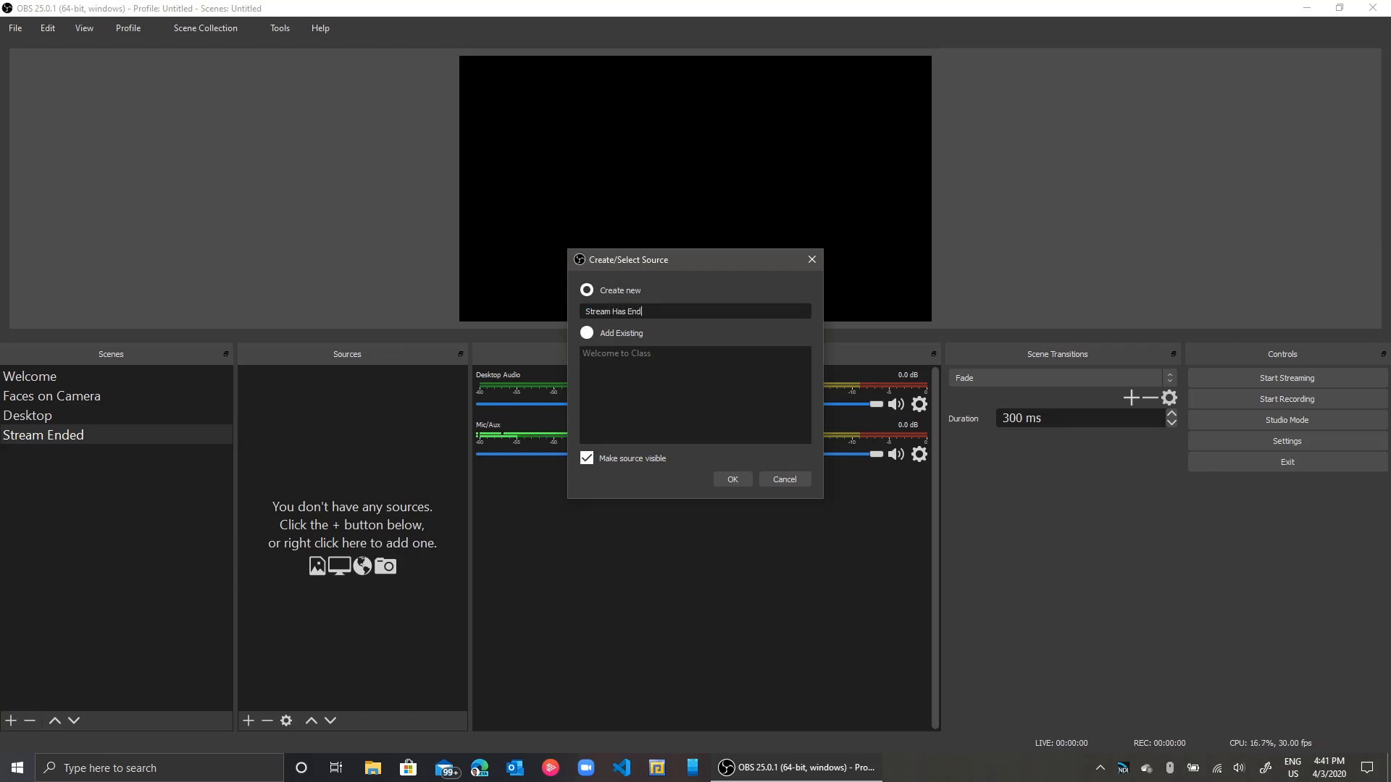
key("Return")
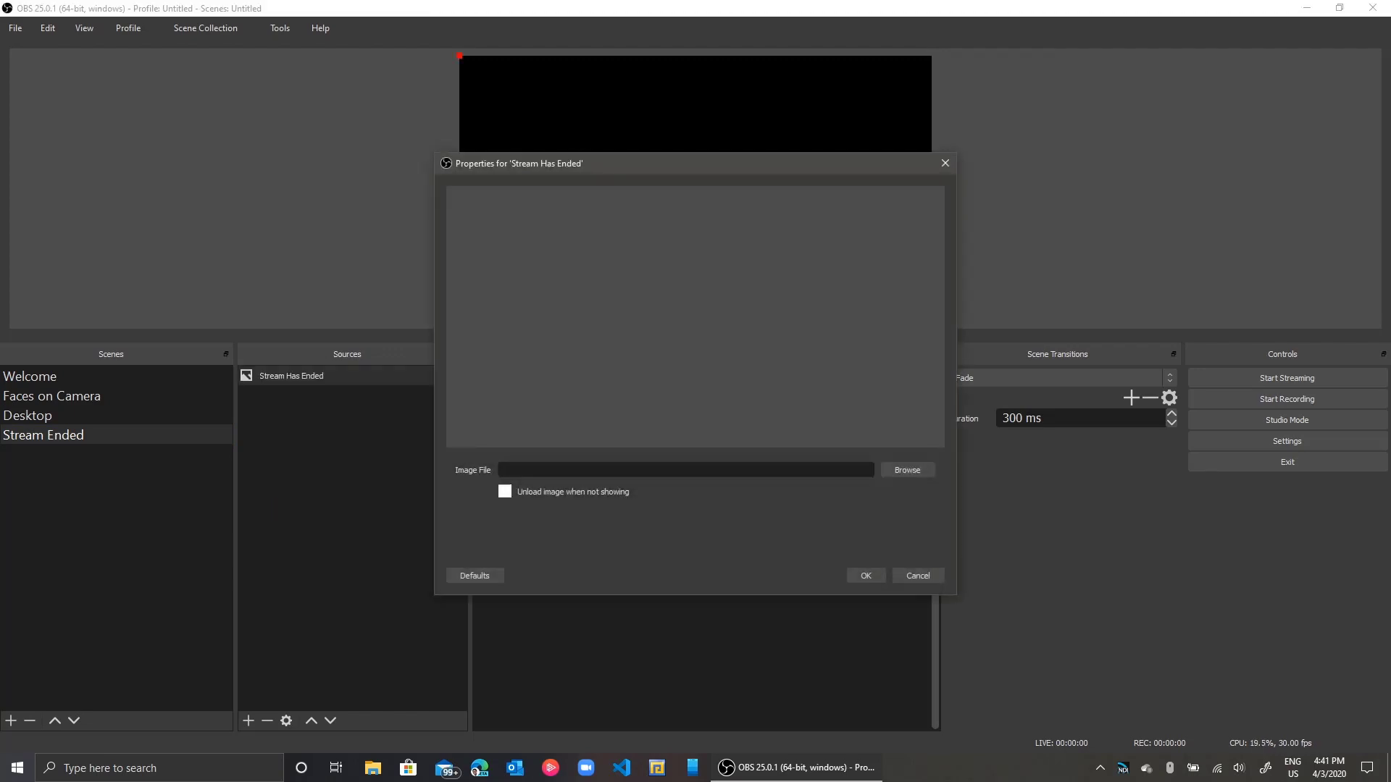
- Load "interior-of-abandoned-building-256395" from Downloads into the image source, then scale it down and reposition it so it still covers the canvas
left_click(907, 471)
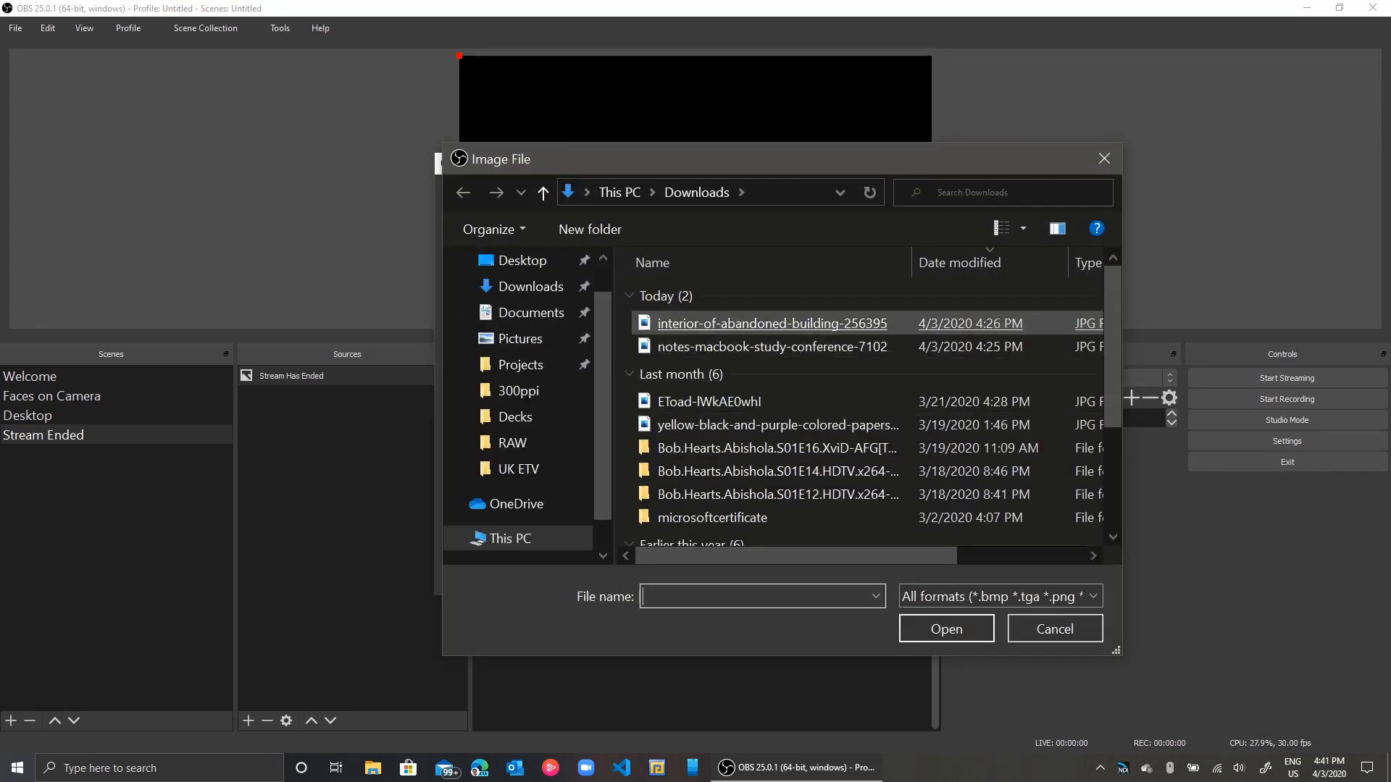
double_click(772, 323)
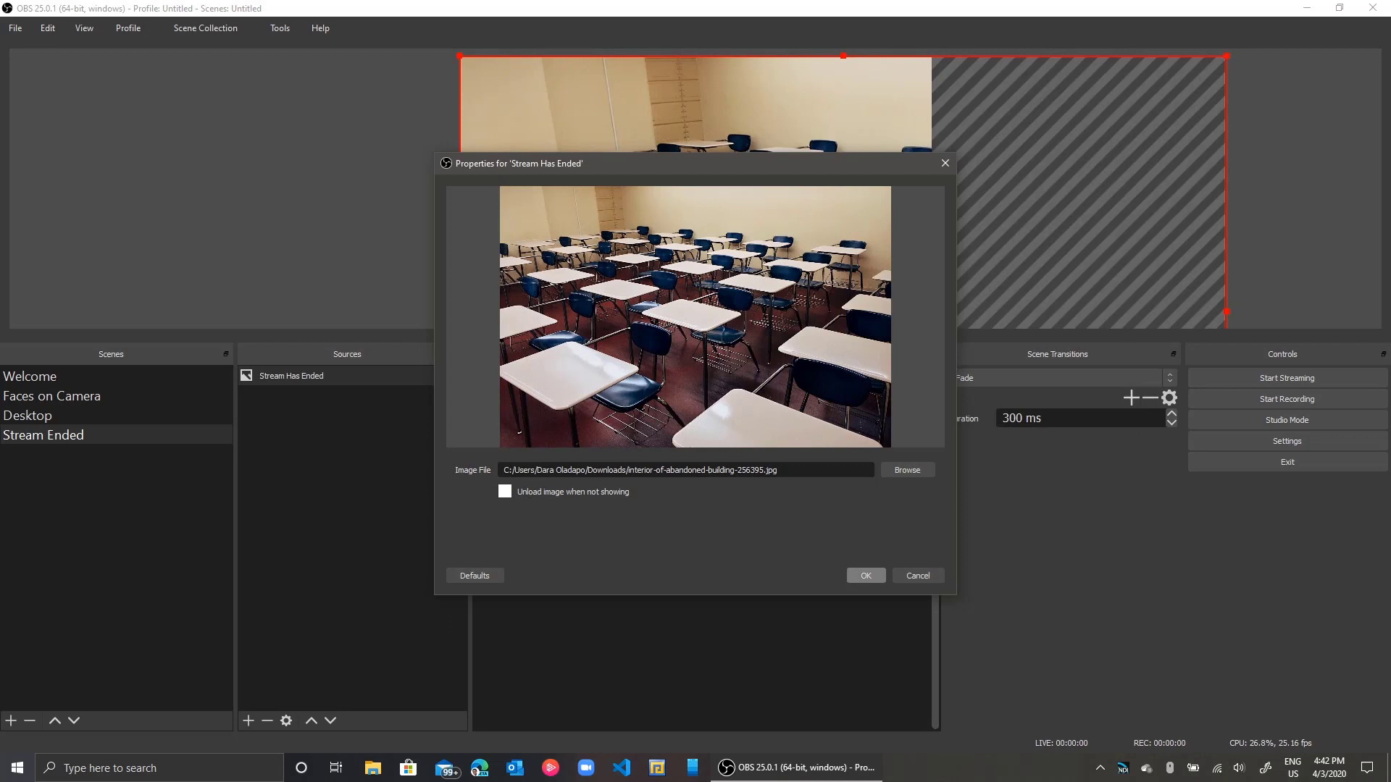
left_click(865, 575)
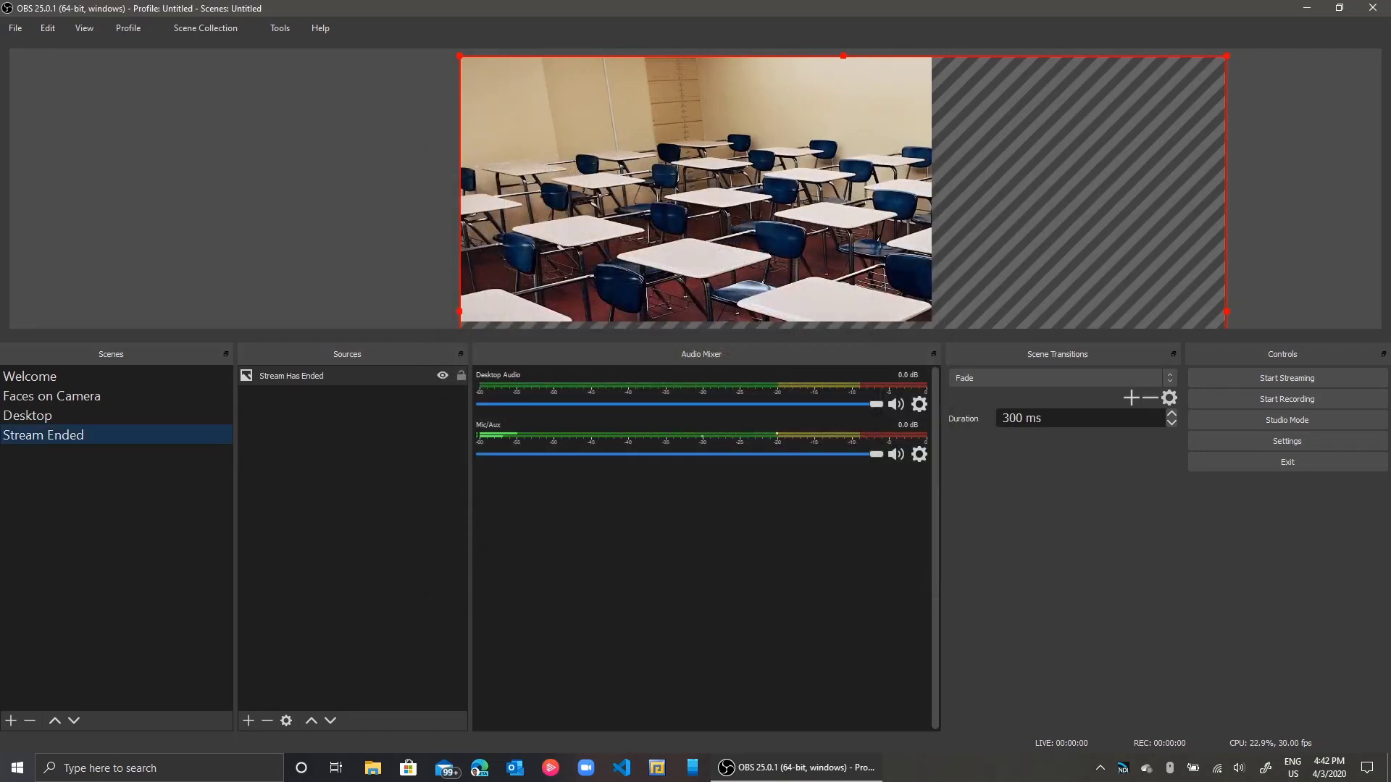
left_click_drag(460, 56, 627, 168)
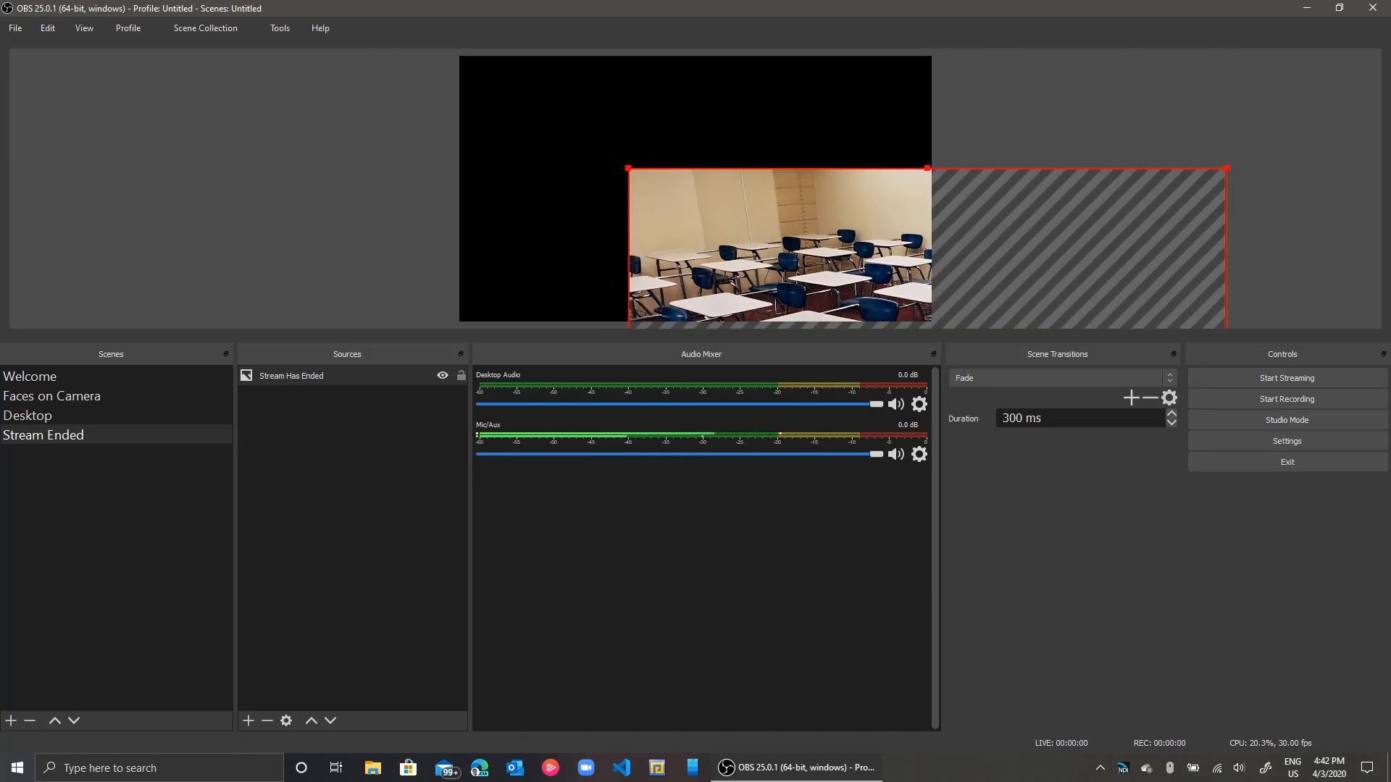
left_click_drag(779, 247, 611, 107)
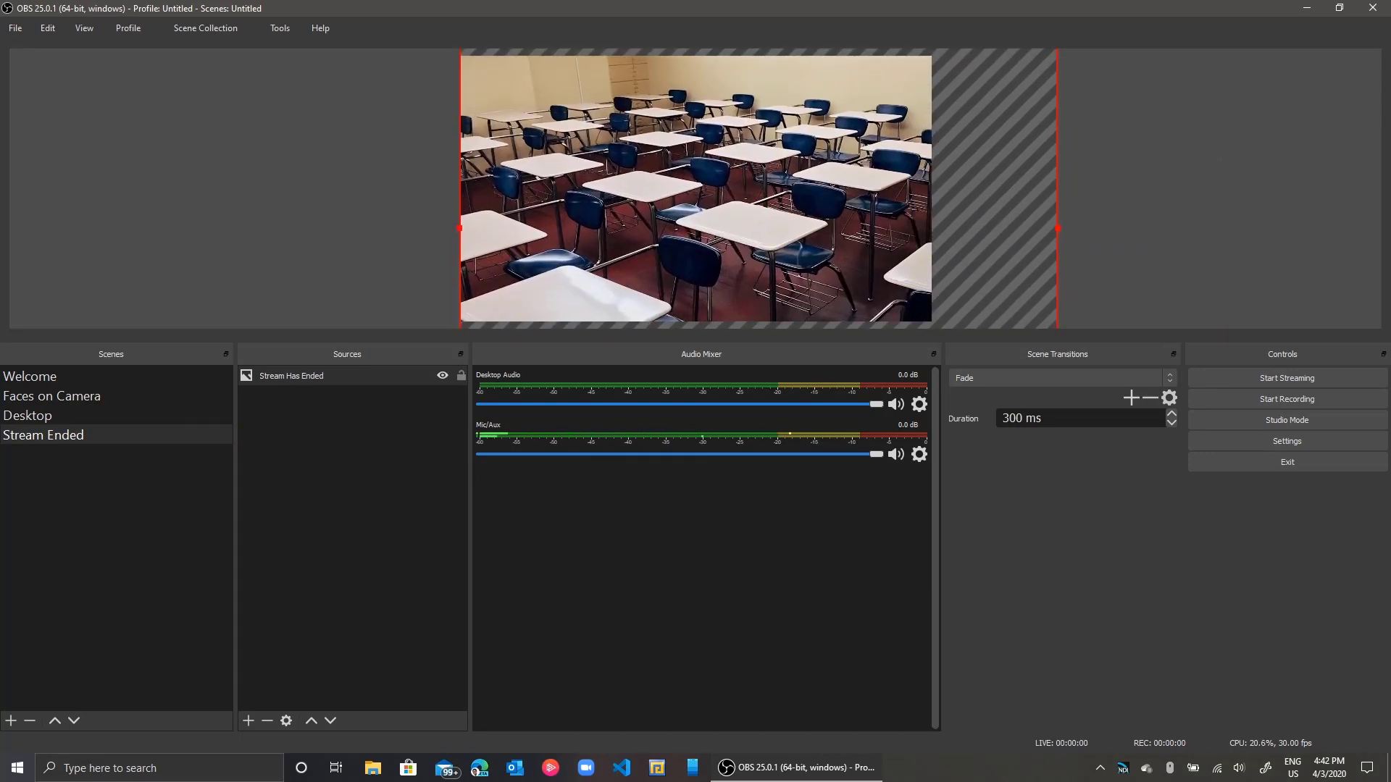
- Add a new Text (GDI+) source named "Class Ended" to the Stream Ended scene
left_click(249, 720)
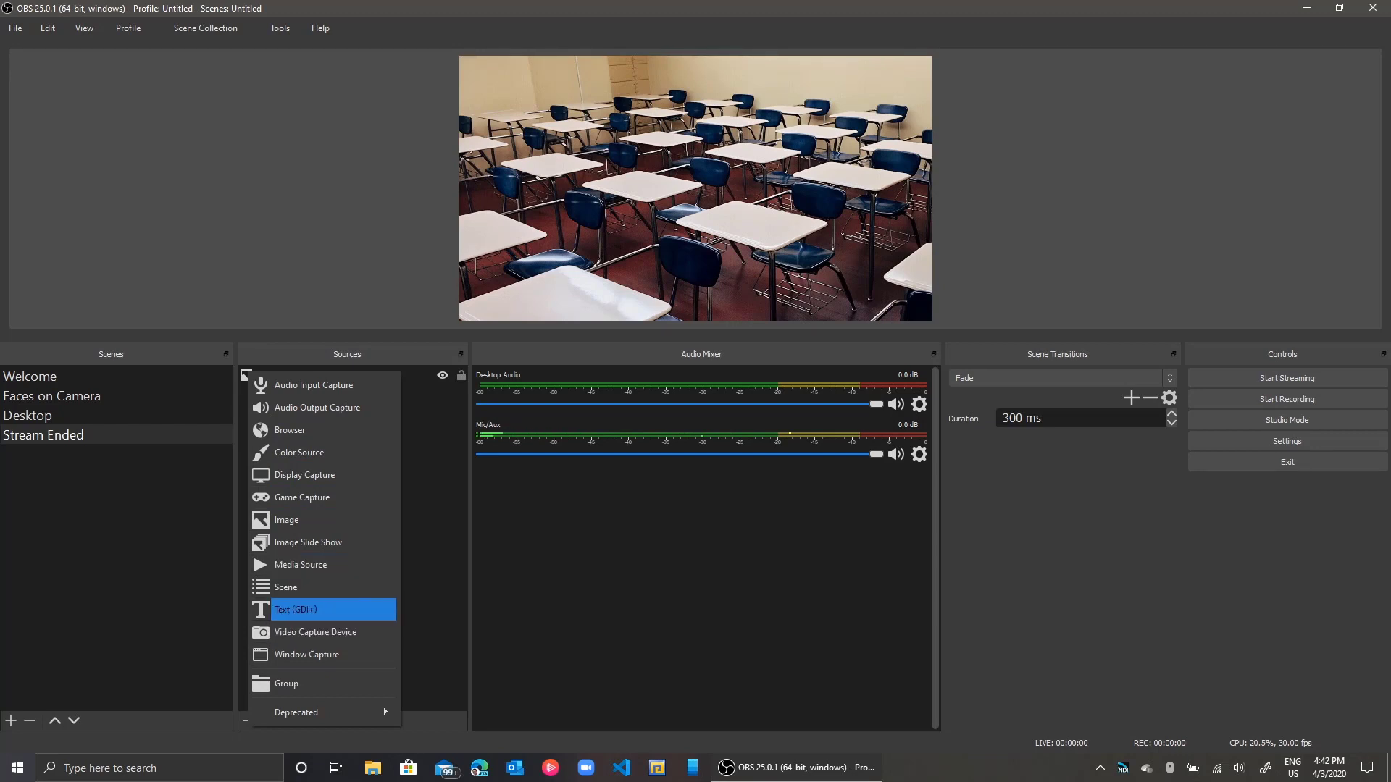
left_click(296, 609)
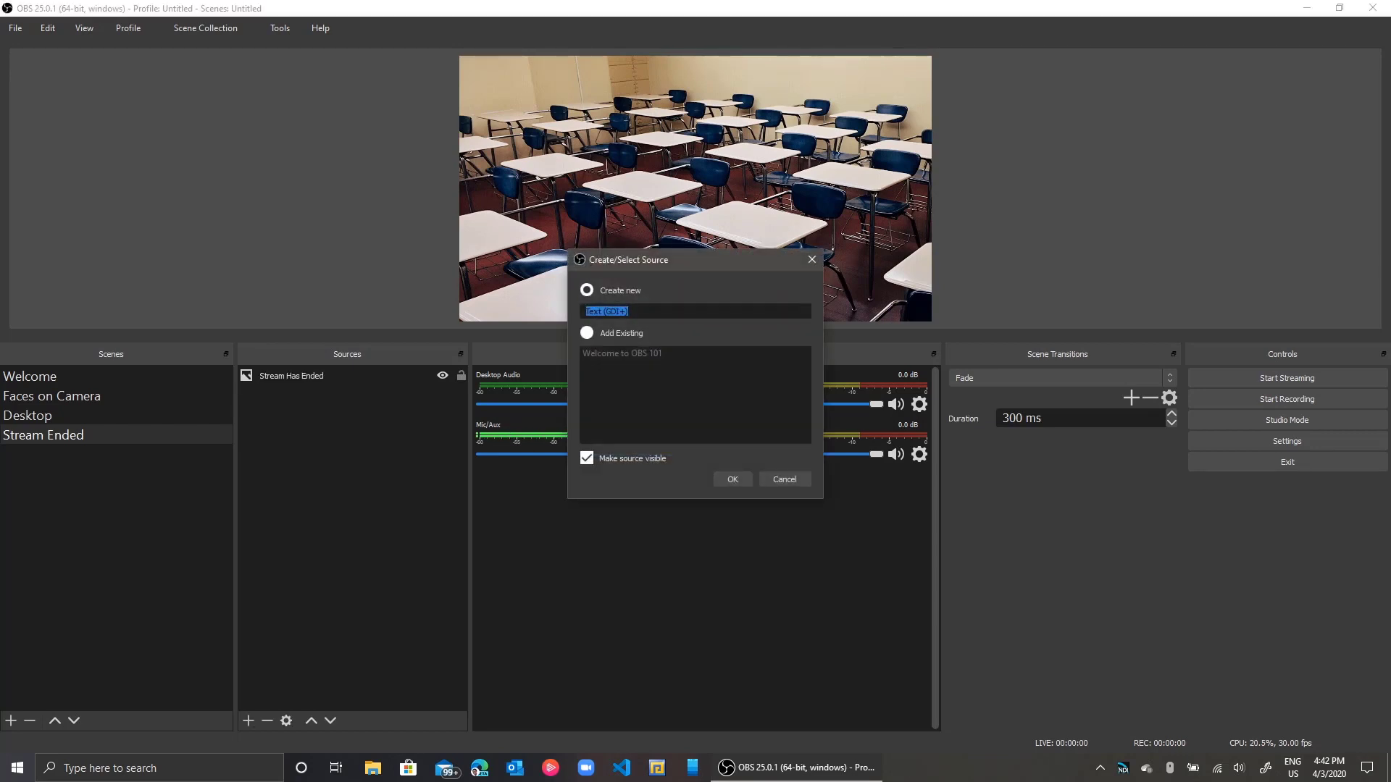
type("Class Ended")
key("Return")
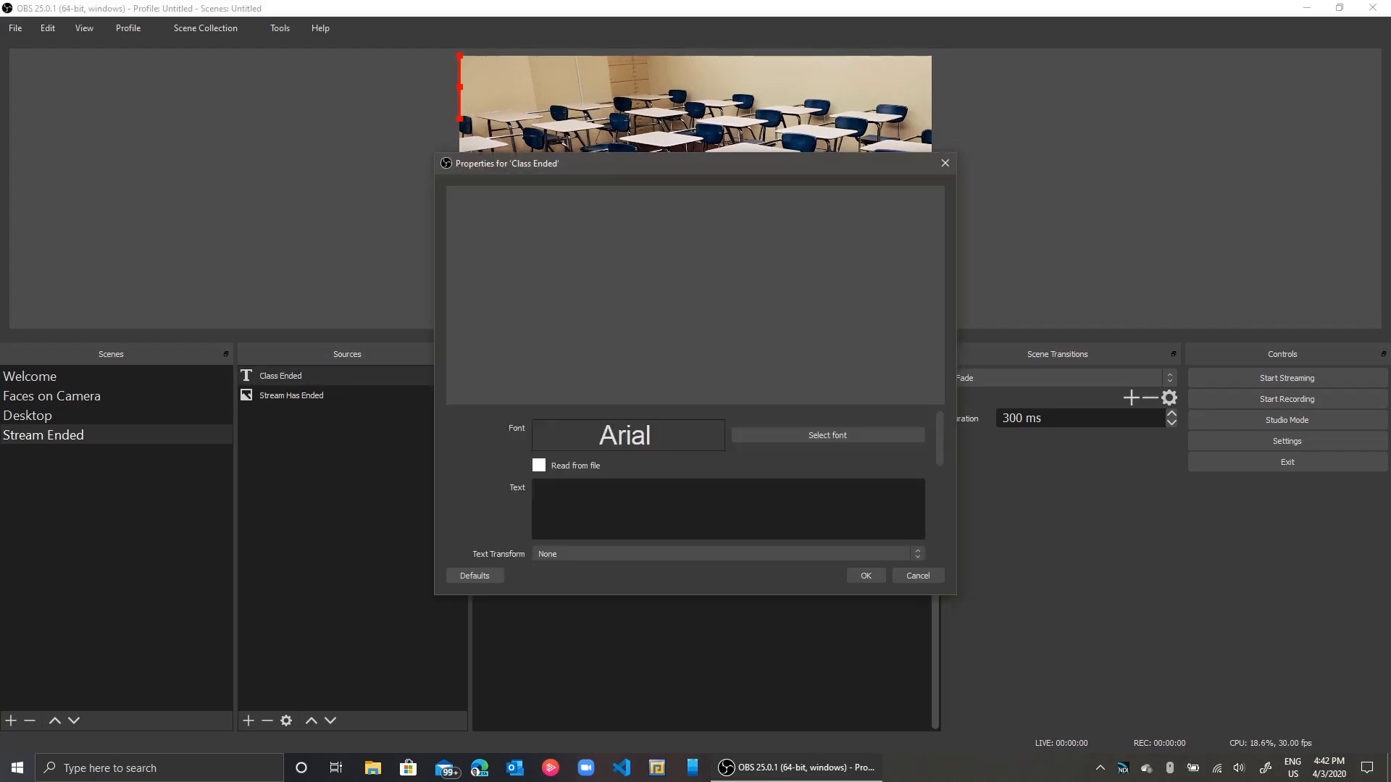
- Enter "Class has ended for today." as the first line of the Class Ended text and start a second line
type("C")
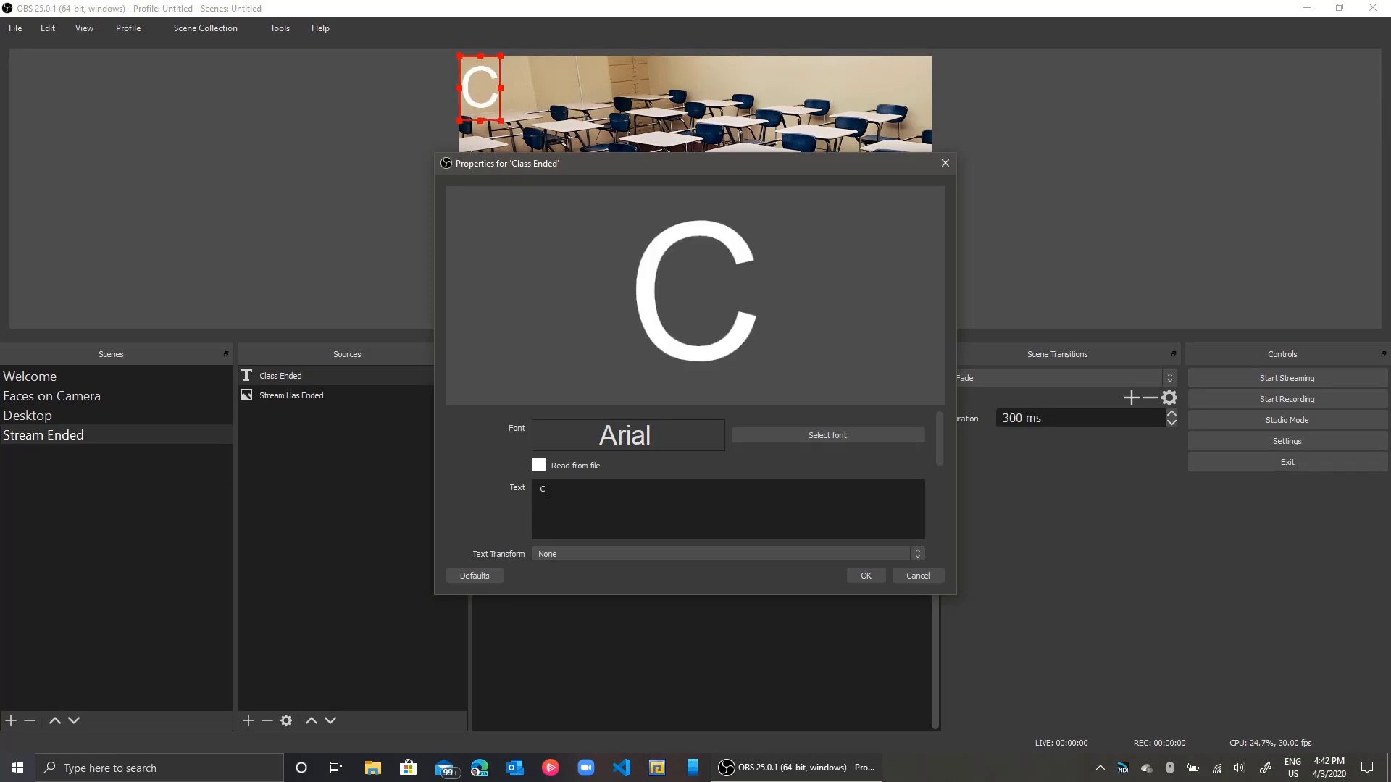
type("lass has ended for tdo")
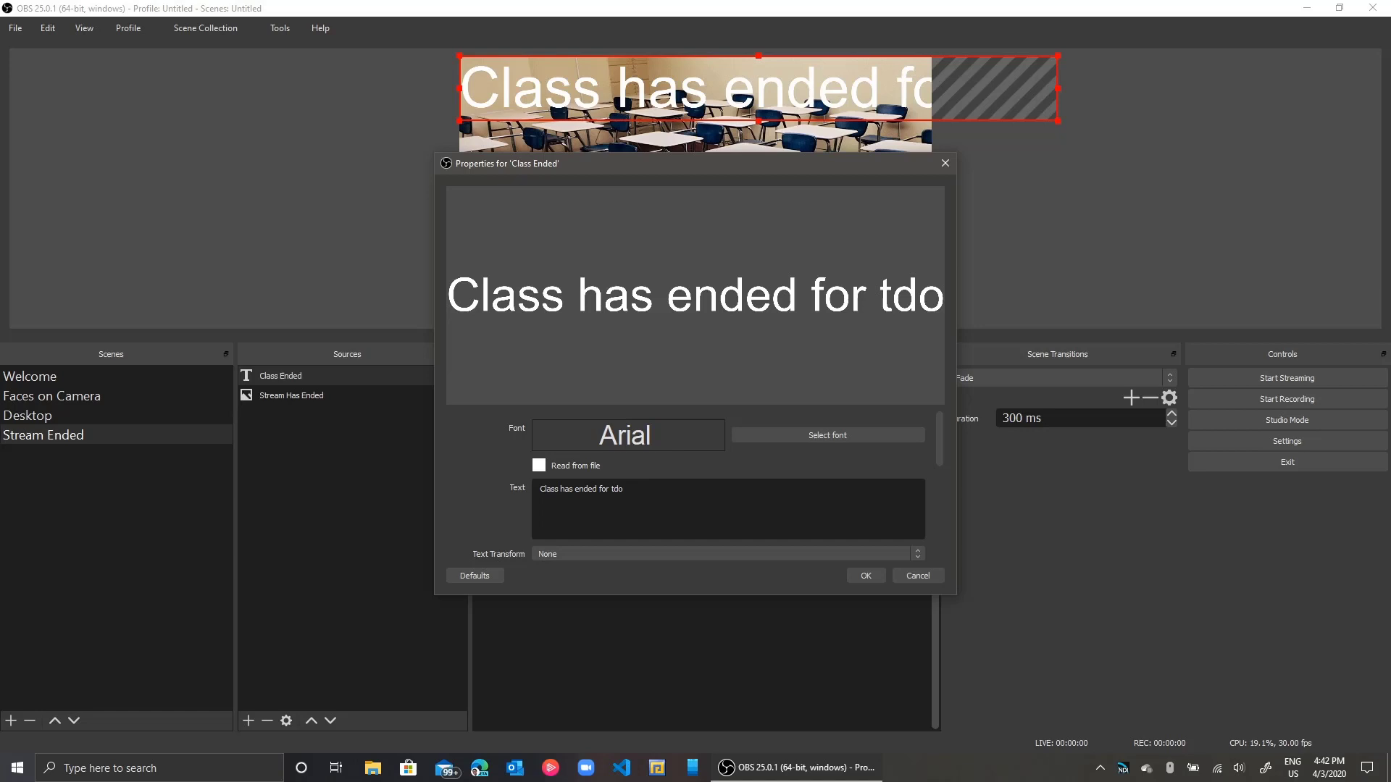
key("BackSpace")
key("BackSpace")
type("oday.")
key("Return")
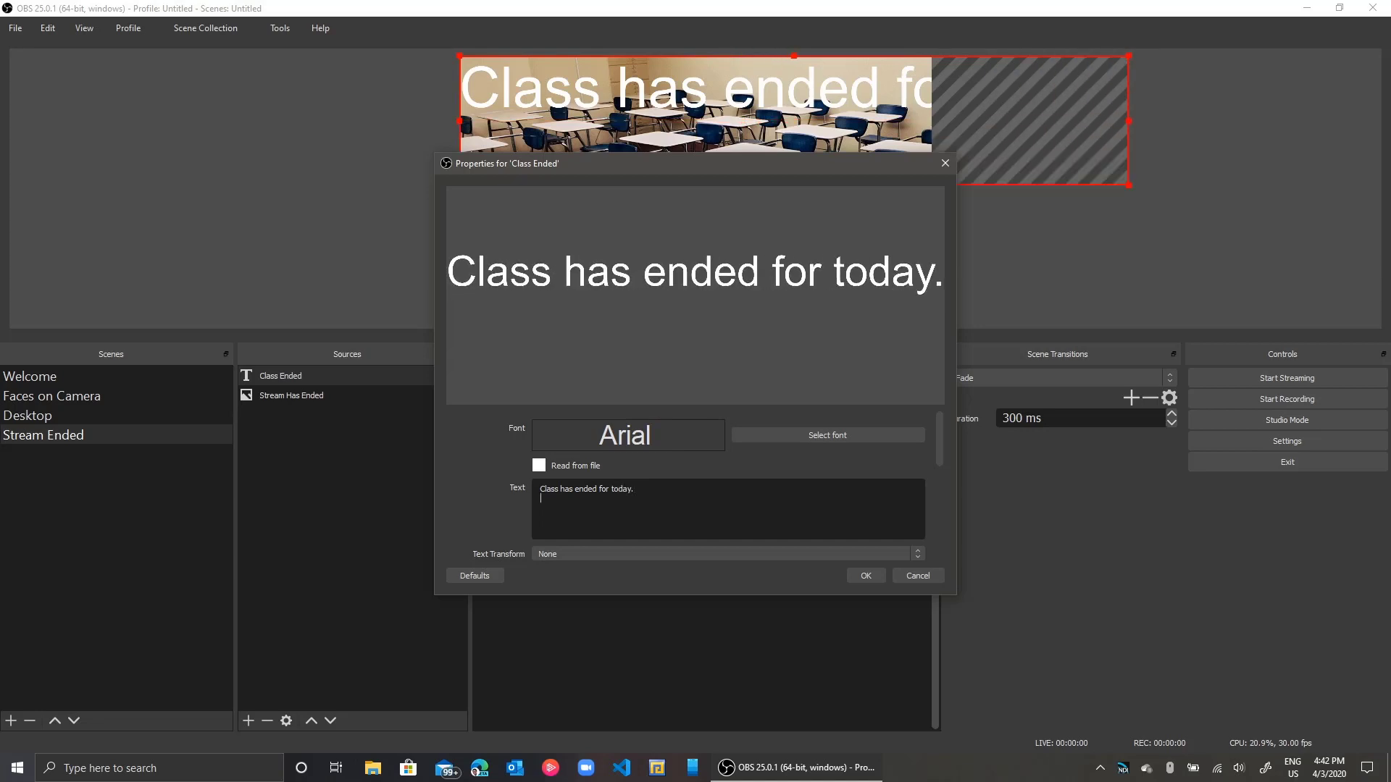
- Begin the second text line with "Check", the presenter's website address and "for more" information wording
type("Check darao")
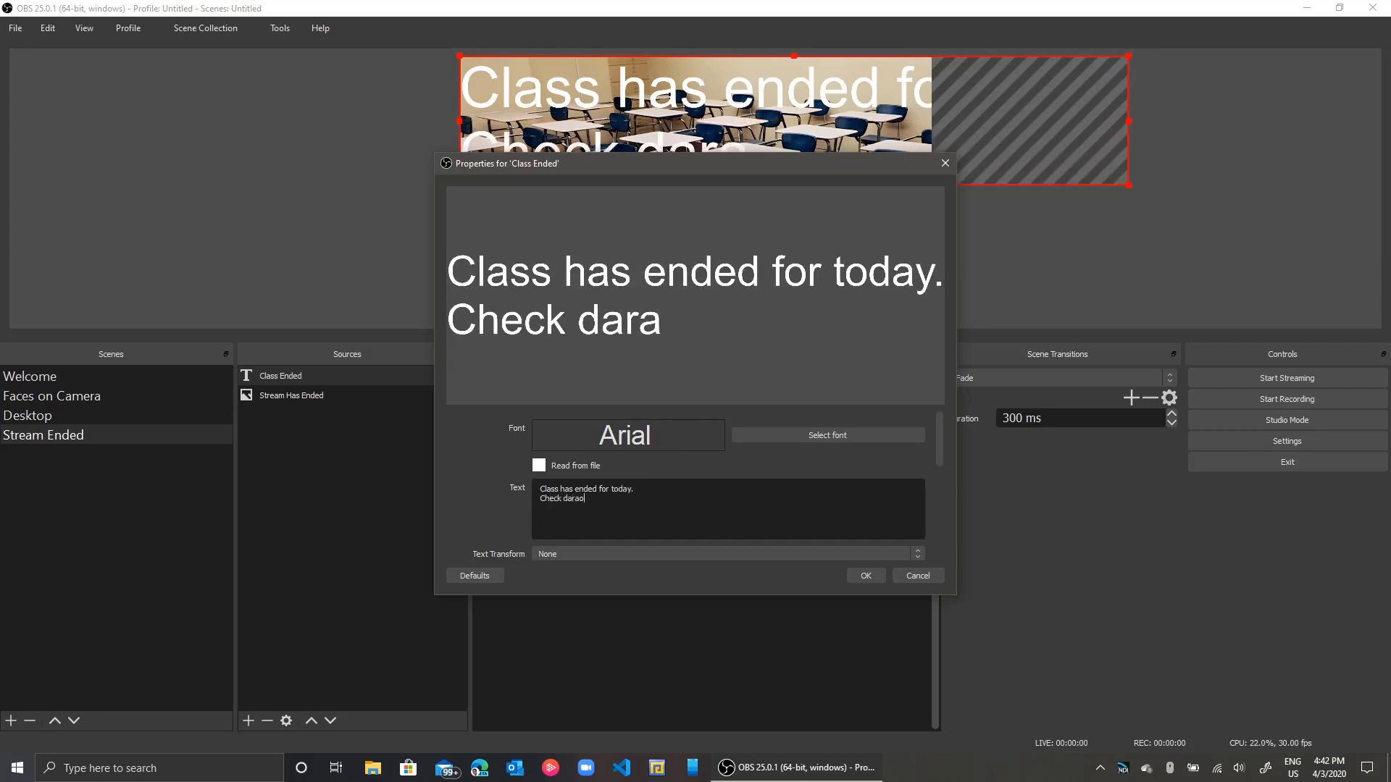
type("ladapo.com for")
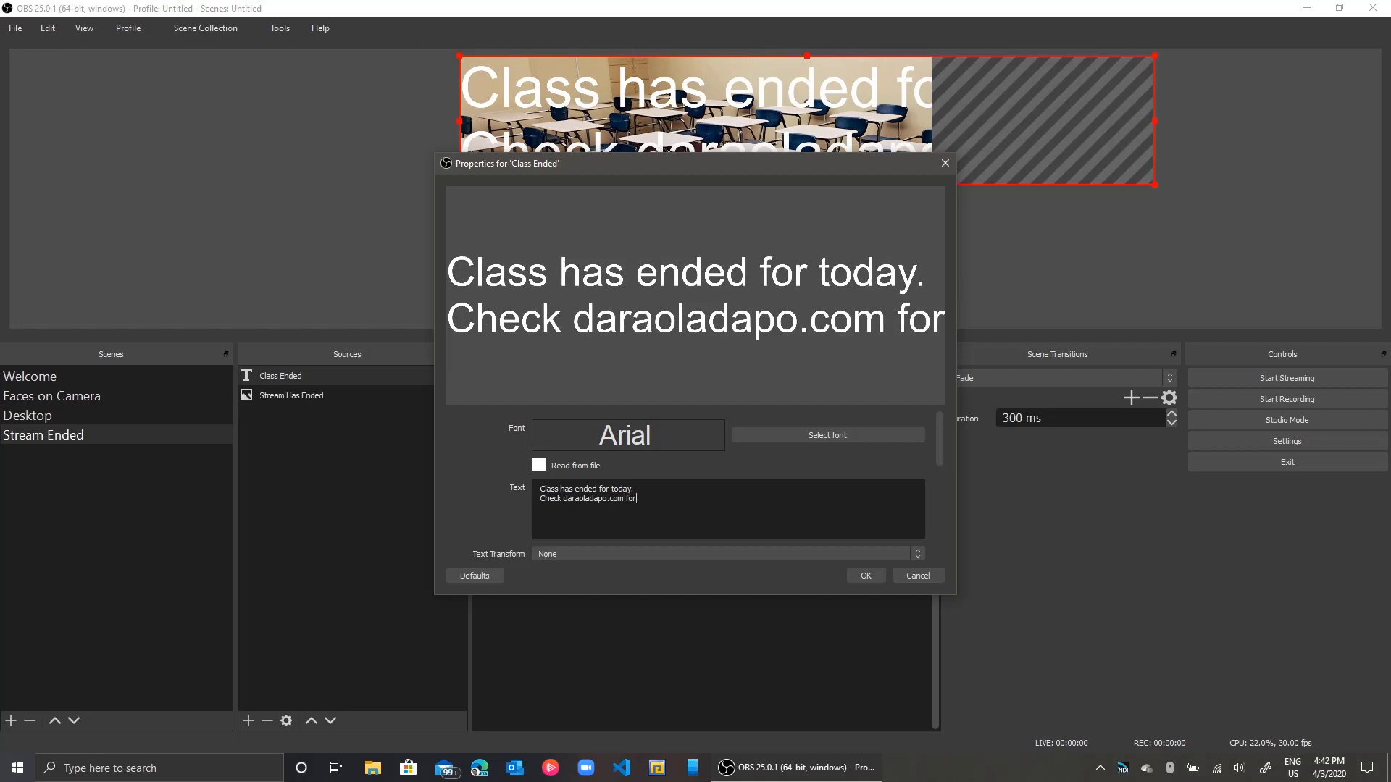
type(" more in")
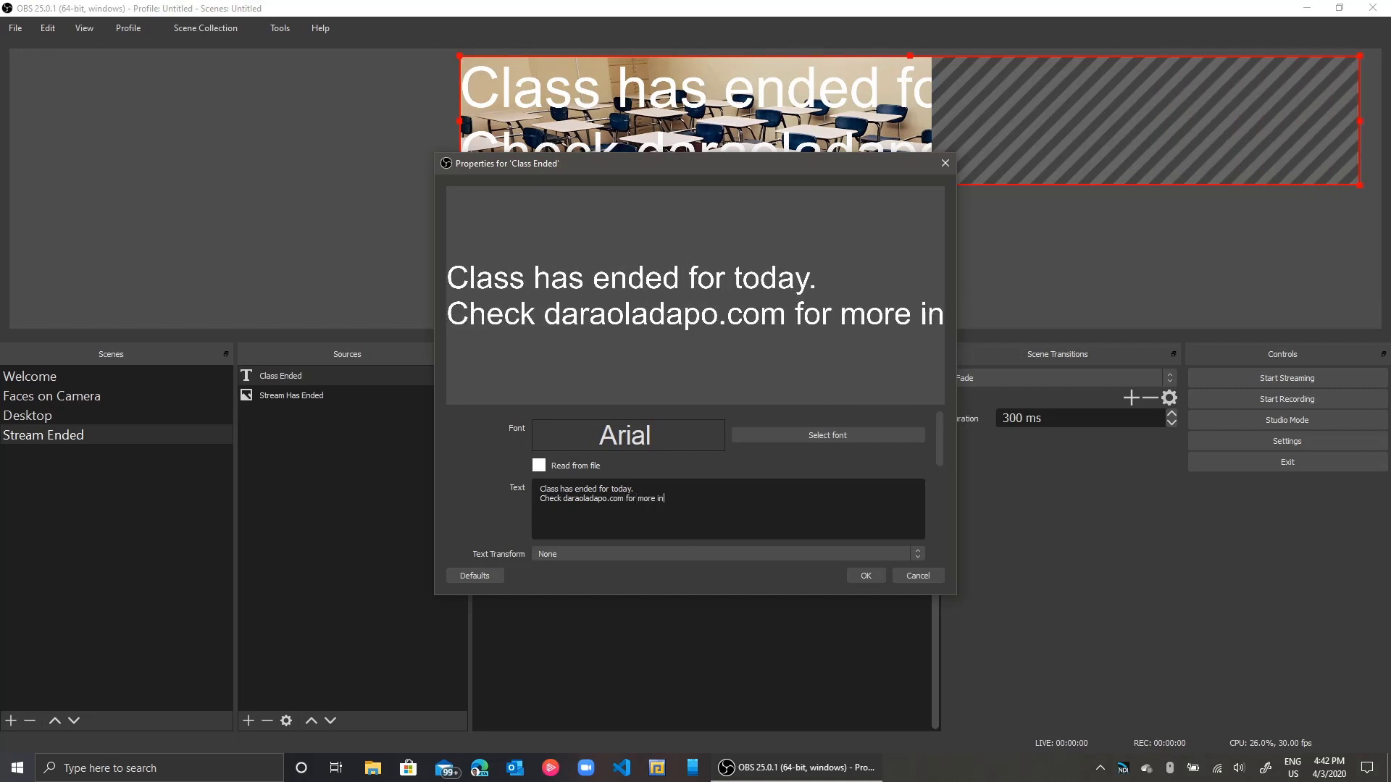
key("BackSpace")
key("BackSpace")
key("BackSpace")
type("in")
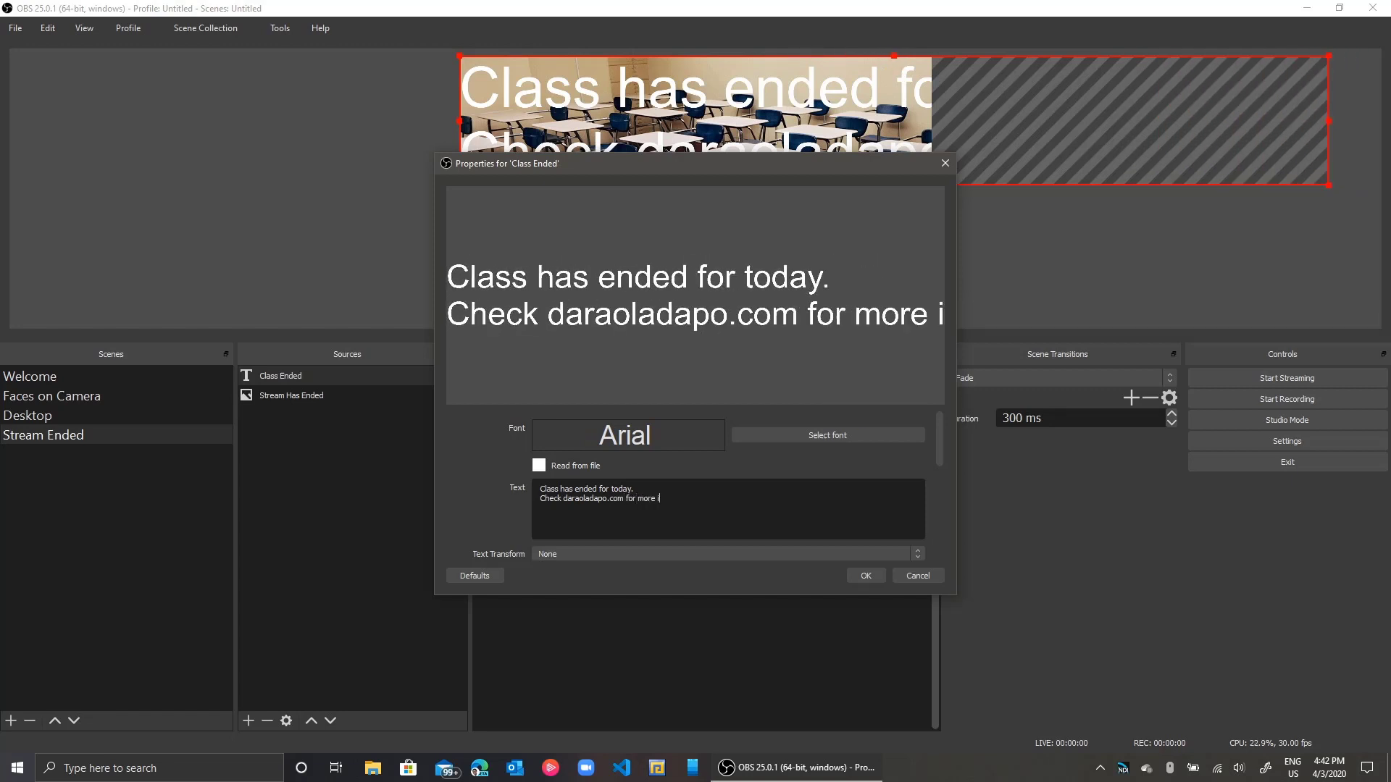
key("BackSpace")
key("BackSpace")
type("infomrati")
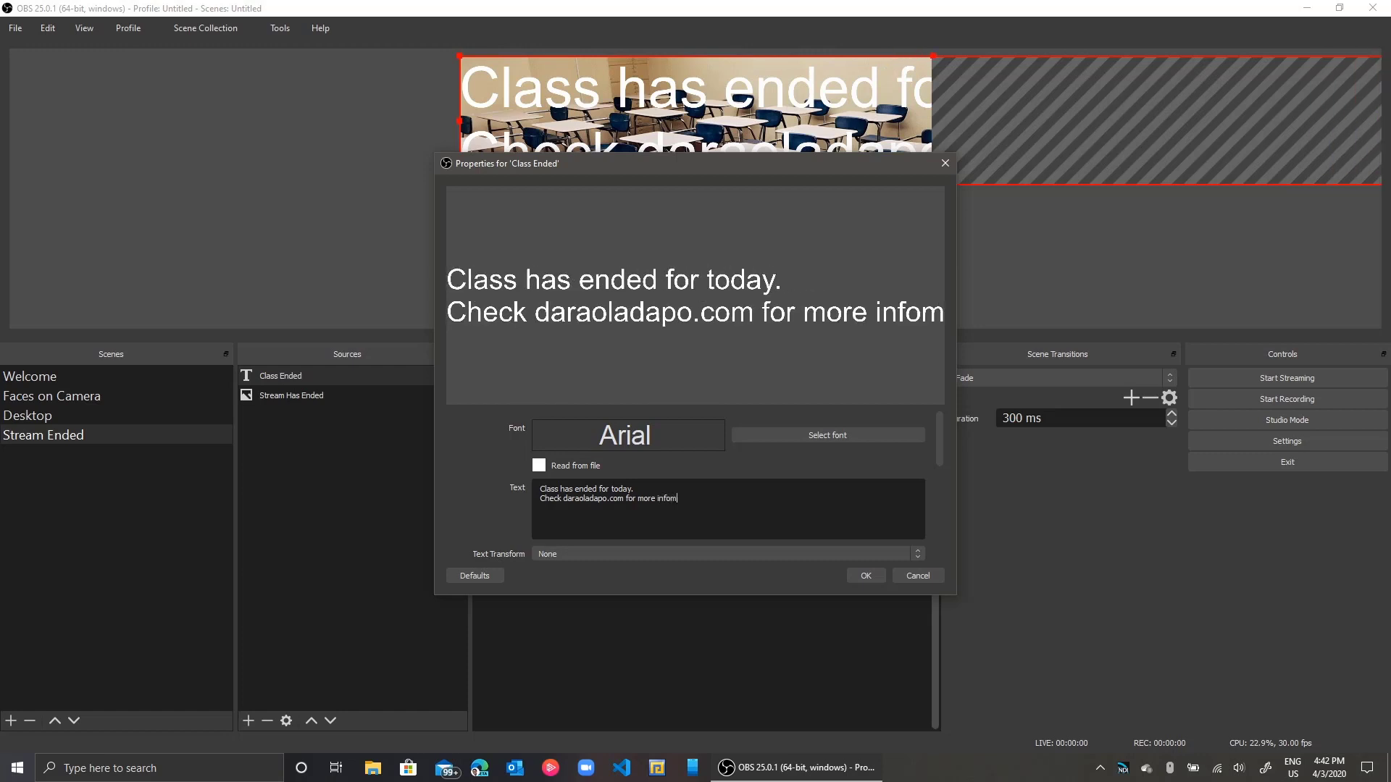
- Replace everything after "Check" in the second line with the presenter's YouTube channel address followed by "for more videos."
key("BackSpace")
key("BackSpace")
key("BackSpace")
key("BackSpace")
key("BackSpace")
key("BackSpace")
key("BackSpace")
key("BackSpace")
key("BackSpace")
key("BackSpace")
key("BackSpace")
key("BackSpace")
key("BackSpace")
key("BackSpace")
key("BackSpace")
key("BackSpace")
key("BackSpace")
key("BackSpace")
key("BackSpace")
key("BackSpace")
key("BackSpace")
key("BackSpace")
key("BackSpace")
key("BackSpace")
key("BackSpace")
key("BackSpace")
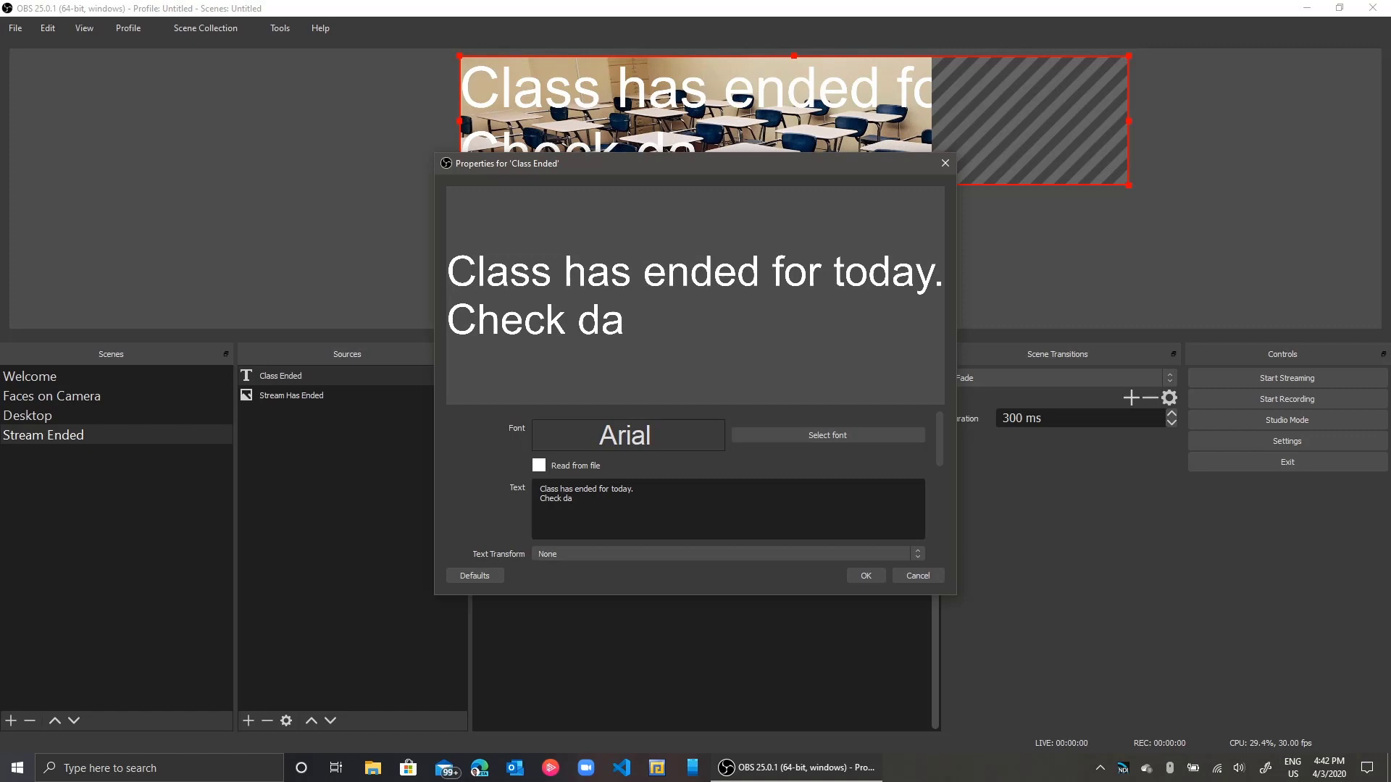
type("youtube")
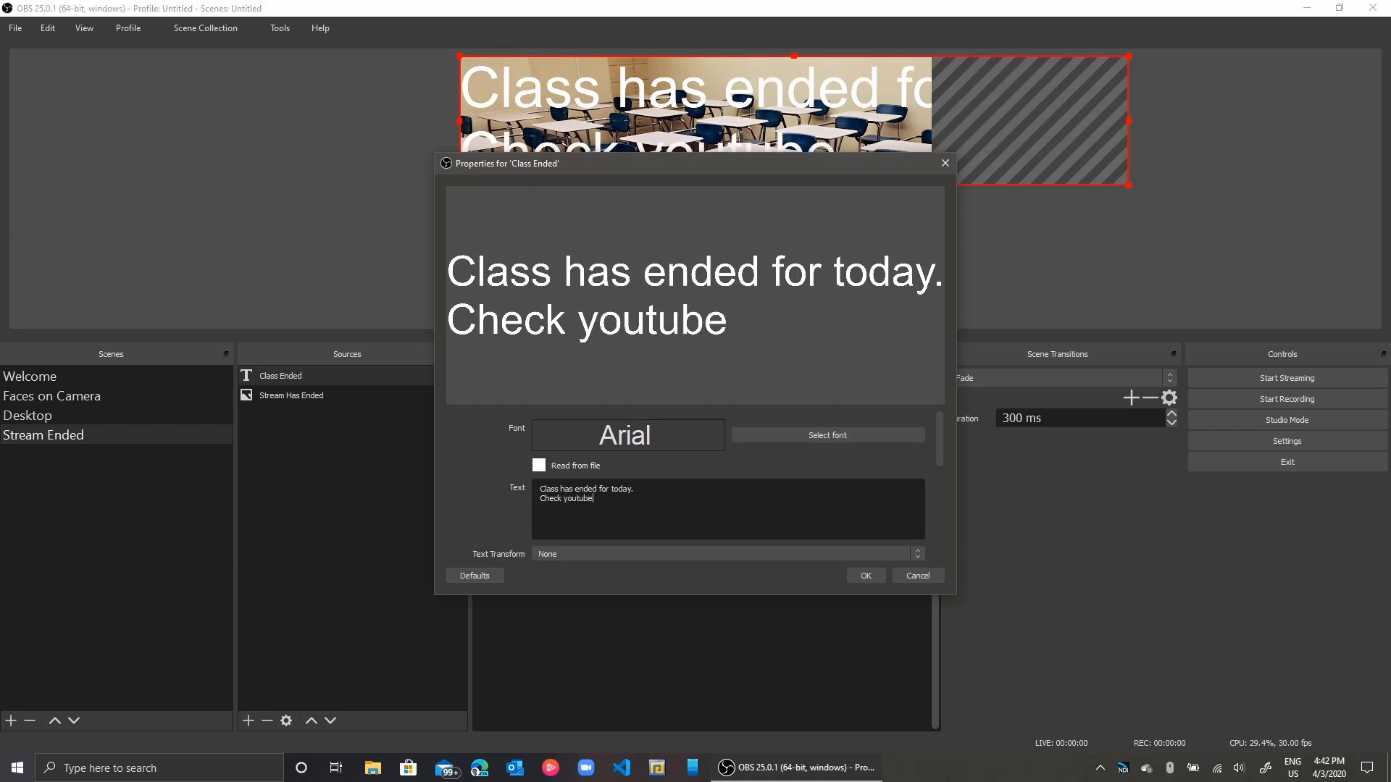
type(".com/daraoladapo")
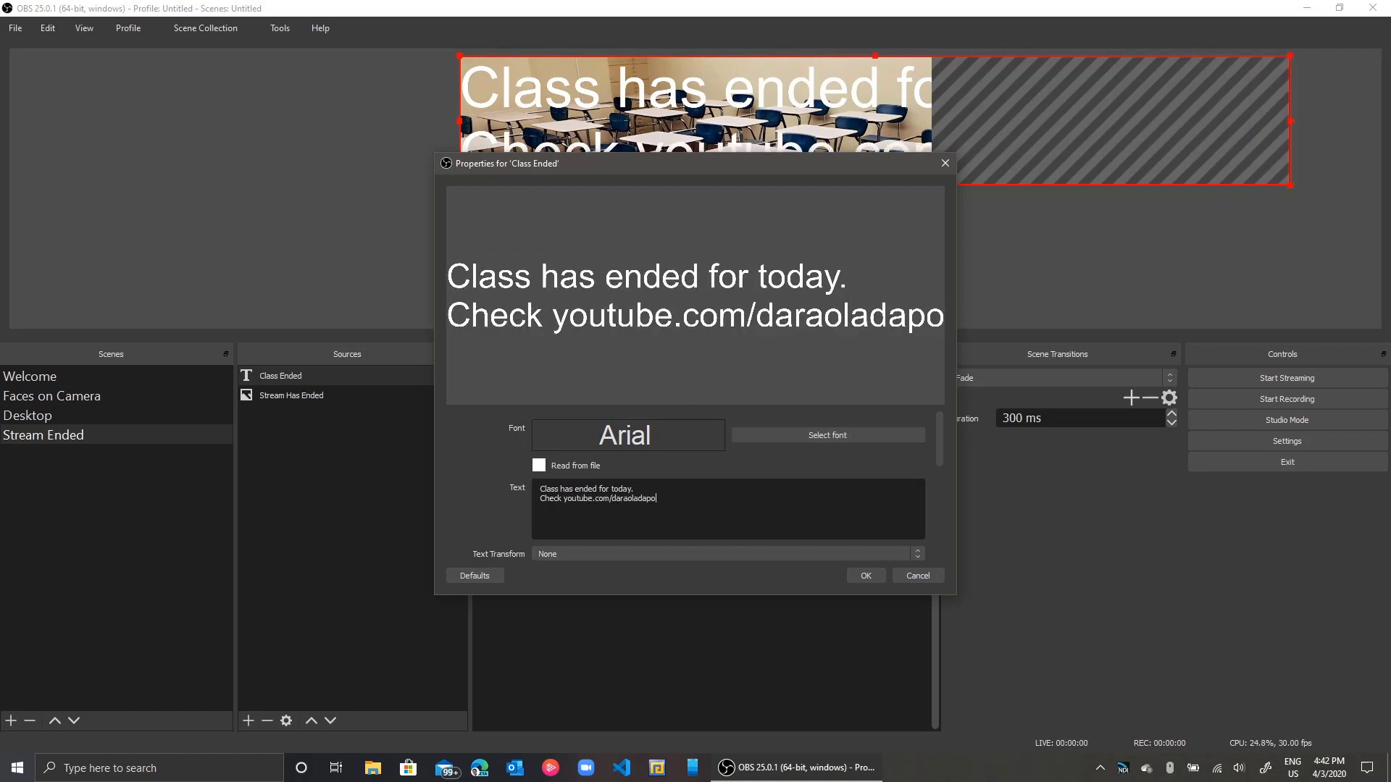
type(" for ")
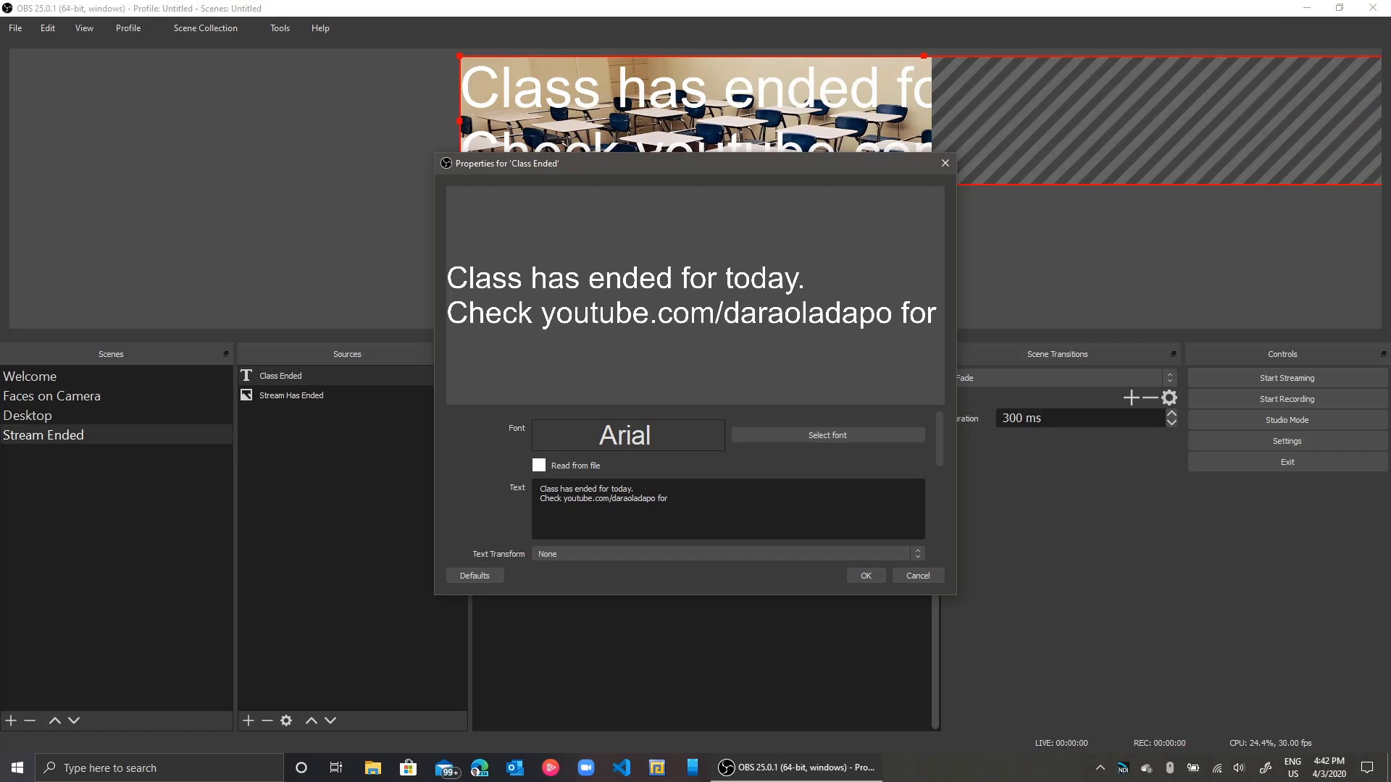
type("more videos.")
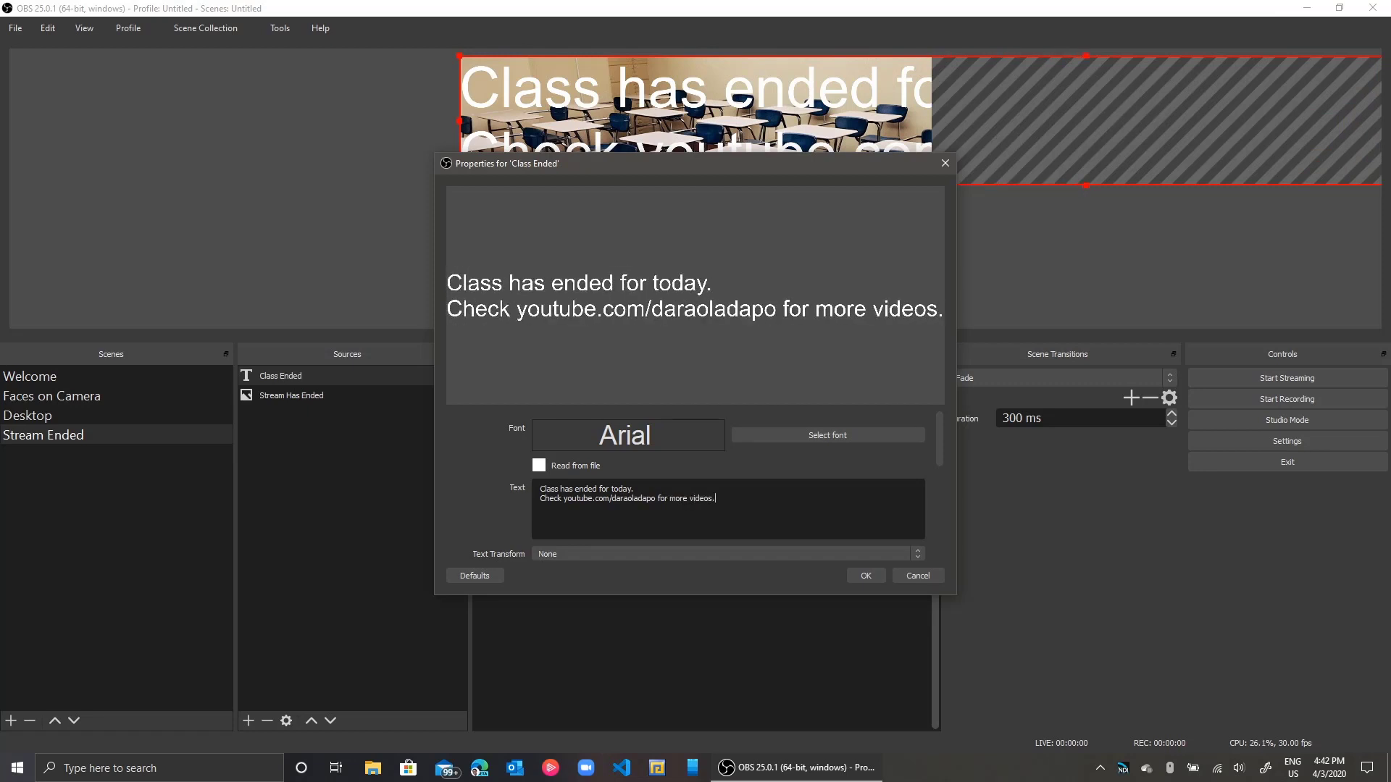
- Change the font of the Class Ended text to Segoe UI Regular
left_click(828, 435)
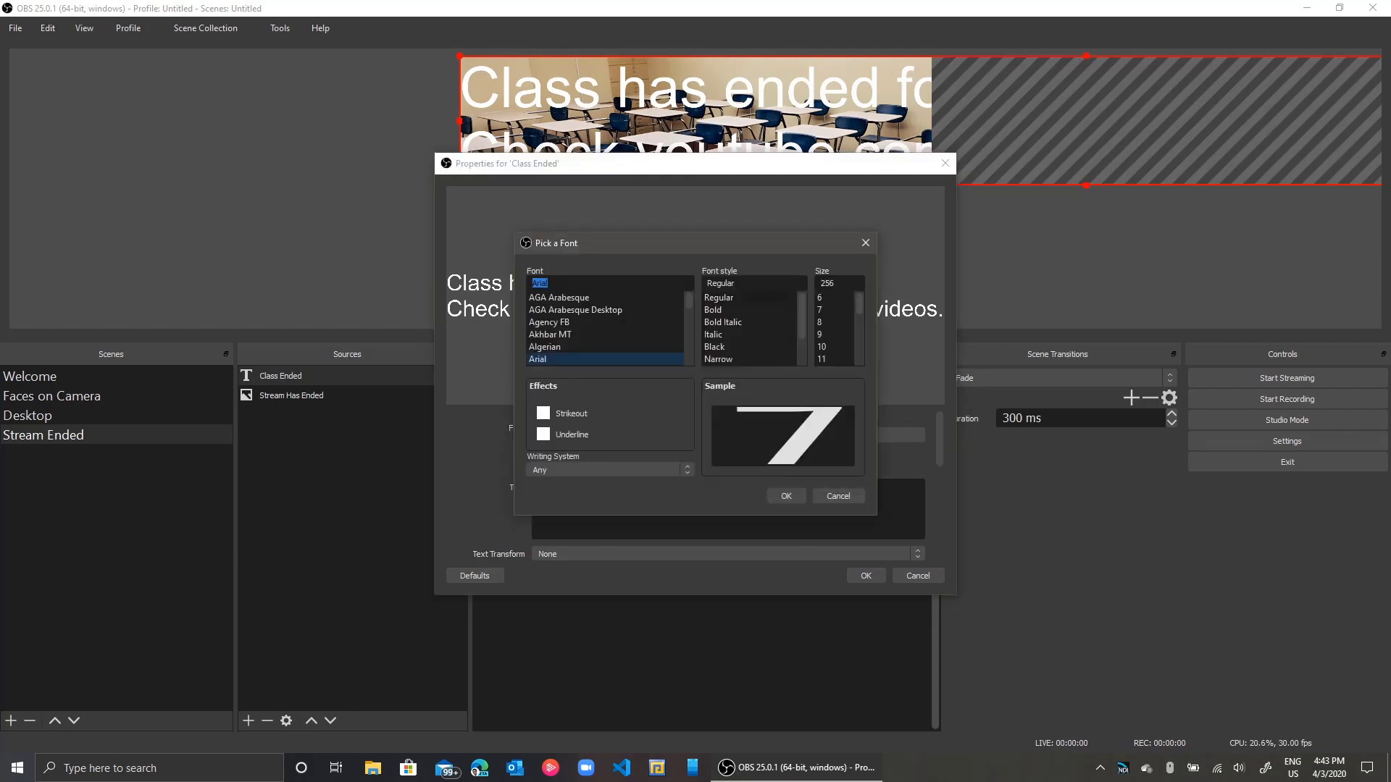
type("se")
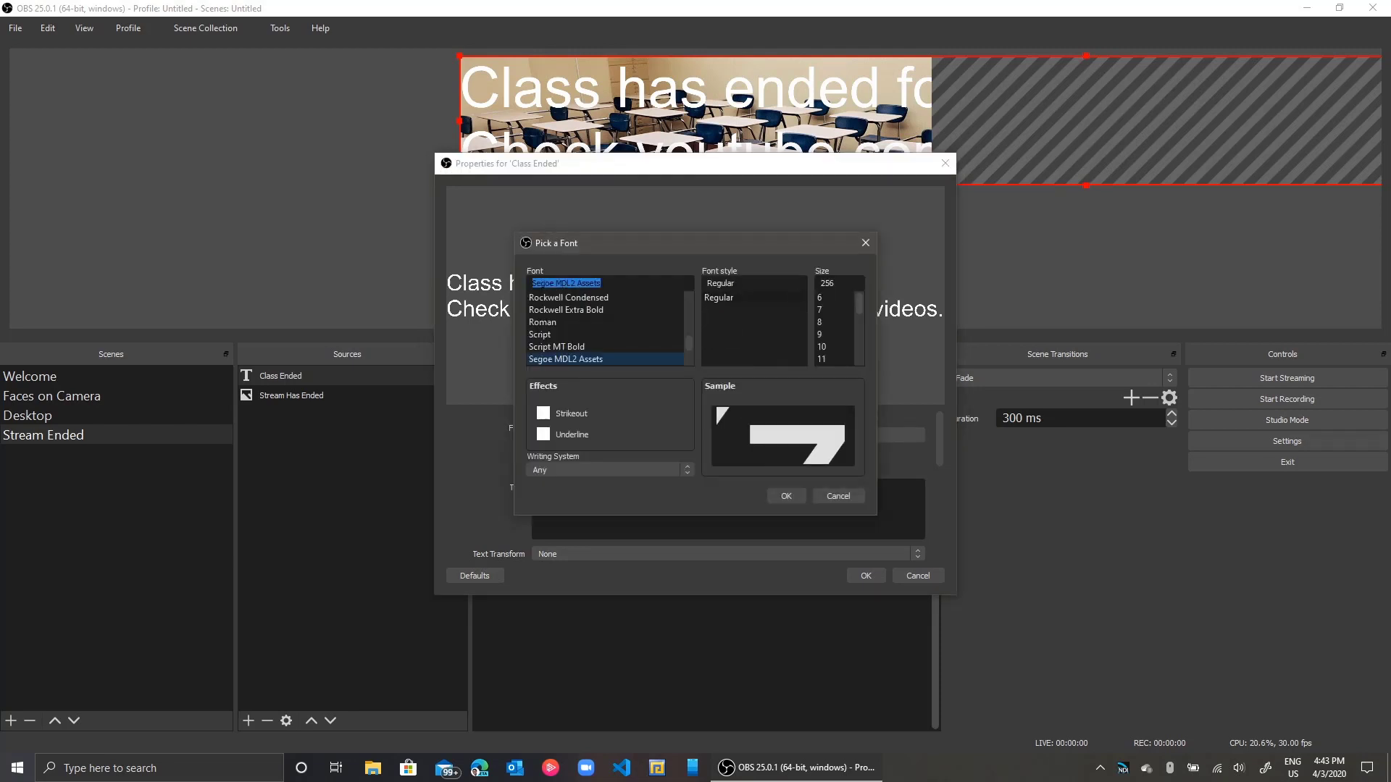
type(" UI")
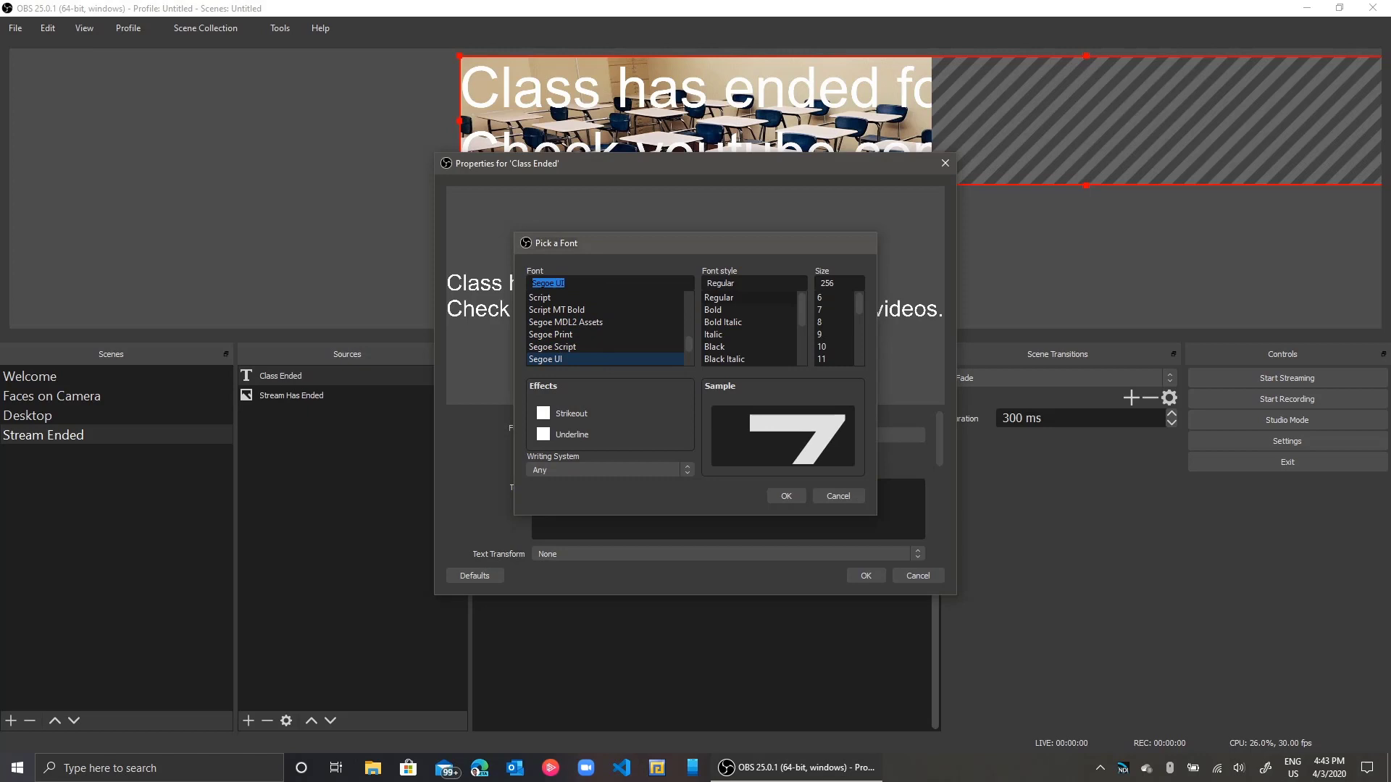
key("Return")
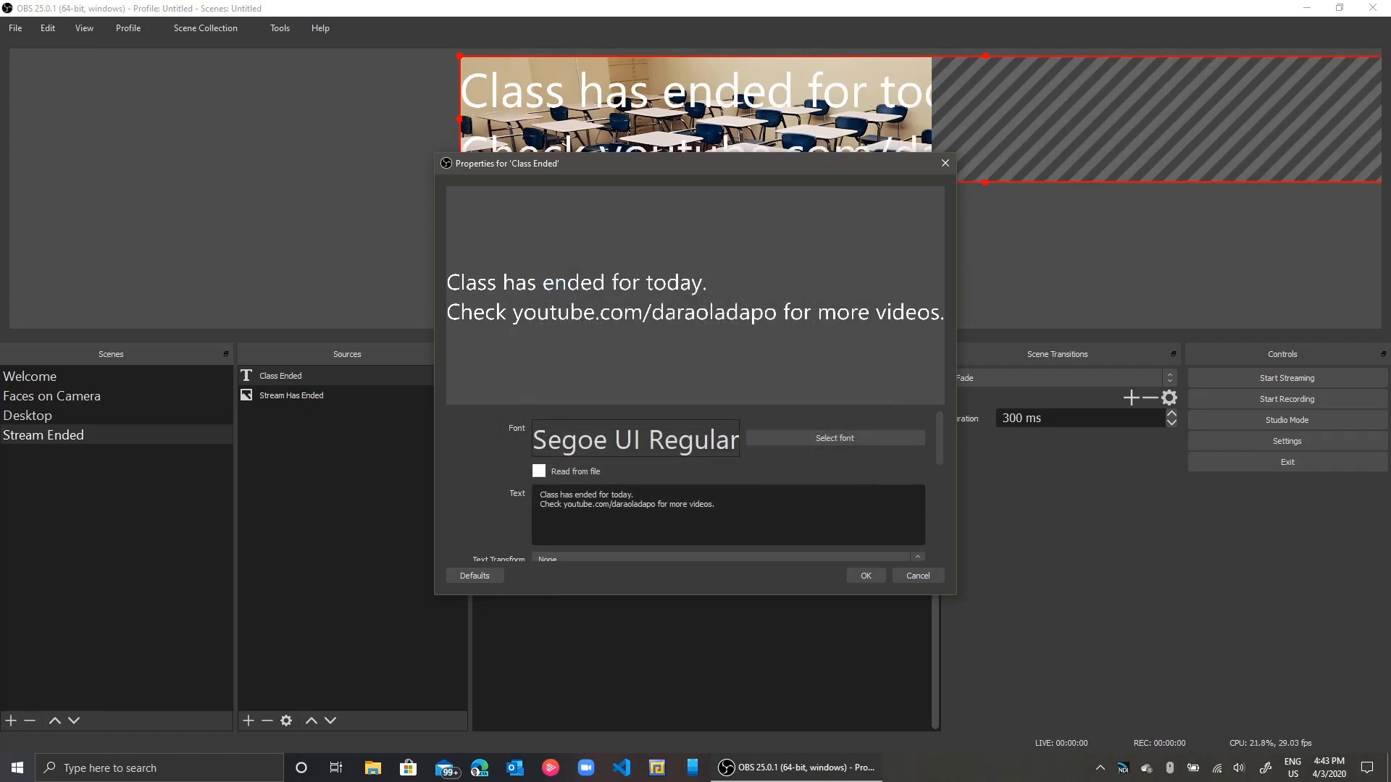
- Try the Uppercase and Start Case text transforms on the Class Ended text and set the transform back to None
scroll(692, 482, "down", 2)
left_click(721, 472)
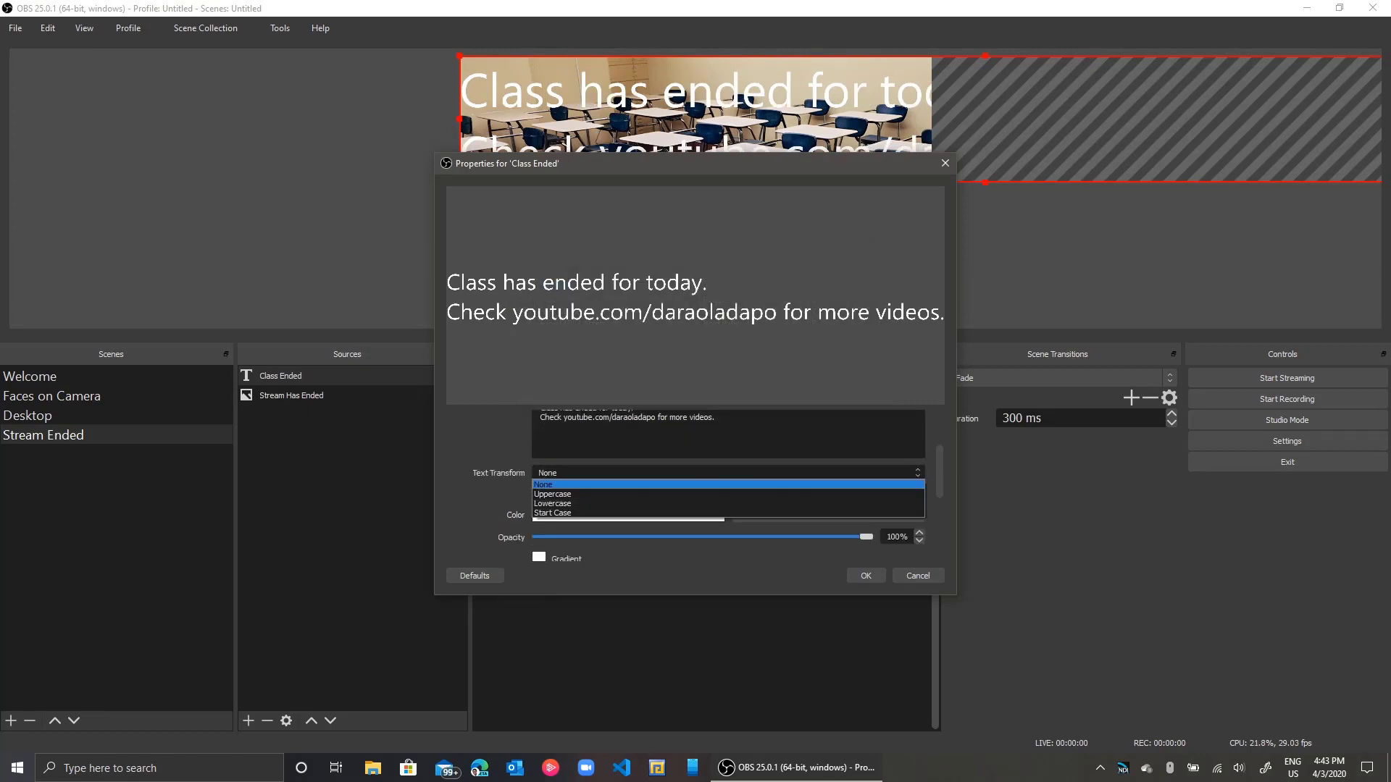
left_click(720, 494)
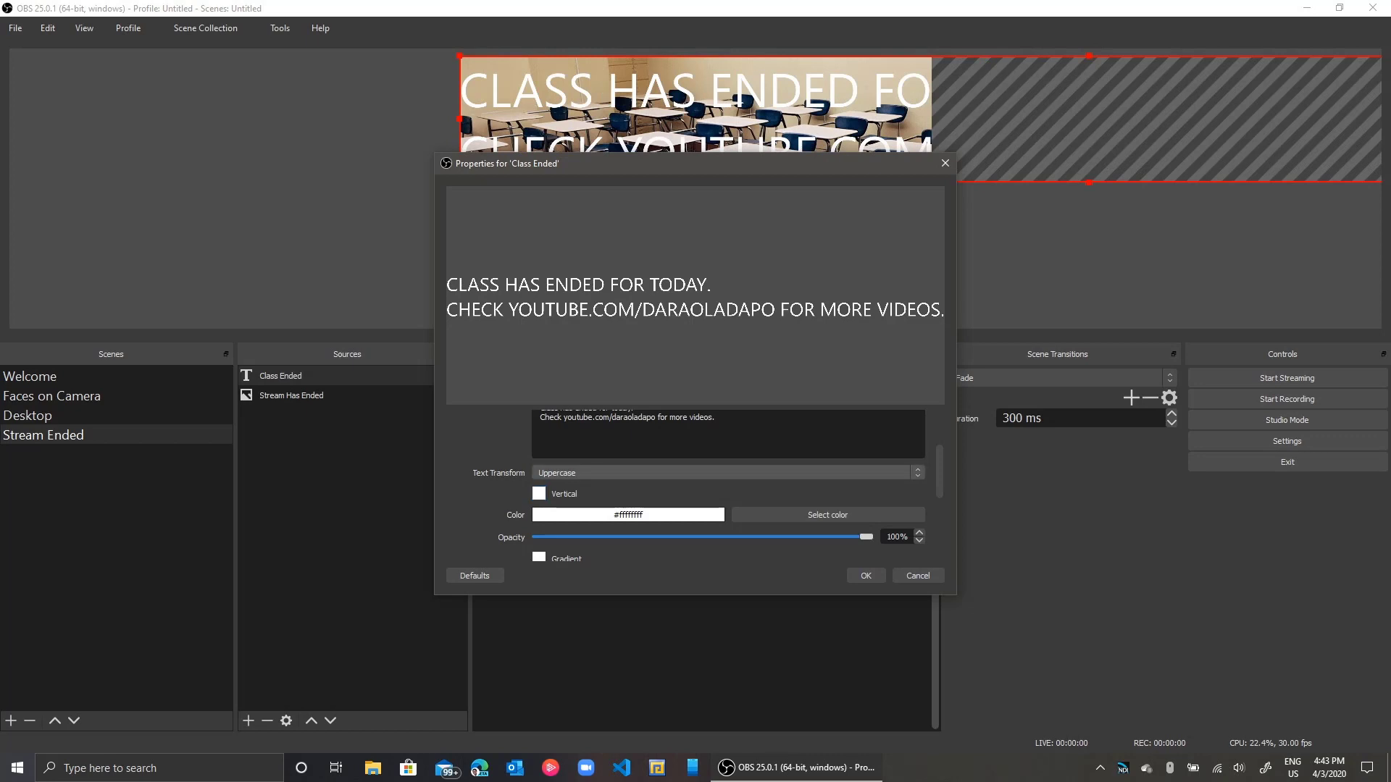
left_click(724, 472)
left_click(724, 513)
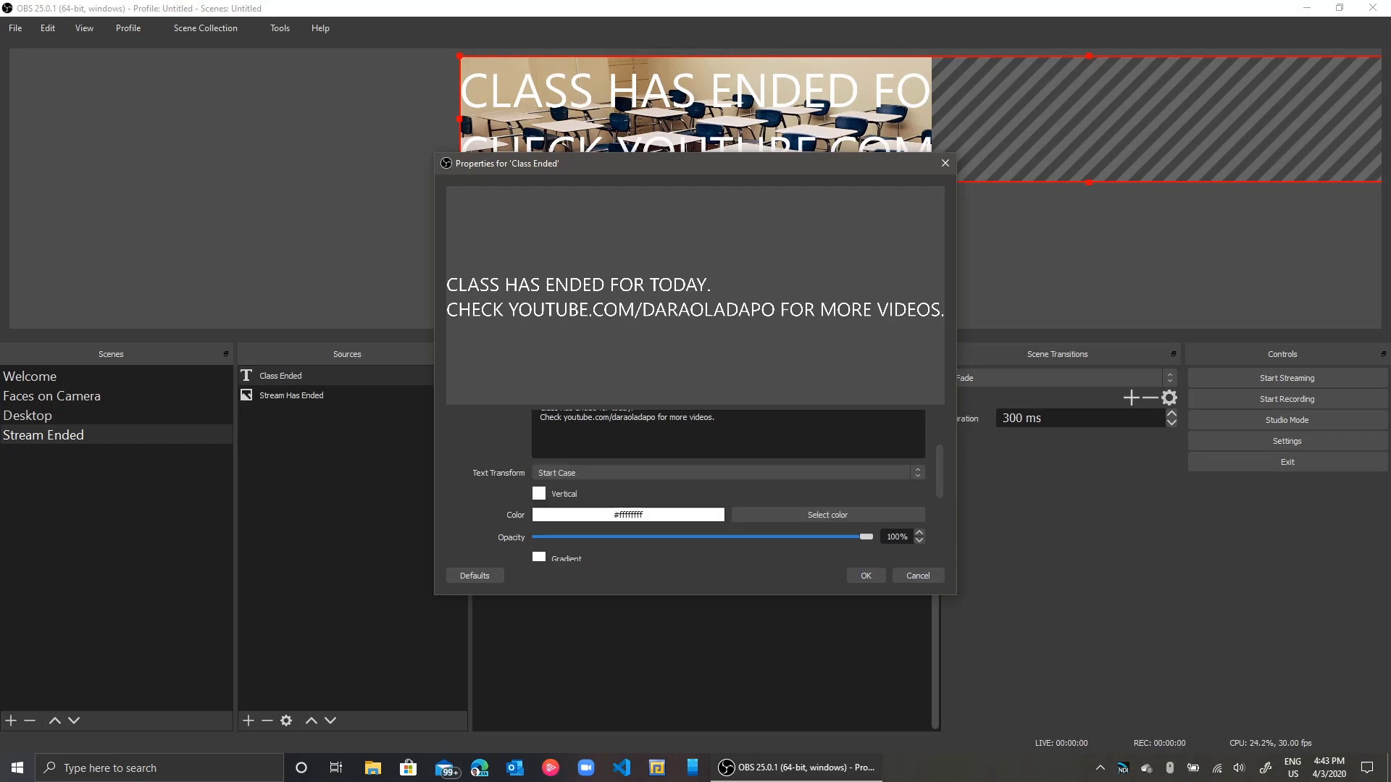
left_click(725, 472)
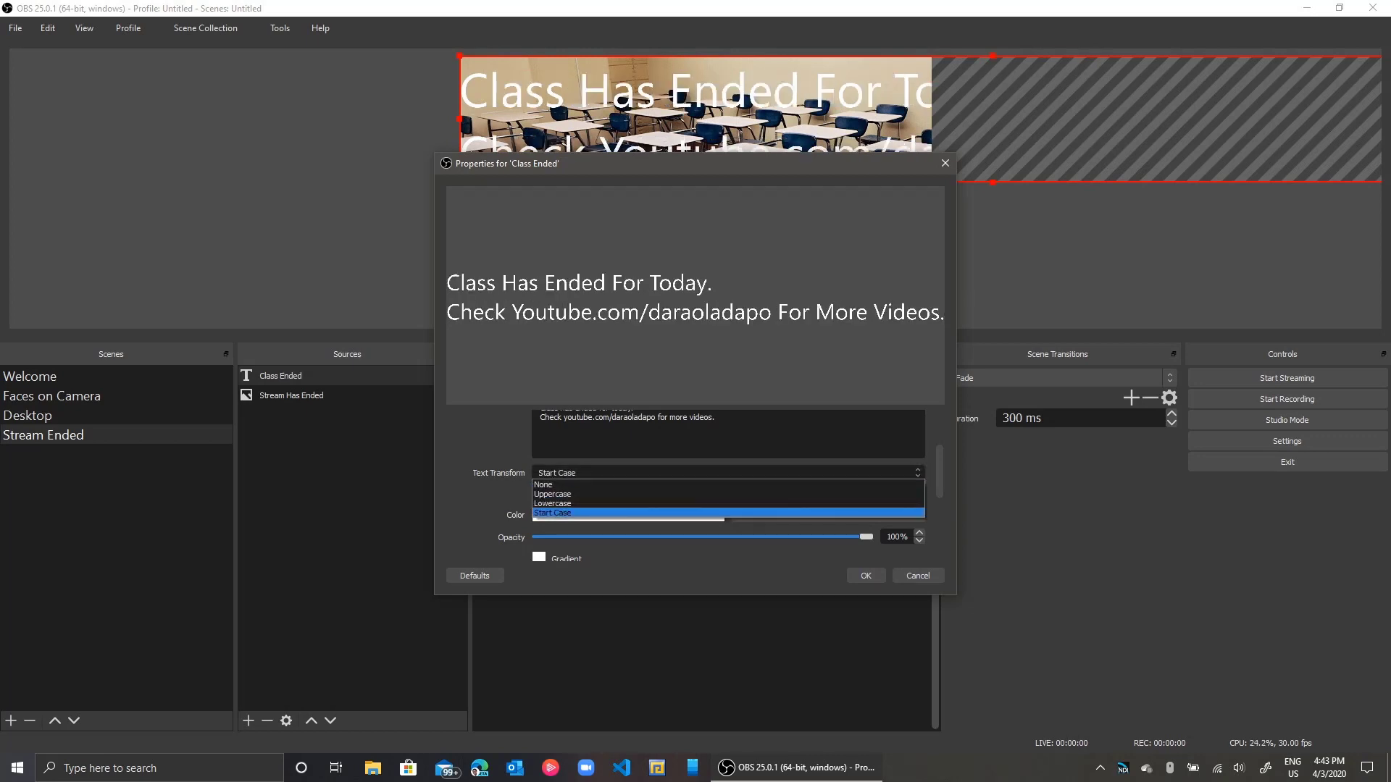
key("Return")
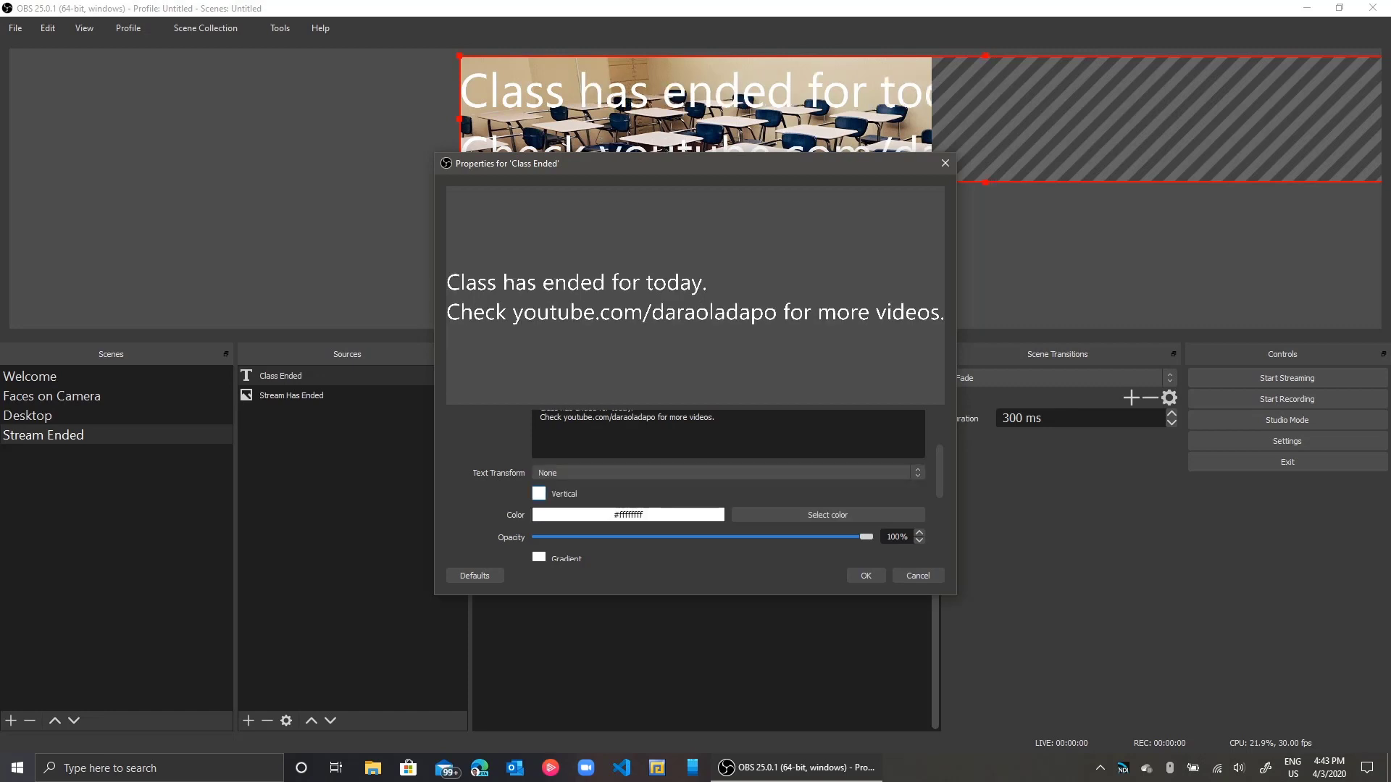
- Set both the alignment and the vertical alignment of the Class Ended text to Center and accept the properties
scroll(695, 485, "down", 3)
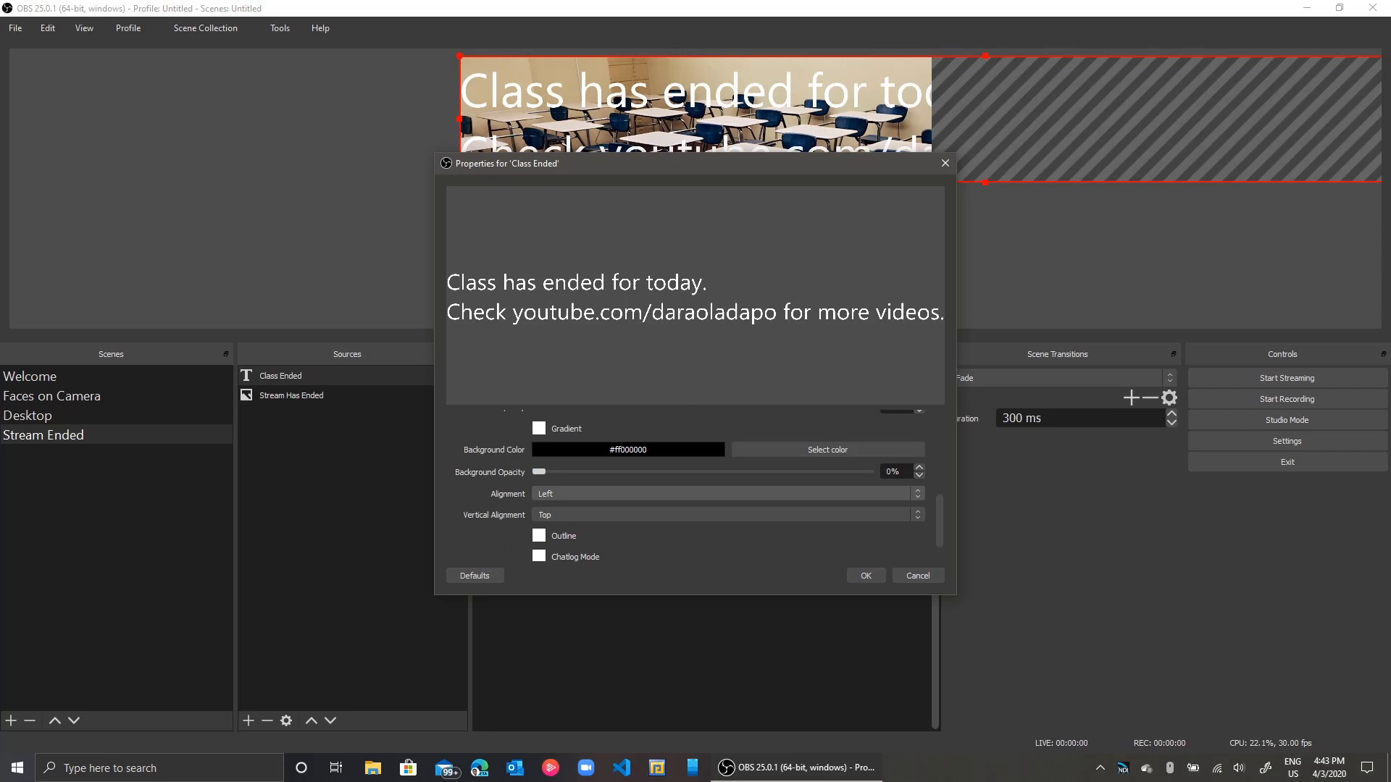
left_click(724, 493)
left_click(547, 514)
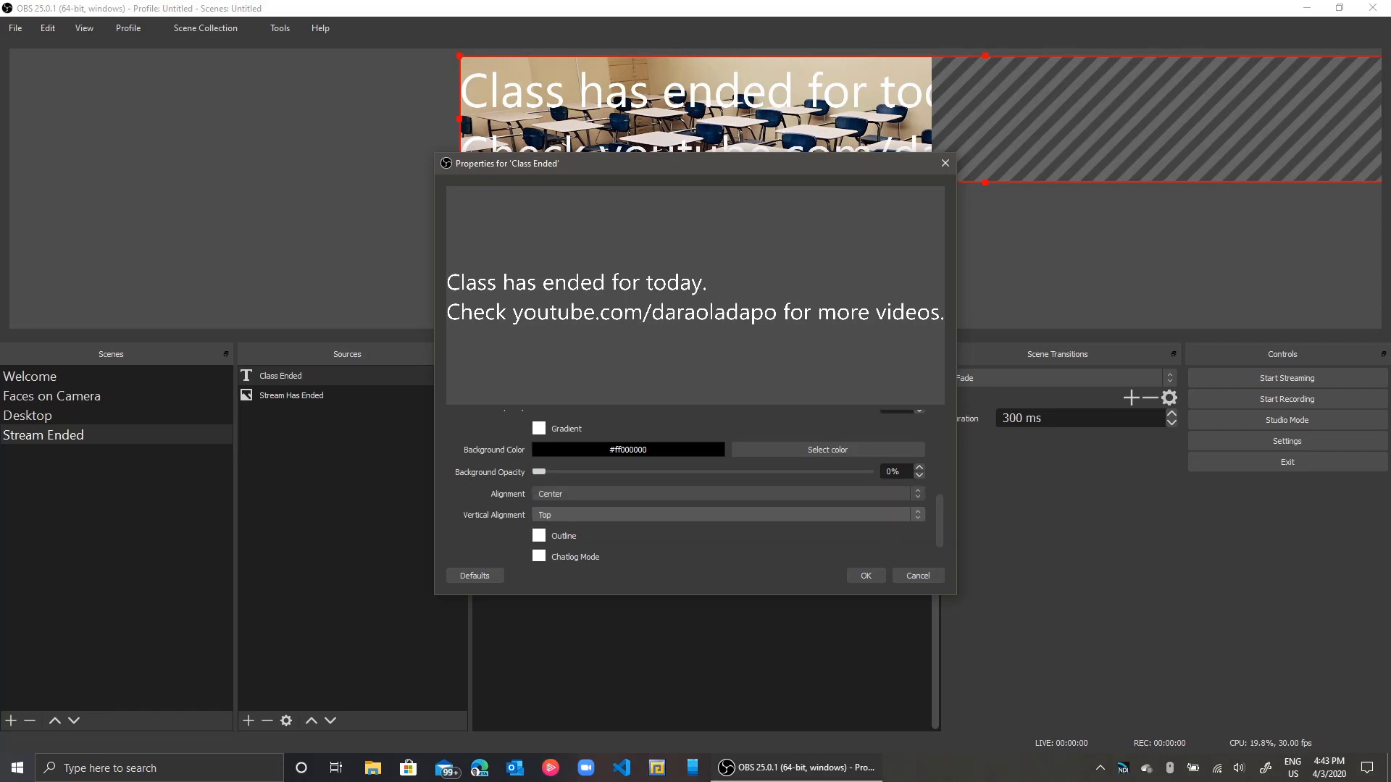
left_click(725, 514)
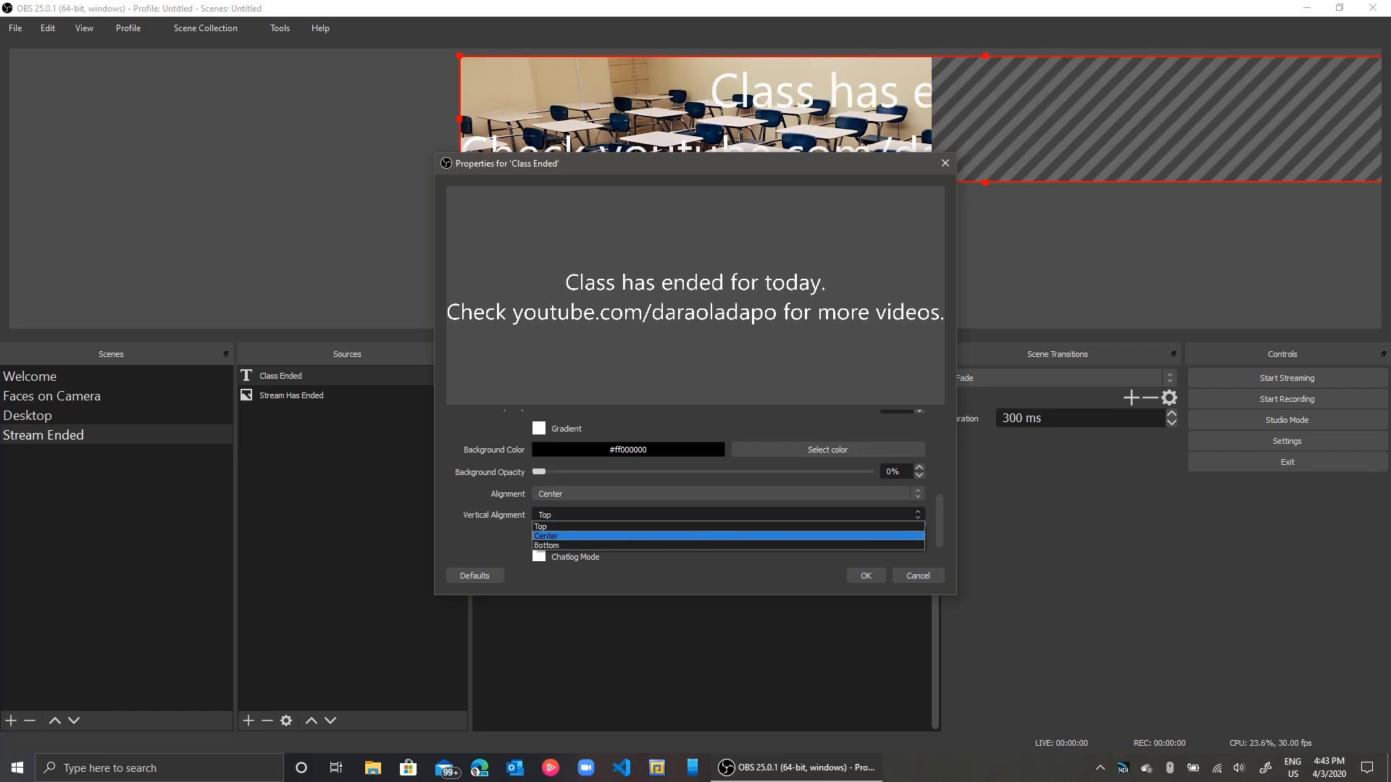
left_click(546, 536)
scroll(546, 536, "down", 1)
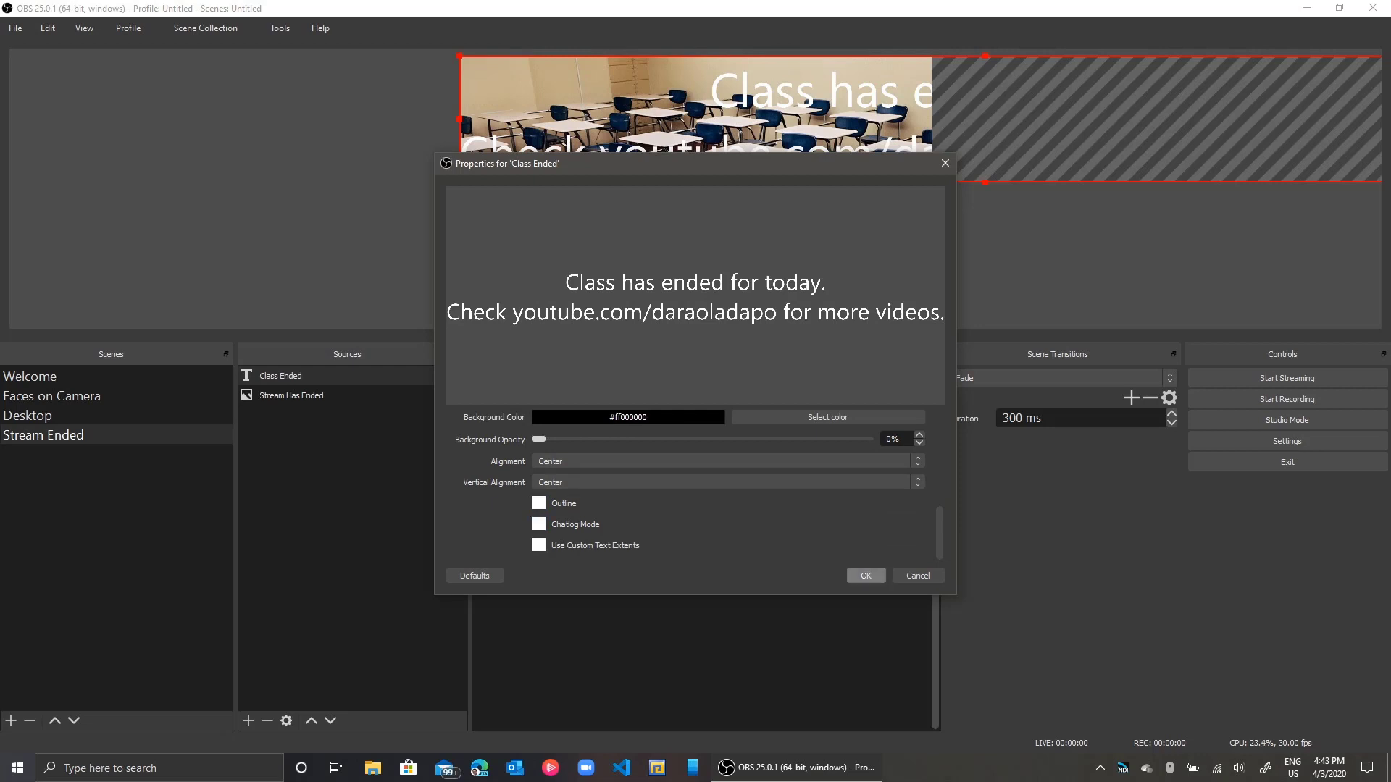
left_click(865, 575)
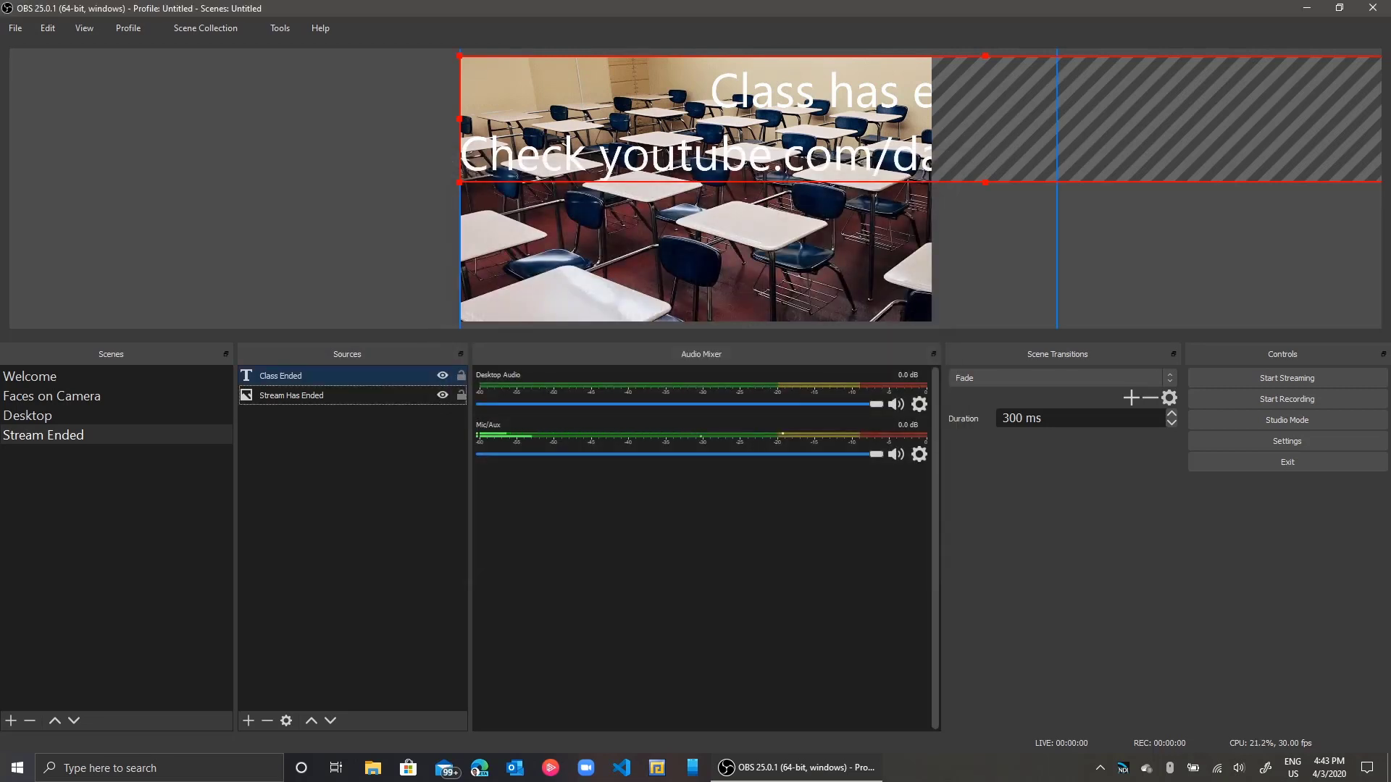
- Scale the Class Ended text down to the canvas width and move it to the canvas's lower edge
left_click_drag(985, 181, 986, 144)
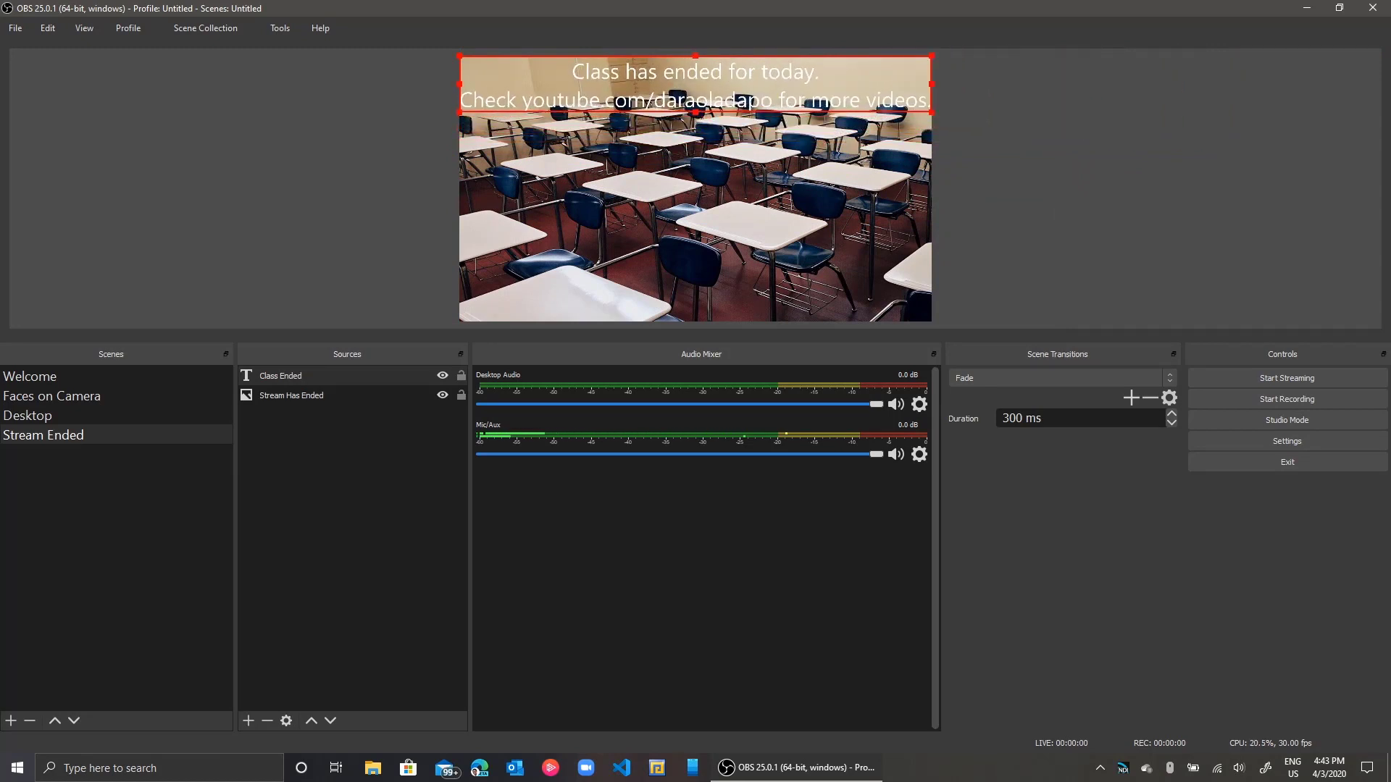
left_click_drag(695, 84, 695, 293)
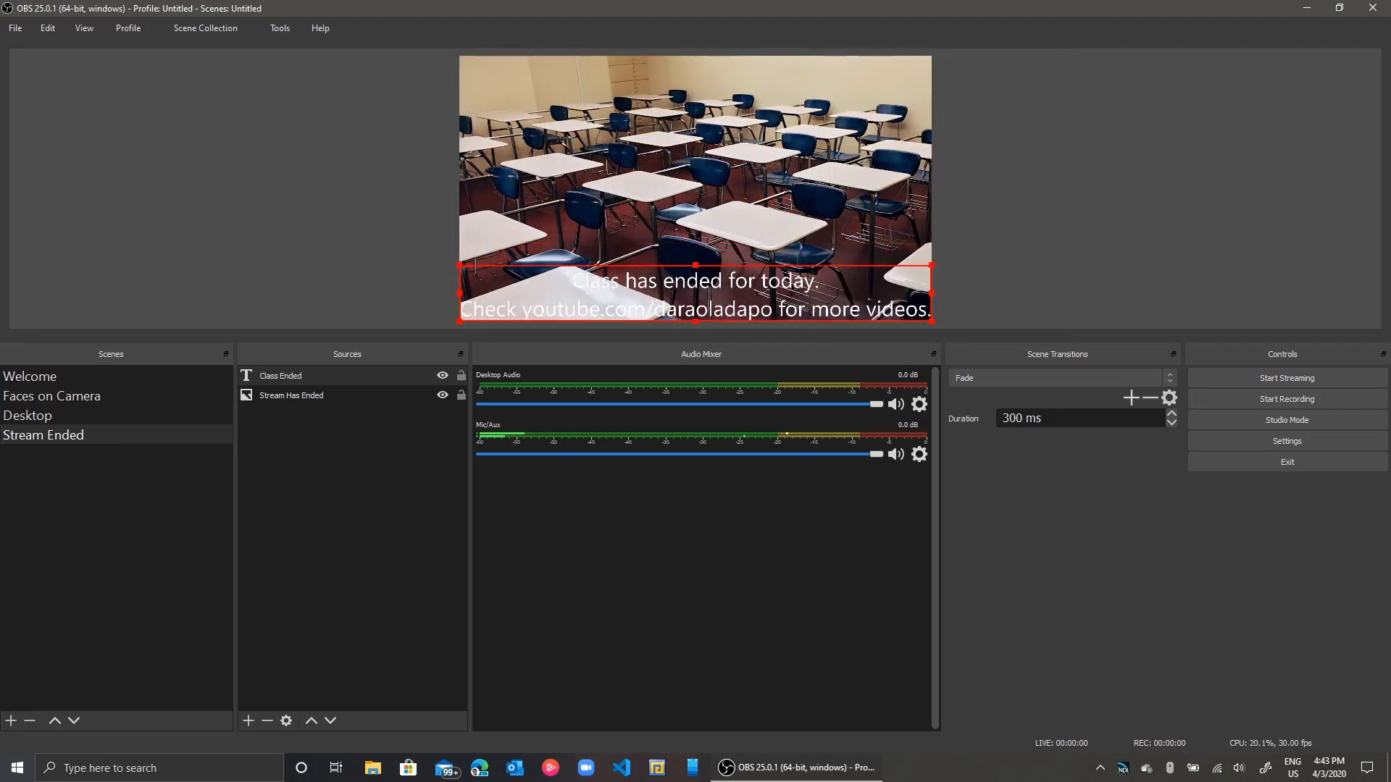
- Give the Class Ended text a black #000000 background at 100% background opacity and deselect it
double_click(280, 375)
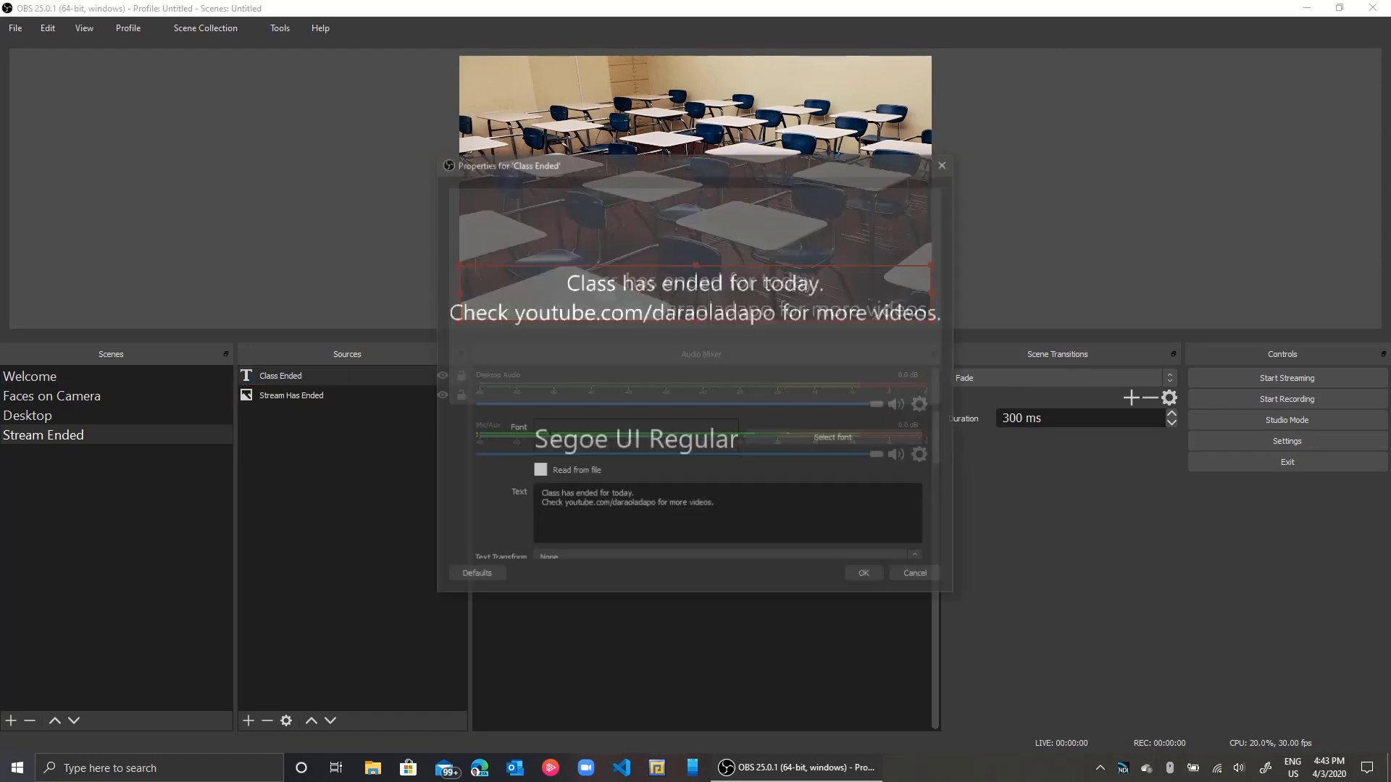
scroll(695, 486, "down", 3)
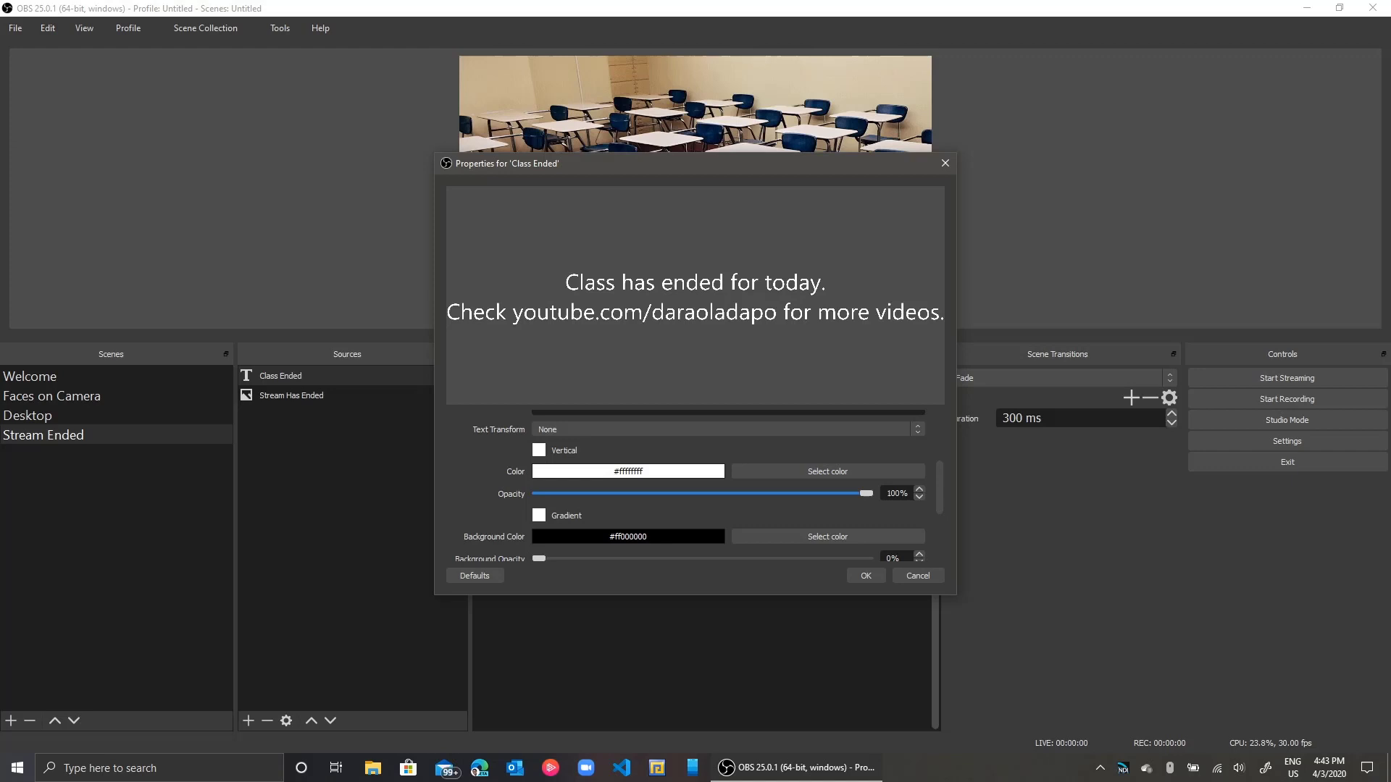
scroll(695, 486, "down", 2)
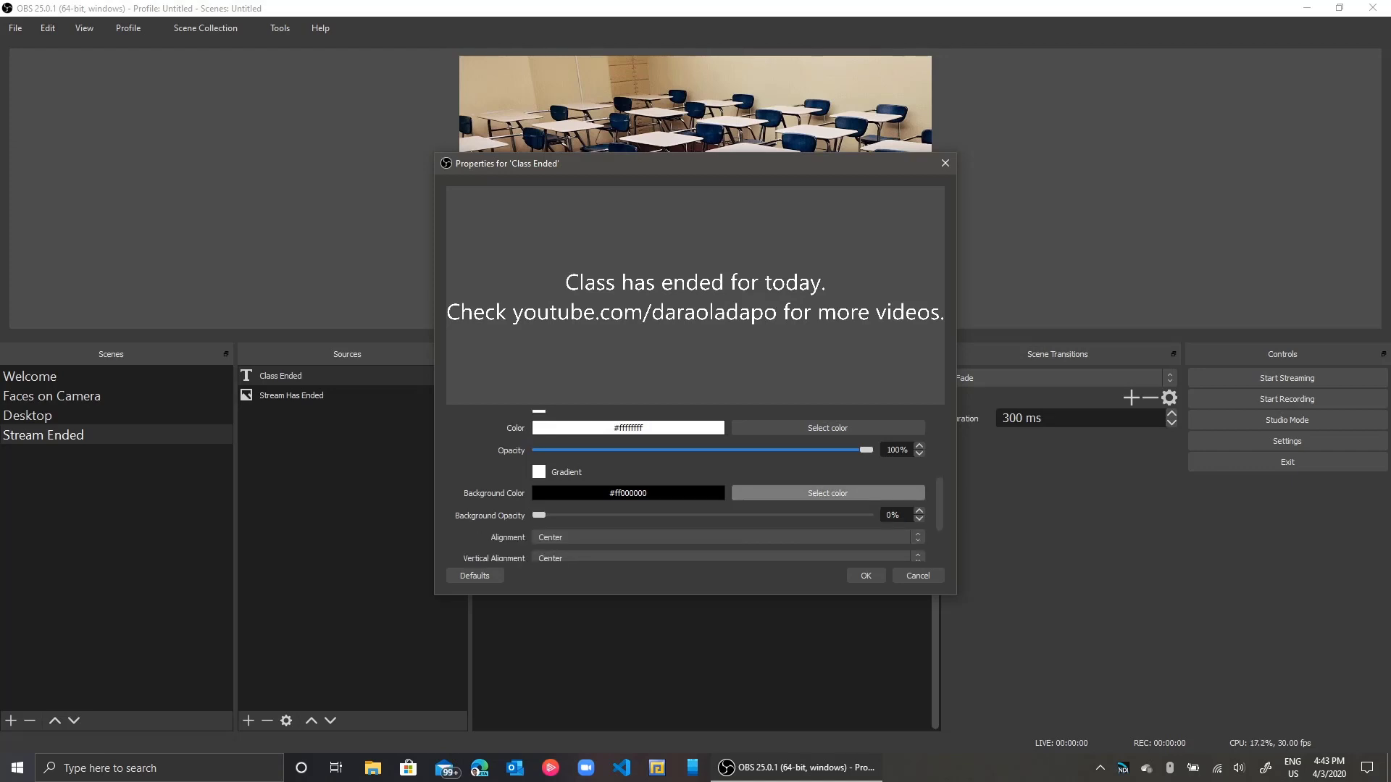
left_click(827, 493)
left_click_drag(736, 331, 781, 279)
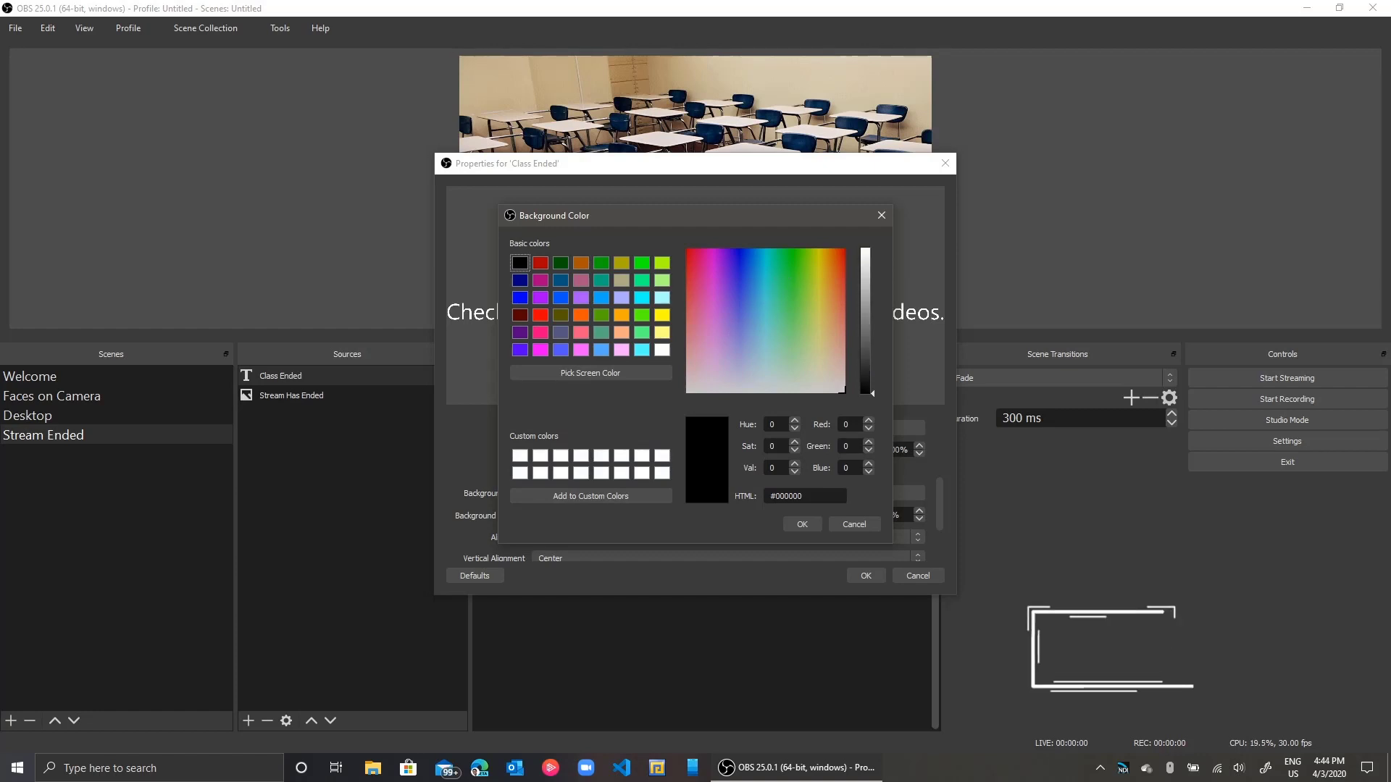
left_click(802, 523)
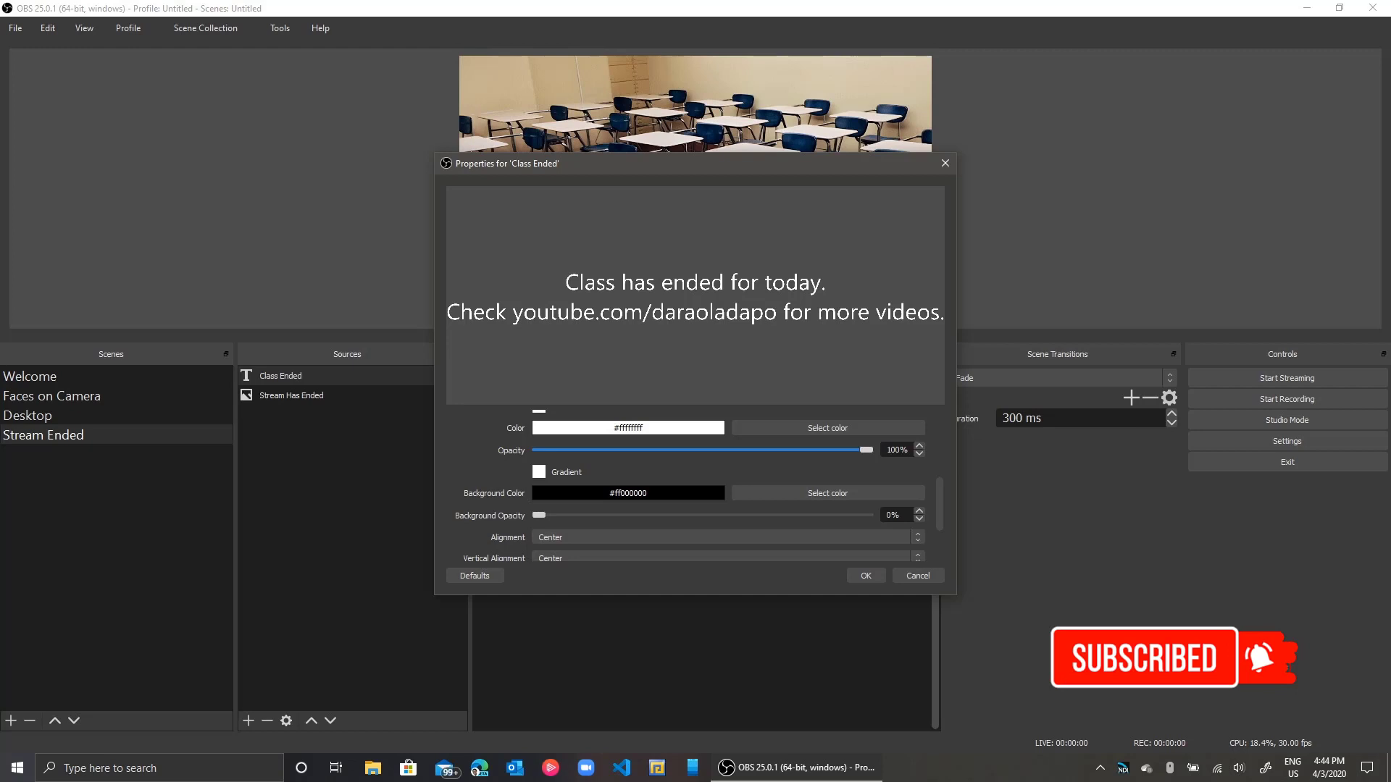
left_click_drag(538, 515, 867, 515)
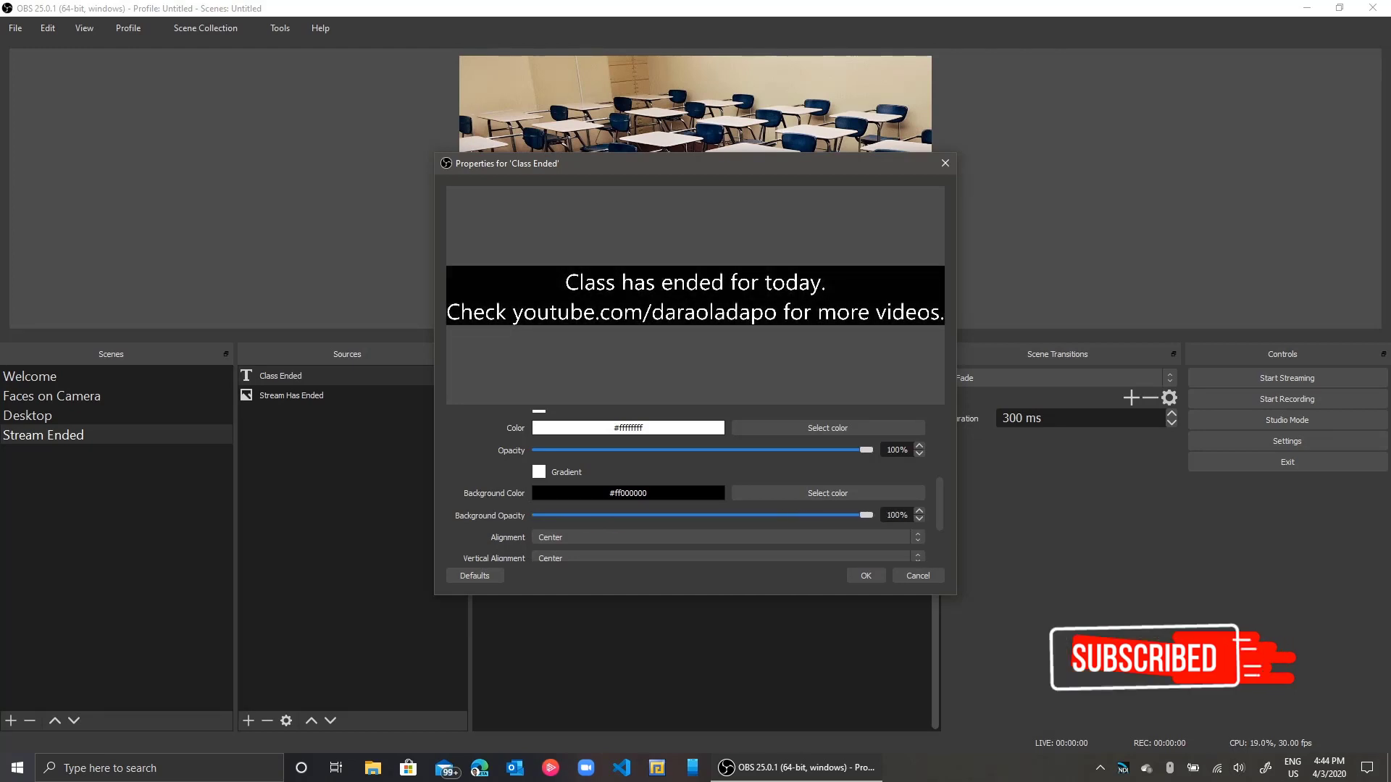
left_click(865, 576)
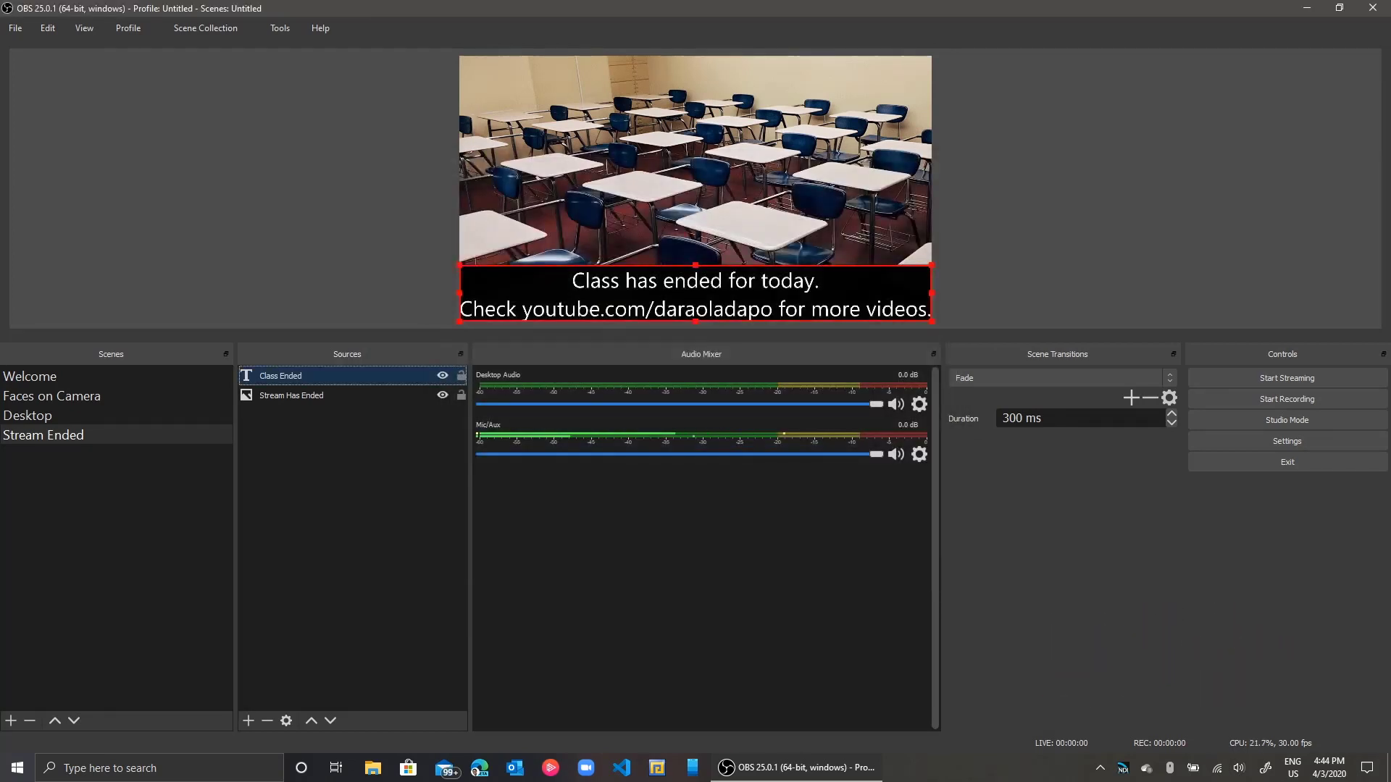
key("Escape")
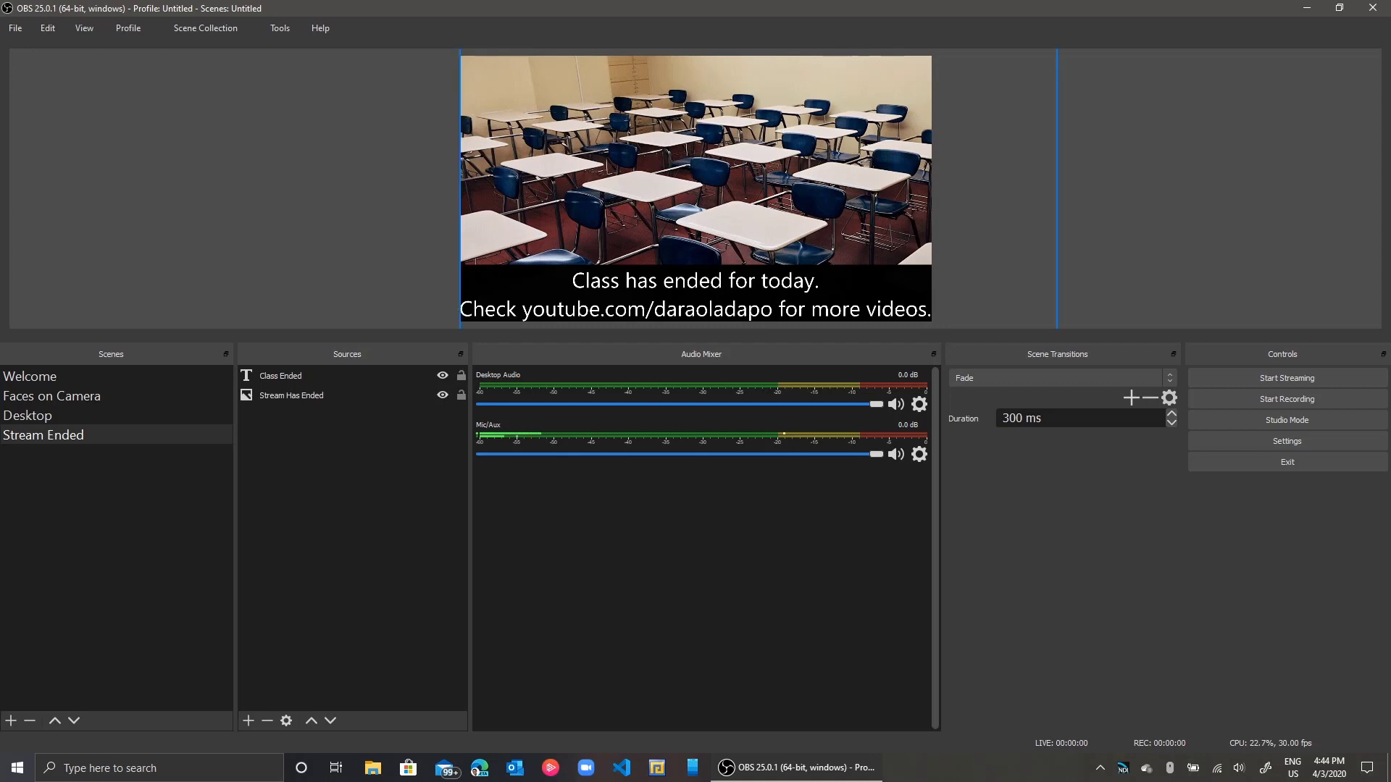
- Switch through the Welcome and Faces on Camera scenes to review their finished layouts
left_click(30, 376)
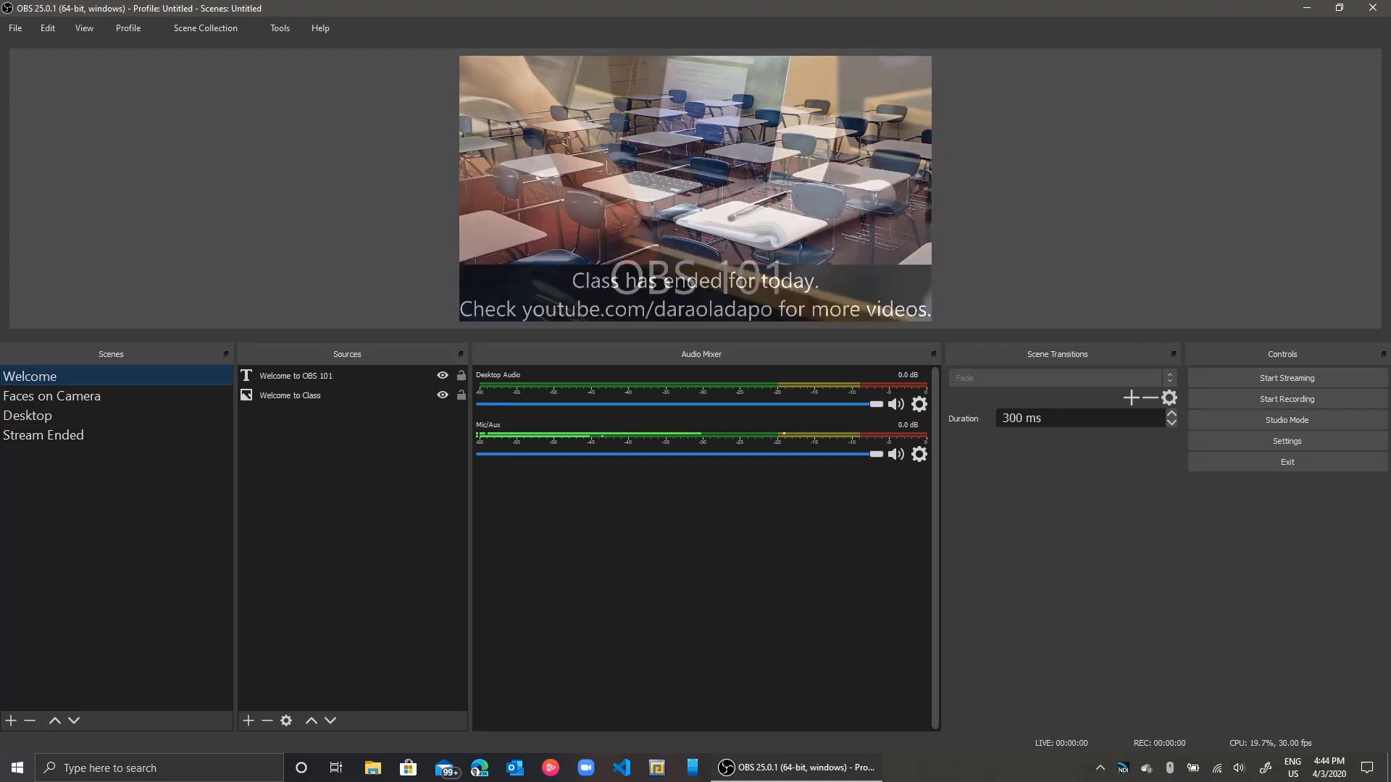
left_click(51, 396)
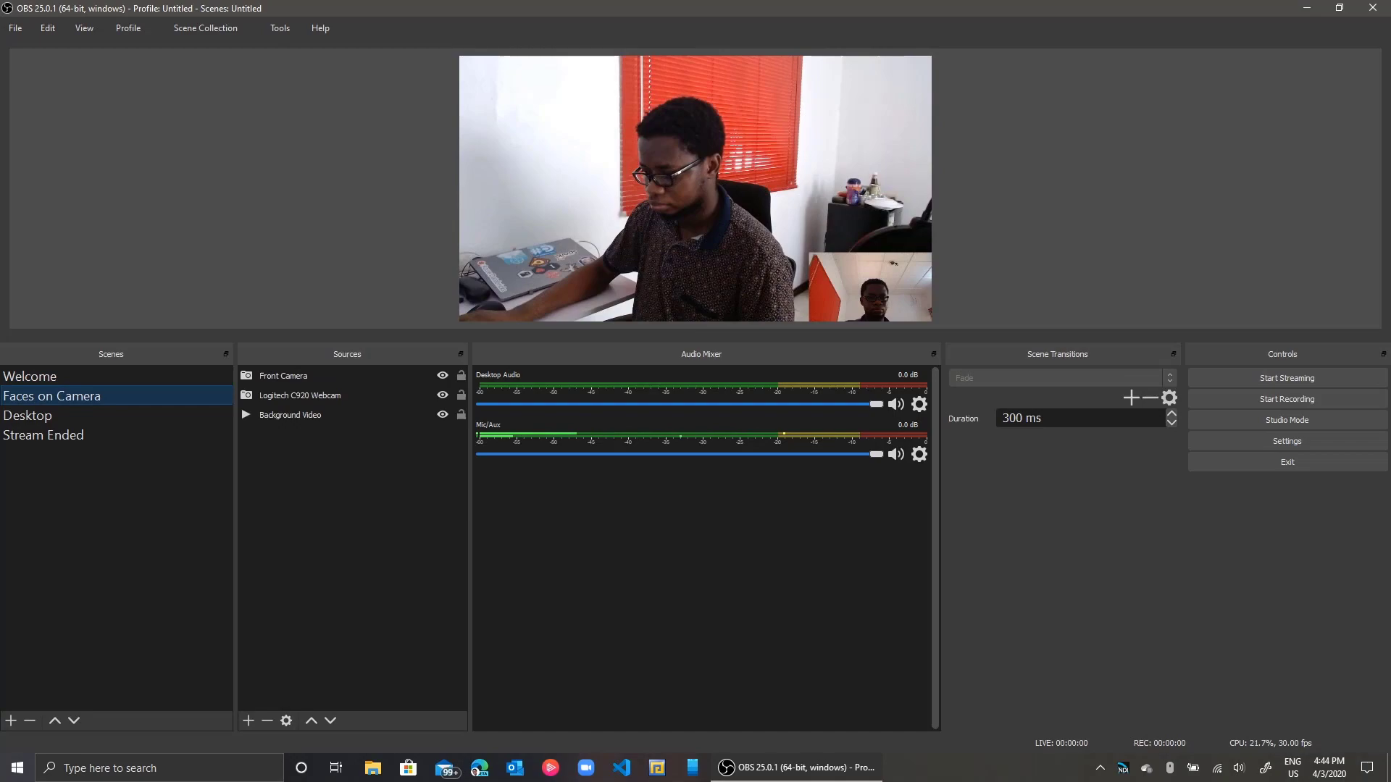